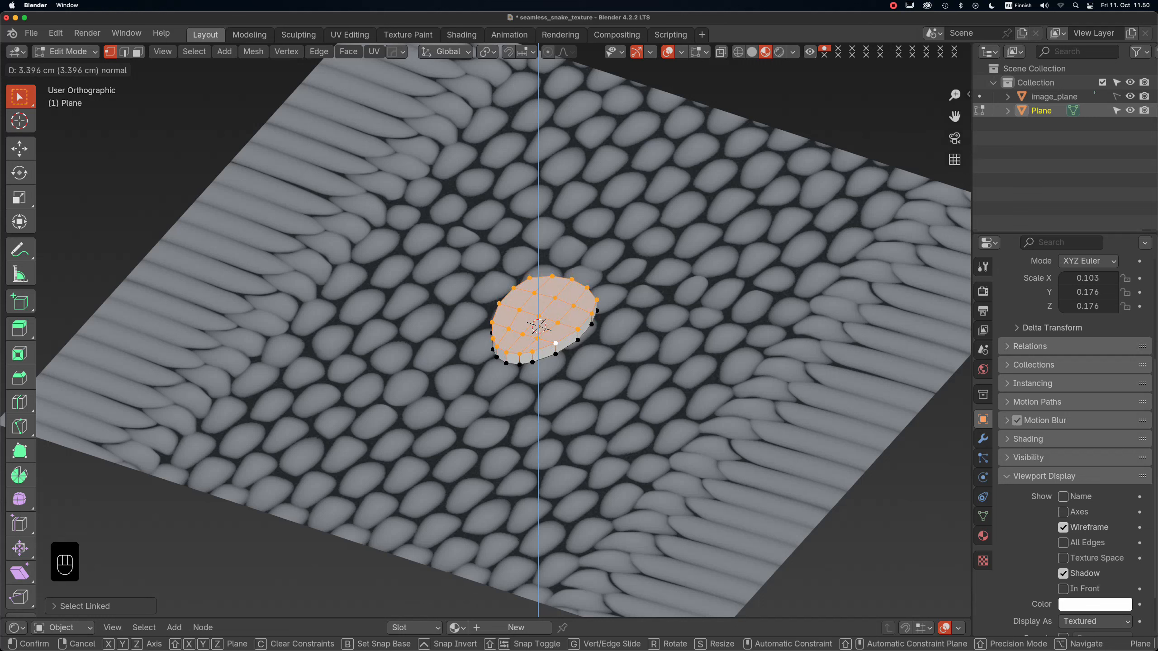
Extrude the scale's faces upward by a few centimetres and shrink the extruded top slightly.
click(592, 360)
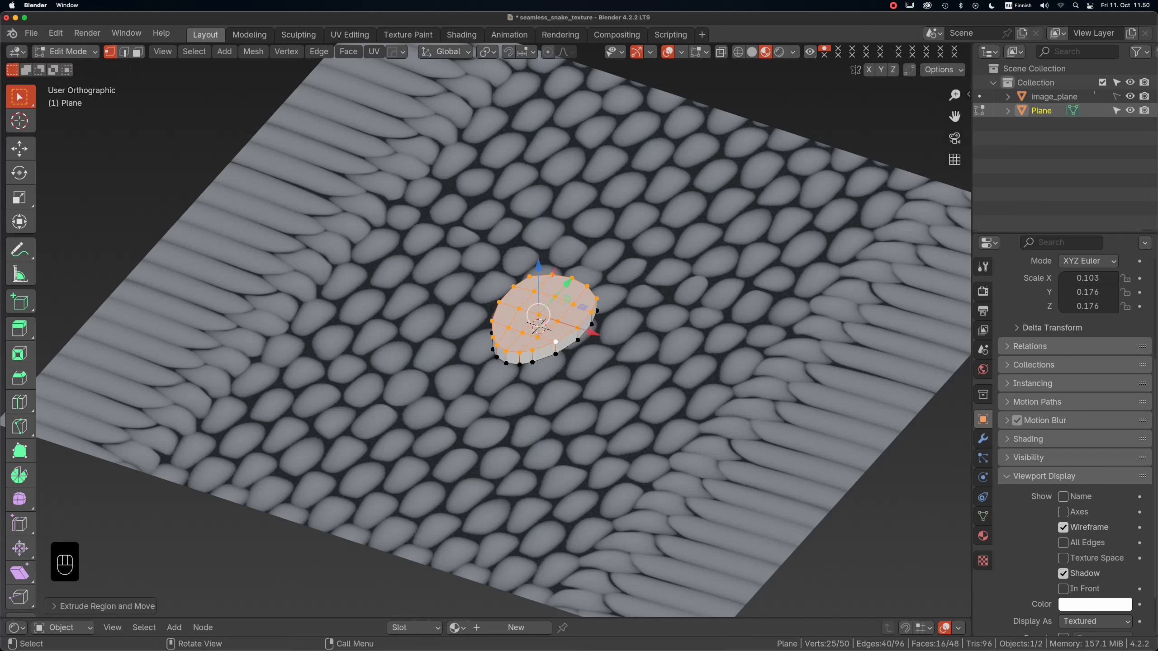
key(s)
click(593, 360)
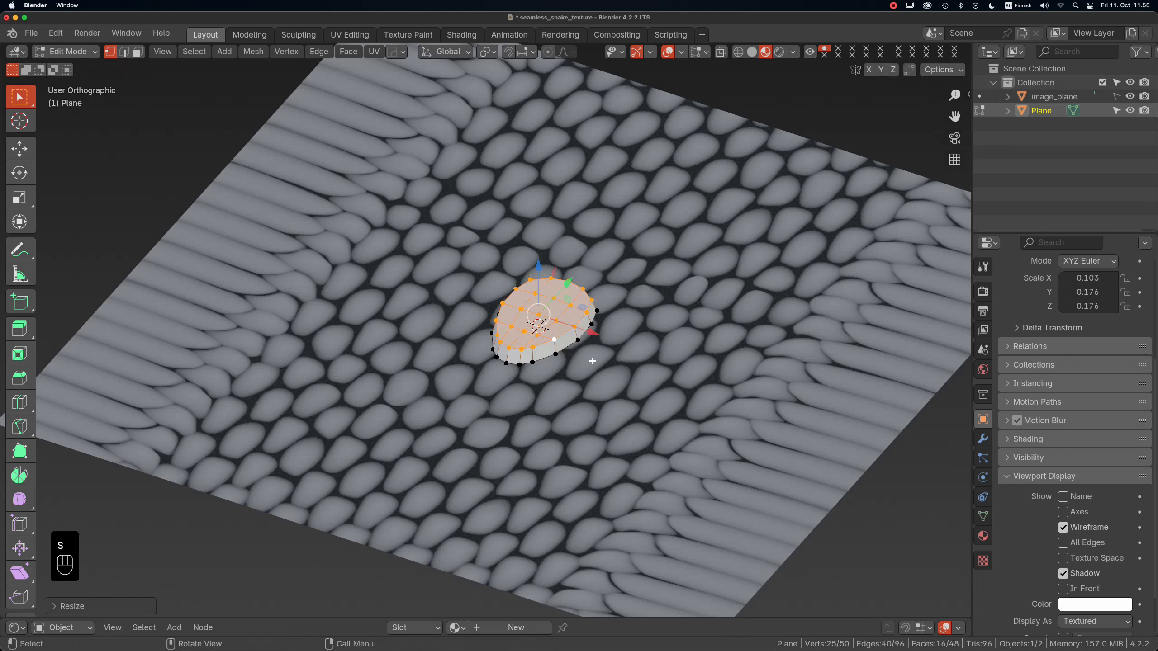
Inset the scale's top faces by about 21 cm and raise the inset area along Z.
key(i)
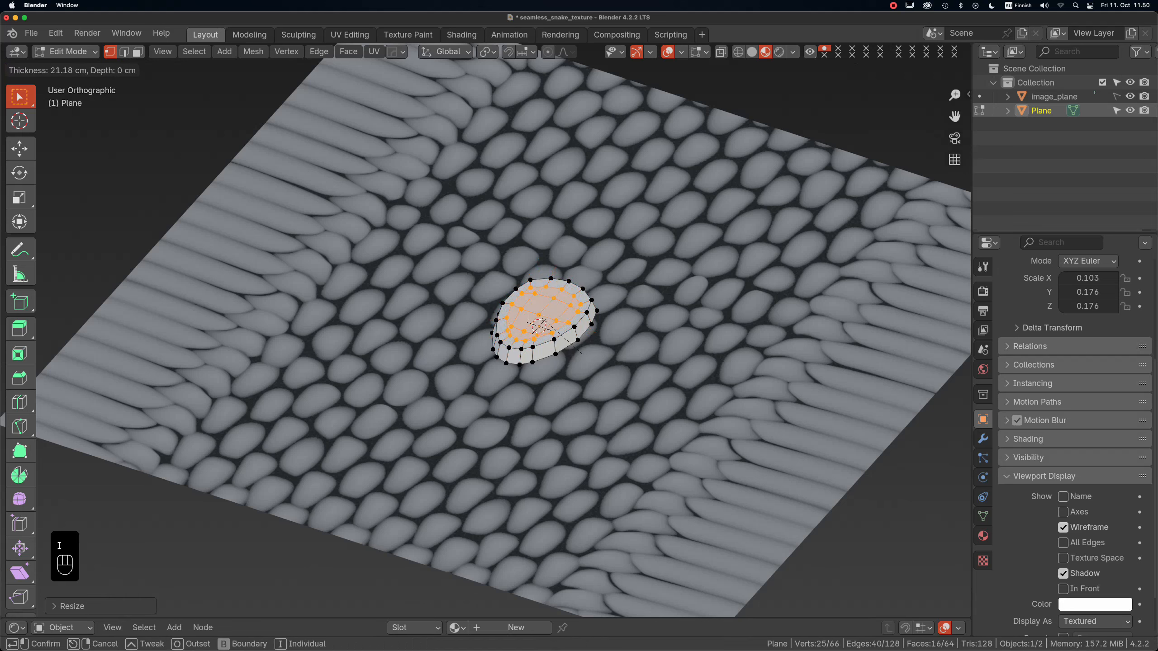
click(580, 352)
drag(539, 267, 539, 258)
Raise the three middle vertices along the scale's lengthwise centre line on the Z axis.
scroll(552, 302, up, 5)
alt+drag(552, 301, 492, 299)
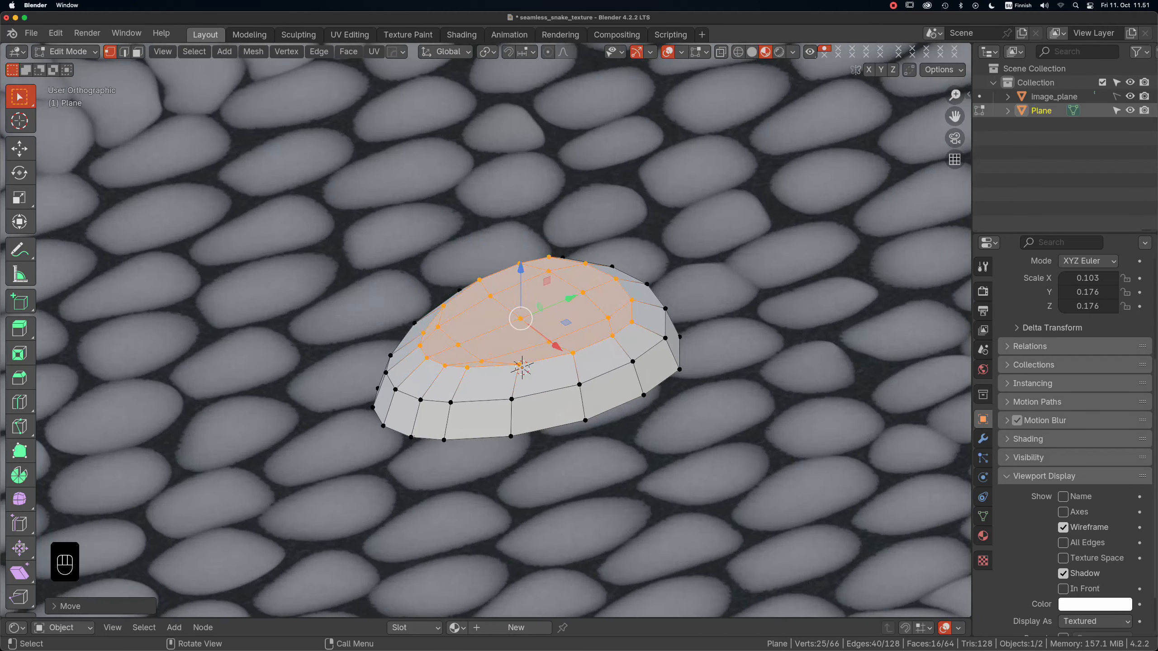
click(583, 292)
shift+click(458, 340)
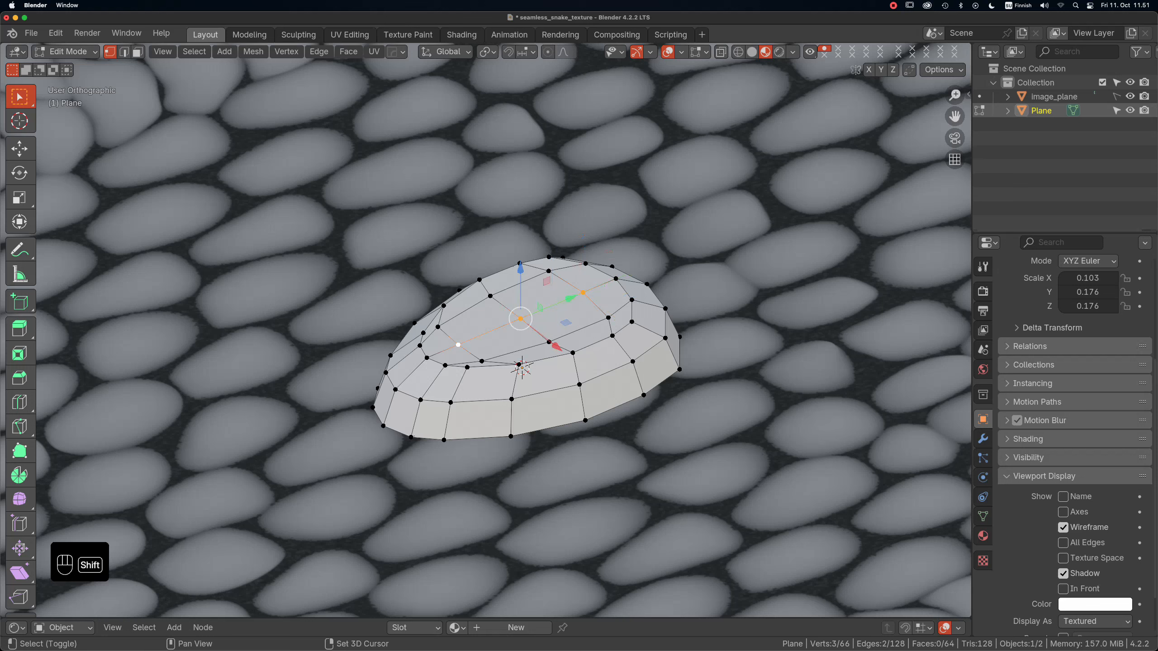
key(g)
key(z)
key(Return)
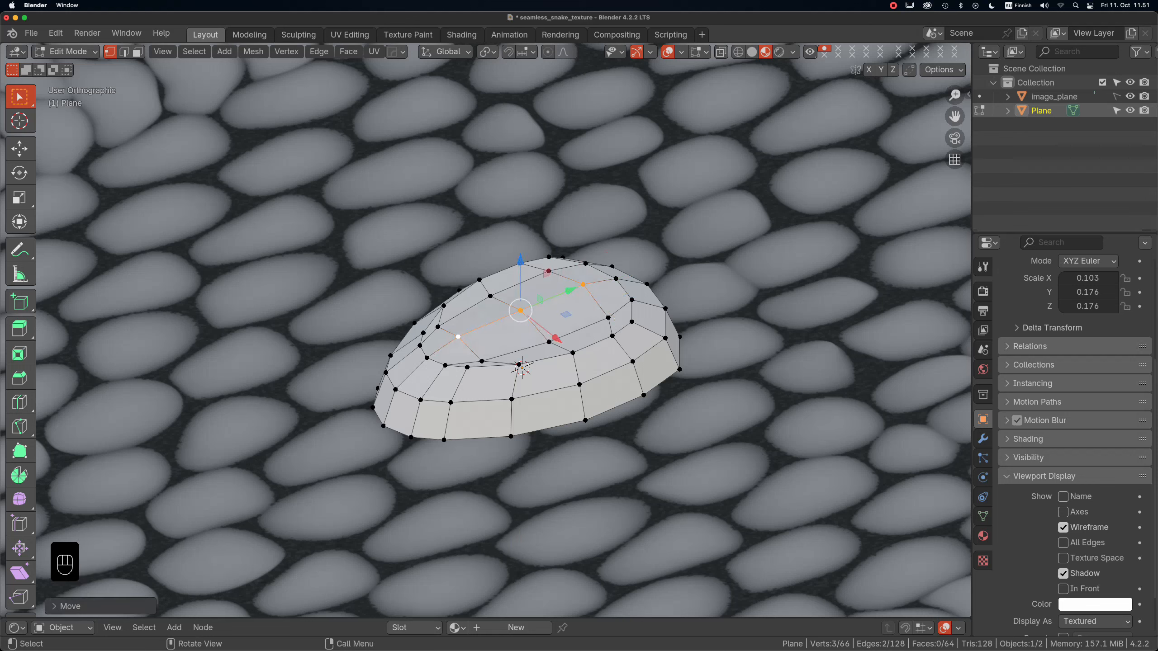
Round the top of the dome by raising the inner vertices around its centre in pairs along Z.
click(490, 296)
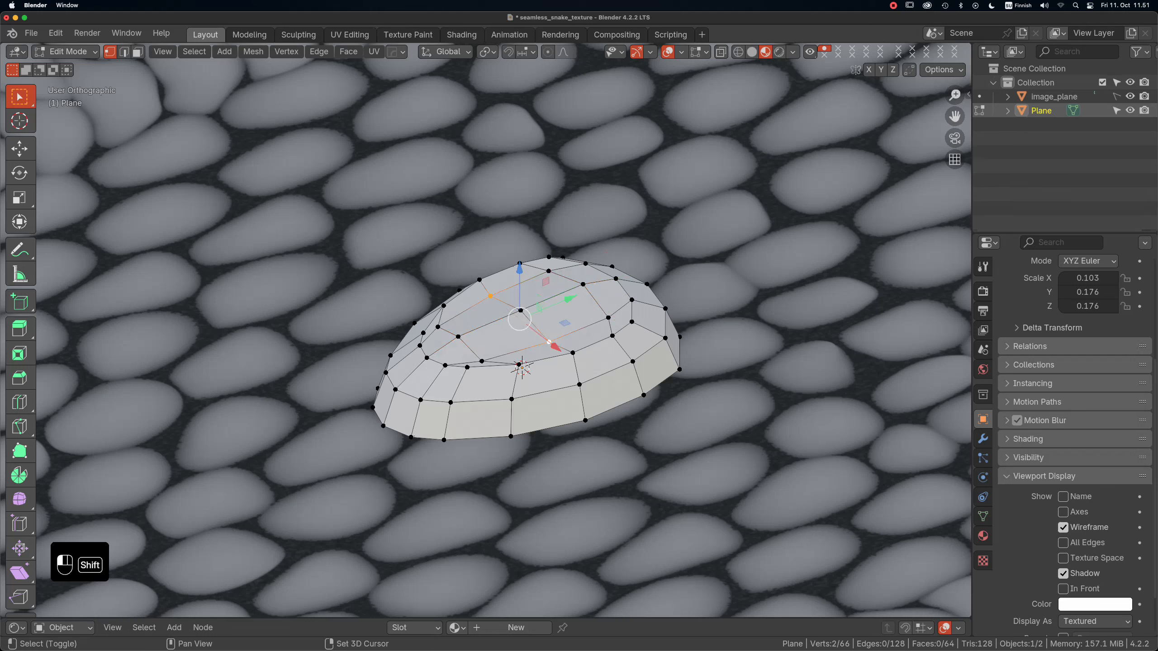
drag(548, 256, 549, 252)
alt+drag(549, 251, 592, 233)
drag(549, 247, 548, 242)
alt+drag(549, 241, 563, 292)
click(527, 360)
shift+click(599, 356)
mouse_move(564, 293)
alt+mouse_down()
mouse_move(568, 223)
mouse_move(563, 285)
alt+mouse_up()
alt+drag(564, 287, 438, 319)
click(634, 337)
alt+drag(633, 338, 634, 391)
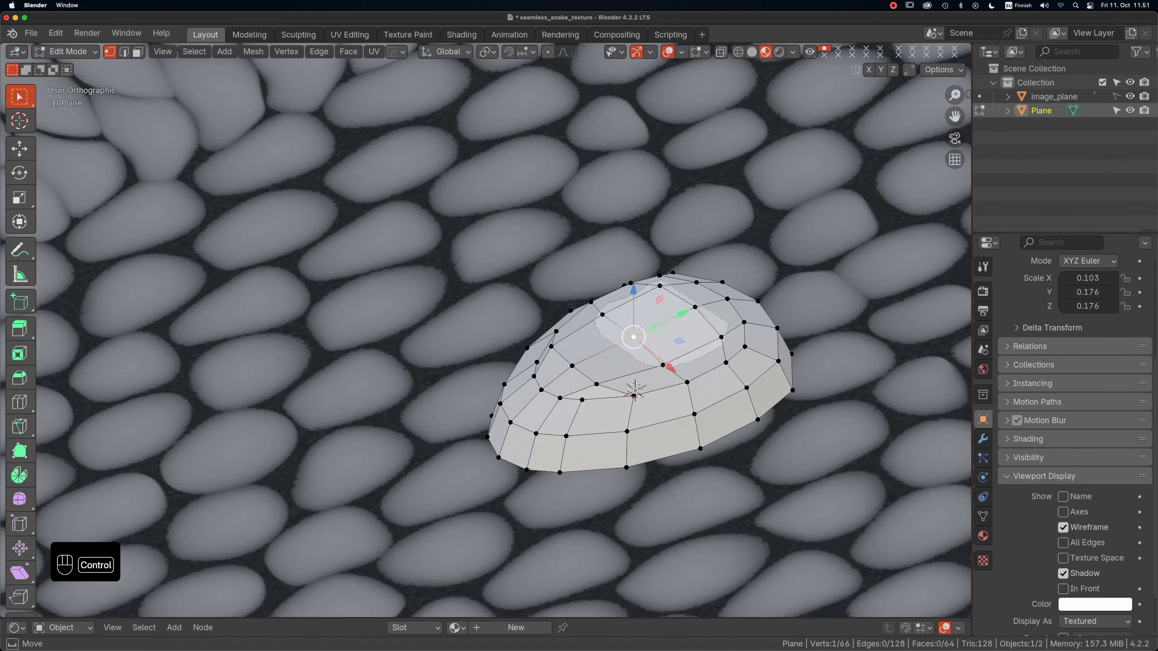
ctrl+right_drag(661, 365, 661, 366)
alt+drag(660, 315, 663, 270)
mouse_move(663, 271)
alt+mouse_down()
mouse_move(620, 265)
mouse_move(506, 303)
alt+mouse_up()
Select the vertex ring bordering the inset top of the scale and resize it slightly.
click(702, 360)
alt+drag(677, 374, 625, 401)
ctrl+click(571, 279)
ctrl+click(612, 212)
alt+drag(612, 213, 529, 206)
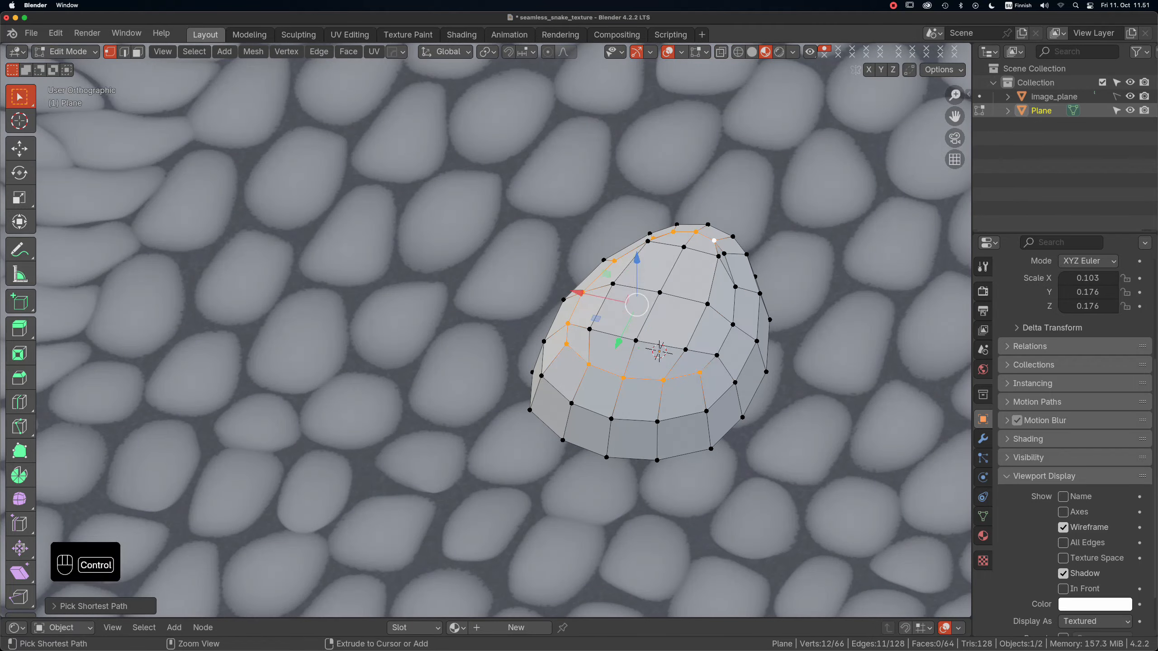
ctrl+click(717, 356)
alt+drag(766, 360, 739, 326)
right_click(738, 326)
click(725, 636)
alt+drag(701, 538, 612, 301)
key(s)
click(744, 387)
click(680, 378)
Shade the scale object smooth and add a Subdivision Surface modifier to it.
key(Tab)
right_click(718, 342)
click(713, 349)
key(KP_7)
scroll(734, 327, down, 1)
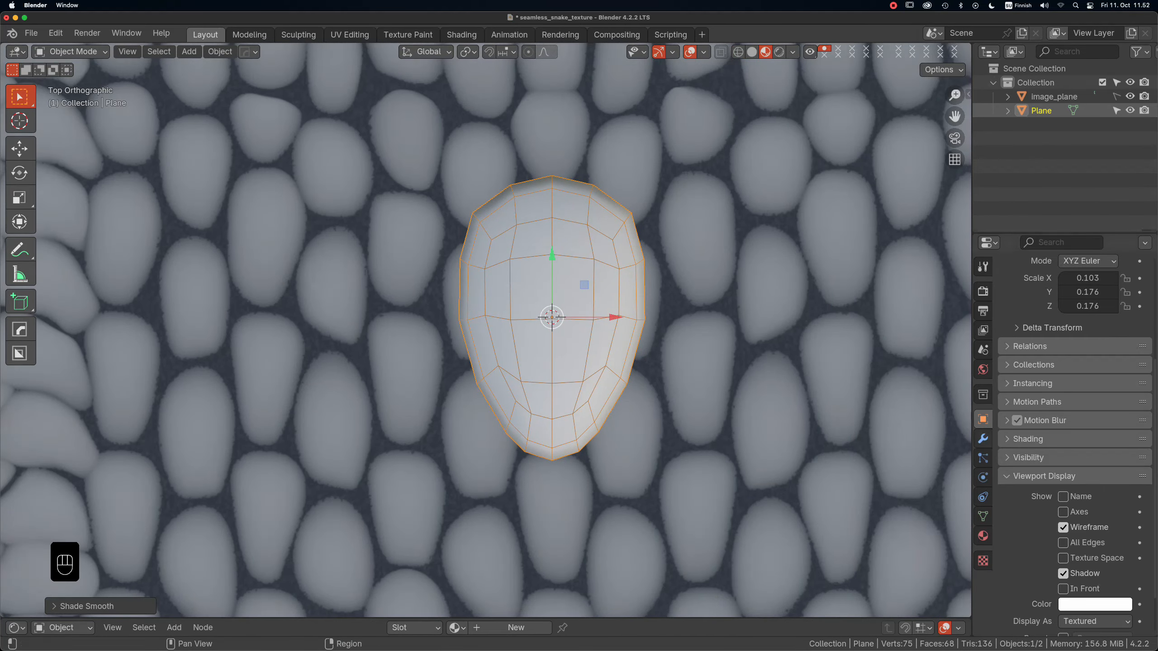
click(983, 439)
click(1062, 288)
mouse_move(1043, 334)
click(896, 517)
Edit the scale's mesh with the Subdivision modifier displayed on the editing cage.
alt+drag(710, 401, 784, 365)
key(Tab)
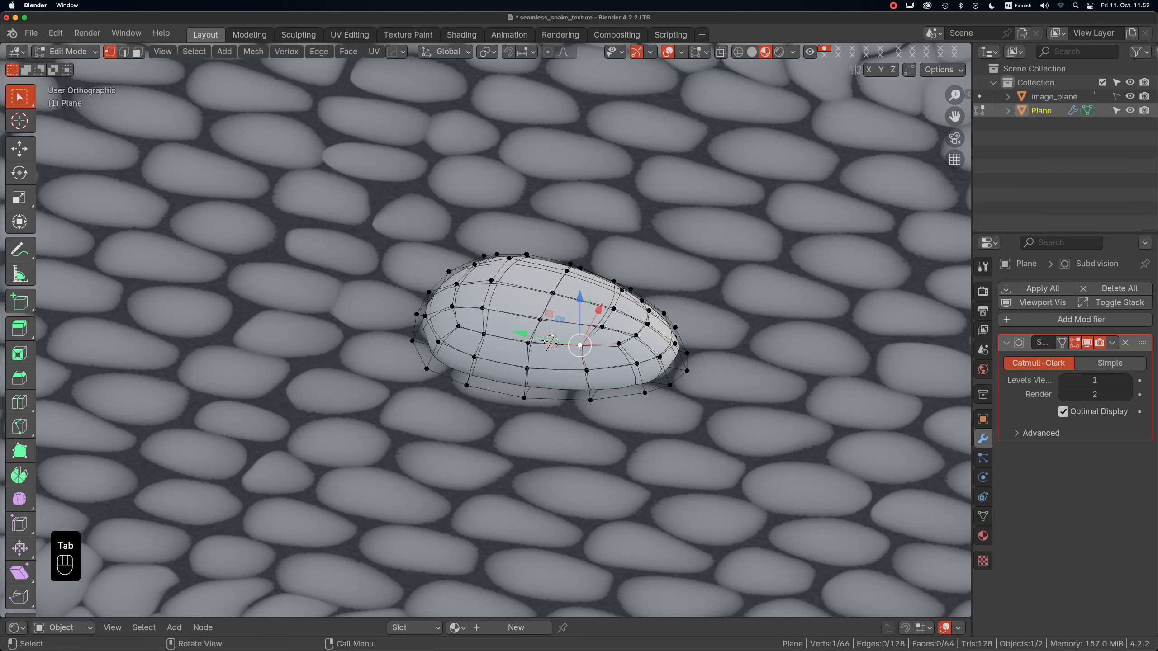
click(1062, 342)
Raise the top faces at the scale's wide end slightly along Z and return to Object Mode.
alt+drag(554, 351, 554, 311)
click(473, 294)
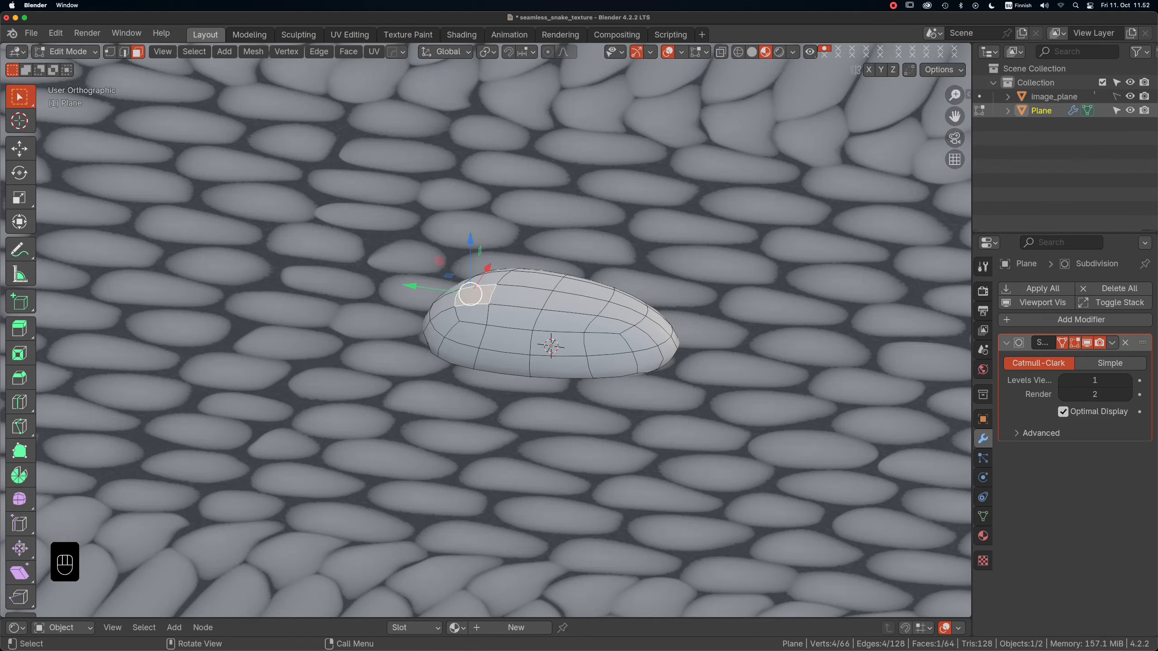
shift+click(485, 279)
alt+drag(485, 279, 429, 328)
shift+click(520, 266)
alt+drag(526, 303, 598, 205)
drag(509, 231, 509, 220)
alt+drag(508, 220, 406, 313)
key(super+z)
shift+click(444, 314)
shift+click(442, 274)
alt+drag(441, 275, 494, 226)
drag(493, 227, 493, 220)
alt+drag(493, 221, 498, 215)
alt+drag(493, 279, 546, 377)
key(Tab)
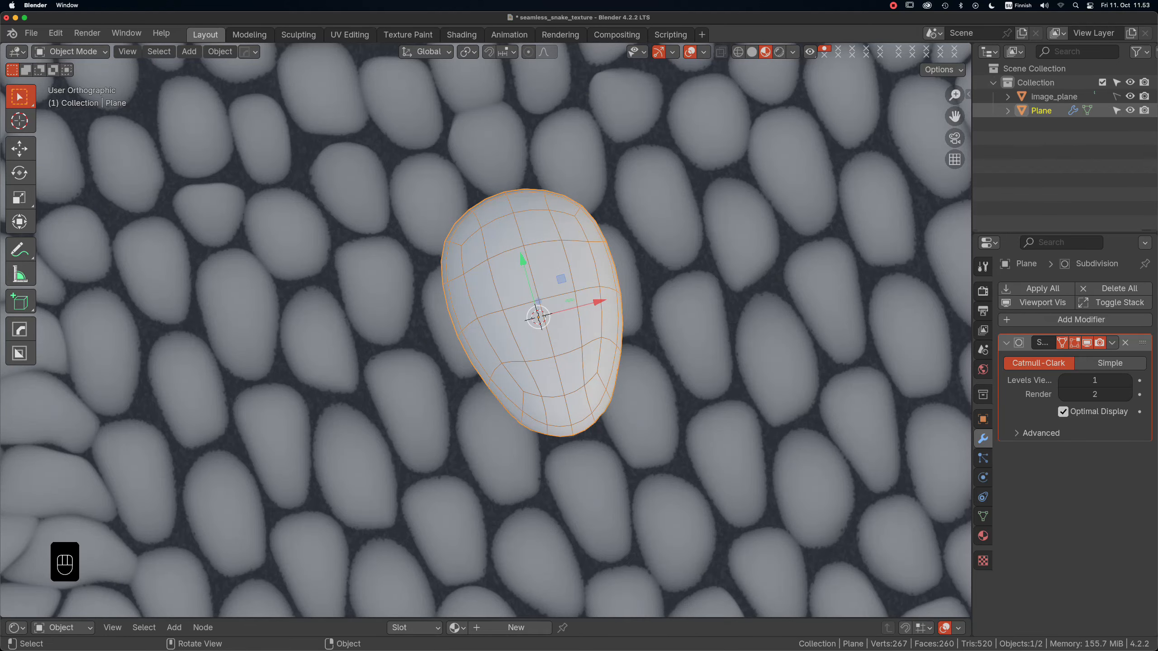
Duplicate the scale along Y onto the reference image's upper edge and move the original off the image's left side.
key(KP_7)
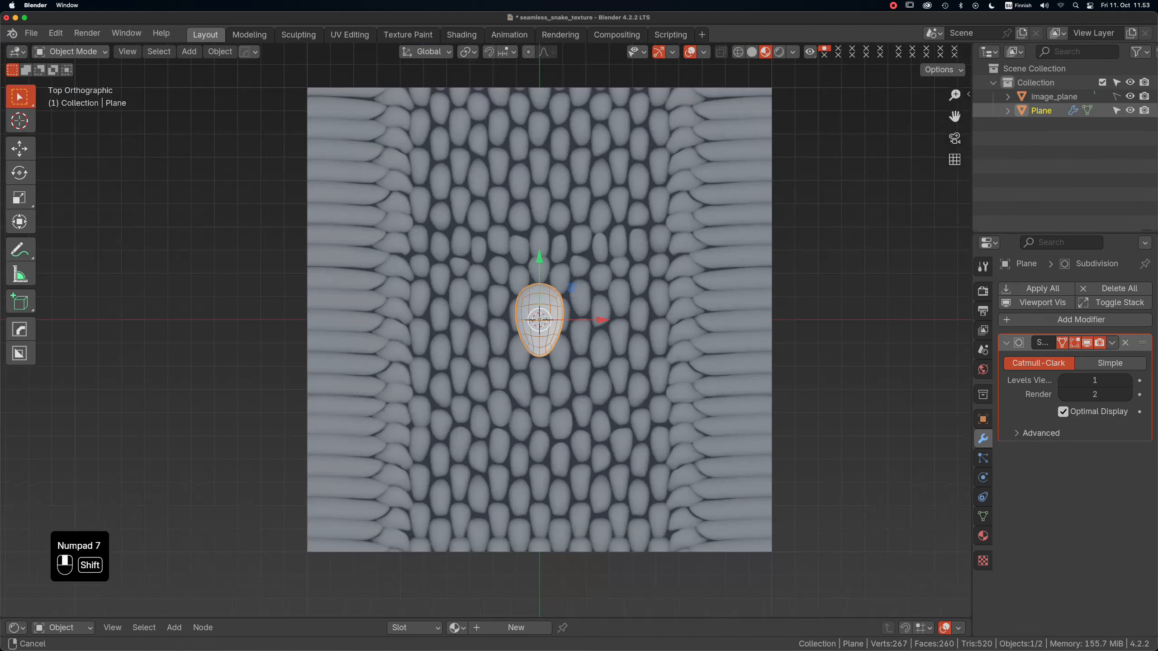
alt+shift+drag(600, 322, 617, 359)
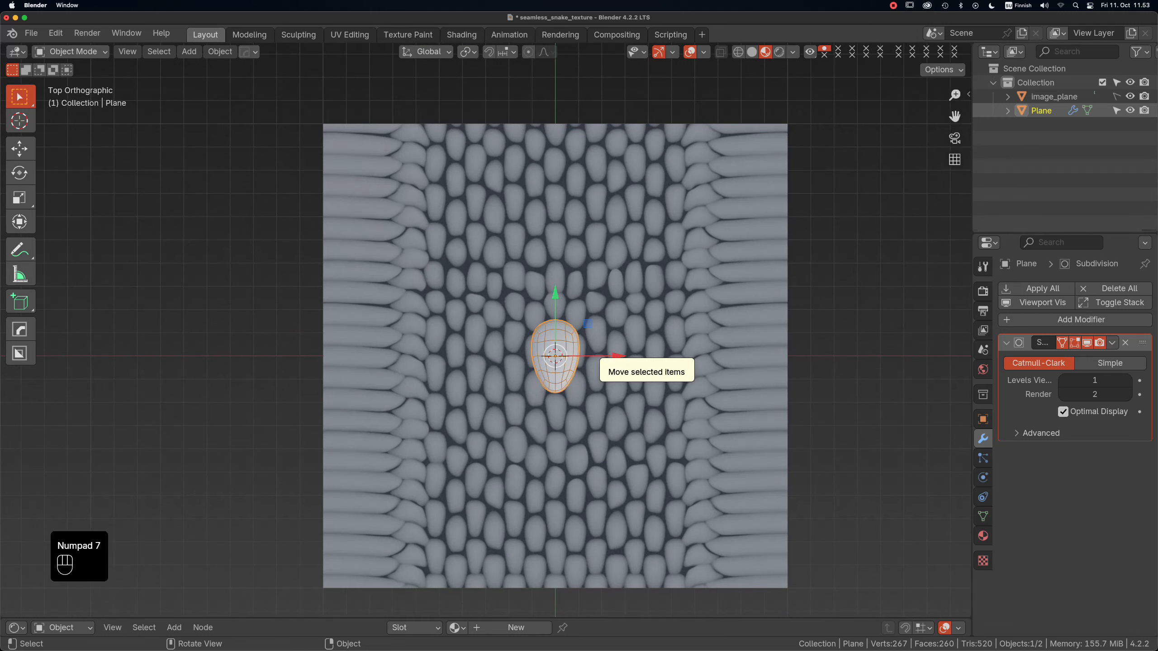
key(shift+d)
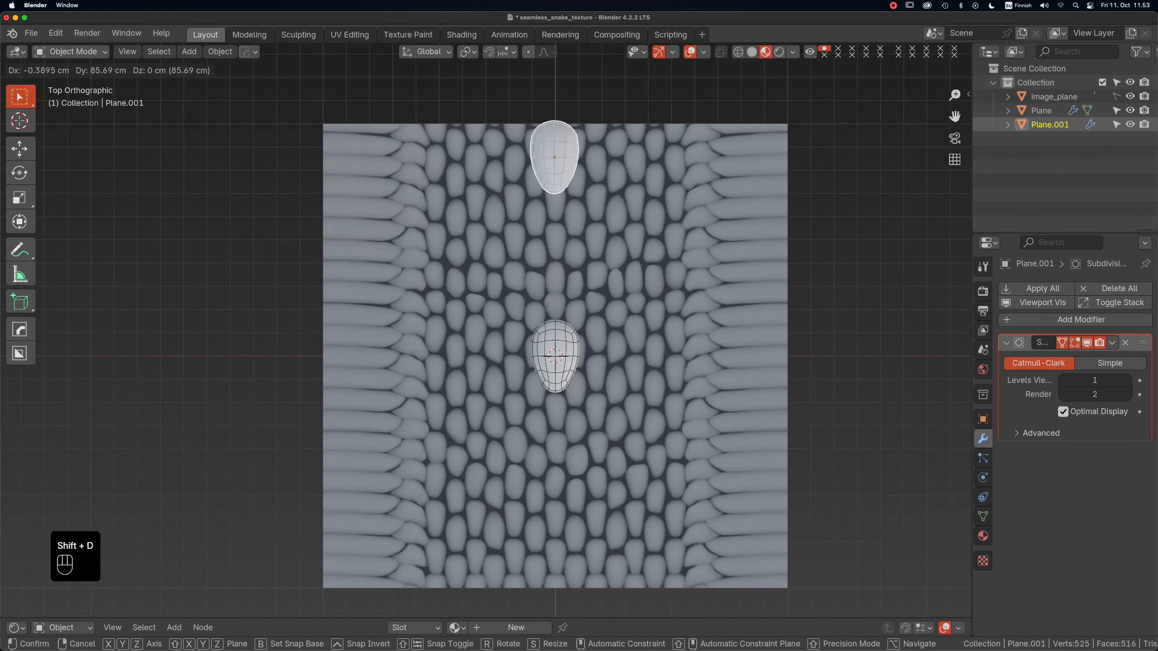
key(y)
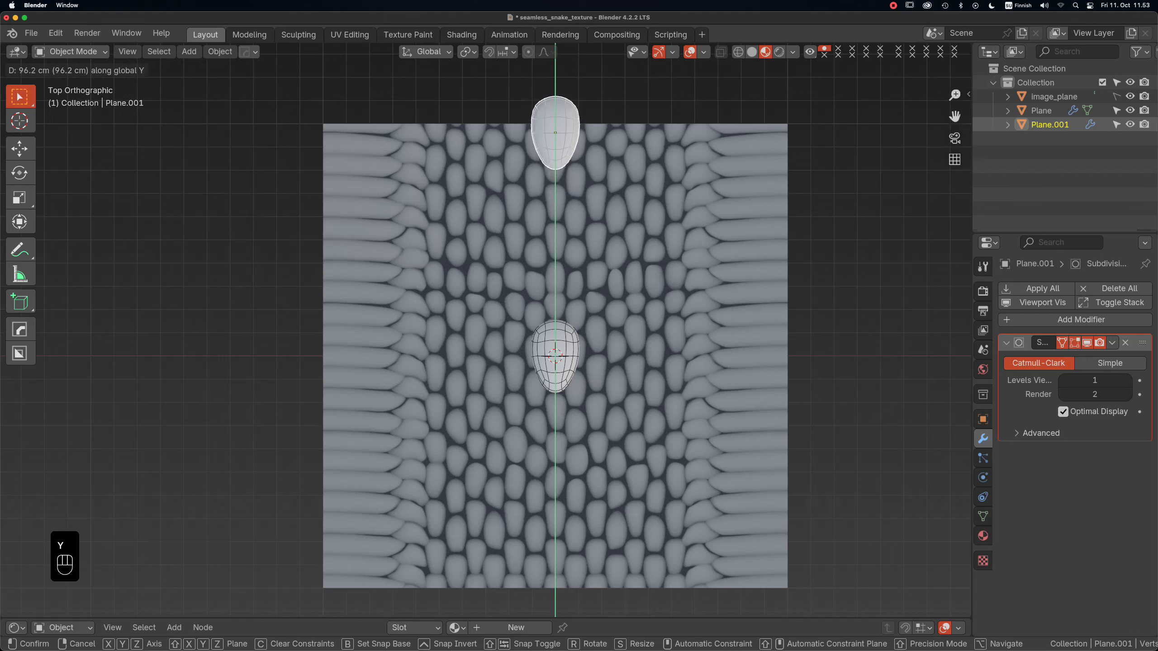
click(556, 126)
click(555, 356)
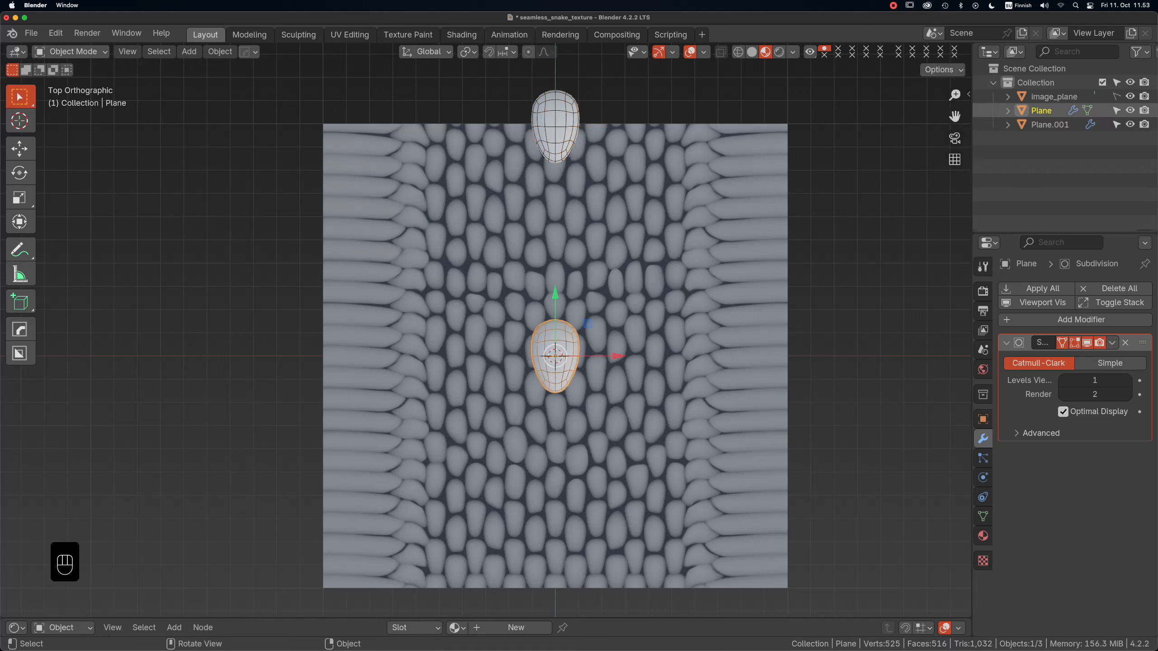
drag(616, 356, 301, 356)
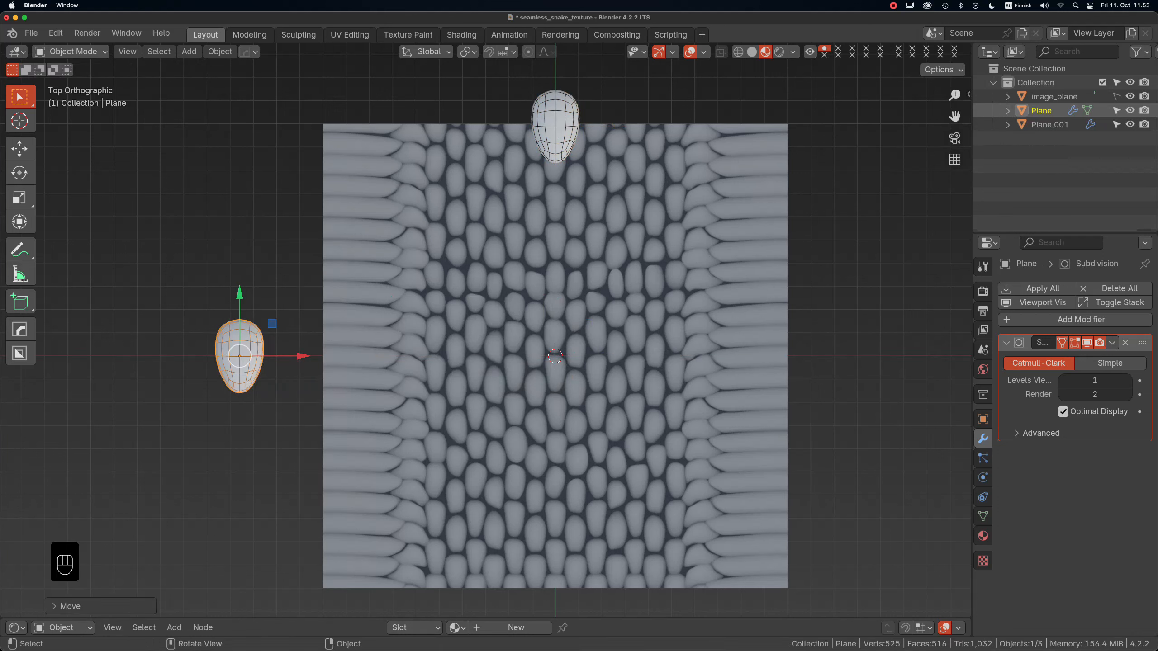
Rename the duplicate at the reference's upper edge to scale and the original beside the image to scale_base.
click(556, 127)
double_click(1049, 124)
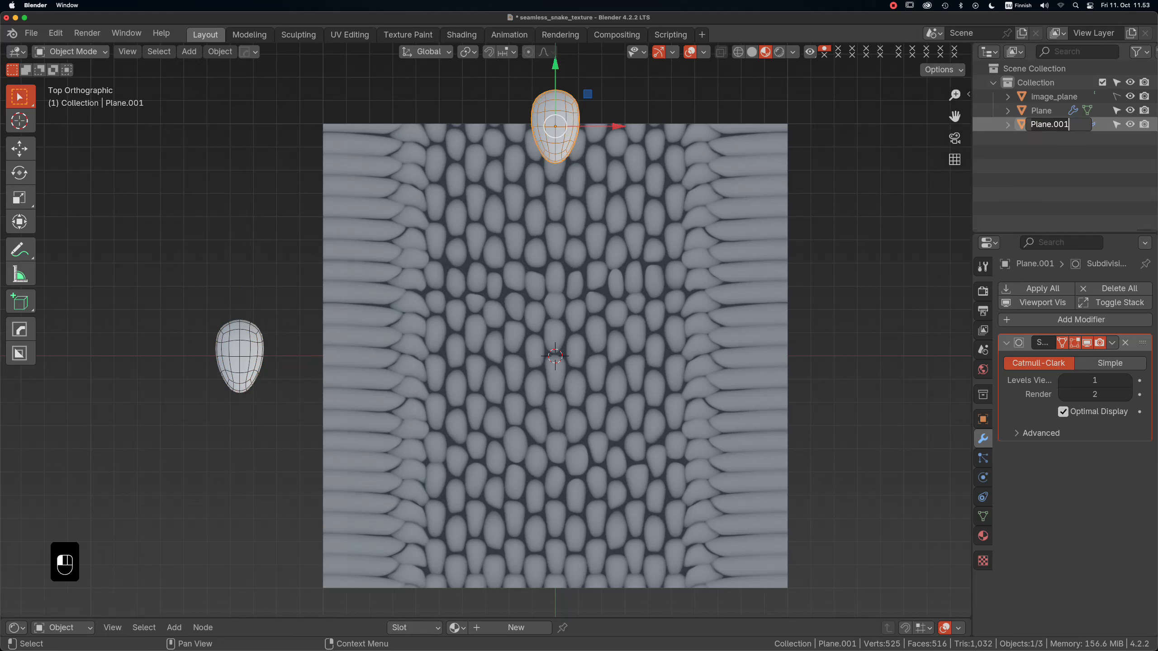
text(S)
key(Return)
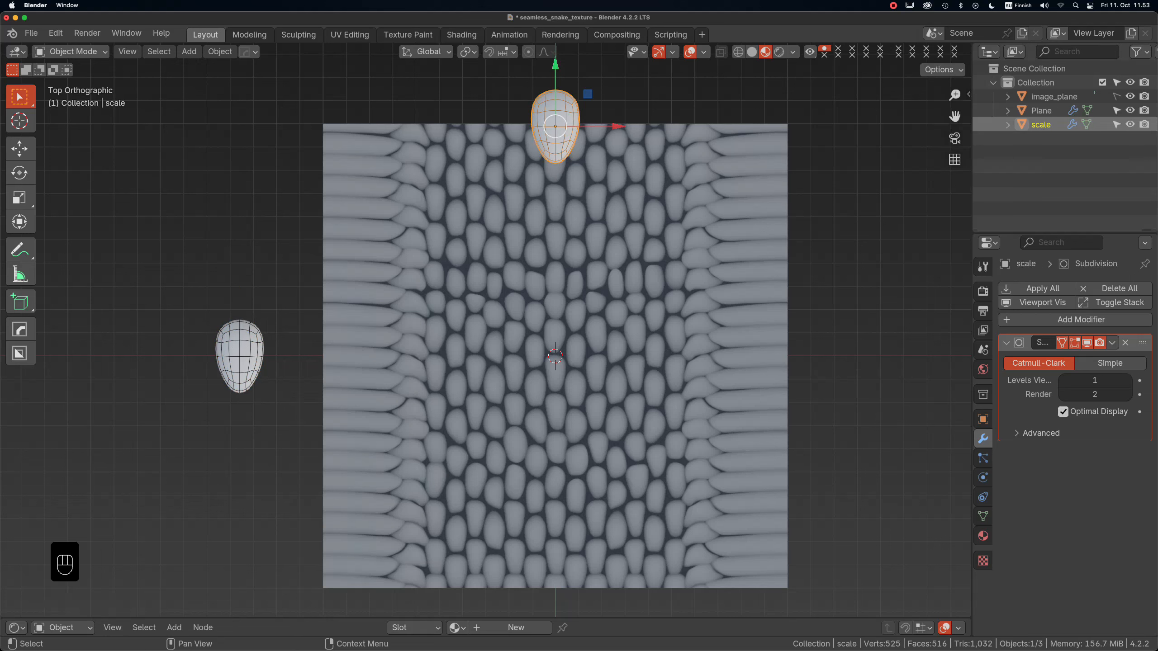
click(1042, 111)
double_click(1042, 111)
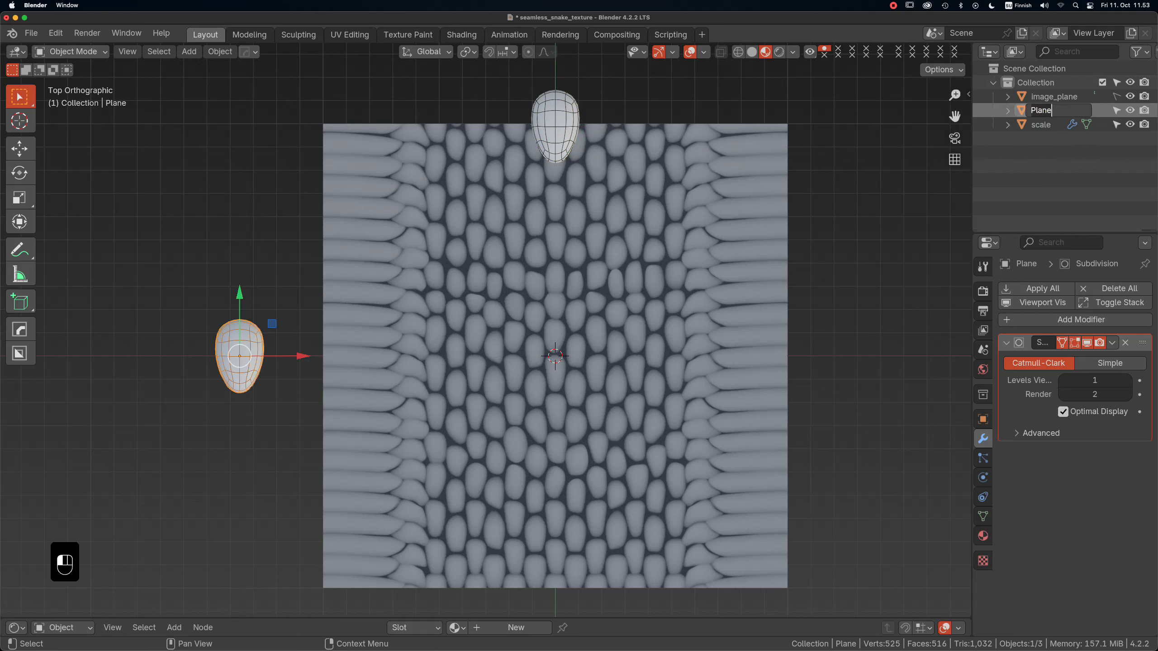
text(scale_bas)
key(Return)
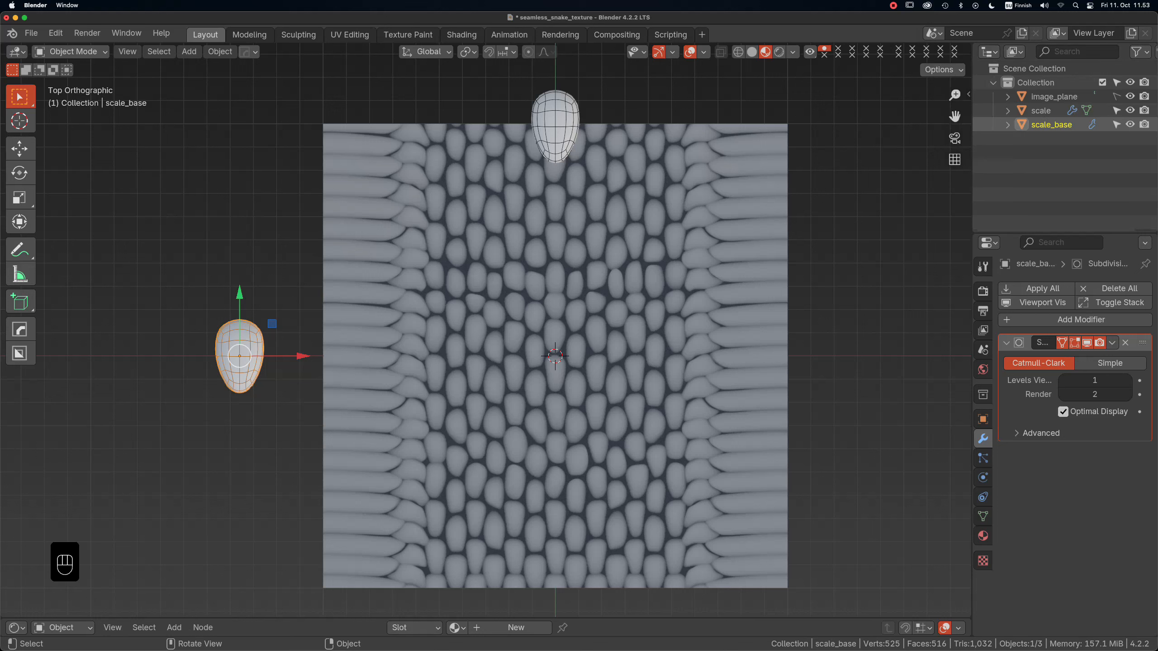
Shrink the scale object at the reference's upper edge to a little over half its size.
click(555, 127)
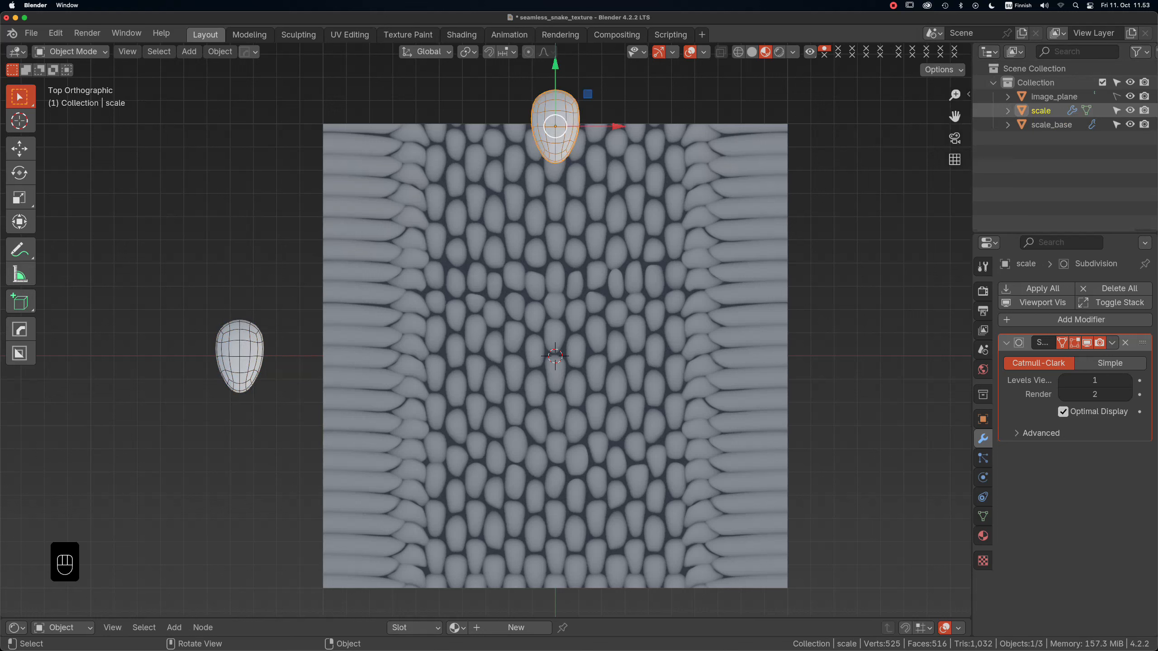
key(s)
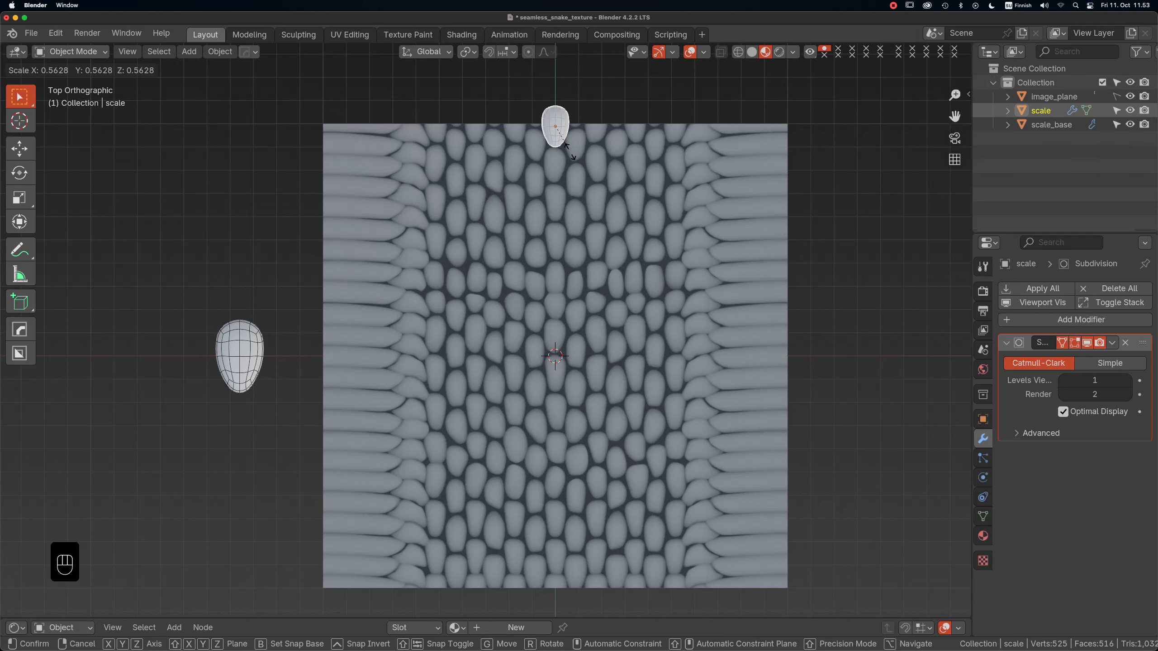
click(572, 155)
Duplicate the small scale about 19 cm down along Y and repeat the duplication four times to form a column of six.
scroll(543, 140, up, 1)
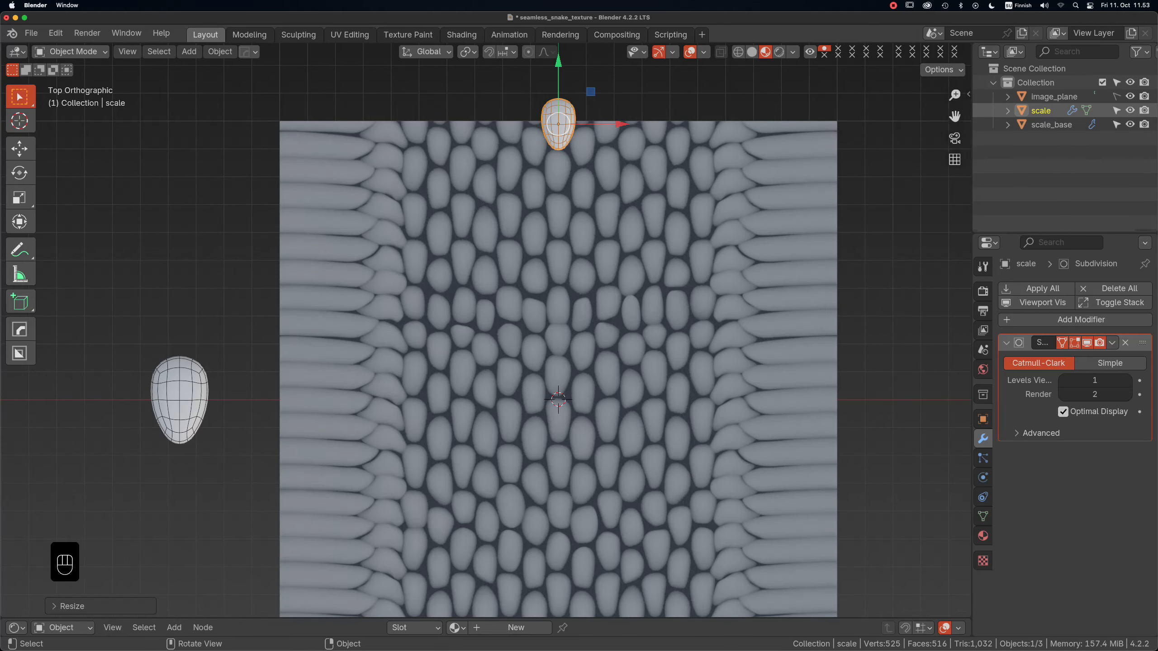
key(shift+d)
key(y)
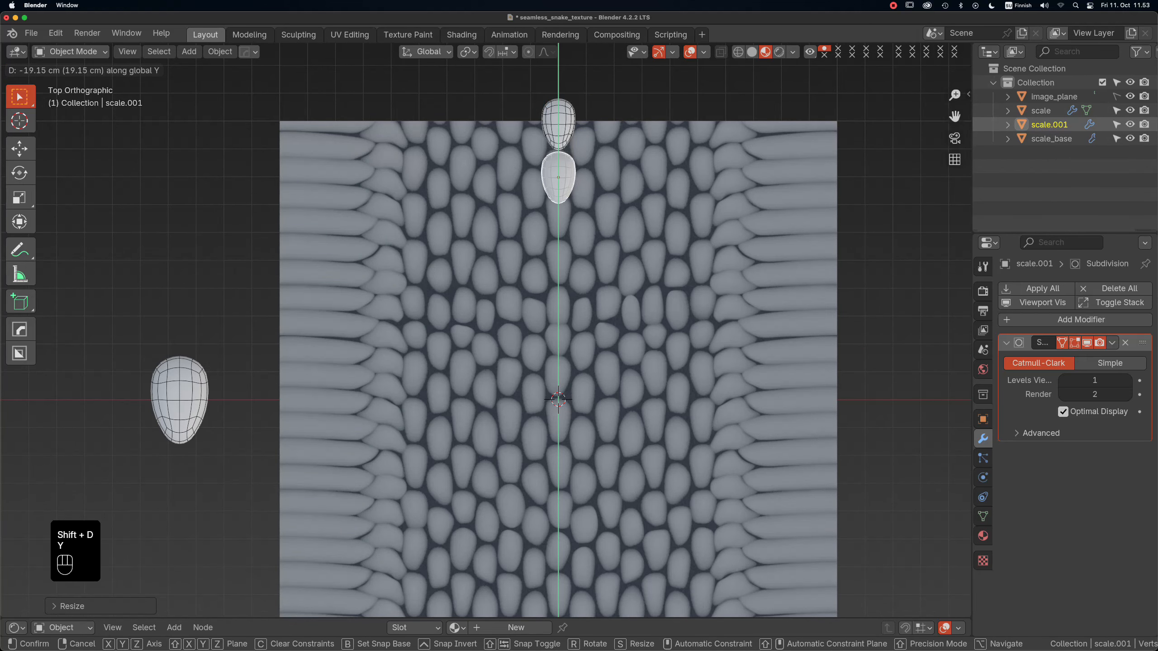
click(576, 226)
key(shift+r)
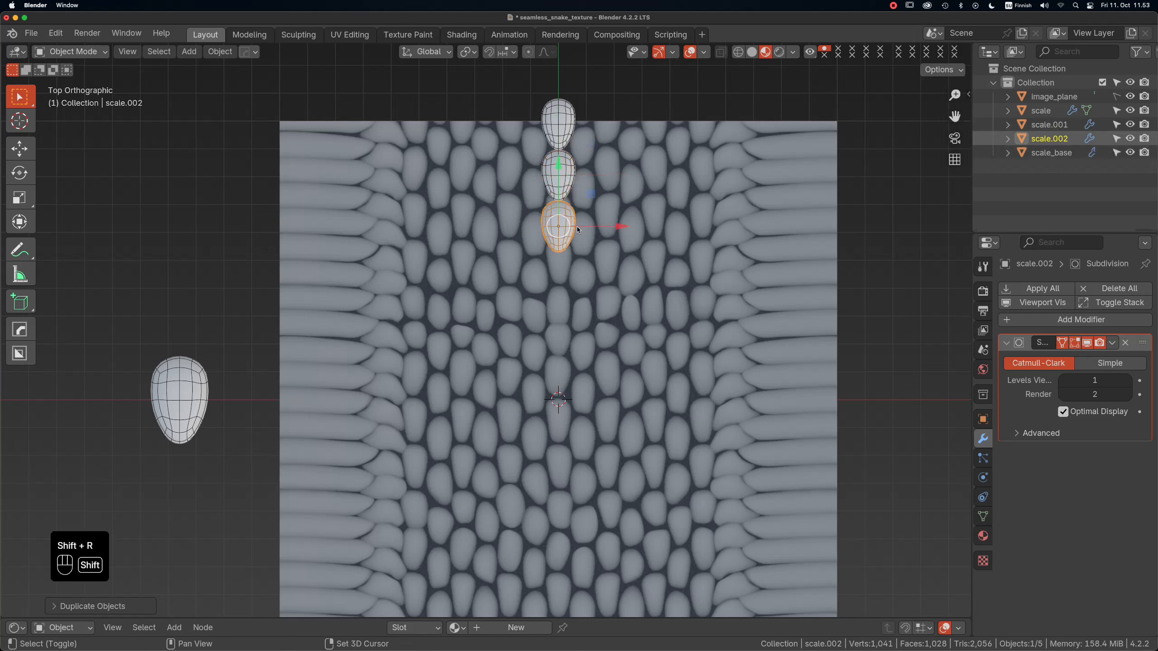
key(shift+r)
key(shift+r)
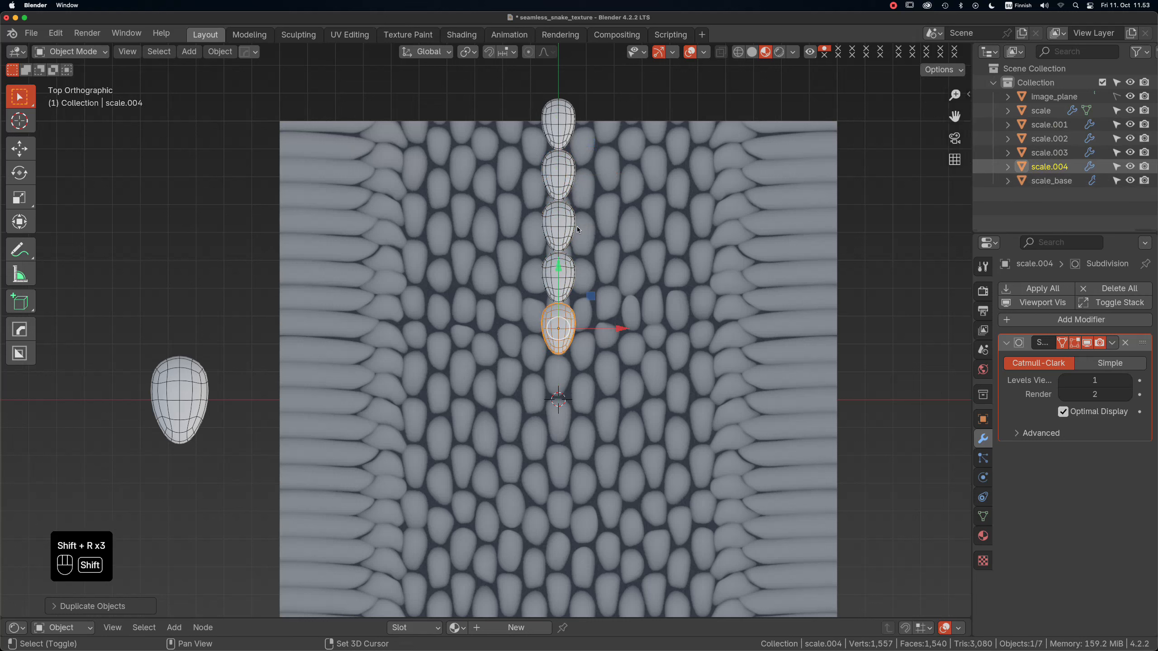
key(shift+r)
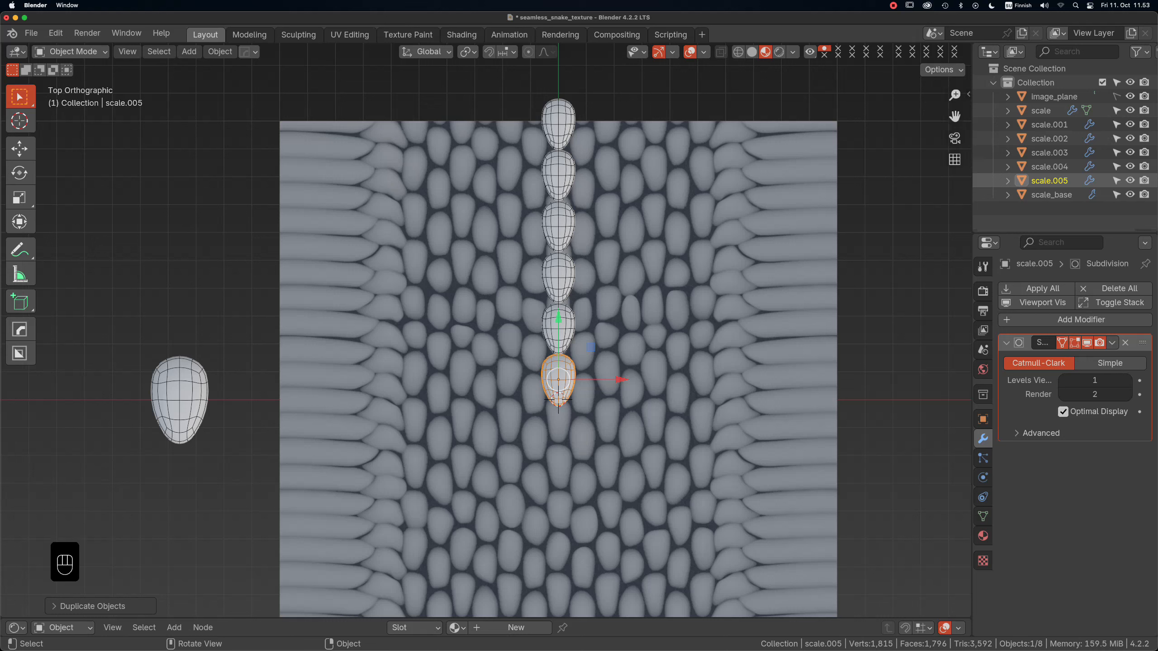
Join all six scales of the column into one object, with the uppermost scale as the active one.
shift+click(558, 328)
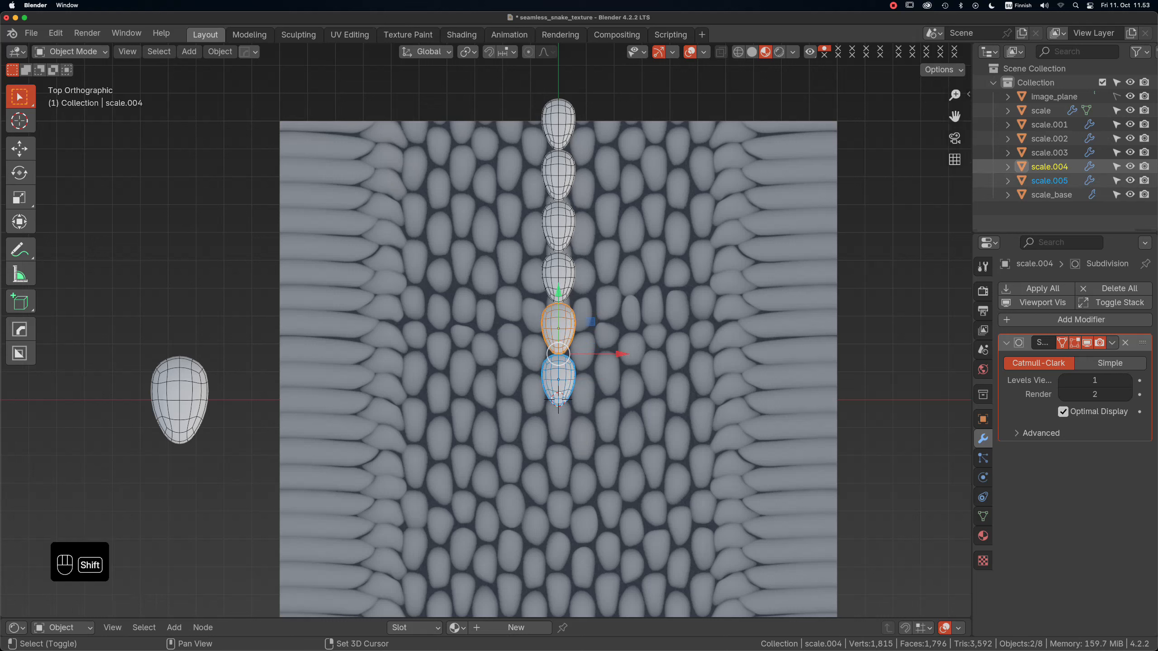
shift+click(558, 277)
shift+click(558, 226)
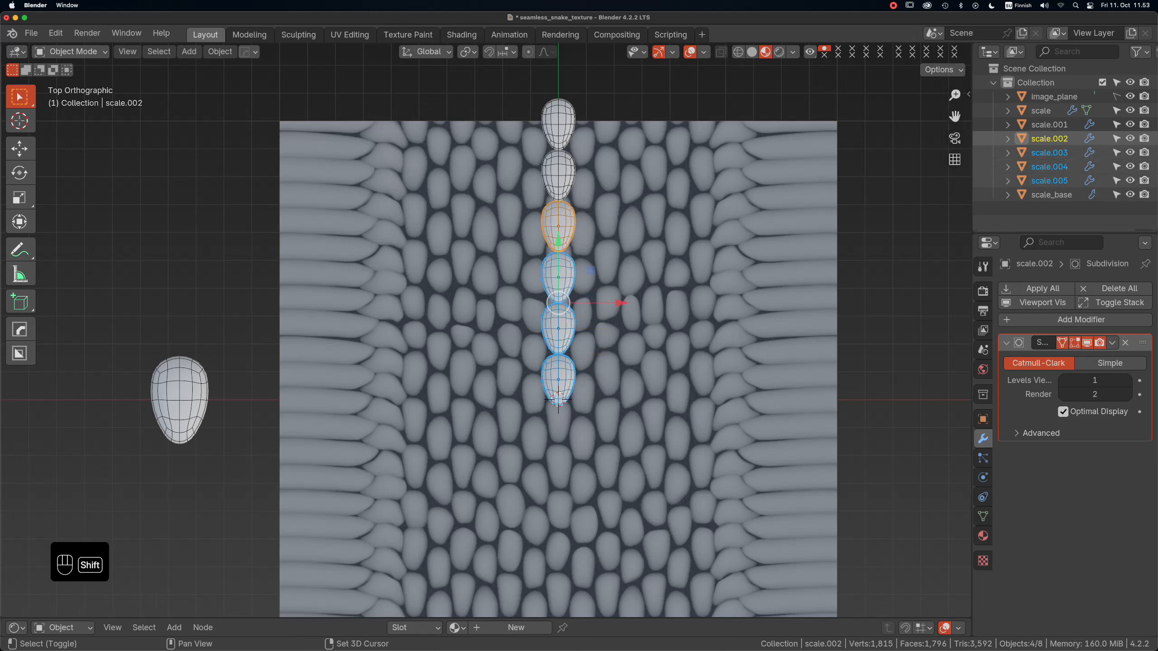
shift+click(558, 175)
shift+click(558, 123)
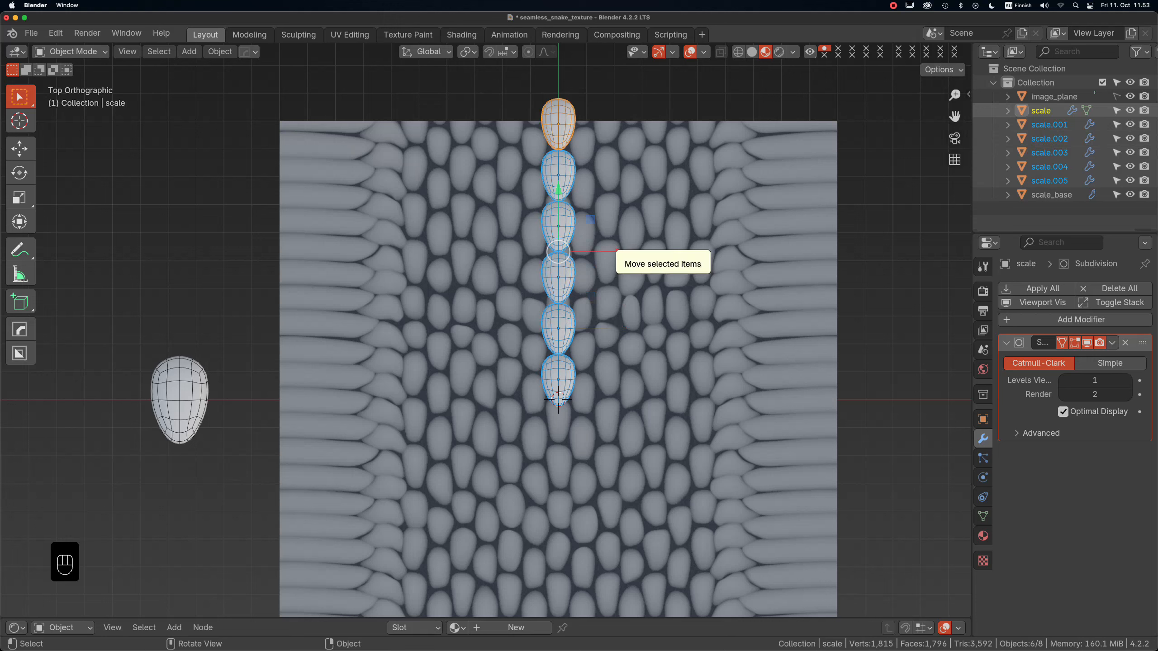
key(super+j)
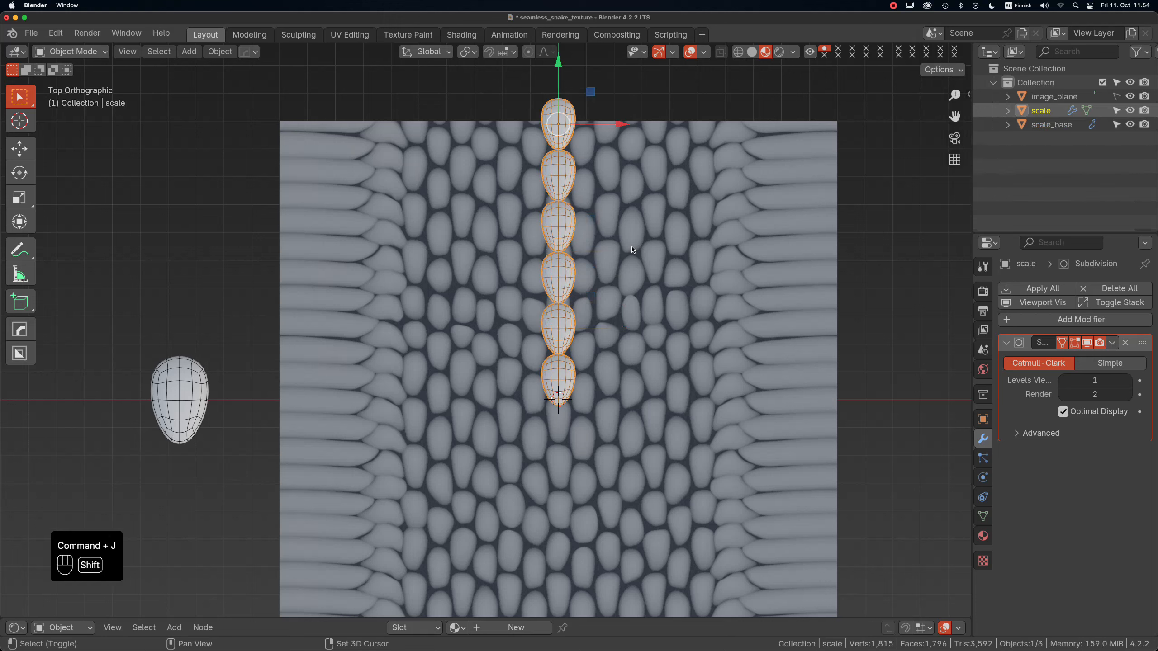
Duplicate the scale column about 10 cm along negative X and shift the copy up by nearly half a scale so the columns interlock.
key(shift+d)
key(x)
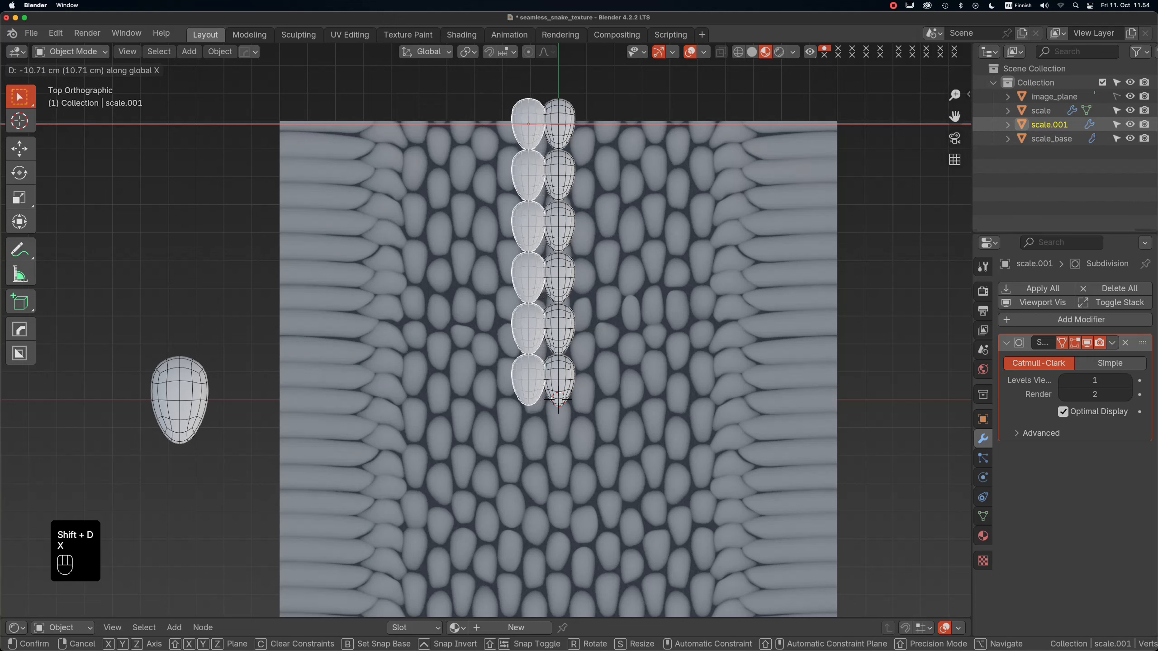
click(545, 296)
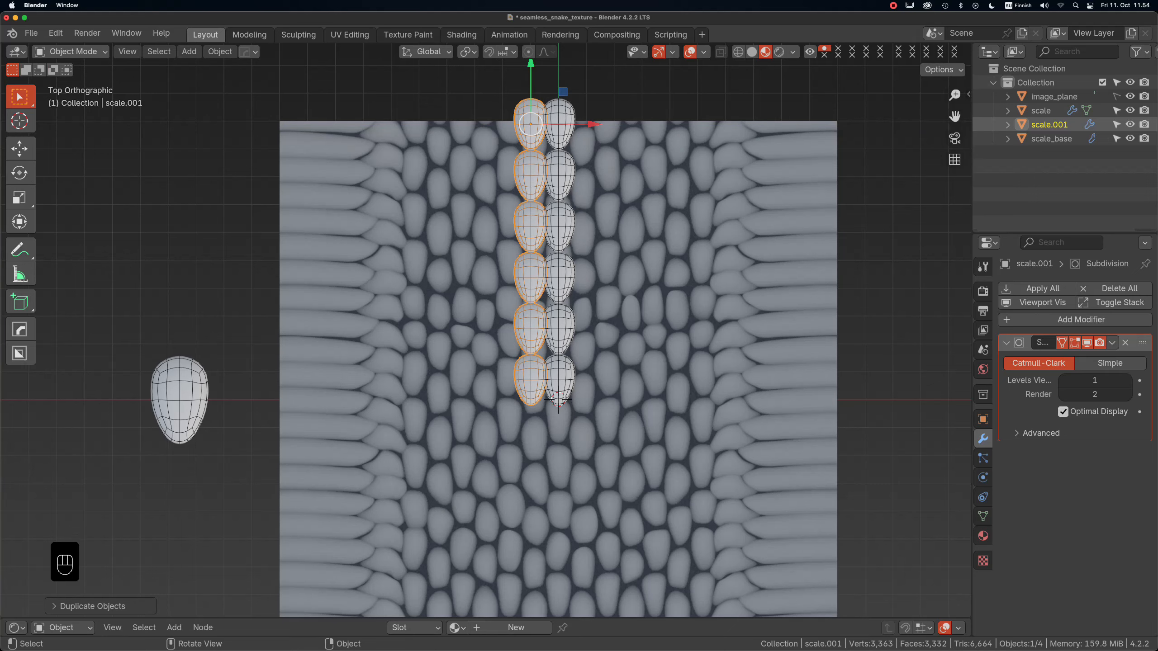
mouse_move(538, 87)
alt+shift+mouse_down()
mouse_move(537, 130)
mouse_move(530, 85)
alt+shift+mouse_up()
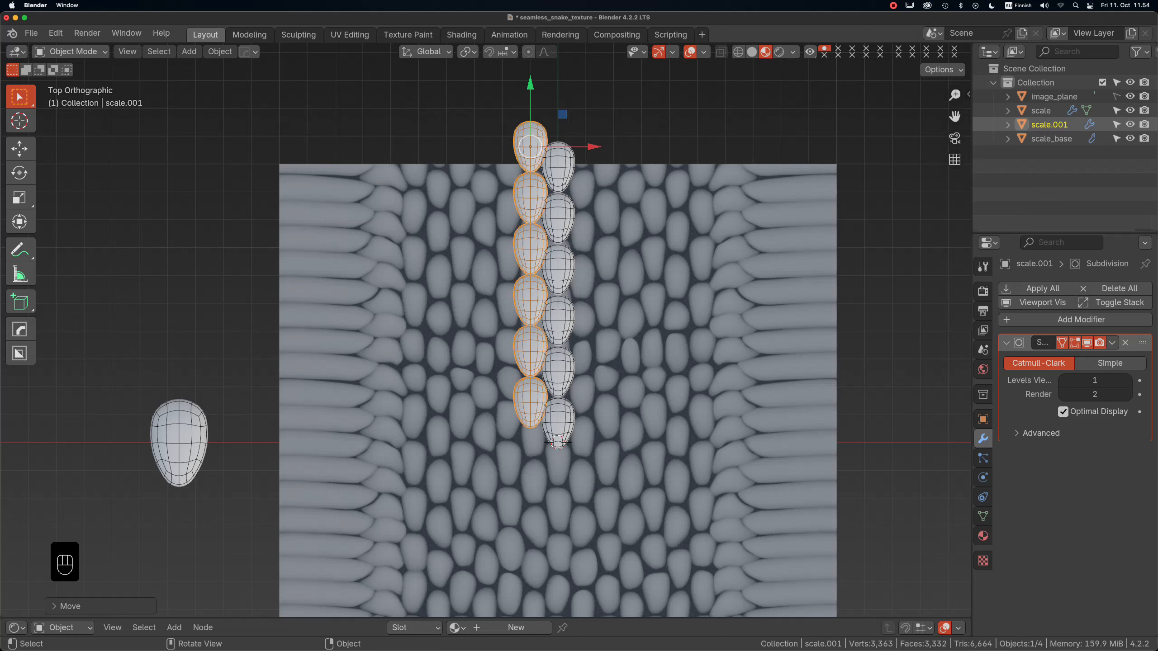
Duplicate the two staggered columns together about 20 cm along negative X, and repeat the duplication to form six columns.
shift+click(559, 182)
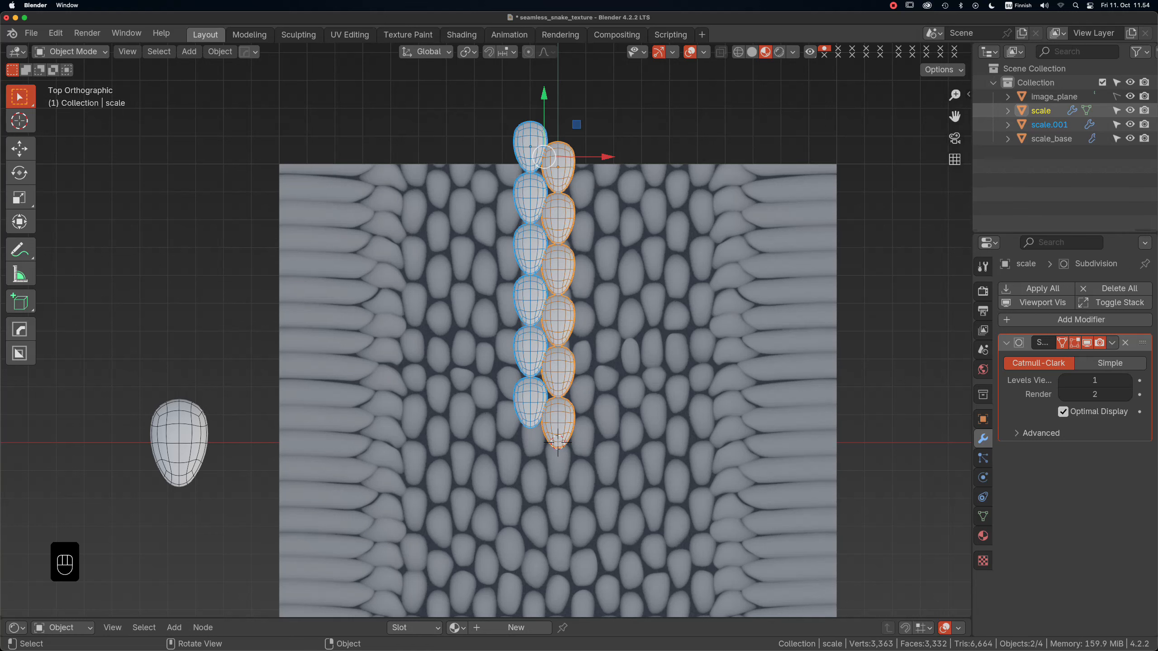
key(super)
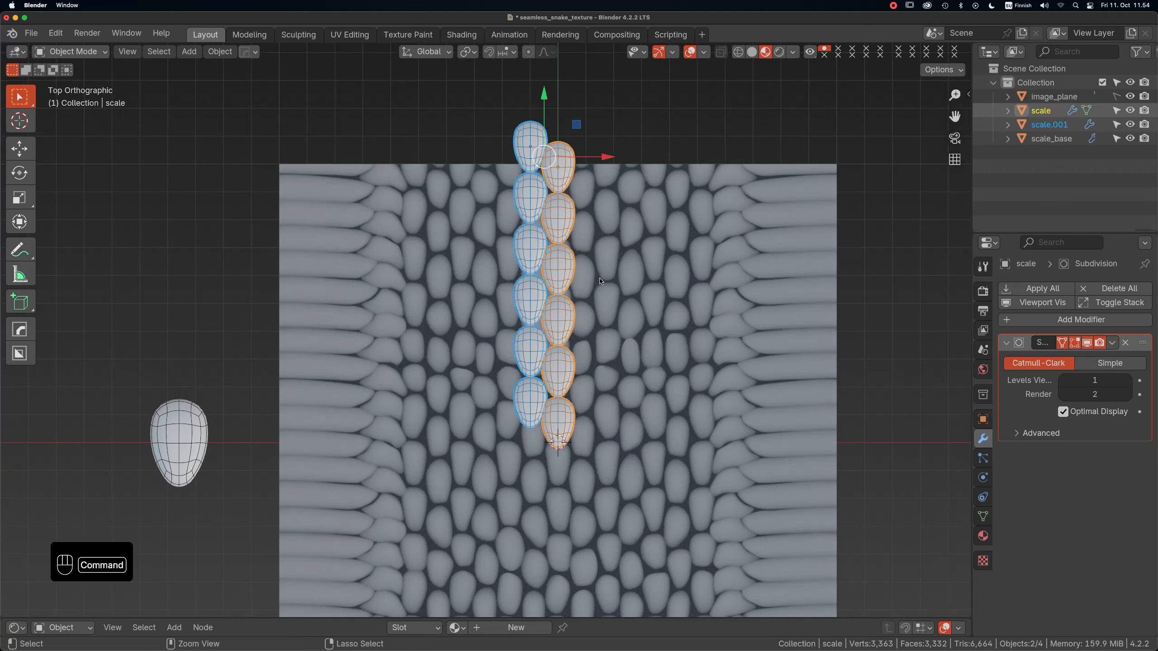
key(shift+d)
key(x)
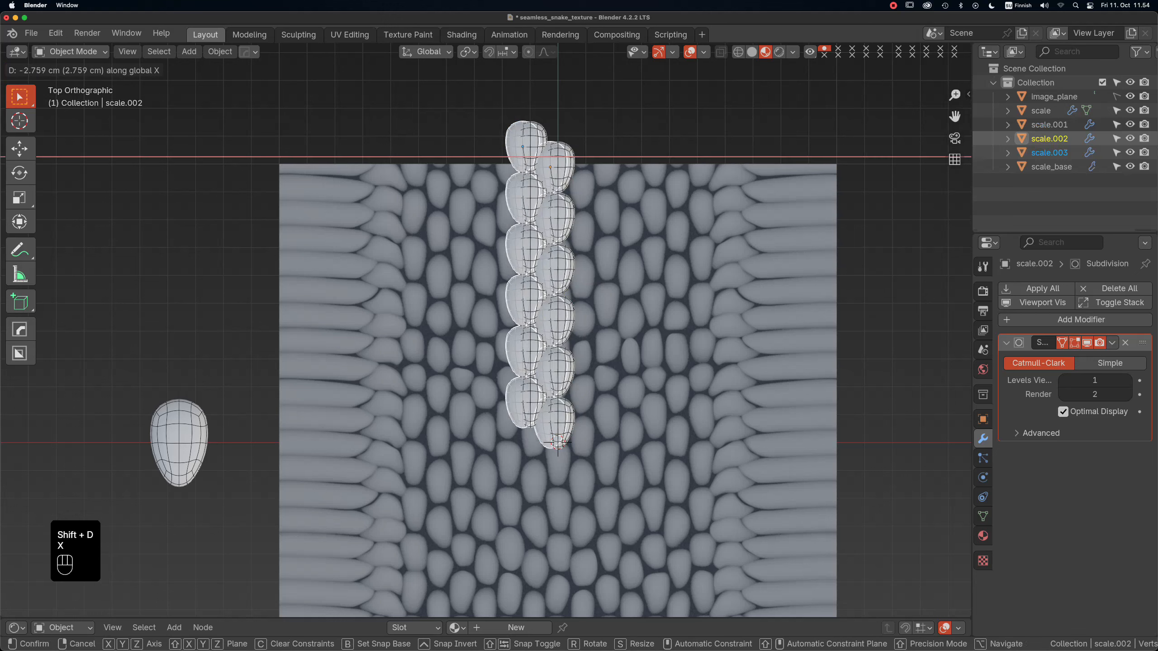
click(505, 192)
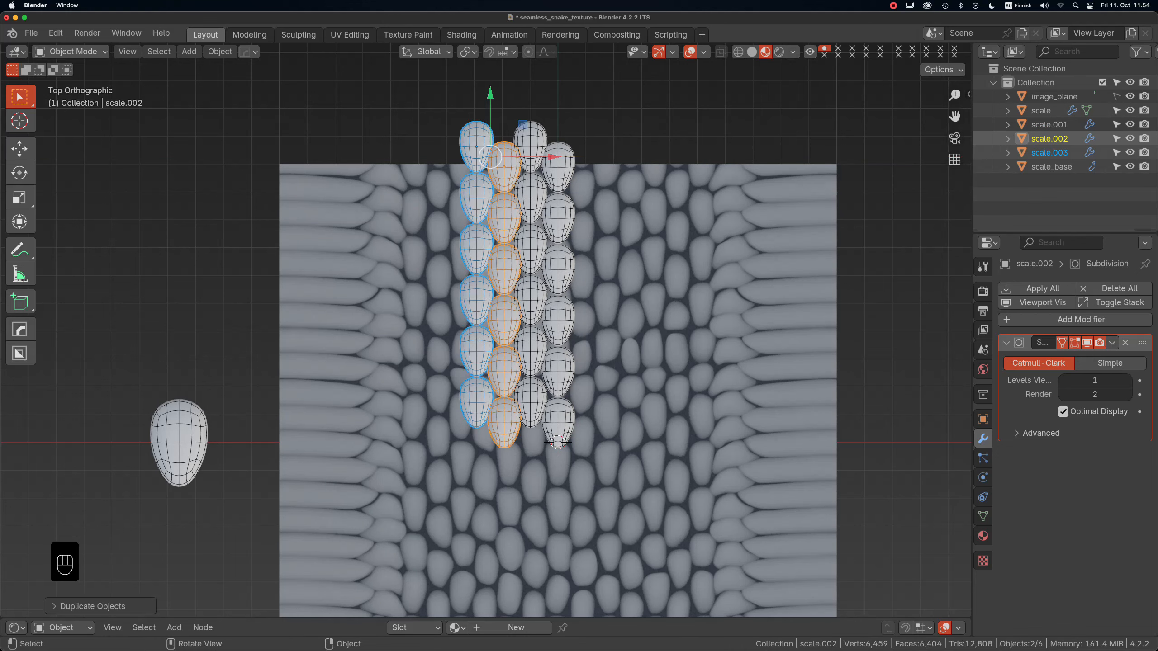
key(shift)
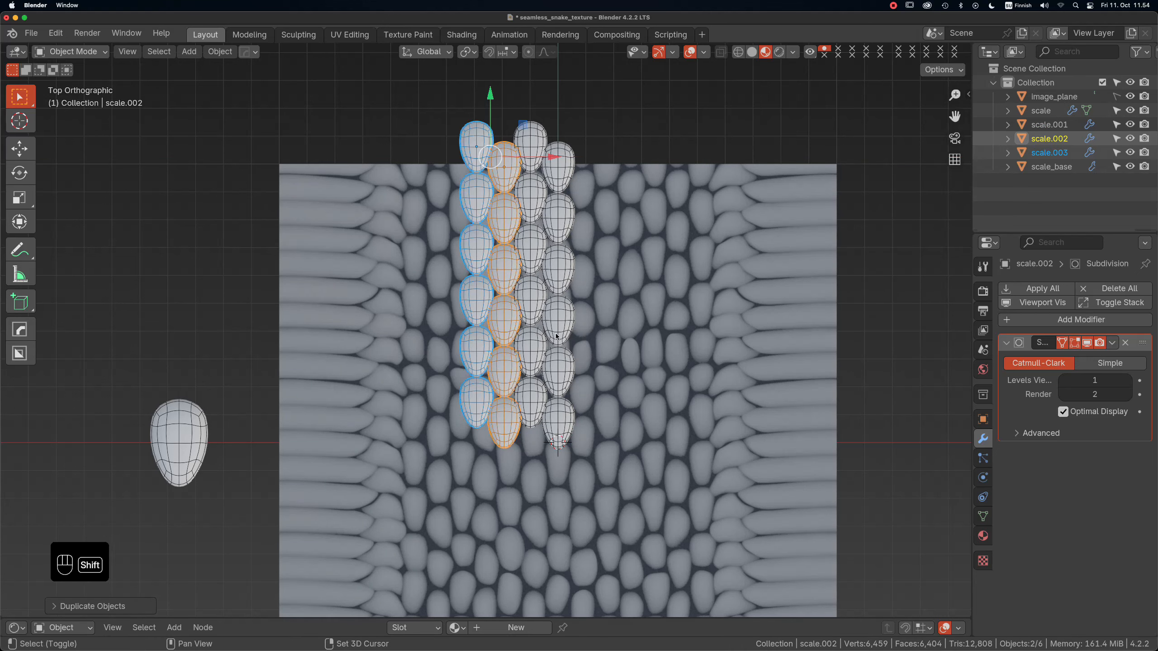
key(shift+d)
key(x)
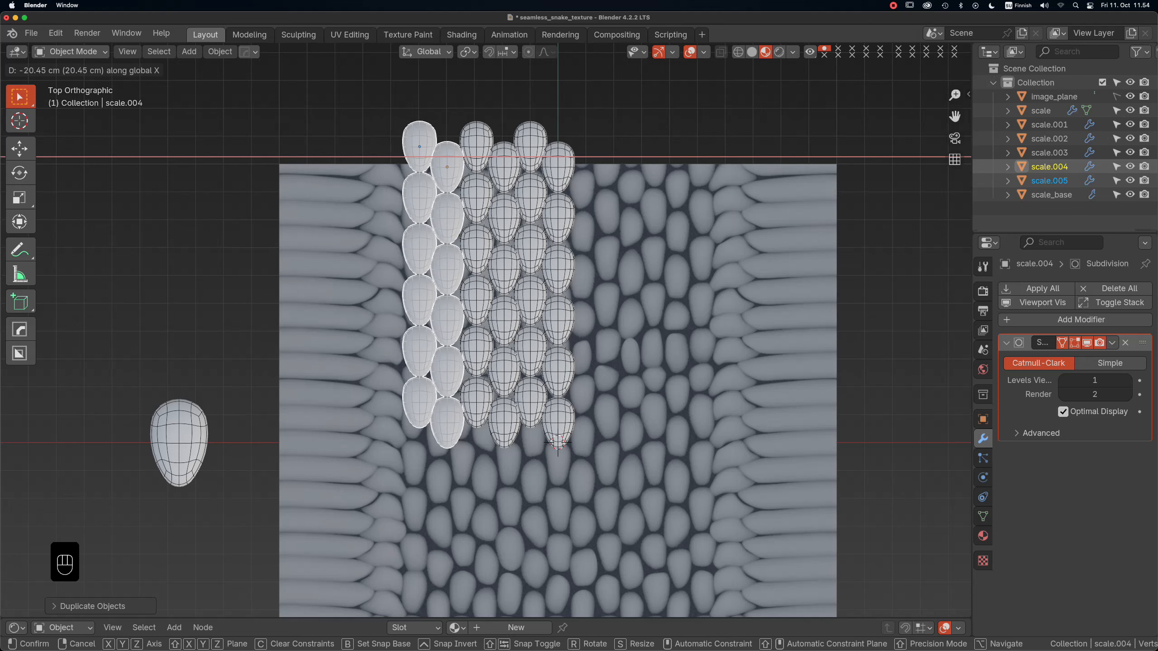
click(500, 343)
shift+click(476, 342)
shift+click(503, 341)
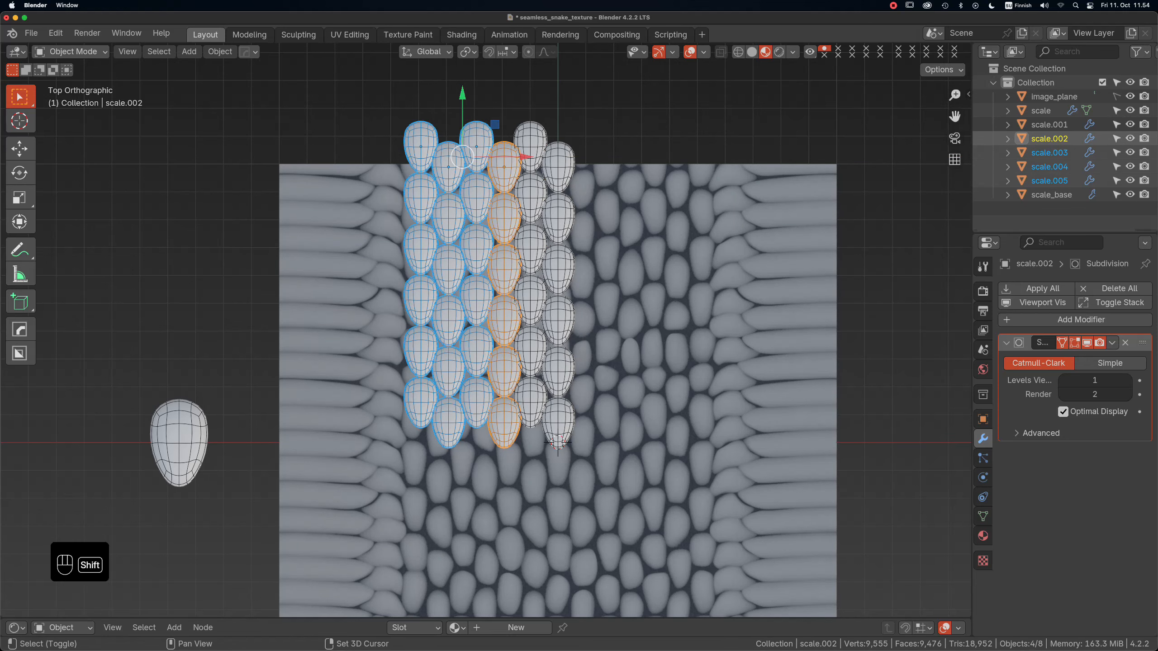
shift+click(530, 342)
key(alt+a)
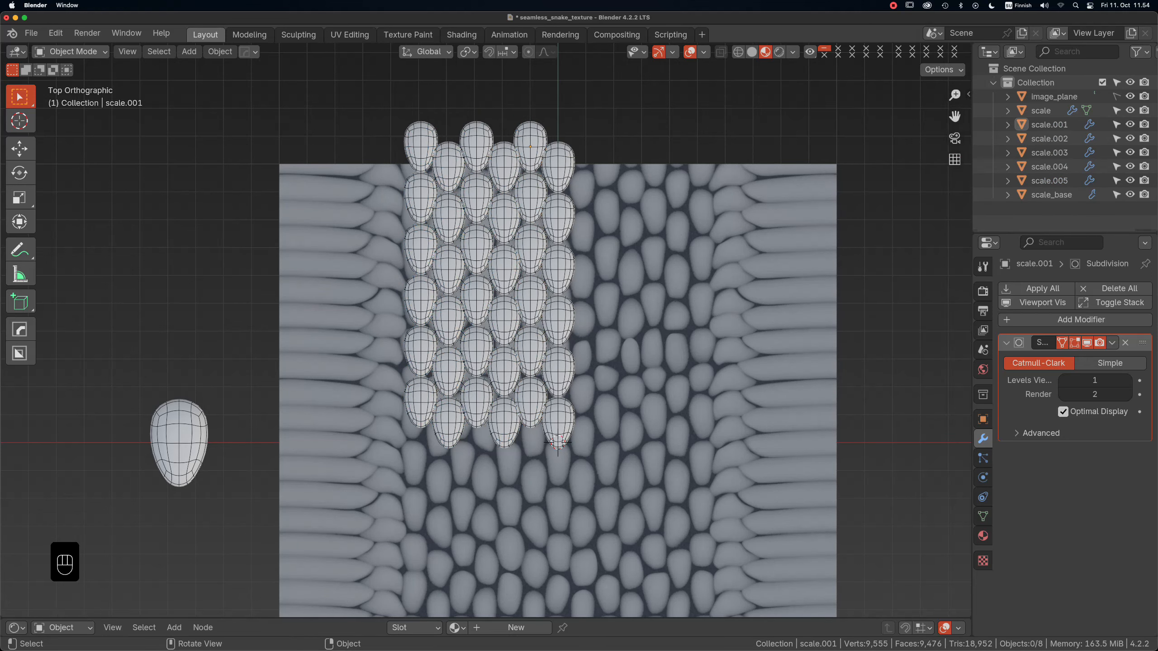
Sculpt the original scale column with the Elastic Deform brush to vary the shapes of its individual scales, and return to Object Mode.
scroll(538, 304, up, 2)
click(565, 315)
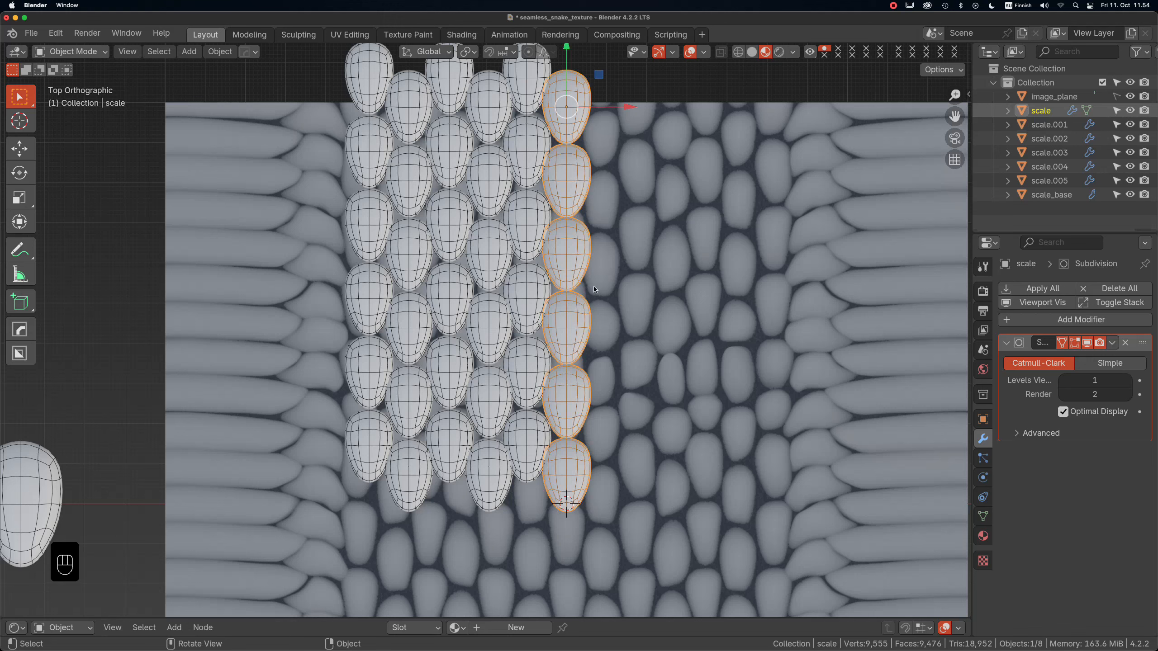
click(72, 51)
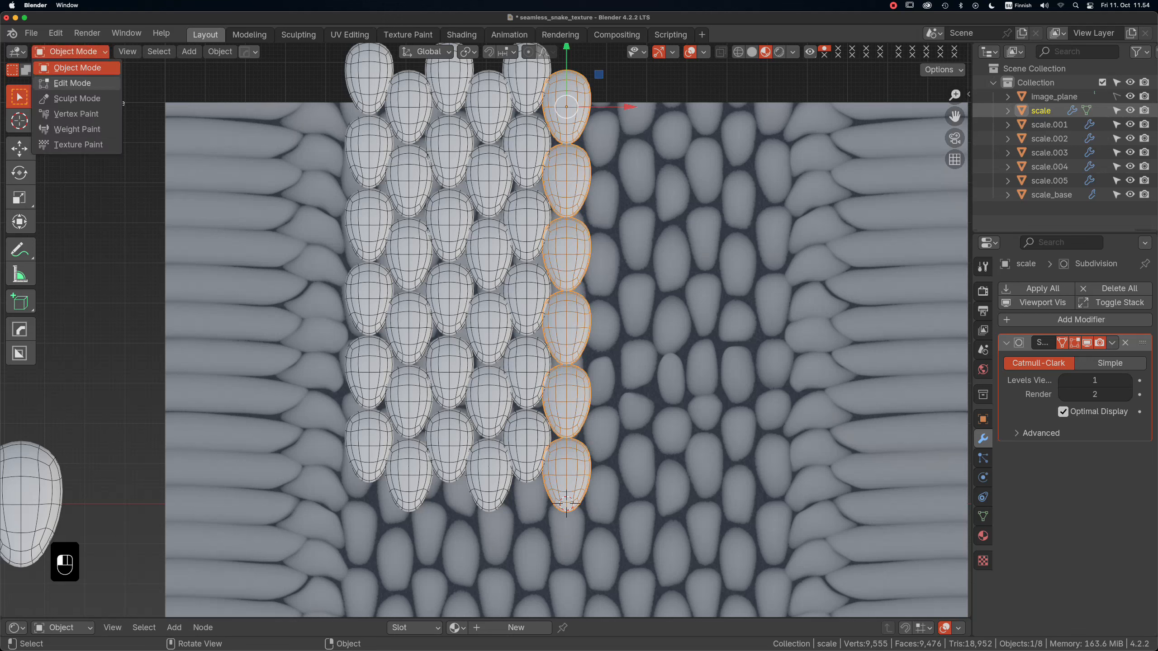
click(72, 98)
drag(552, 133, 568, 138)
drag(582, 211, 573, 204)
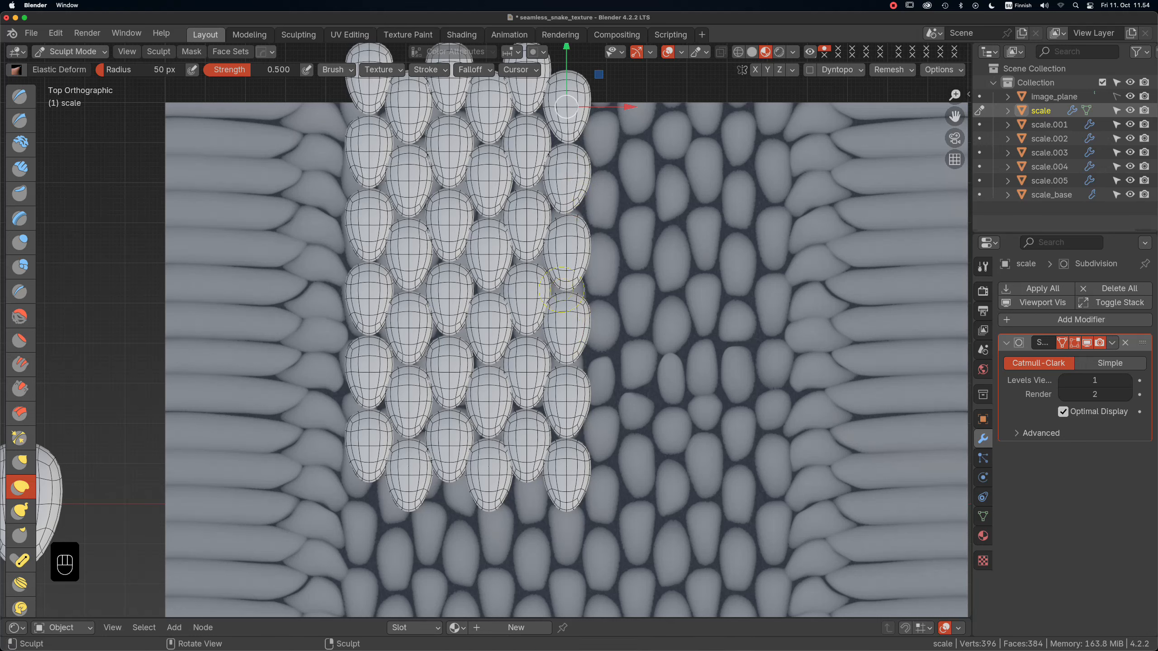
drag(563, 281, 571, 272)
drag(552, 341, 579, 337)
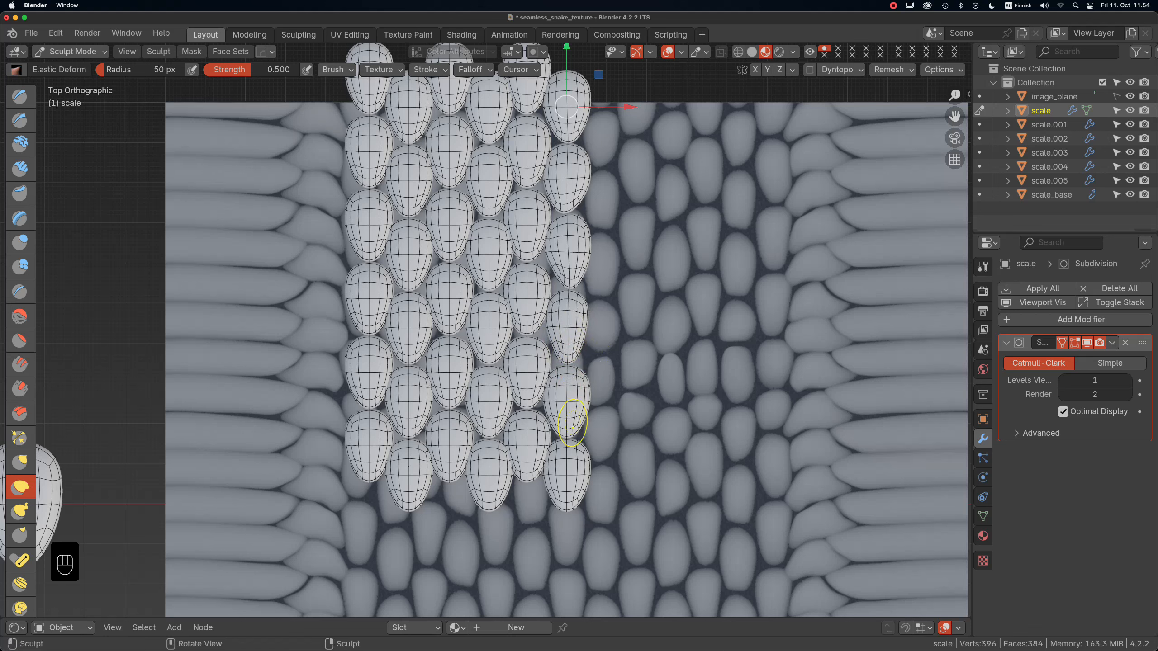
mouse_move(567, 426)
mouse_down()
mouse_move(591, 417)
mouse_move(548, 416)
mouse_up()
drag(580, 491, 586, 492)
drag(557, 450, 557, 453)
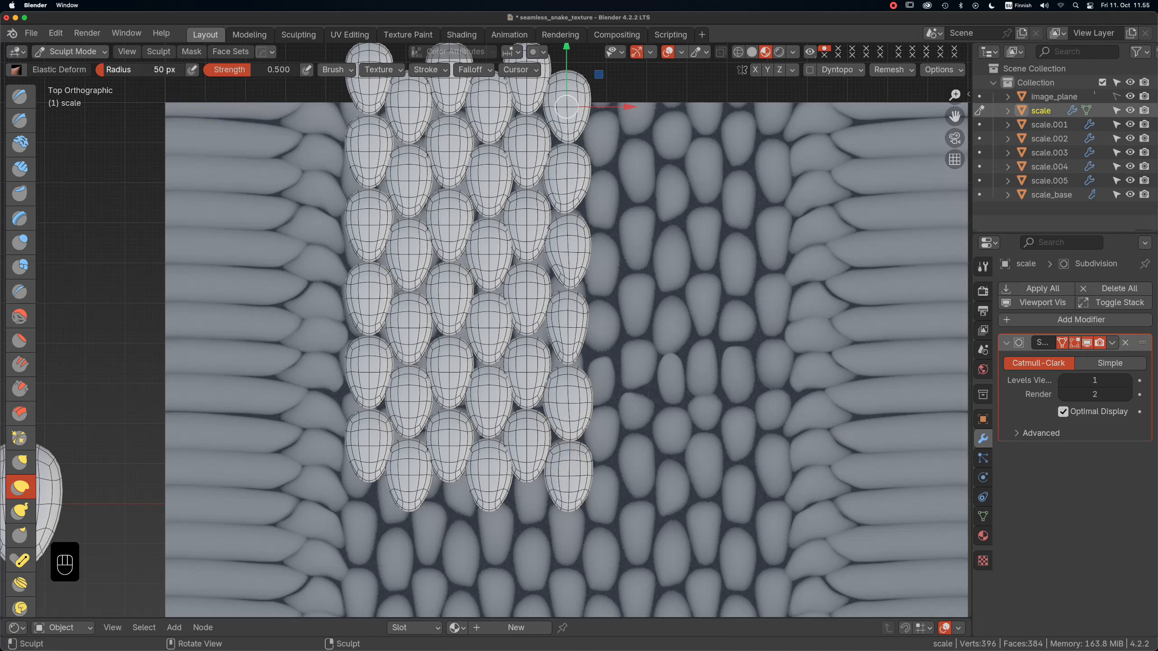
click(70, 51)
click(77, 68)
Reshape the individual scales of the scale.001 column with Elastic Deform strokes in Sculpt Mode, and return to Object Mode.
click(526, 224)
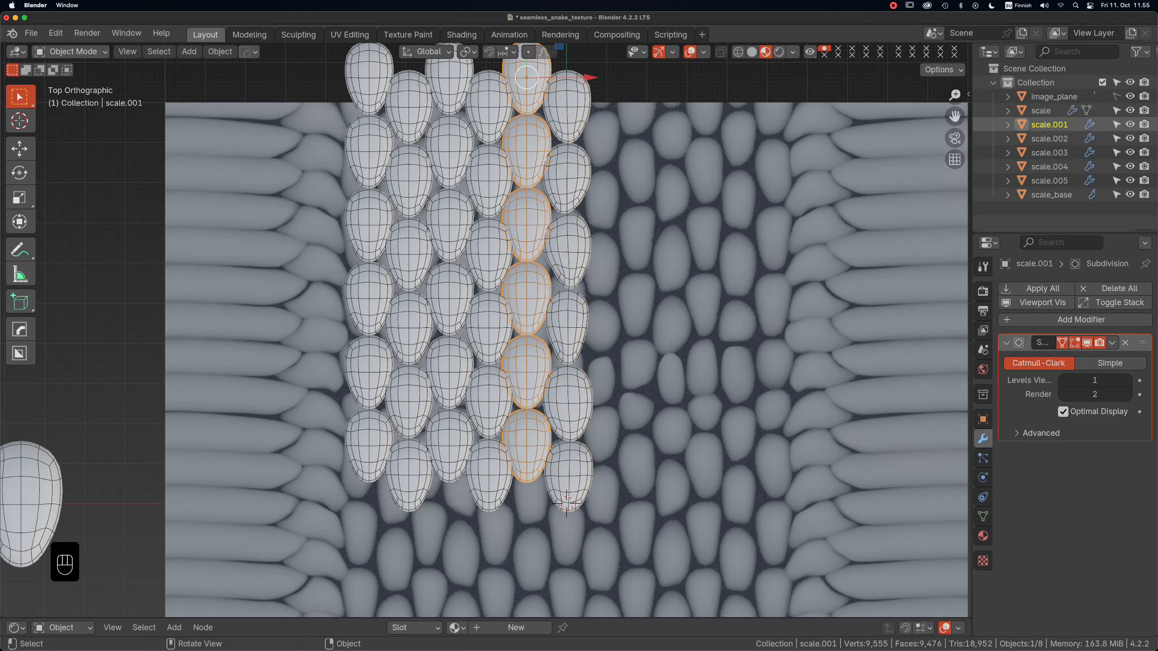
shift+middle_drag(520, 380, 524, 407)
click(71, 51)
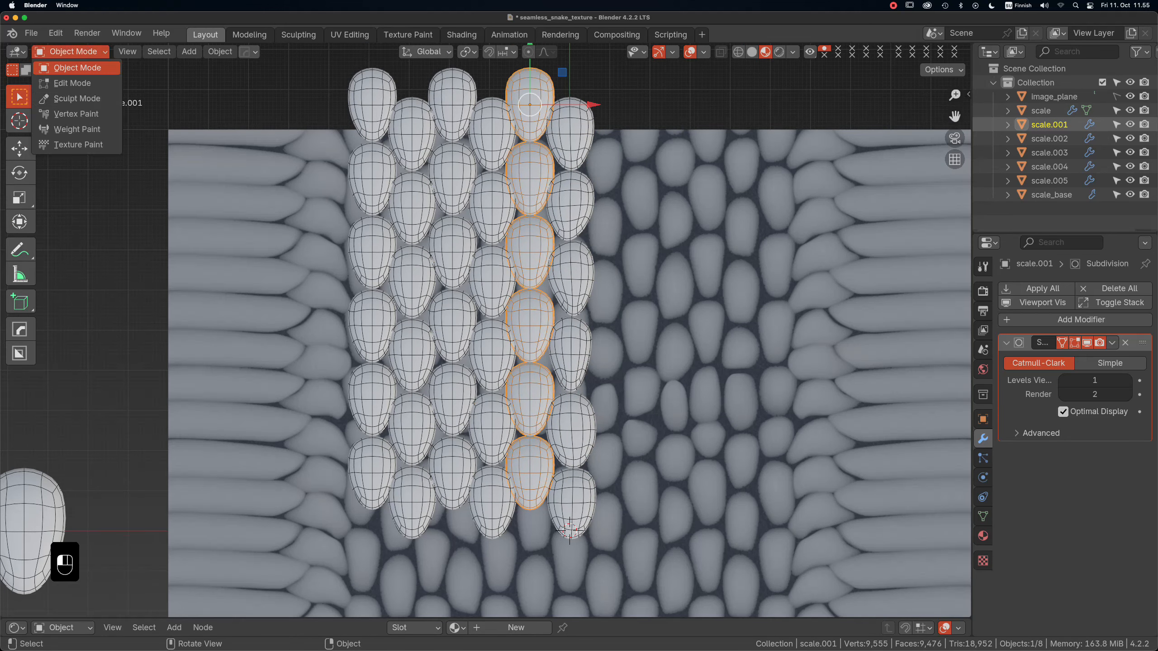
click(77, 95)
drag(513, 158, 519, 162)
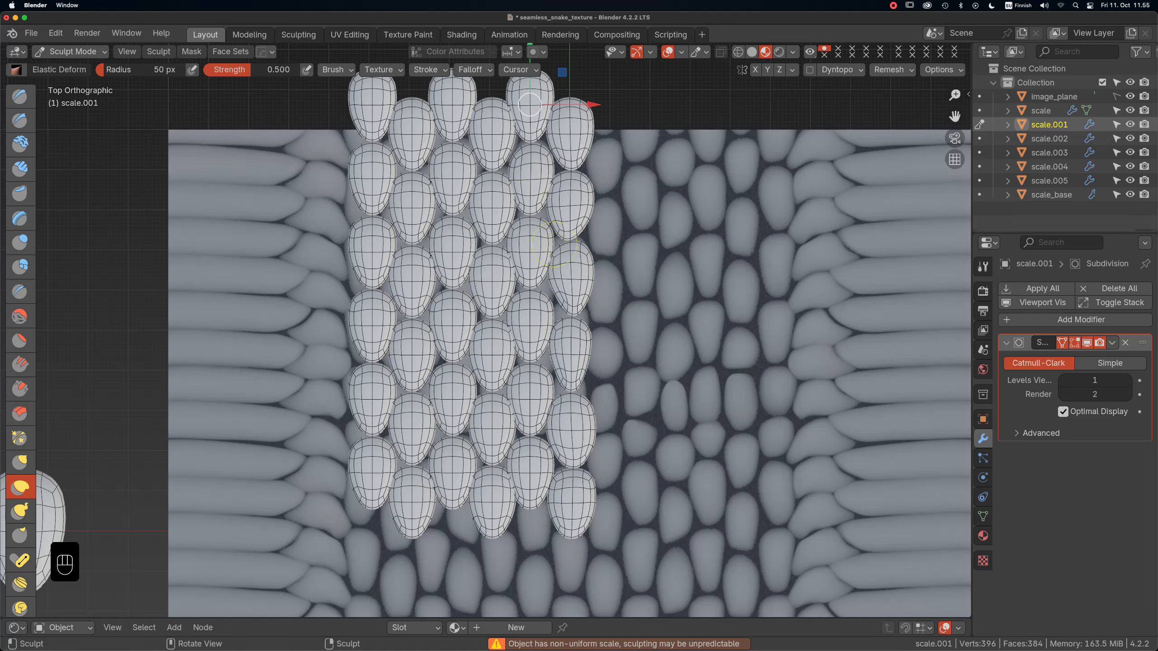
drag(520, 232, 522, 237)
drag(528, 291, 545, 295)
drag(531, 373, 535, 369)
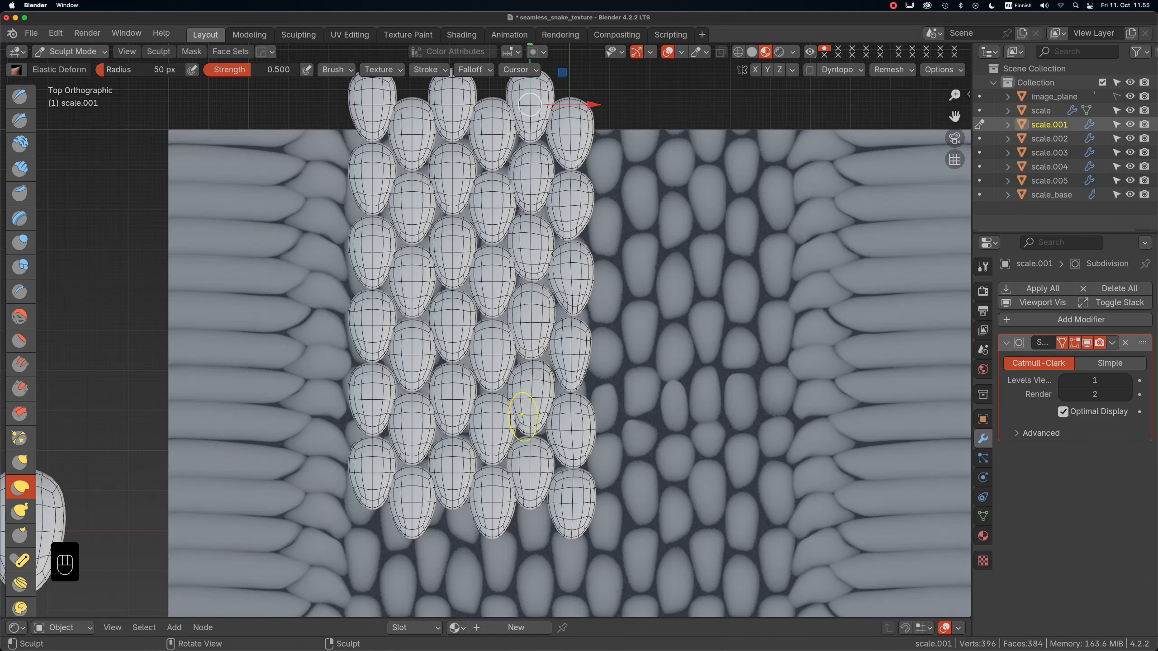
drag(527, 440, 526, 438)
drag(528, 492, 544, 497)
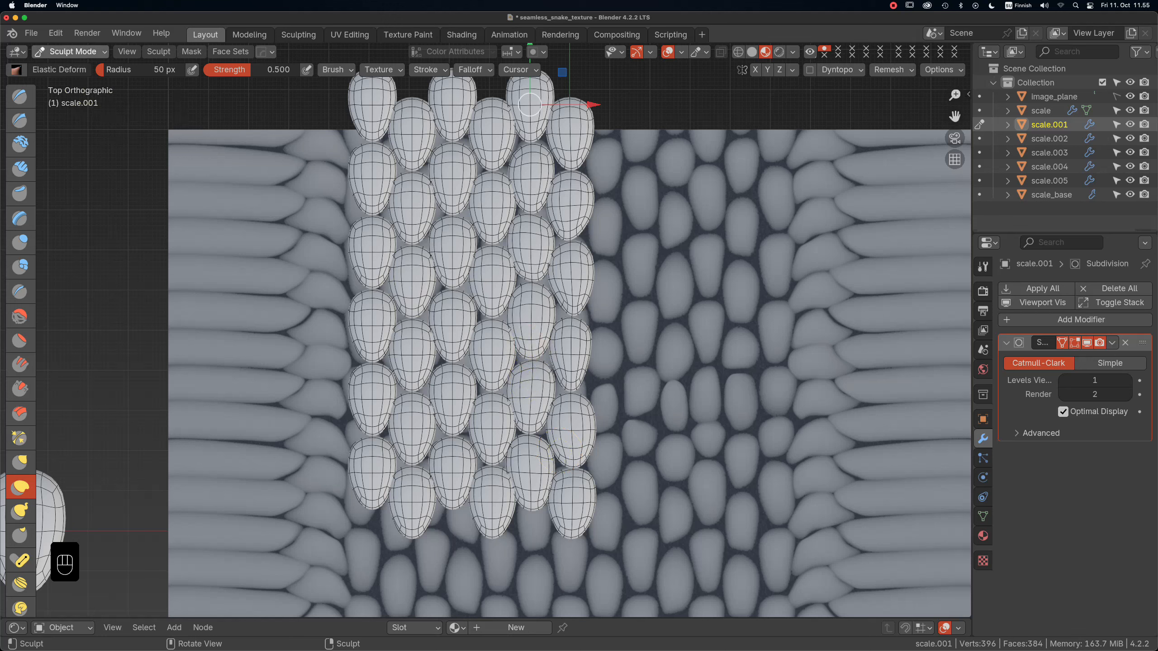
click(71, 52)
click(72, 69)
Vary the scale shapes in the scale.002 column with Elastic Deform strokes in Sculpt Mode, and return to Object Mode.
click(491, 206)
click(71, 52)
click(69, 85)
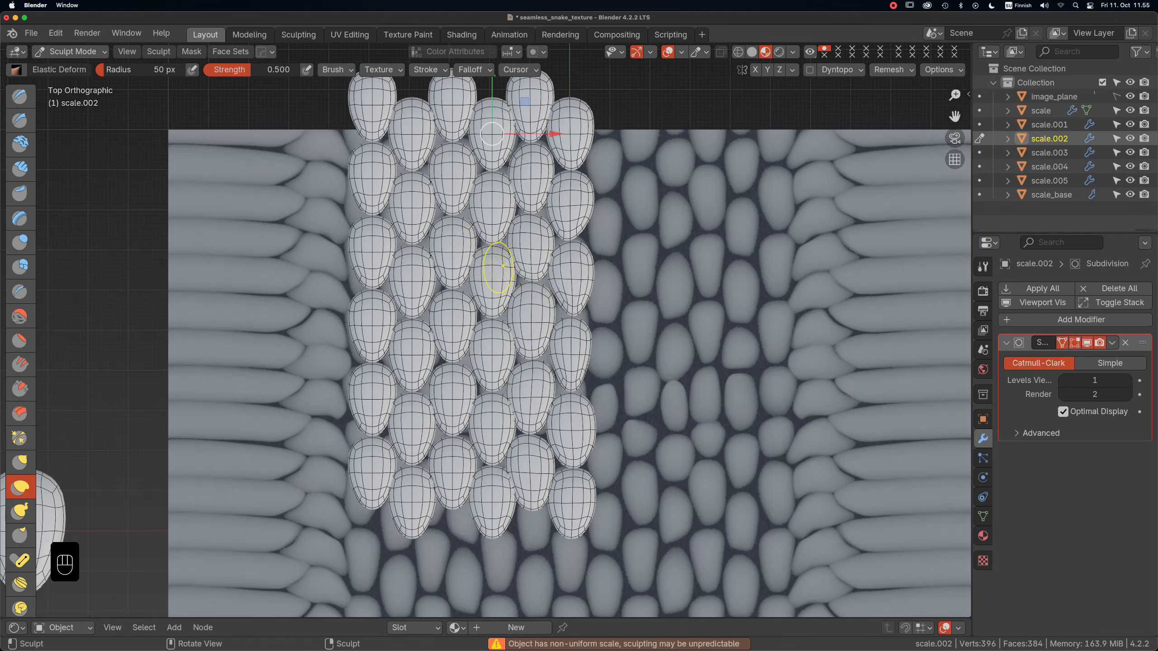
drag(491, 167, 493, 173)
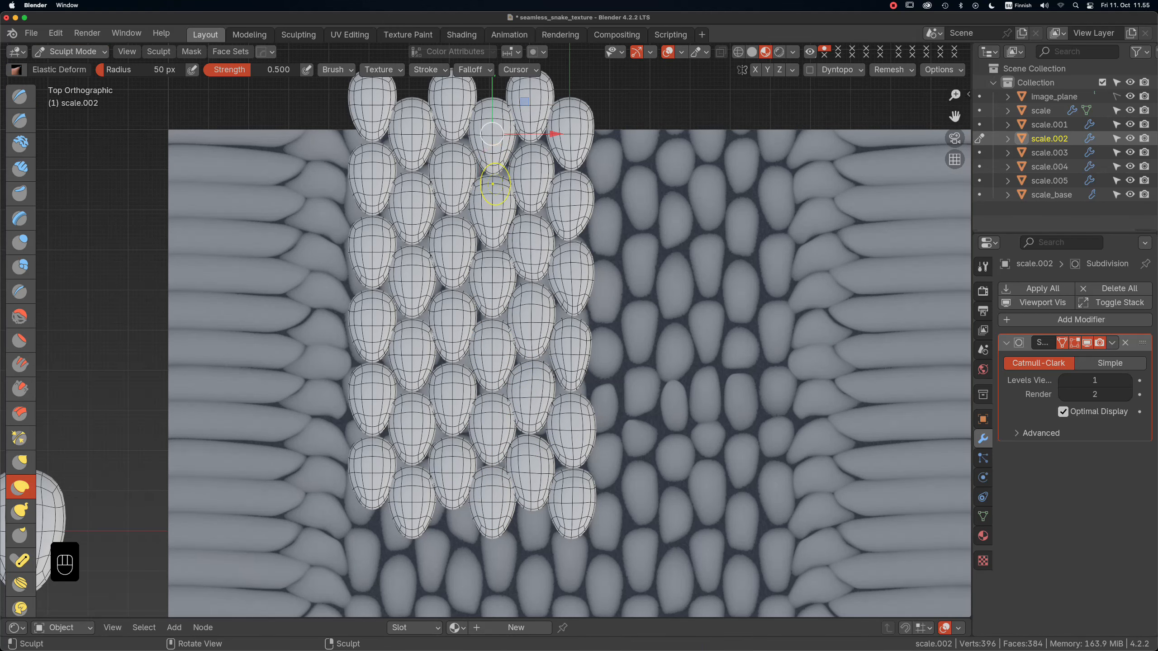
mouse_move(493, 393)
mouse_down()
mouse_move(494, 382)
mouse_move(514, 418)
mouse_up()
drag(507, 493, 511, 493)
drag(493, 466, 478, 485)
drag(472, 228, 477, 229)
click(72, 52)
click(76, 67)
Select the scale.003 column and switch it to Sculpt Mode.
click(449, 171)
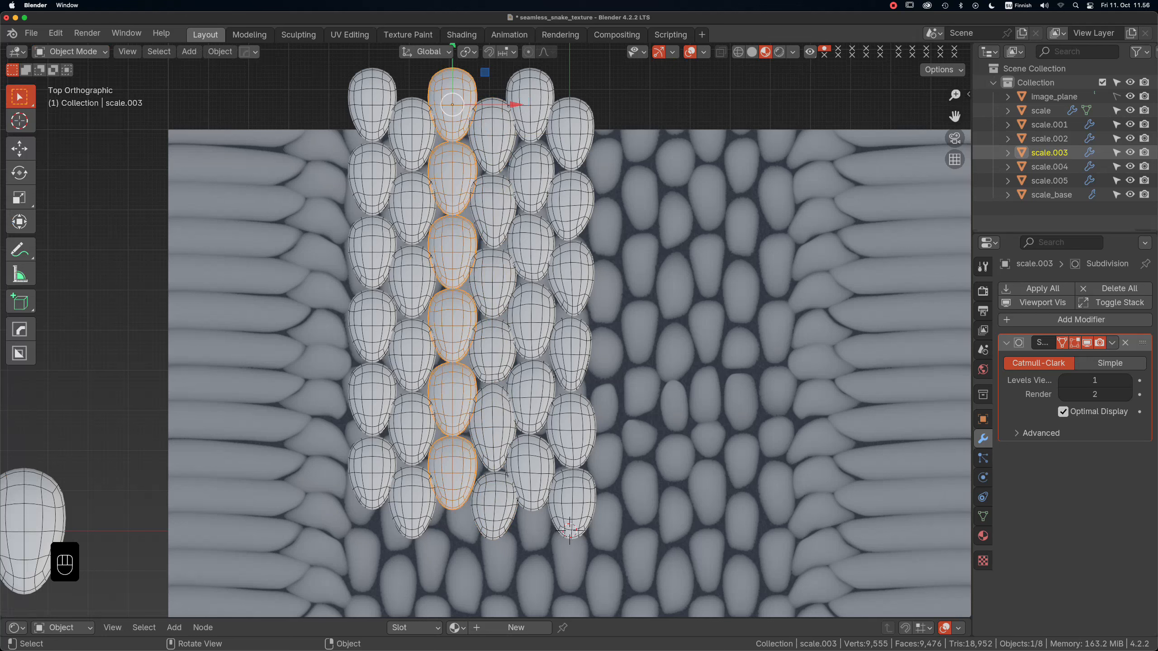
click(73, 52)
click(75, 96)
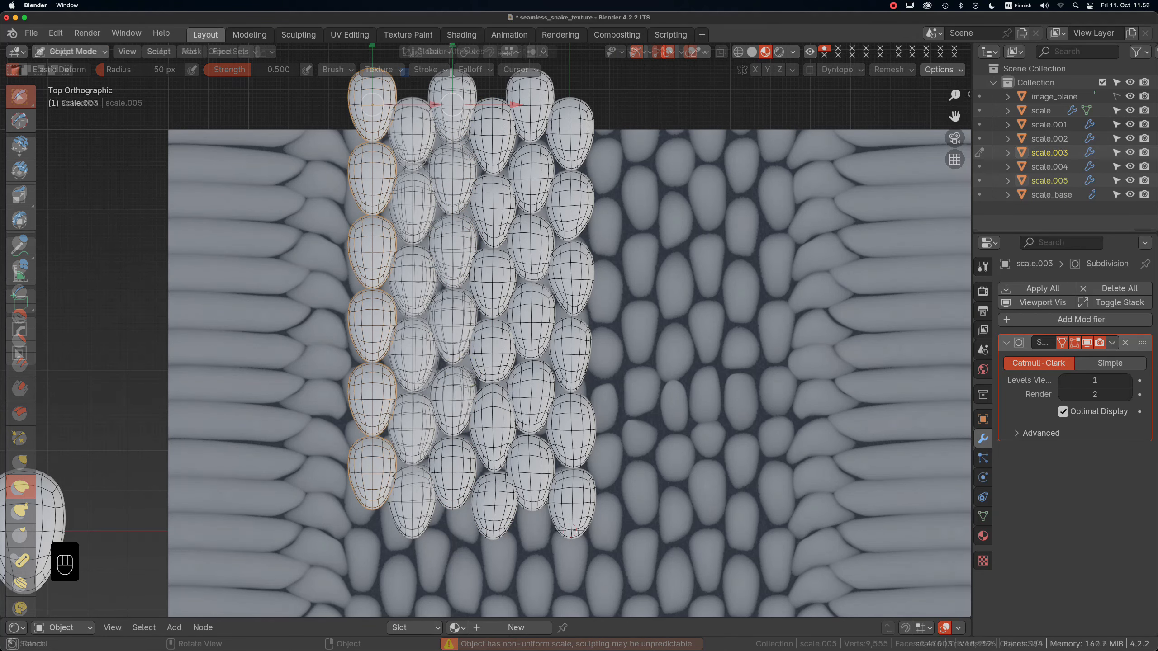
Deform the scales of the outermost column, scale.005, into irregular shapes with Elastic Deform in Sculpt Mode, and return to Object Mode.
click(71, 52)
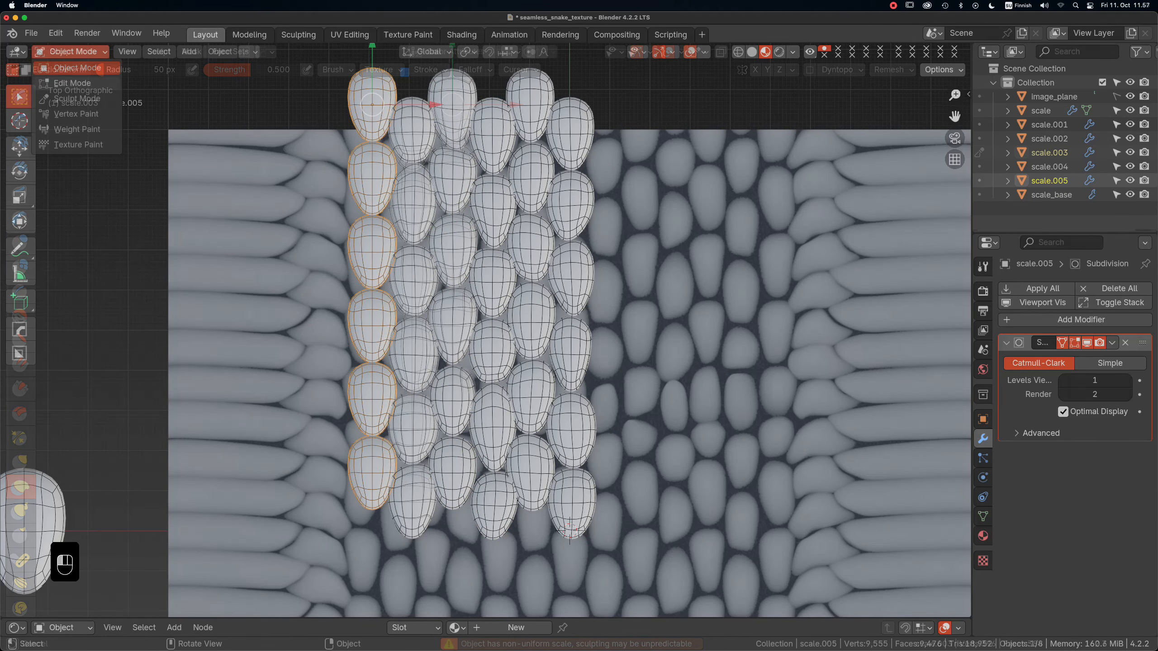
click(71, 97)
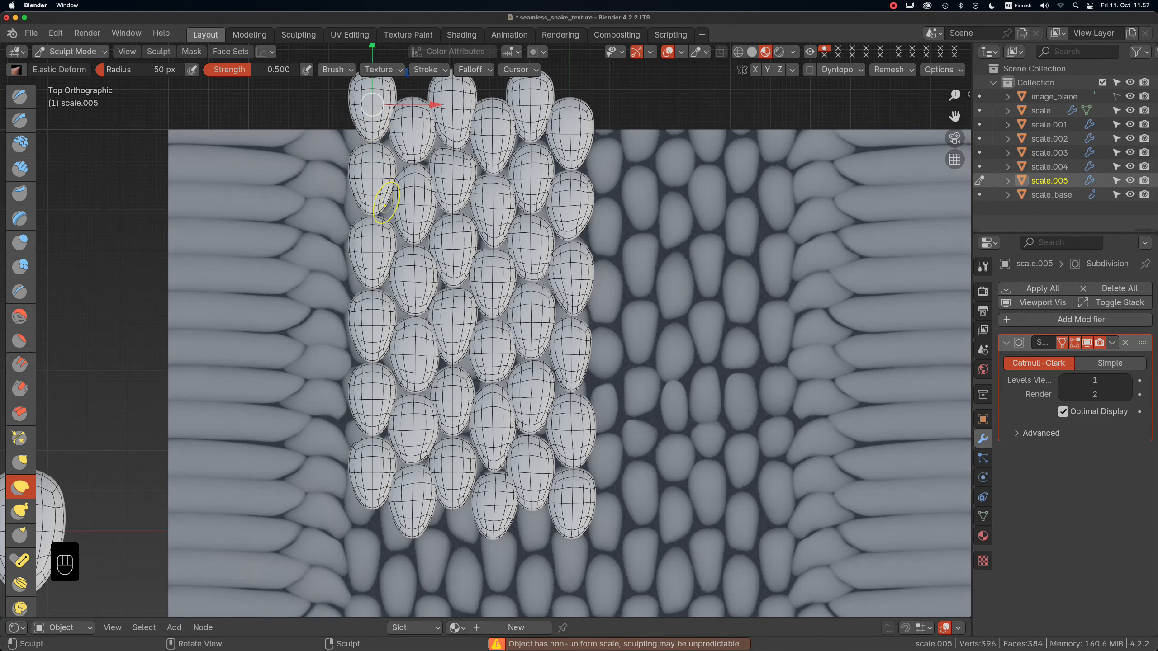
drag(386, 202, 386, 200)
drag(375, 280, 357, 290)
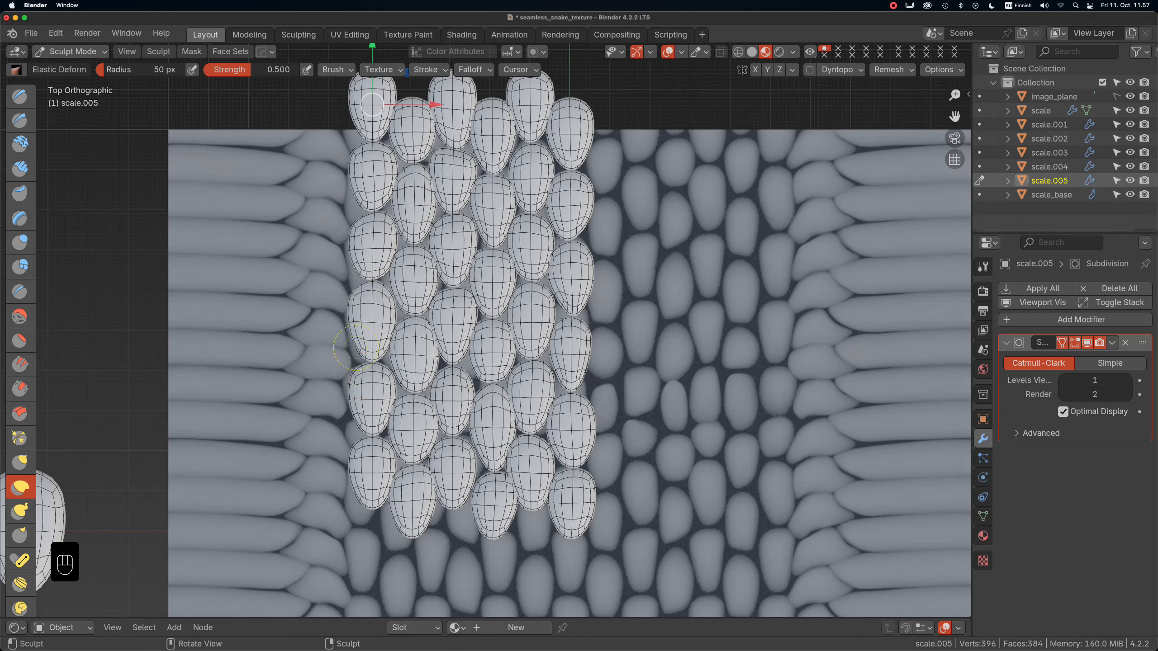
drag(358, 354, 357, 336)
mouse_move(357, 410)
mouse_down()
mouse_move(356, 396)
mouse_move(389, 397)
mouse_up()
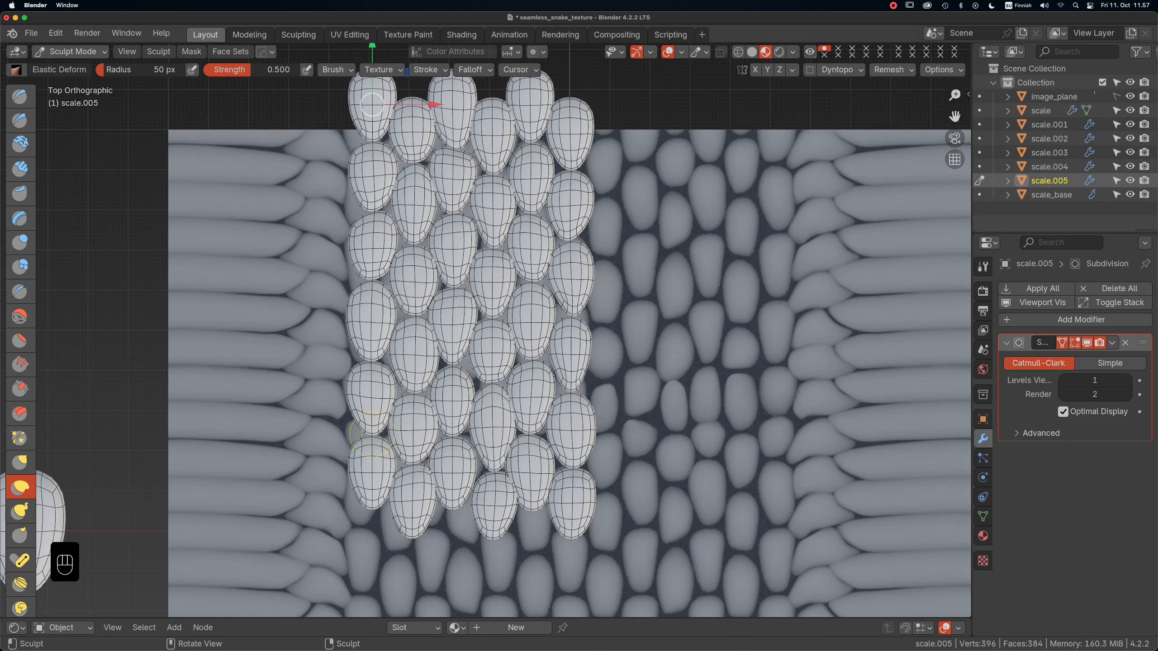
drag(372, 434, 365, 450)
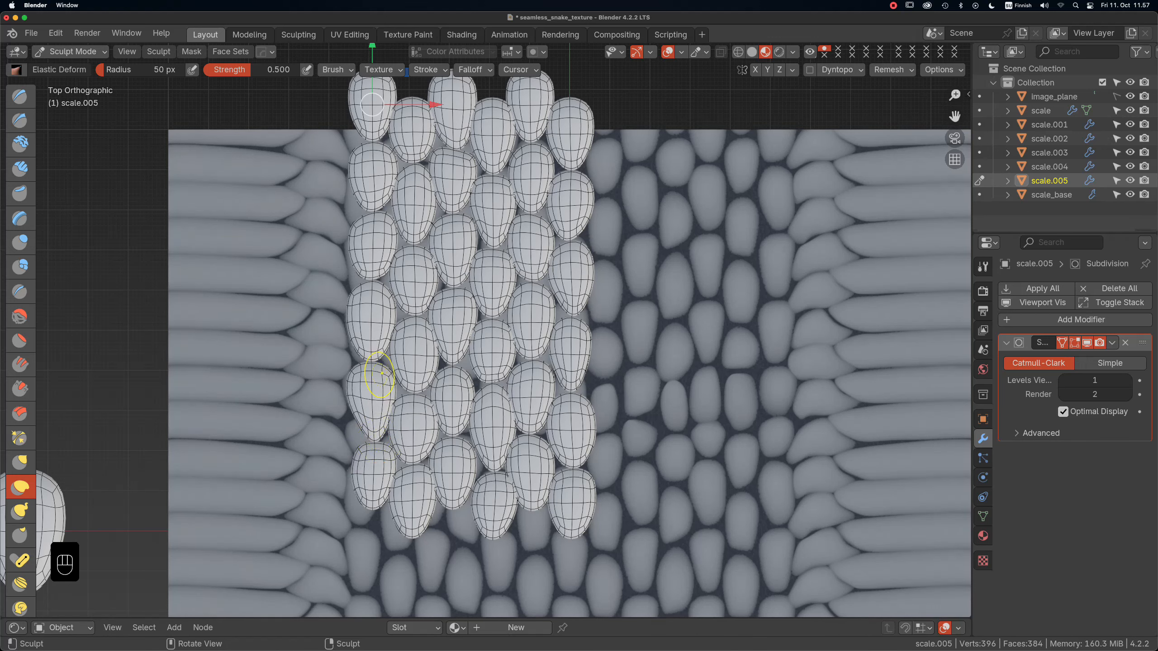
drag(365, 499, 390, 501)
drag(390, 449, 385, 449)
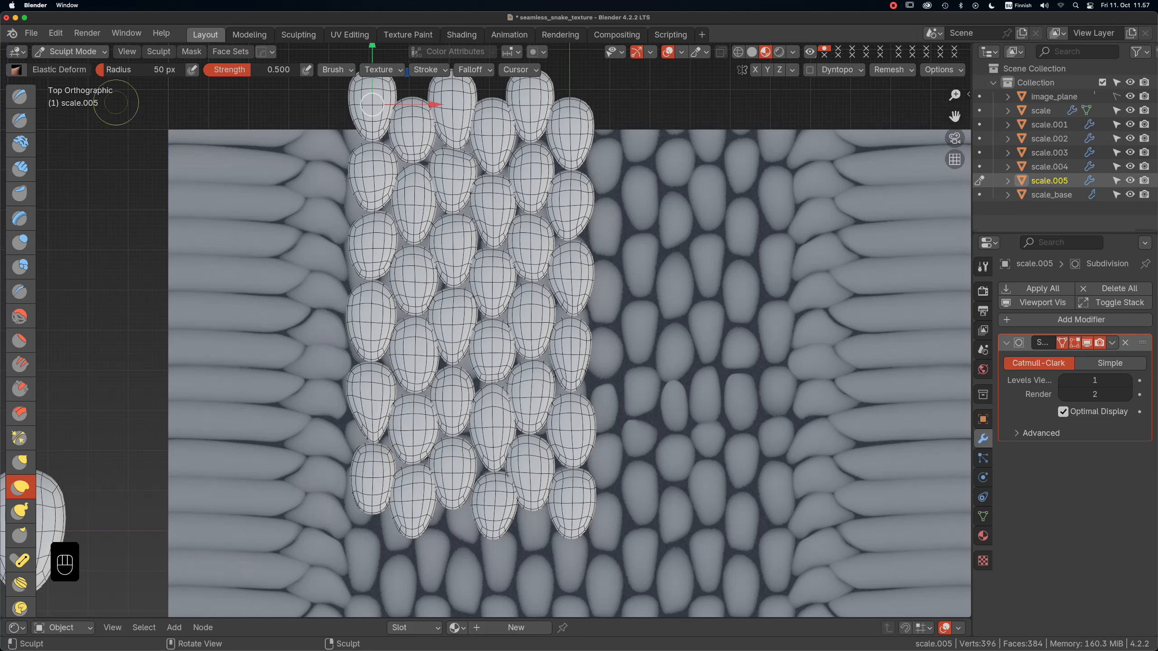
click(71, 51)
click(73, 68)
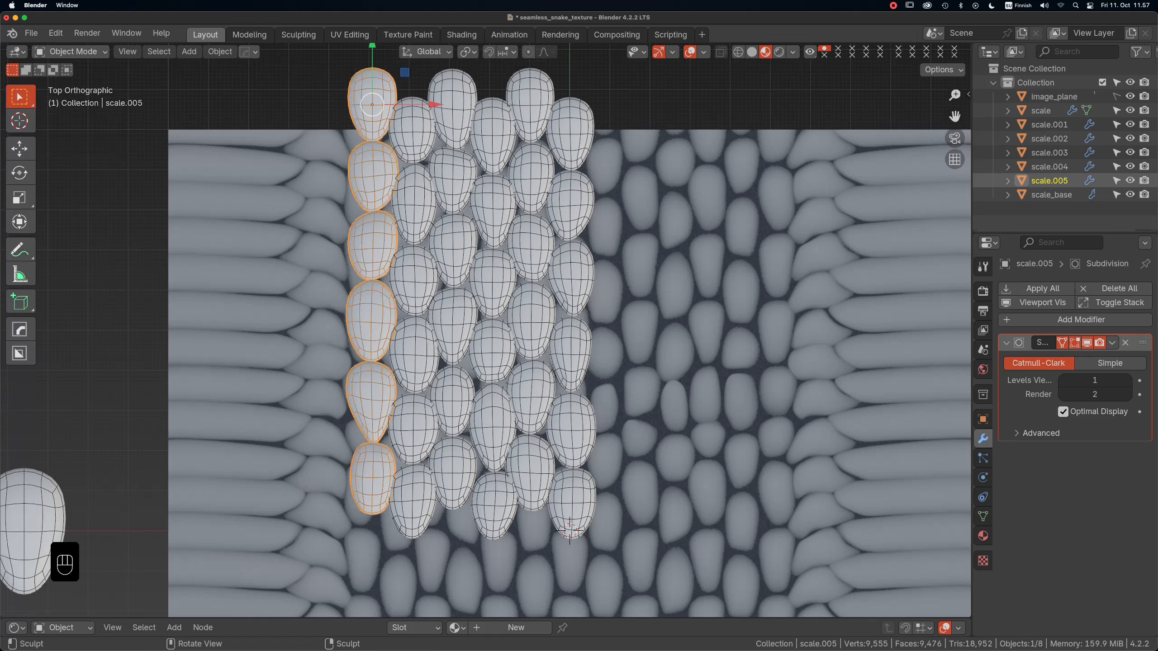
In Edit Mode, duplicate the topmost scale of the scale.005 column to the column's outer side and rotate the copy by about -82°.
key(Tab)
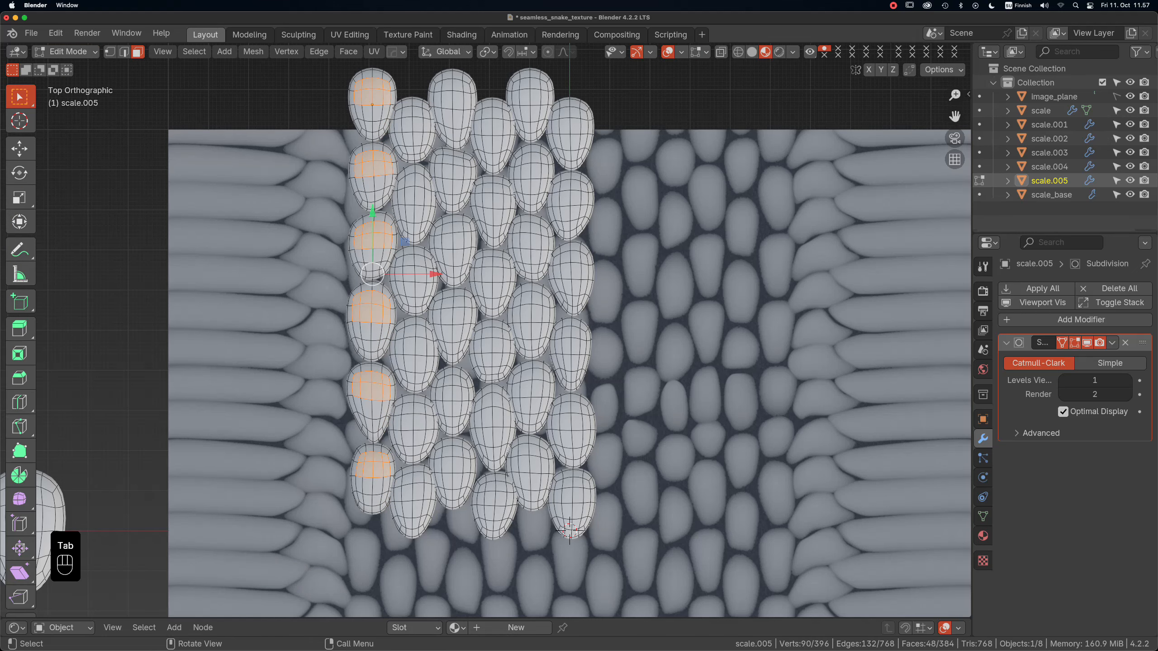
click(374, 117)
key(l)
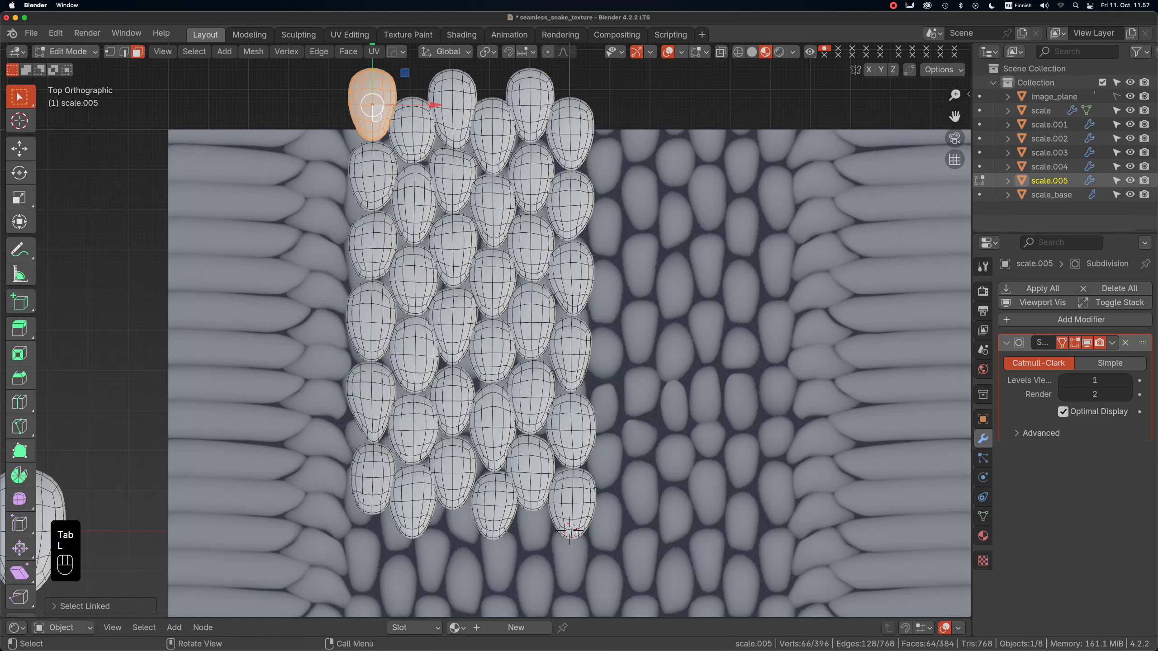
key(shift+d)
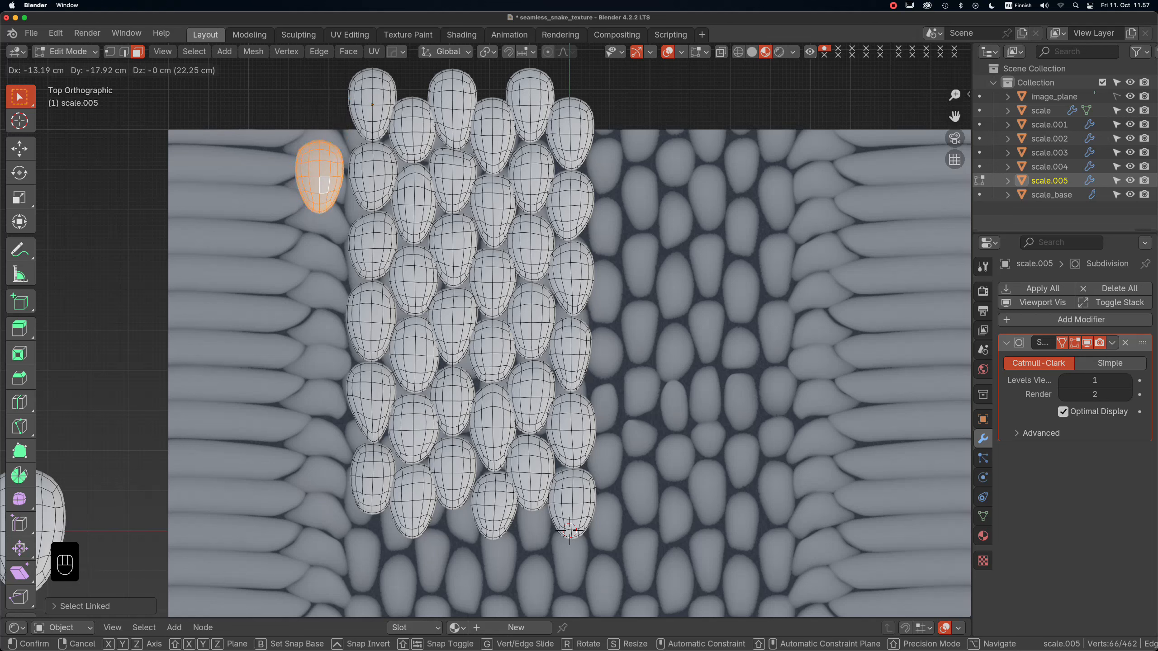
click(339, 207)
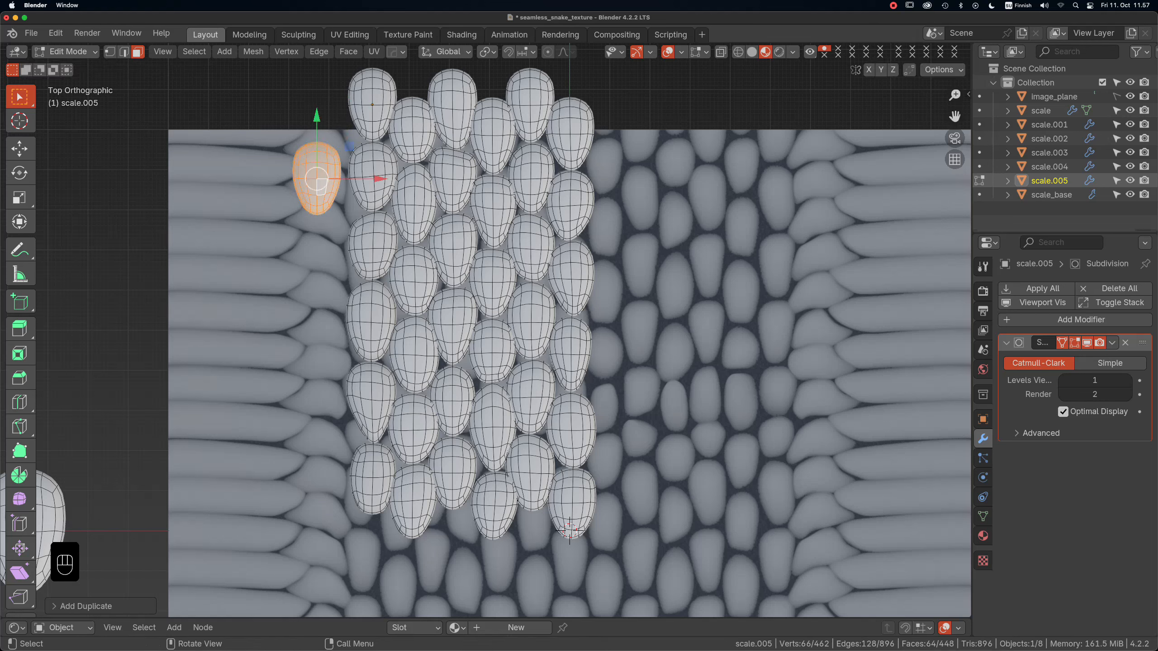
key(r)
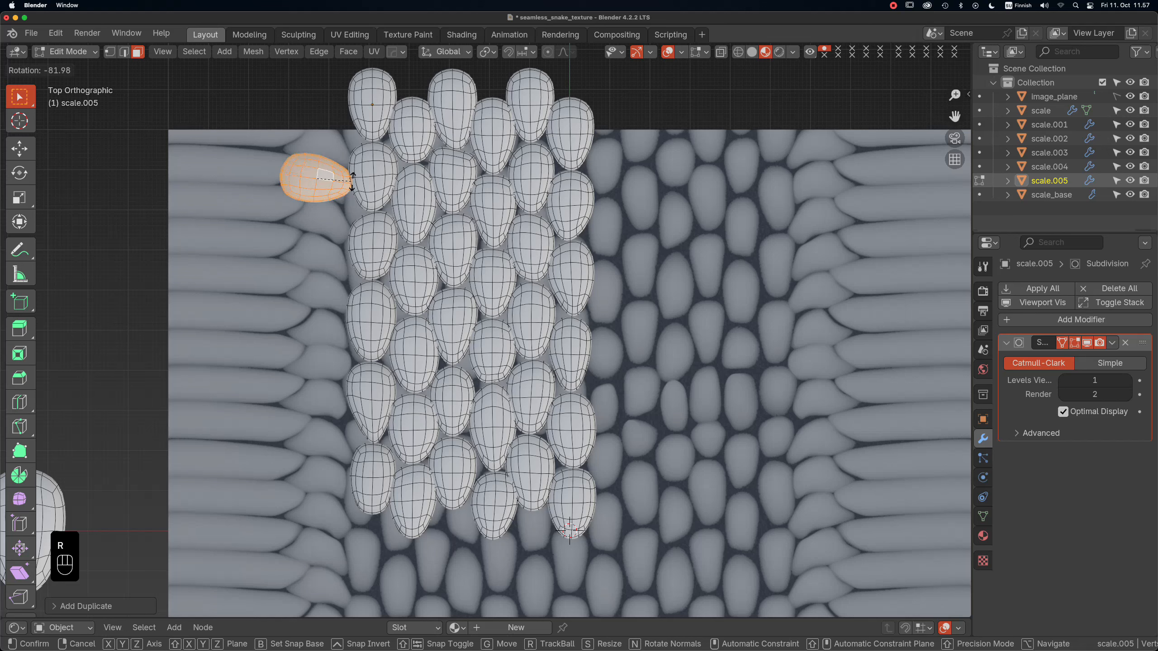
click(352, 181)
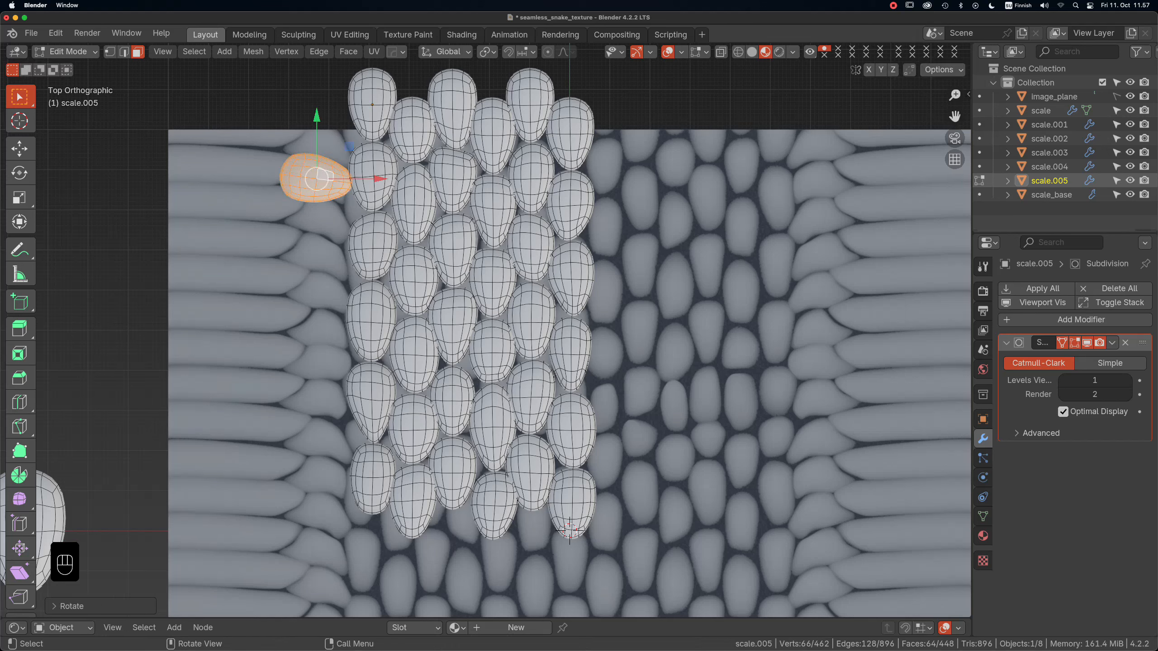
Separate the rotated scale into its own object, return to Object Mode and nudge it against the outermost column.
key(p)
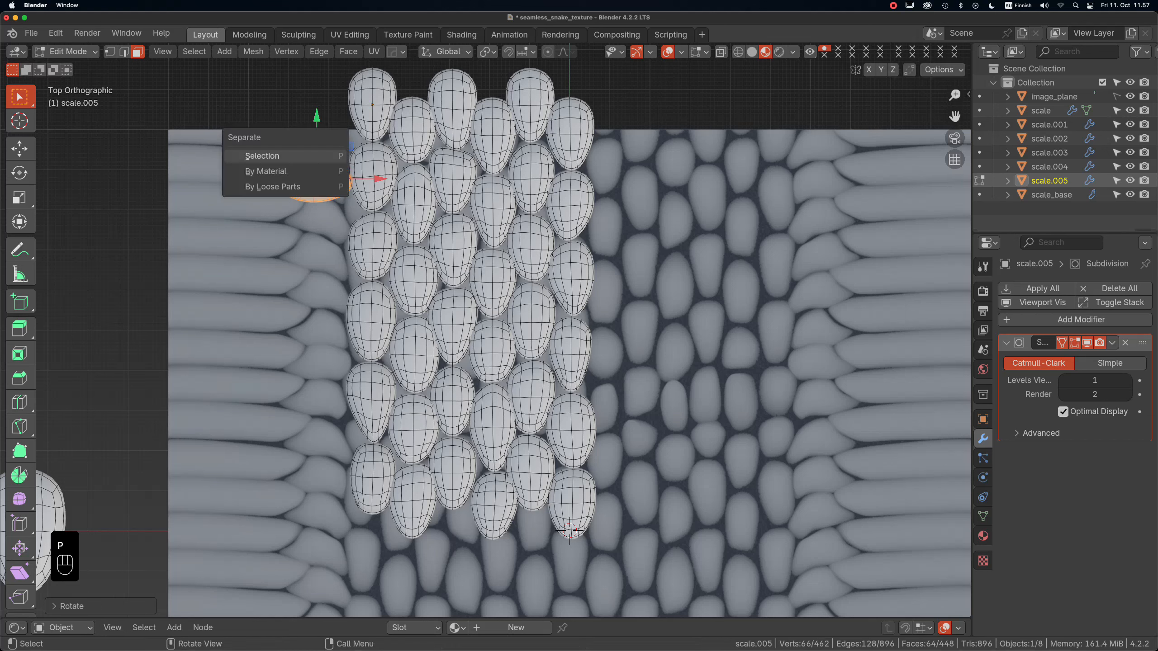
click(324, 157)
click(68, 51)
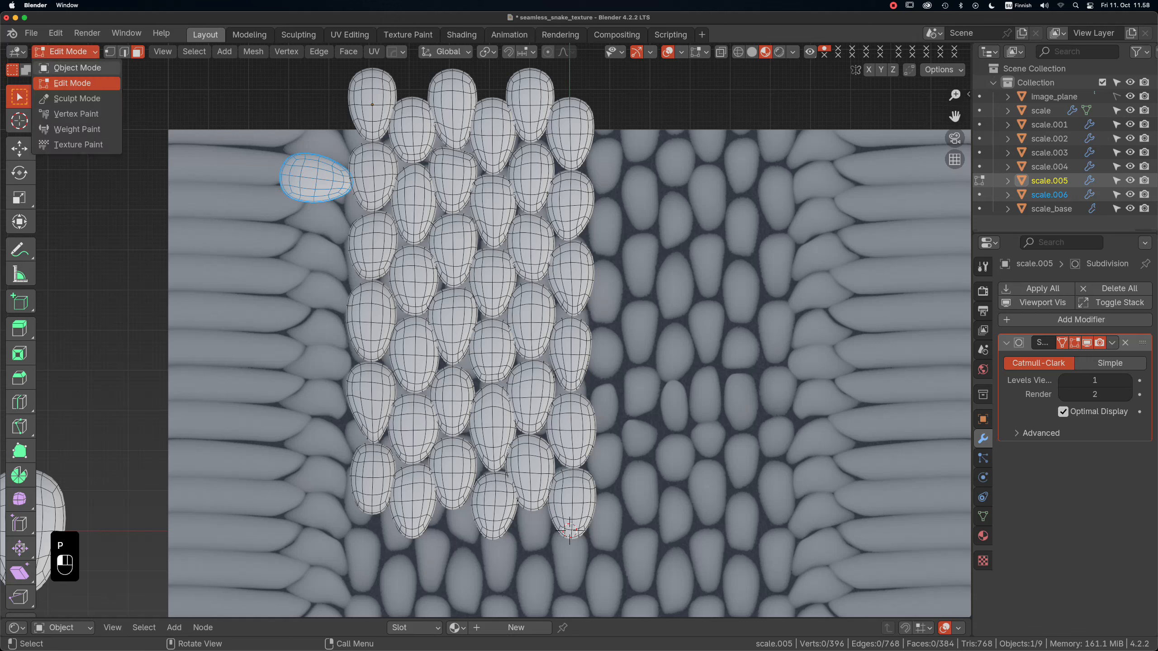
click(77, 69)
click(315, 177)
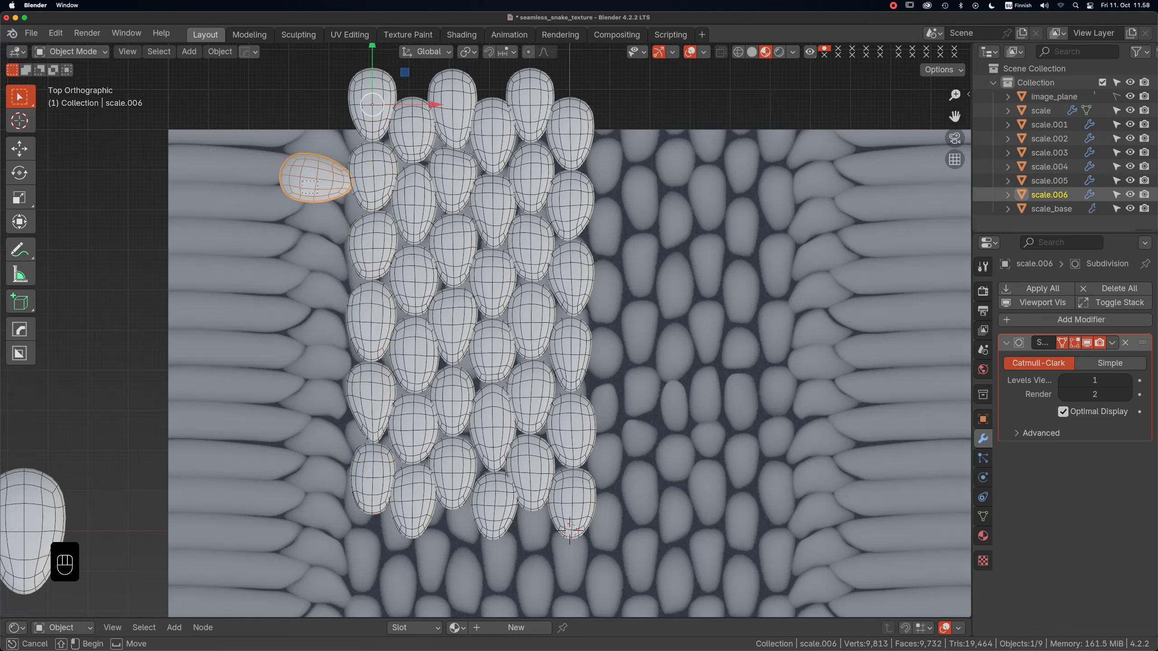
key(g)
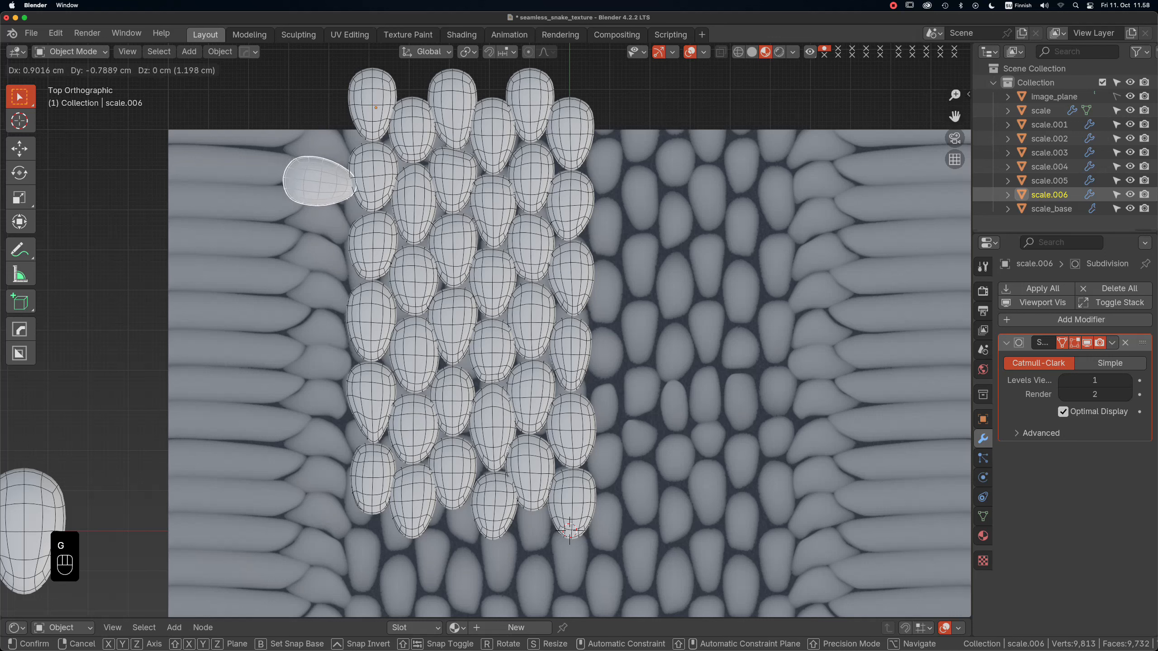
click(315, 180)
Bend the separated scale into a curved, tapered shape with Elastic Deform in Sculpt Mode, and return to Object Mode.
scroll(314, 180, up, 5)
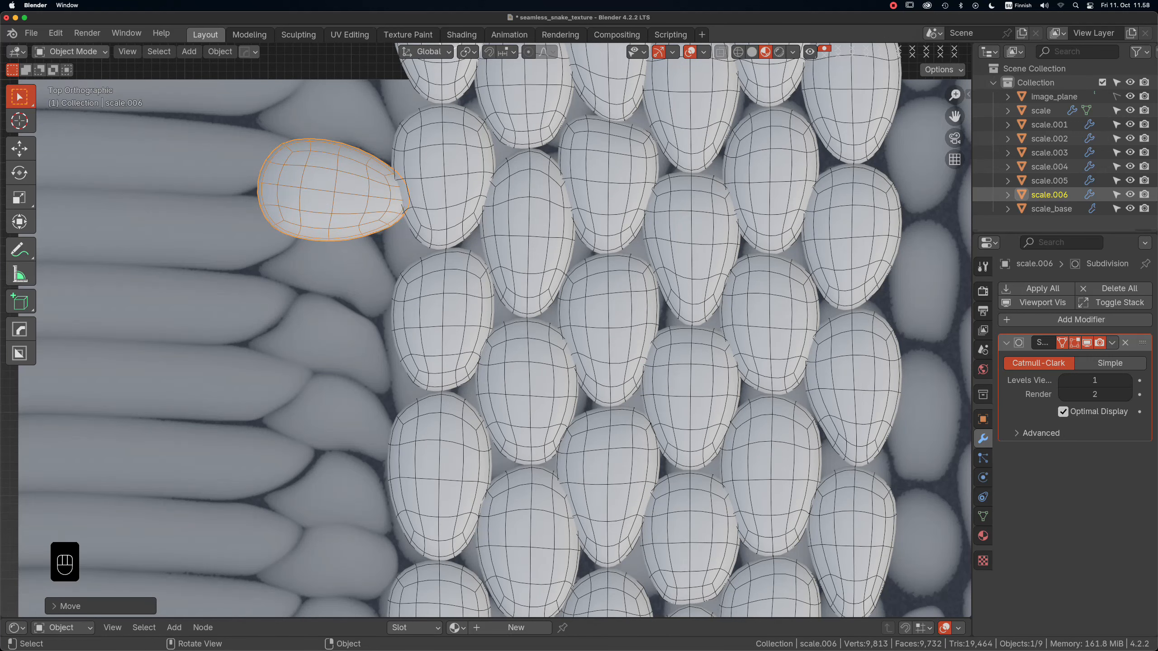
click(73, 52)
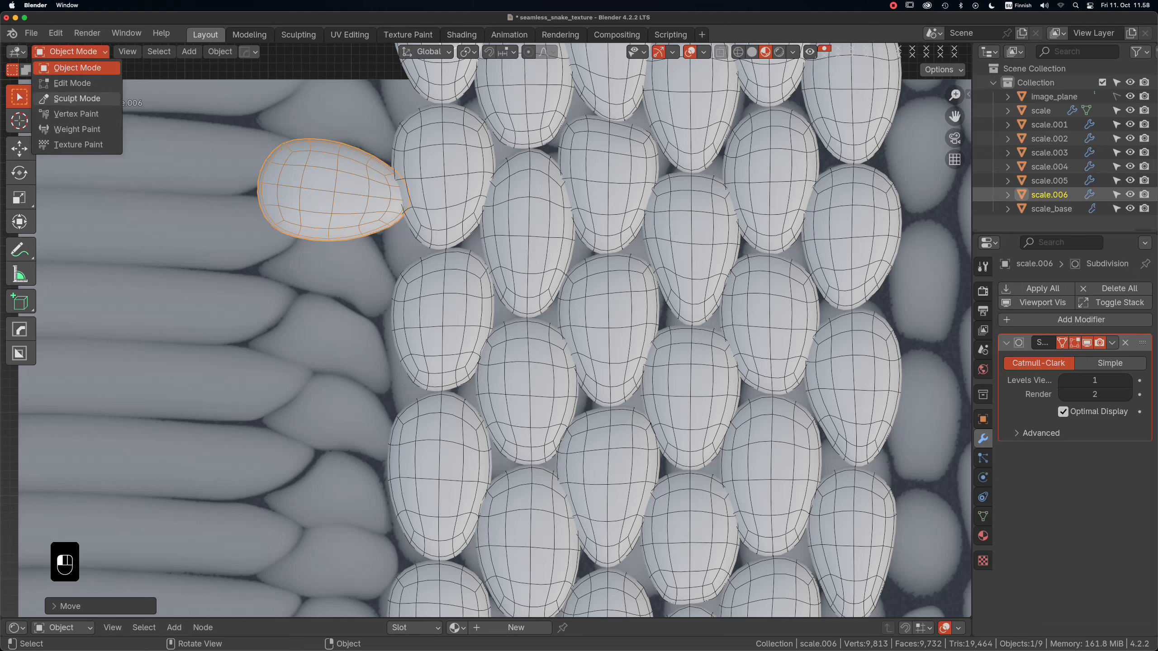
click(75, 99)
scroll(284, 150, down, 2)
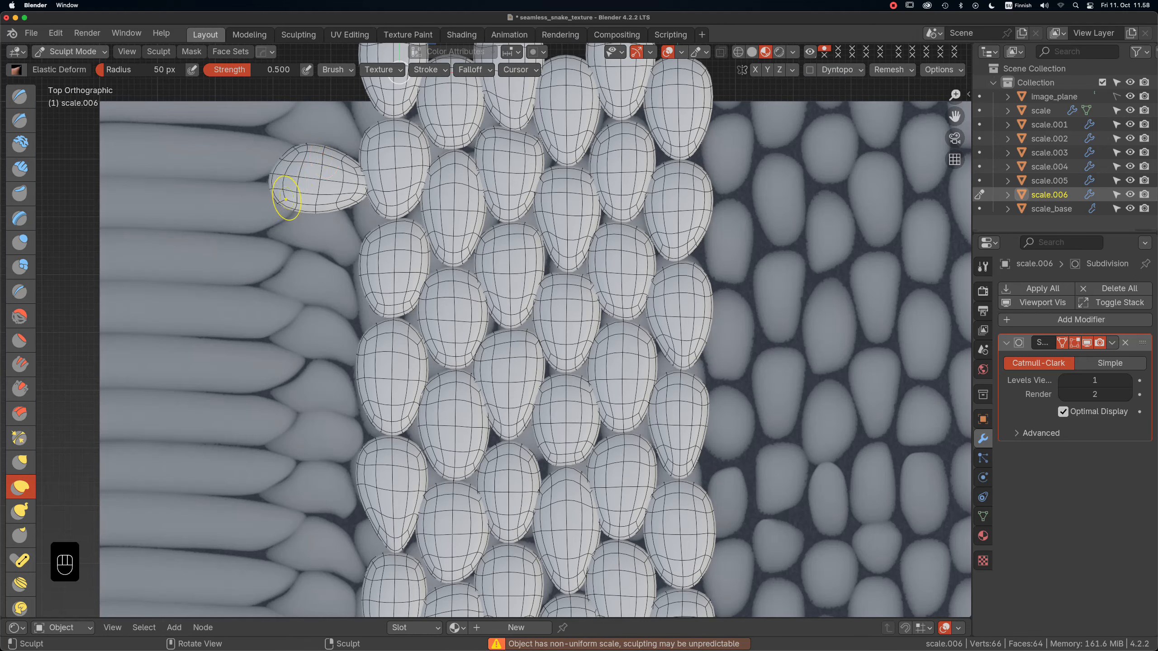
drag(288, 178, 324, 207)
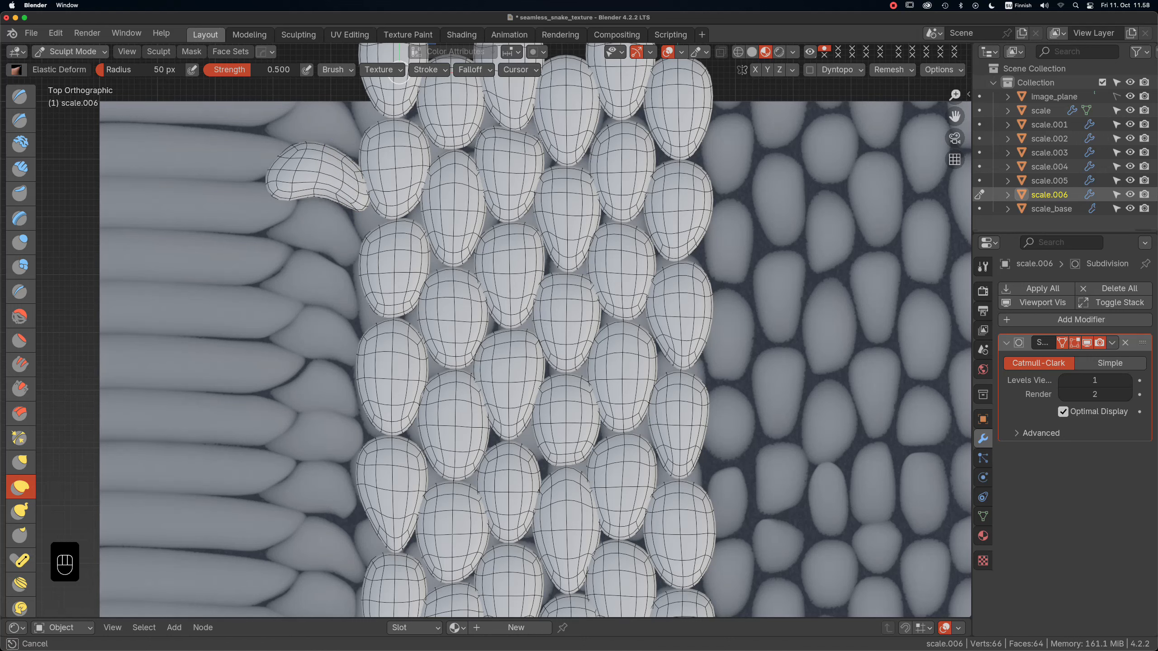
mouse_move(283, 176)
mouse_down()
mouse_move(293, 162)
mouse_move(273, 170)
mouse_move(342, 204)
mouse_up()
drag(350, 192, 346, 189)
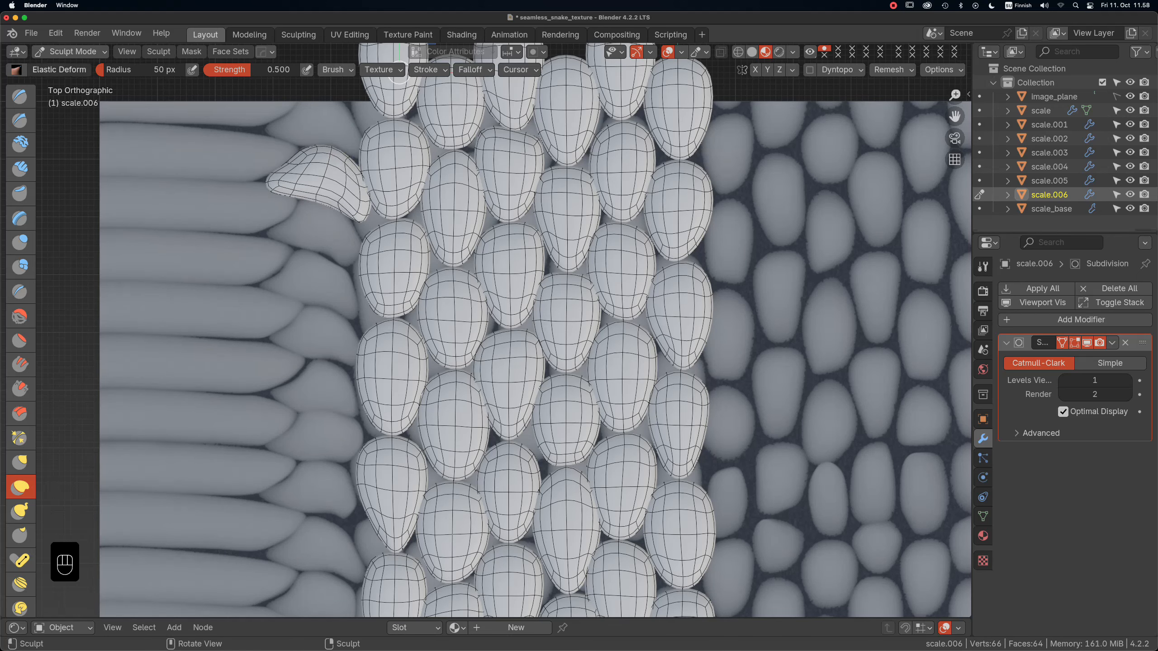
click(71, 51)
click(68, 68)
Duplicate the curved scale directly above itself, reshape the copy with Elastic Deform in Sculpt Mode, and return to Object Mode.
key(shift+d)
click(314, 119)
click(70, 51)
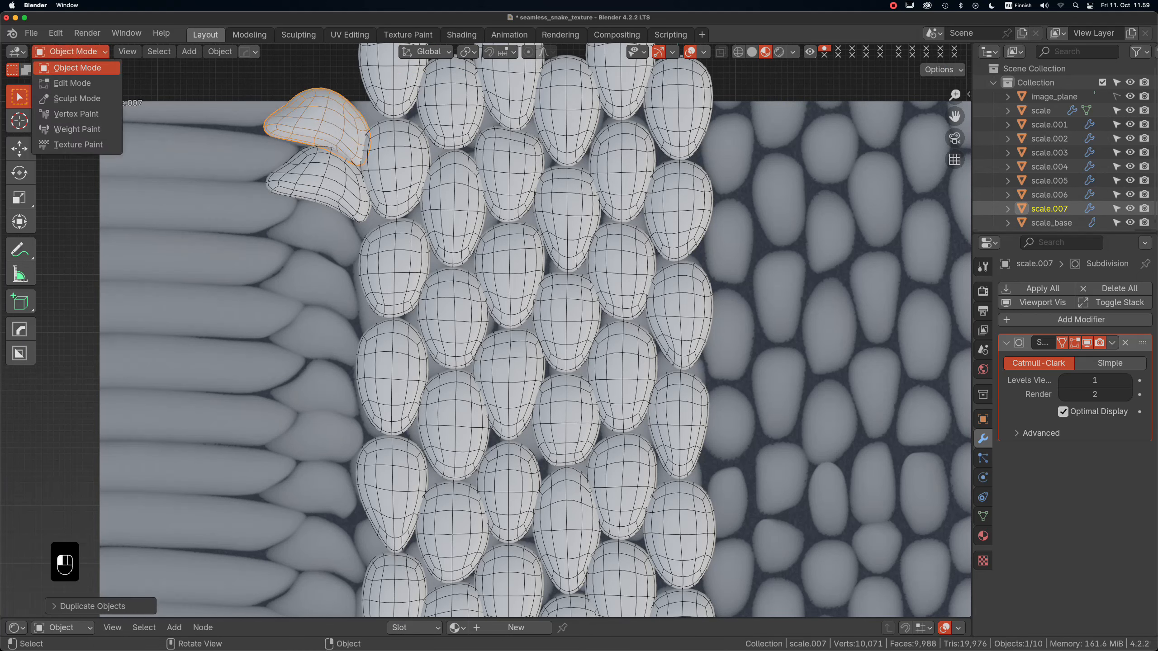
click(75, 98)
mouse_move(337, 103)
mouse_down()
mouse_move(358, 112)
mouse_move(322, 95)
mouse_up()
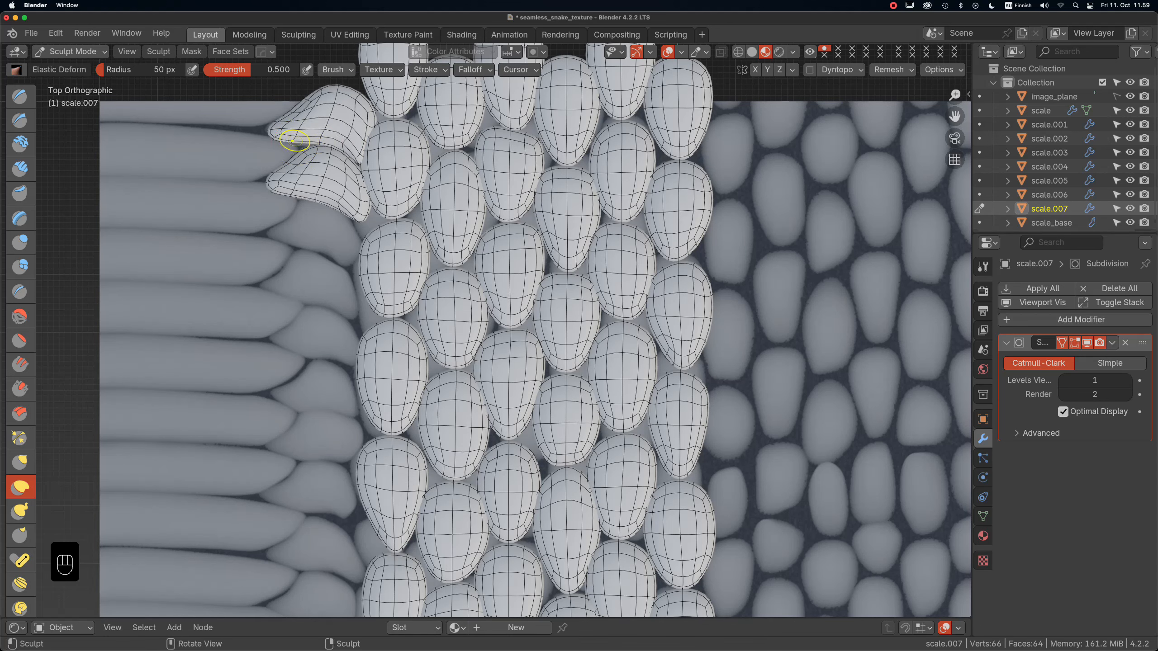
click(71, 51)
click(75, 66)
Duplicate the upper curved scale twice and stack the two copies below the existing pair.
key(shift+d)
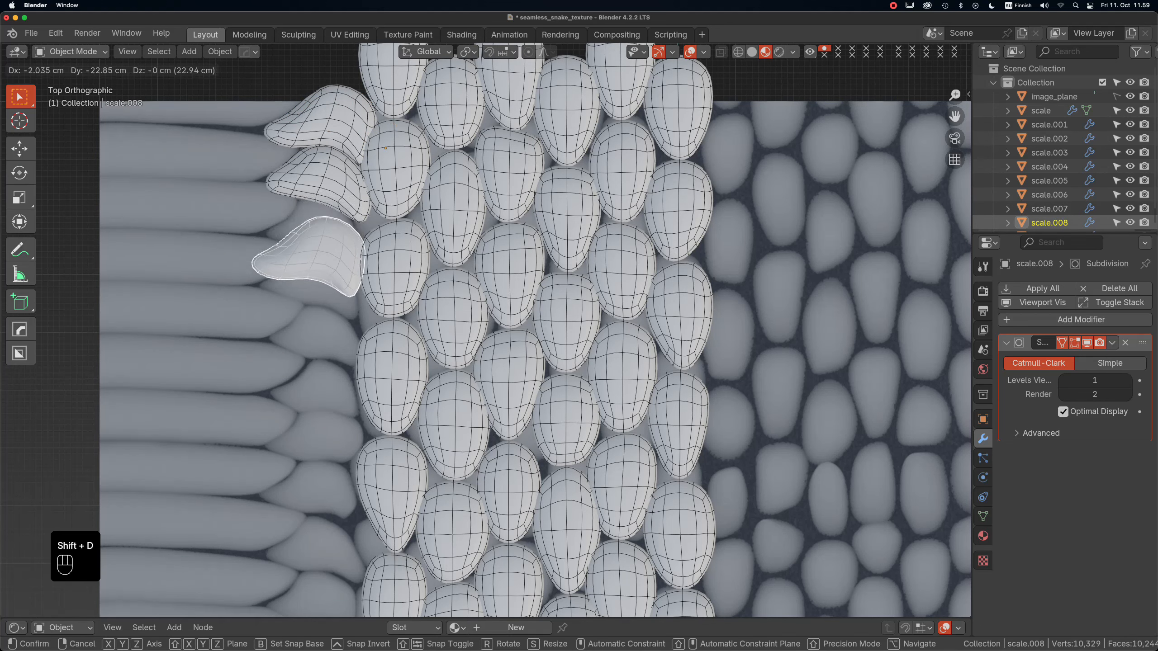
key(Return)
key(shift+d)
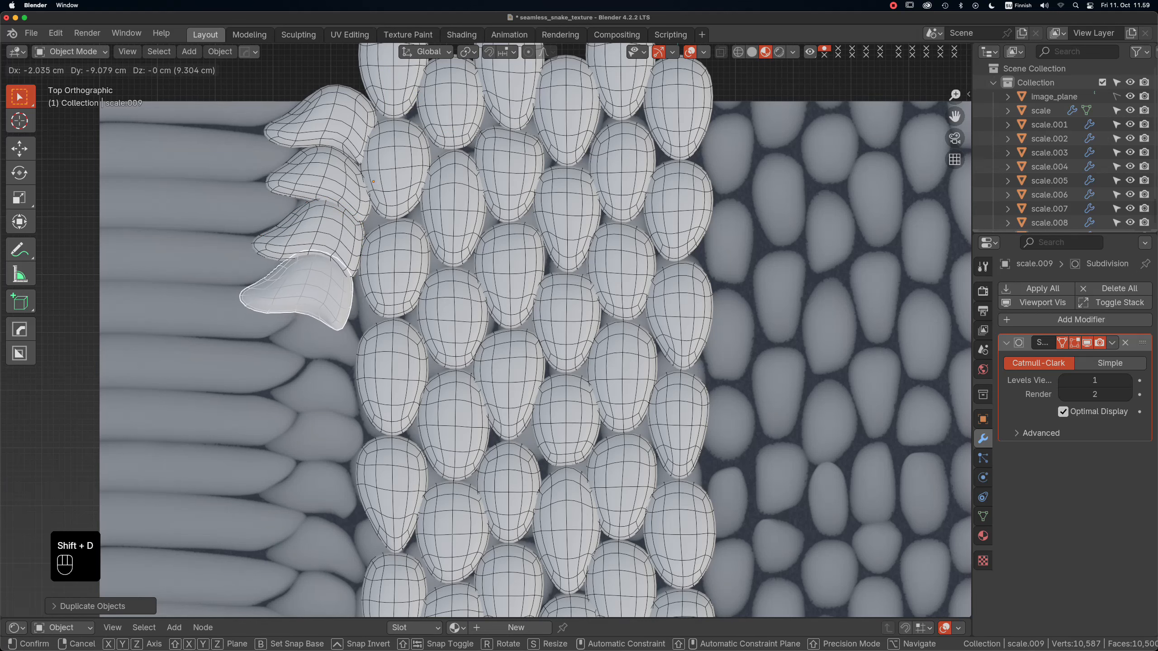
click(319, 302)
Adjust the outline of the third curved scale, scale.008, with Elastic Deform in Sculpt Mode, and return to Object Mode.
click(314, 239)
click(71, 51)
click(73, 95)
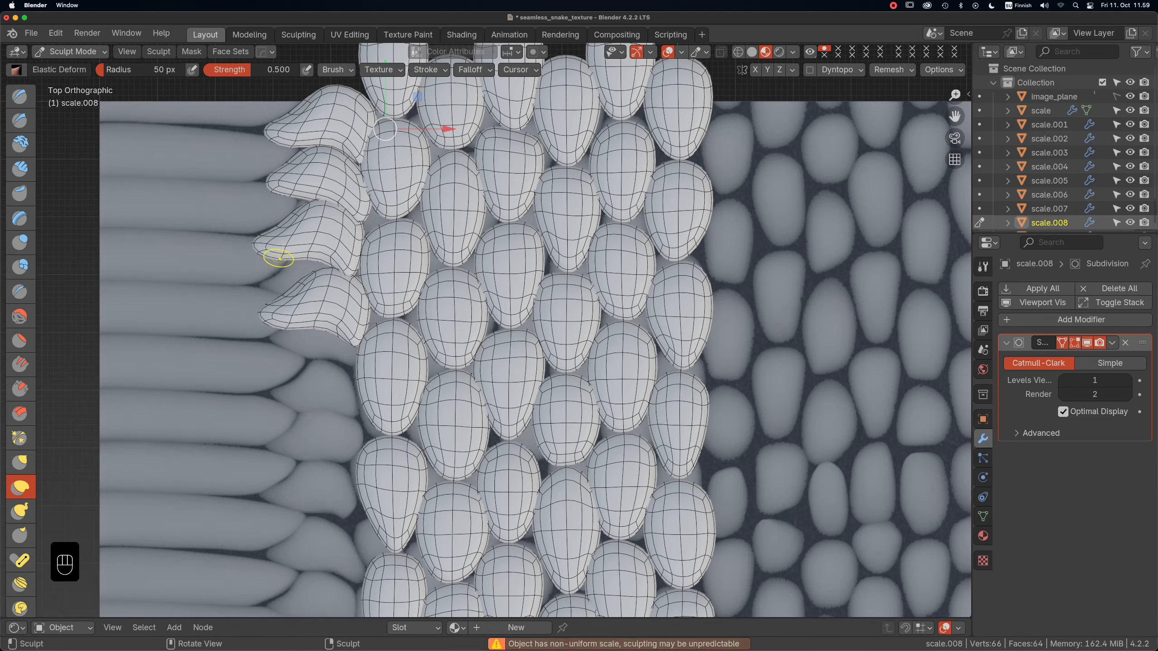
drag(301, 258, 301, 265)
click(70, 51)
click(75, 67)
Reshape the fourth curved scale, scale.009, to close the gap above it with Elastic Deform strokes, and return to Object Mode.
click(301, 306)
click(71, 52)
click(73, 95)
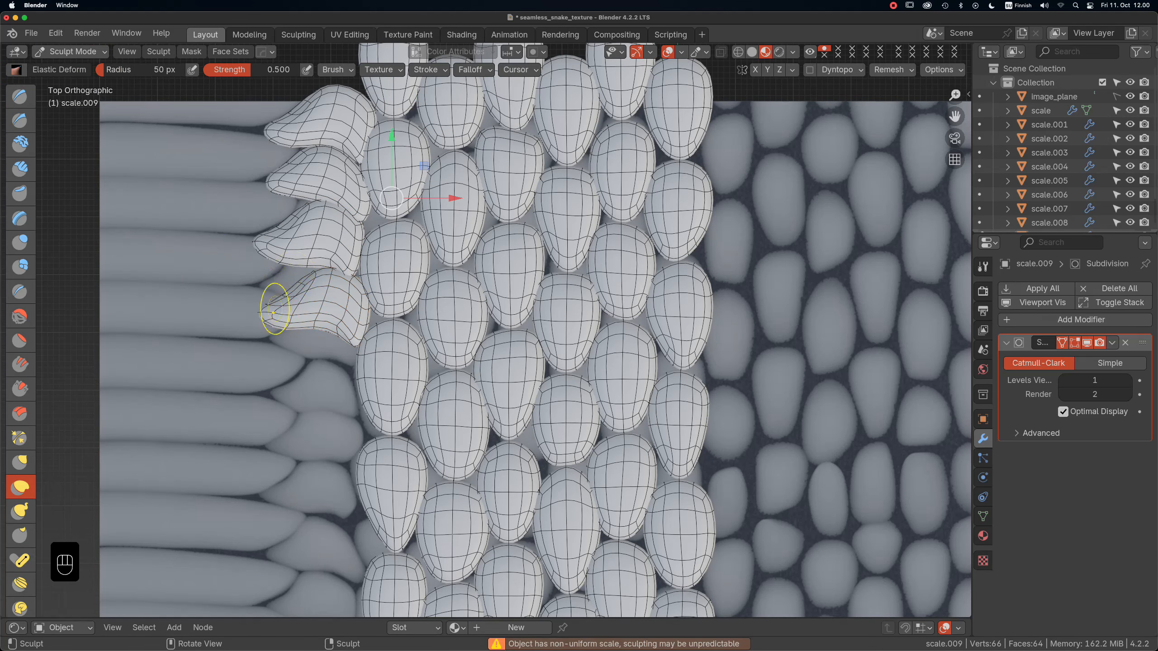
drag(275, 309, 268, 297)
drag(294, 287, 293, 278)
drag(314, 326, 355, 282)
scroll(339, 317, down, 1)
scroll(344, 323, up, 1)
drag(298, 316, 299, 318)
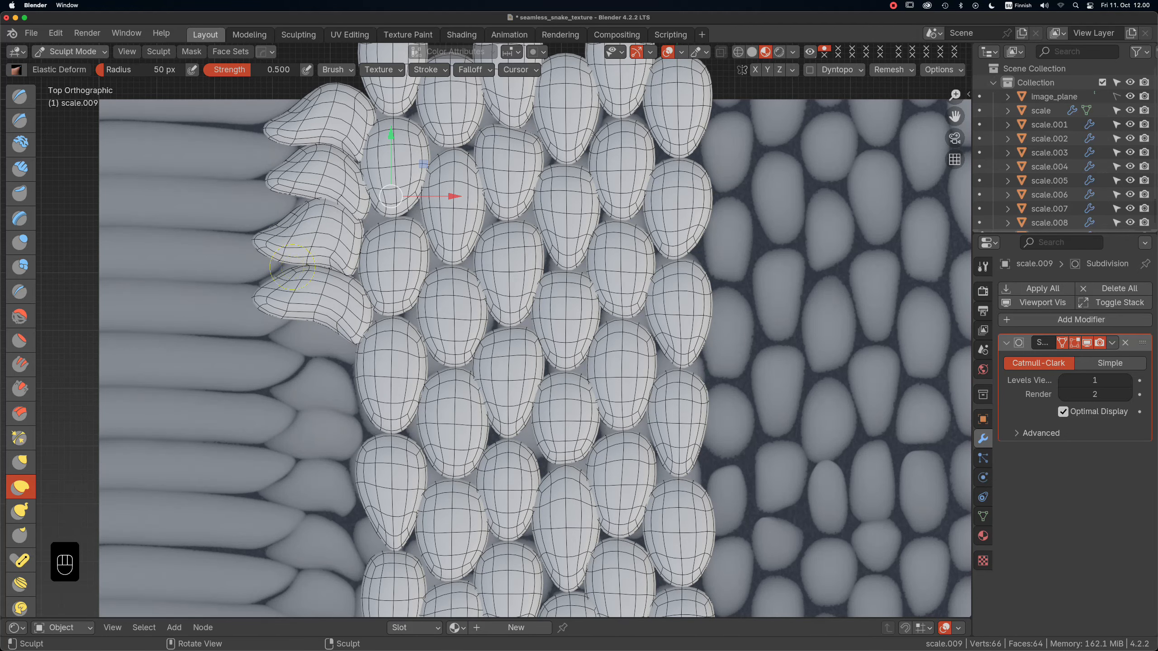
drag(292, 276, 290, 272)
click(71, 51)
click(75, 67)
Duplicate scale.008 below the fourth curved scale, vary the copy's shape with Elastic Deform, and return to Object Mode.
click(308, 241)
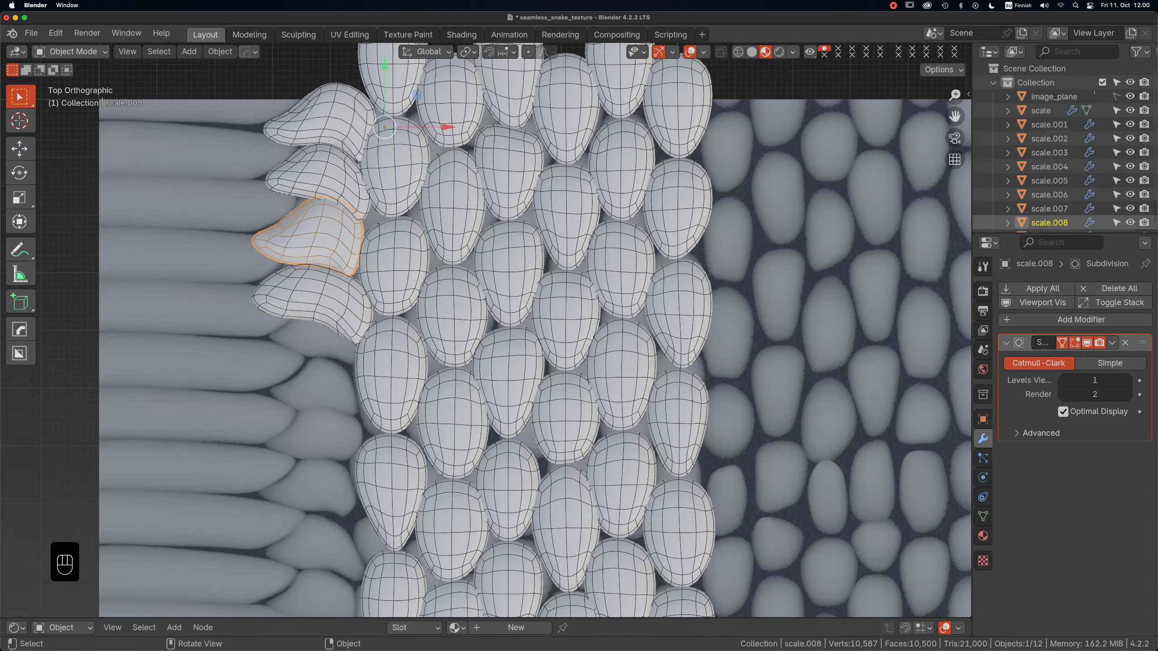
key(shift+d)
click(297, 367)
click(70, 51)
click(76, 99)
drag(248, 364, 282, 330)
mouse_move(277, 384)
mouse_down()
mouse_move(343, 391)
mouse_move(321, 357)
mouse_move(346, 326)
mouse_up()
click(70, 52)
click(68, 69)
Select all five curved transition scales and duplicate them about 52 cm down along the Y axis to continue the column.
click(334, 124)
scroll(338, 183, down, 2)
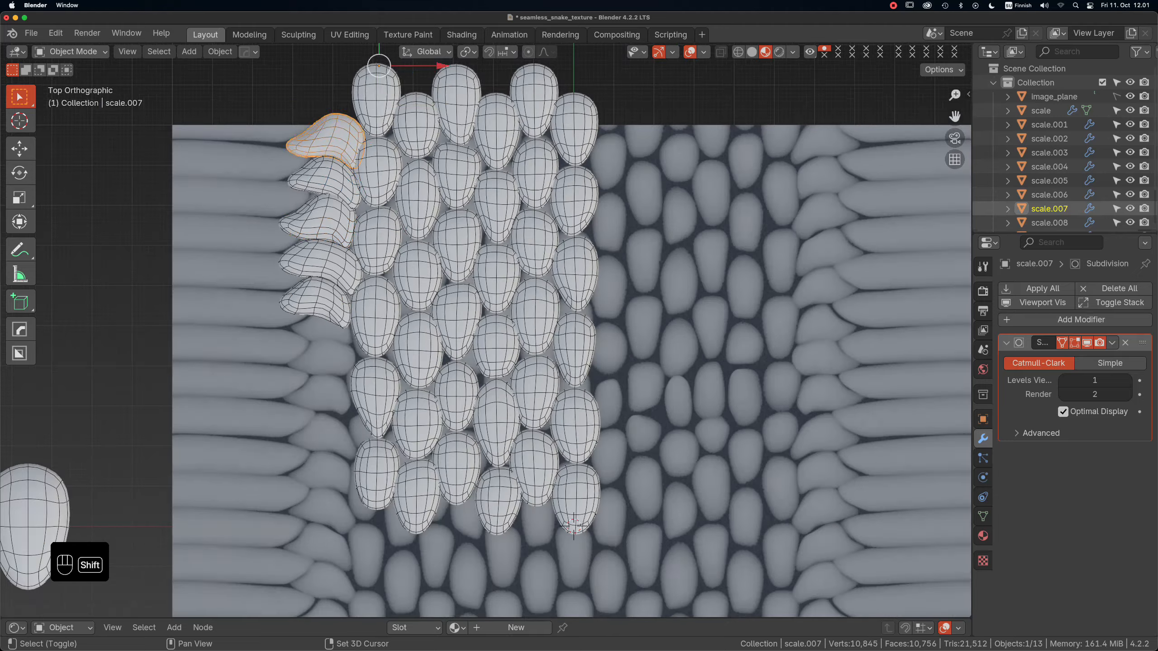
shift+click(330, 181)
shift+click(327, 220)
shift+click(320, 298)
key(shift+s)
key(shift+d)
key(y)
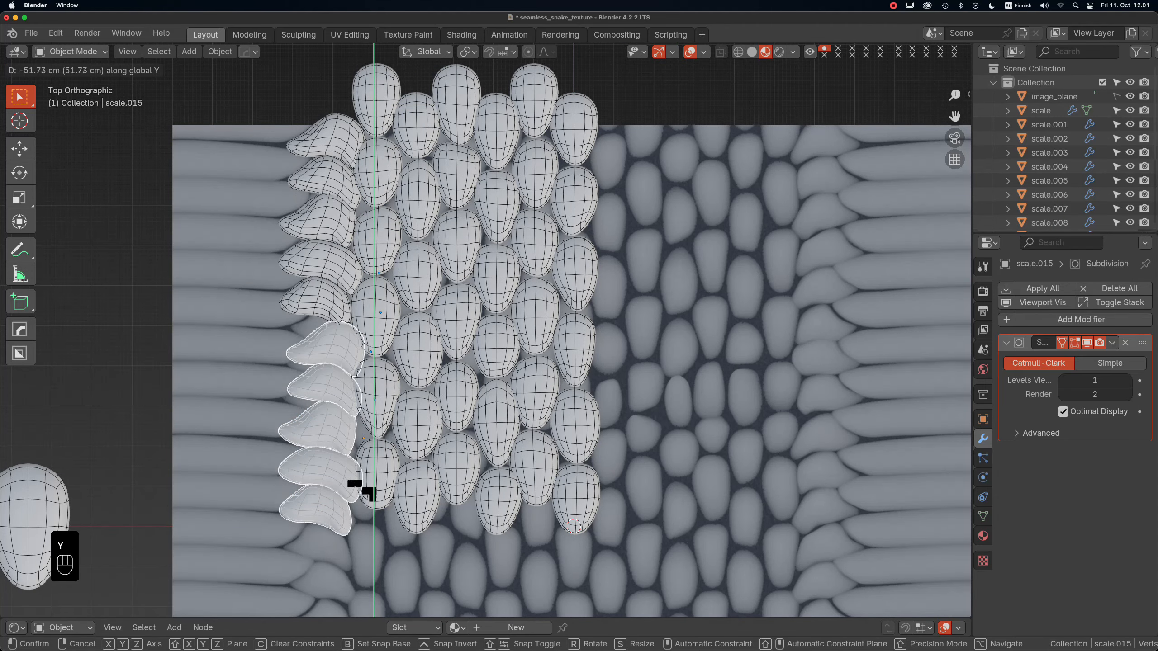
click(354, 480)
Reshape the top scale of the duplicated group, scale.012, with Elastic Deform in Sculpt Mode, and return to Object Mode.
scroll(352, 479, up, 1)
click(477, 365)
click(315, 314)
scroll(314, 312, up, 2)
click(70, 52)
click(68, 100)
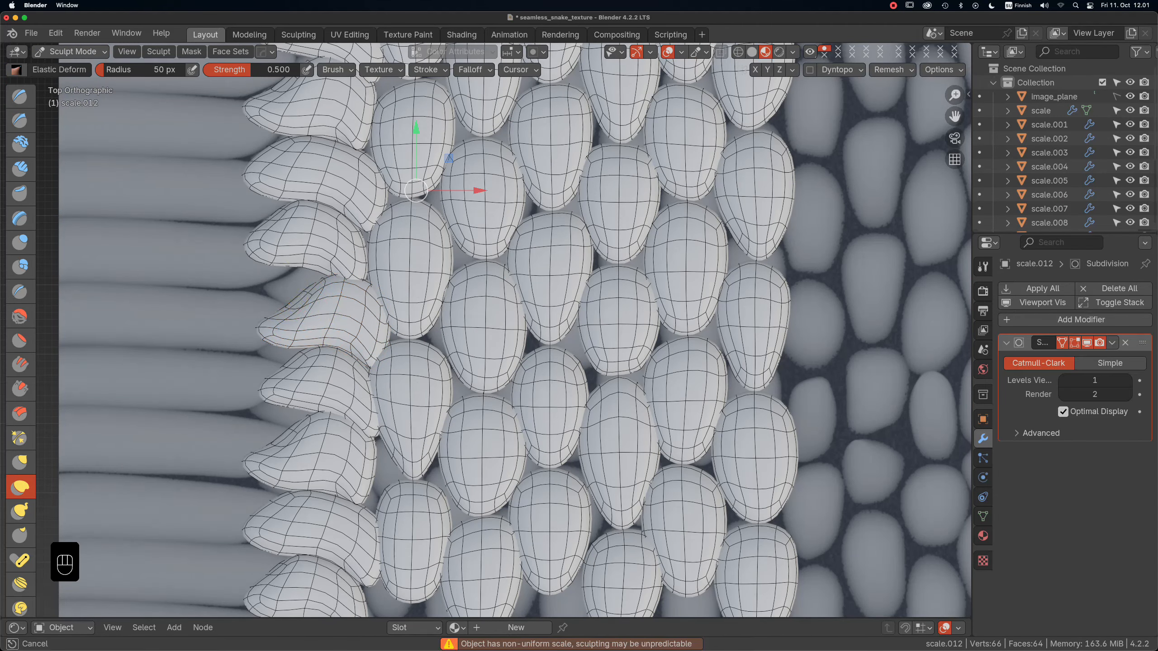
scroll(267, 319, down, 1)
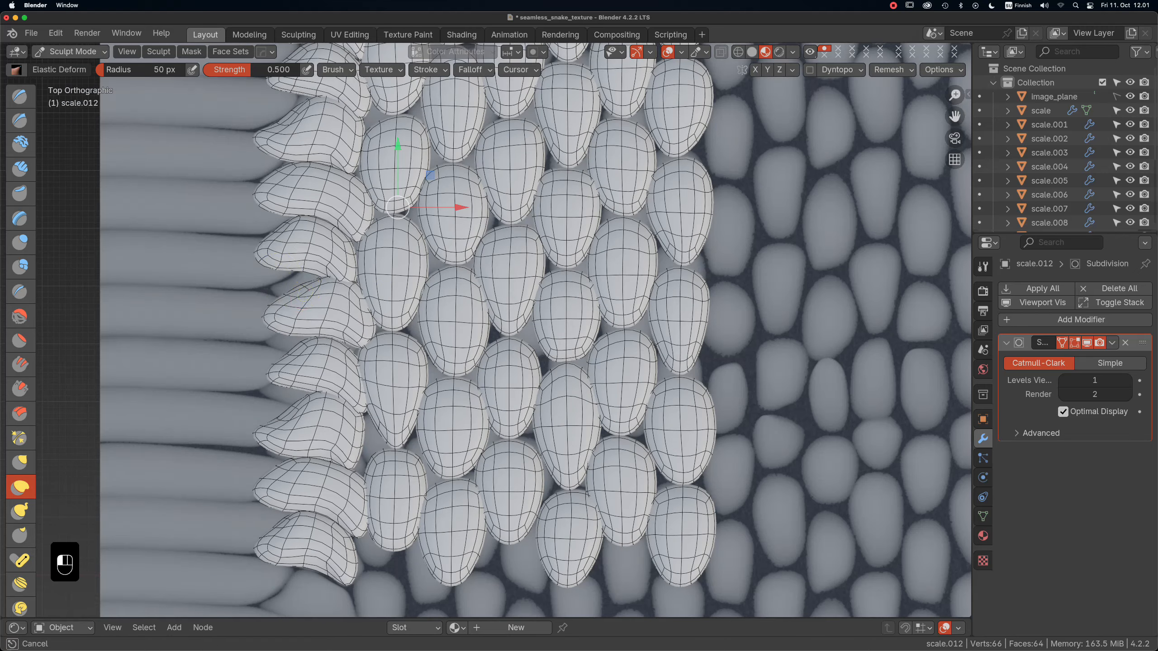
mouse_move(276, 317)
mouse_down()
mouse_move(272, 302)
mouse_move(293, 281)
mouse_move(288, 305)
mouse_up()
click(71, 52)
click(69, 68)
Touch up the second scale of the duplicated group in Sculpt Mode, and return to Object Mode.
scroll(302, 51, down, 1)
click(314, 318)
click(71, 51)
click(68, 98)
click(70, 52)
click(68, 67)
Stretch scale.013 toward the neighbouring column with Elastic Deform, return to Object Mode and clear the selection.
click(315, 371)
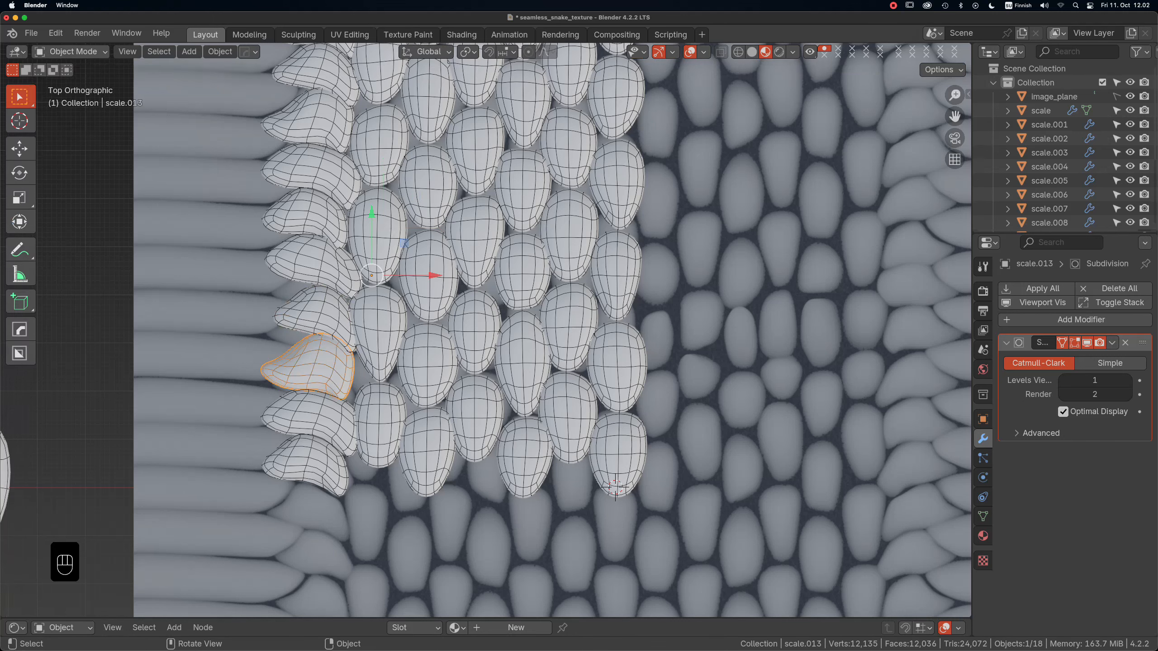
click(71, 51)
click(68, 98)
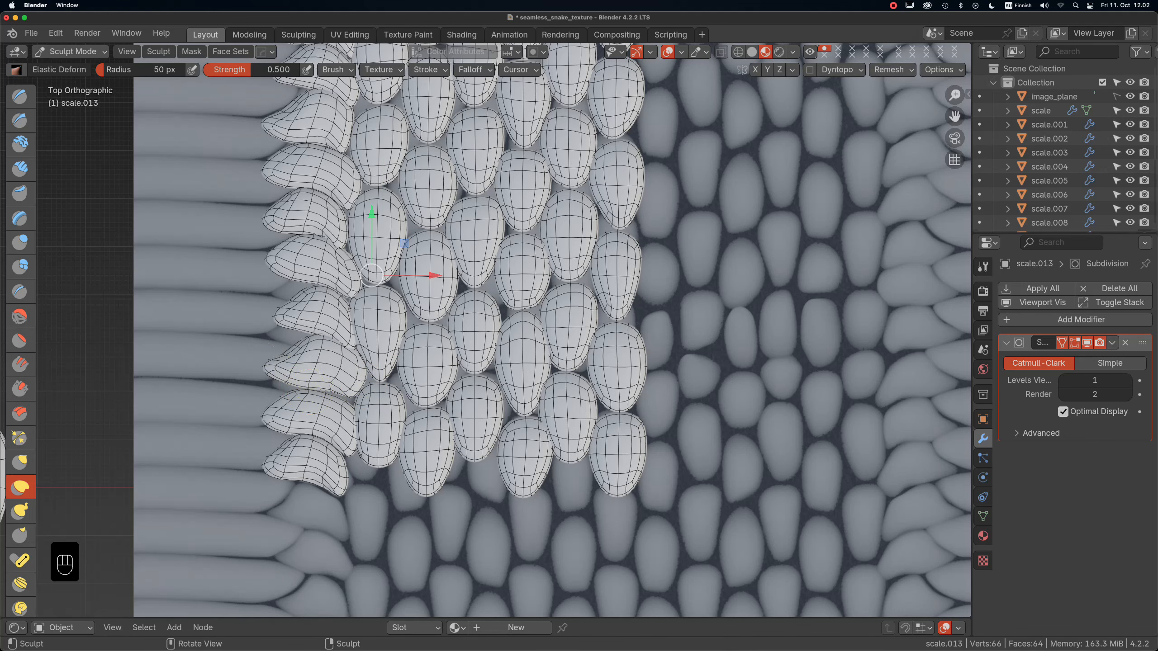
click(70, 52)
click(68, 68)
click(310, 417)
key(alt+a)
Add a mesh plane and scale it down to less than half its original size.
scroll(318, 350, down, 2)
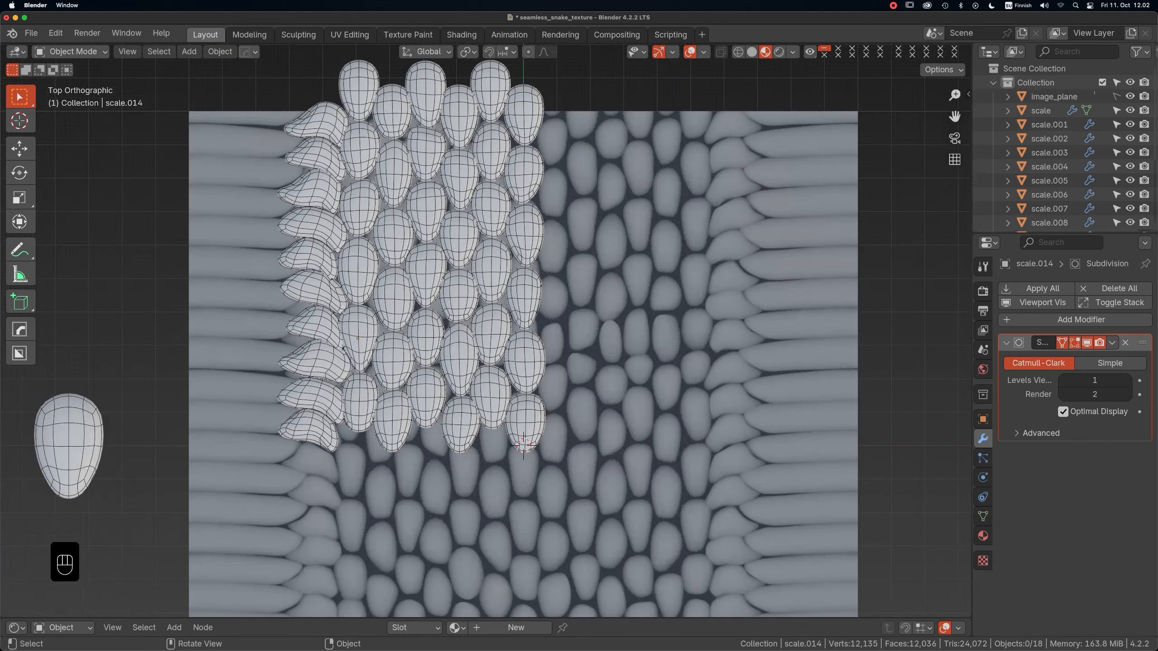
scroll(303, 335, down, 2)
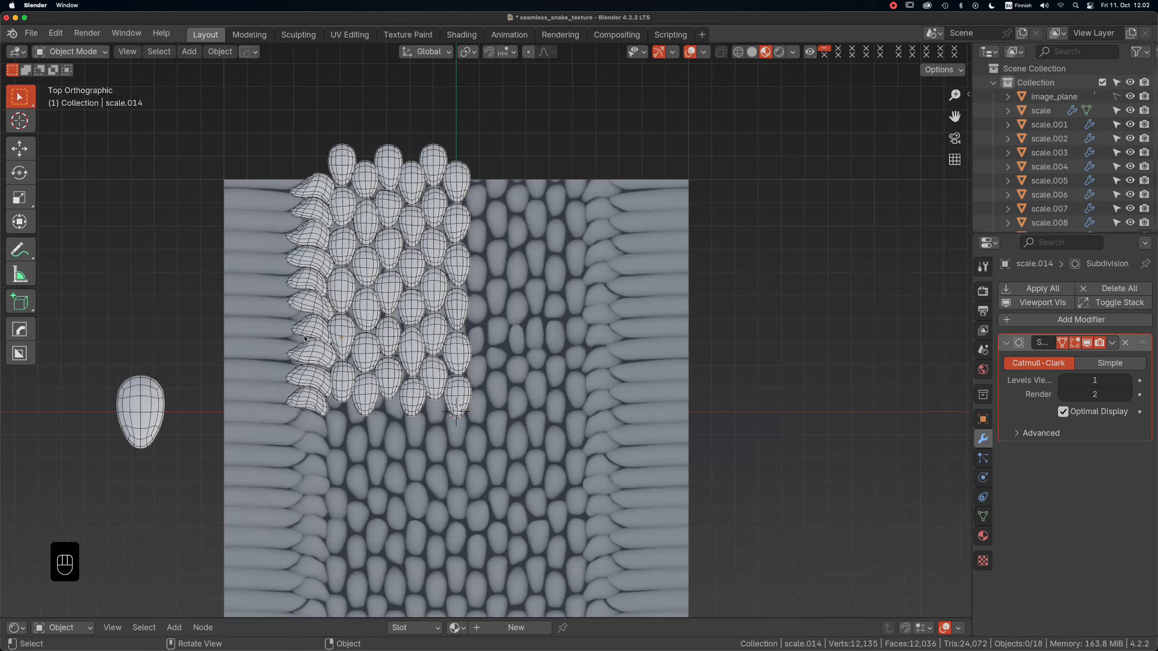
scroll(357, 334, up, 2)
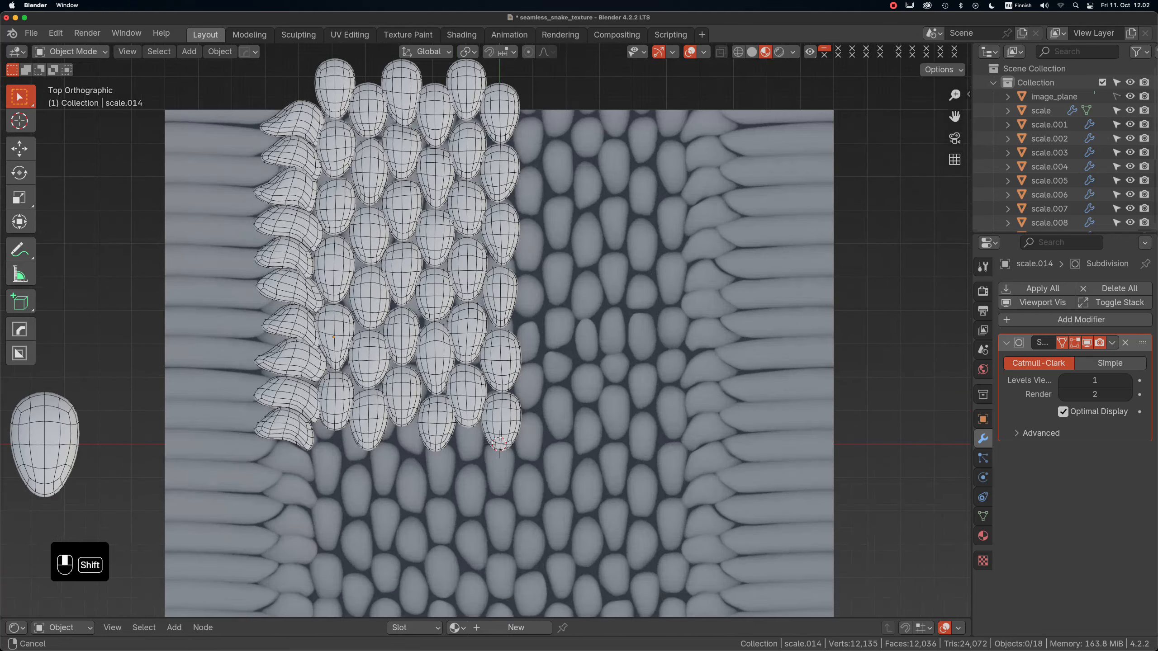
alt+shift+drag(356, 334, 469, 430)
scroll(421, 328, up, 2)
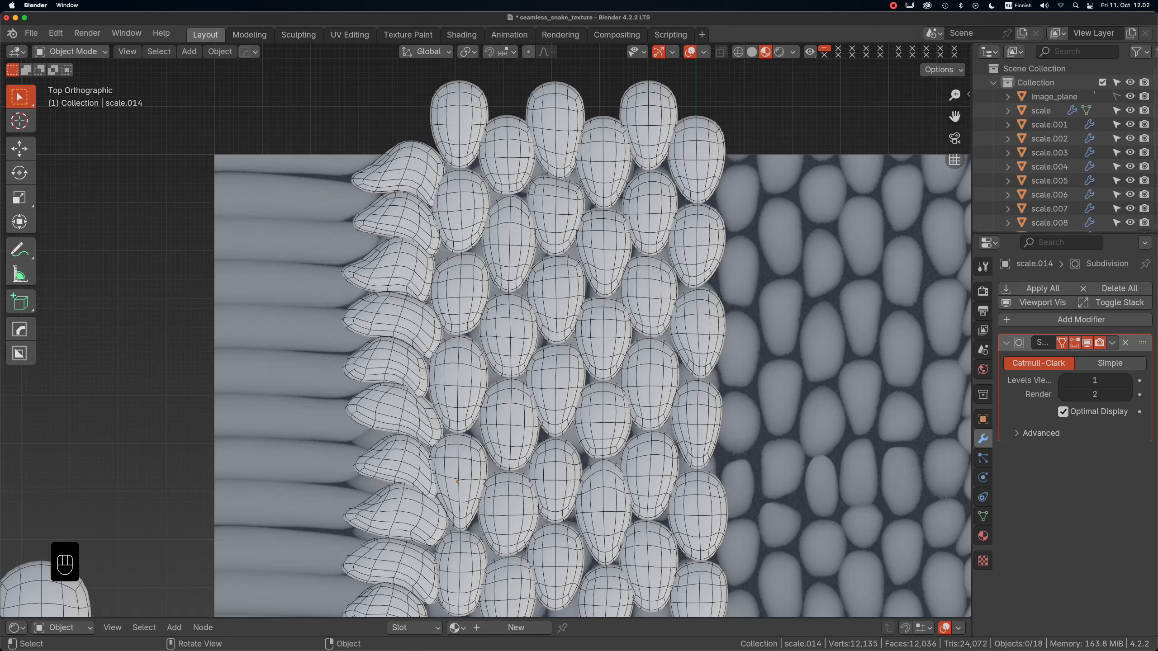
key(shift+a)
mouse_move(221, 245)
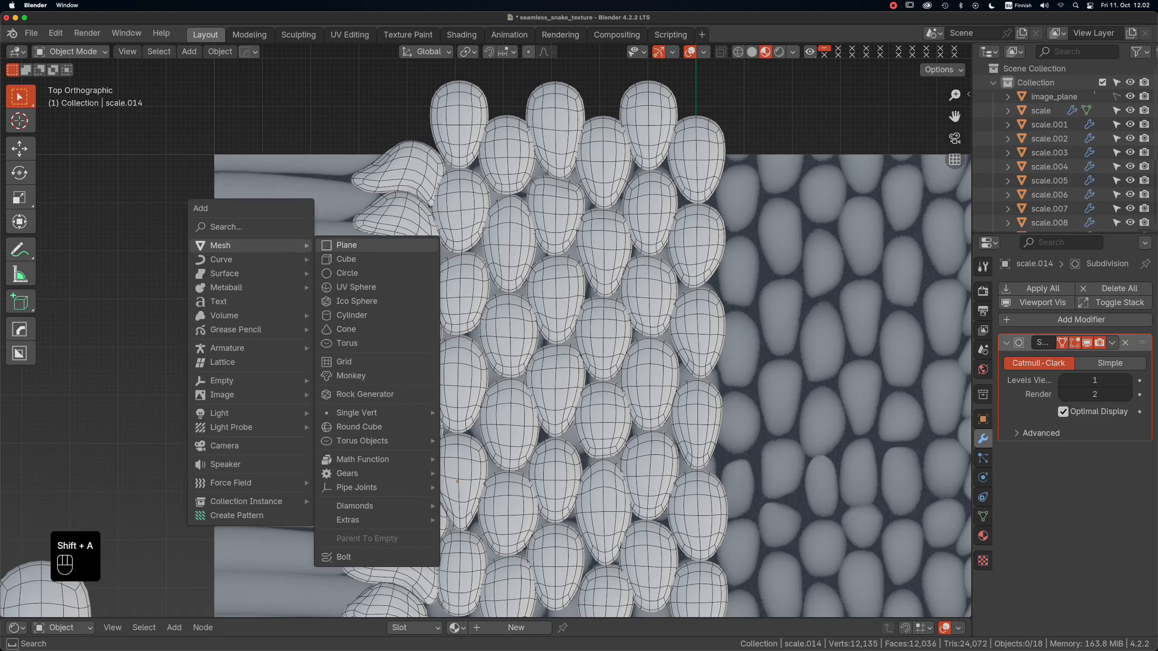
click(324, 246)
key(s)
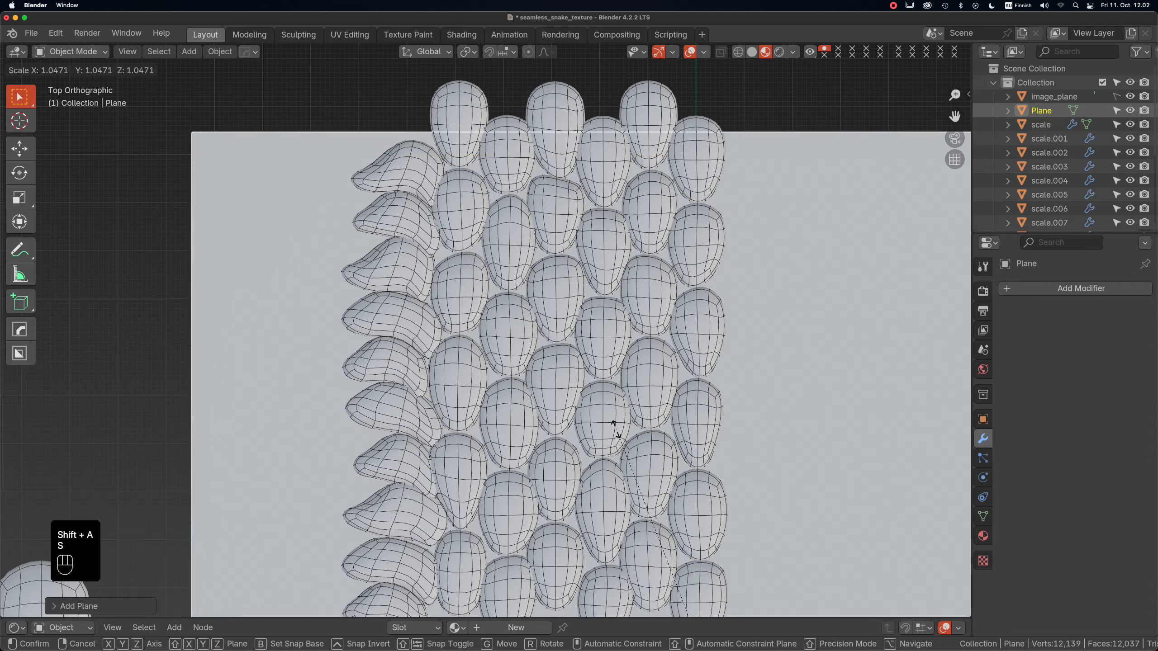
click(704, 541)
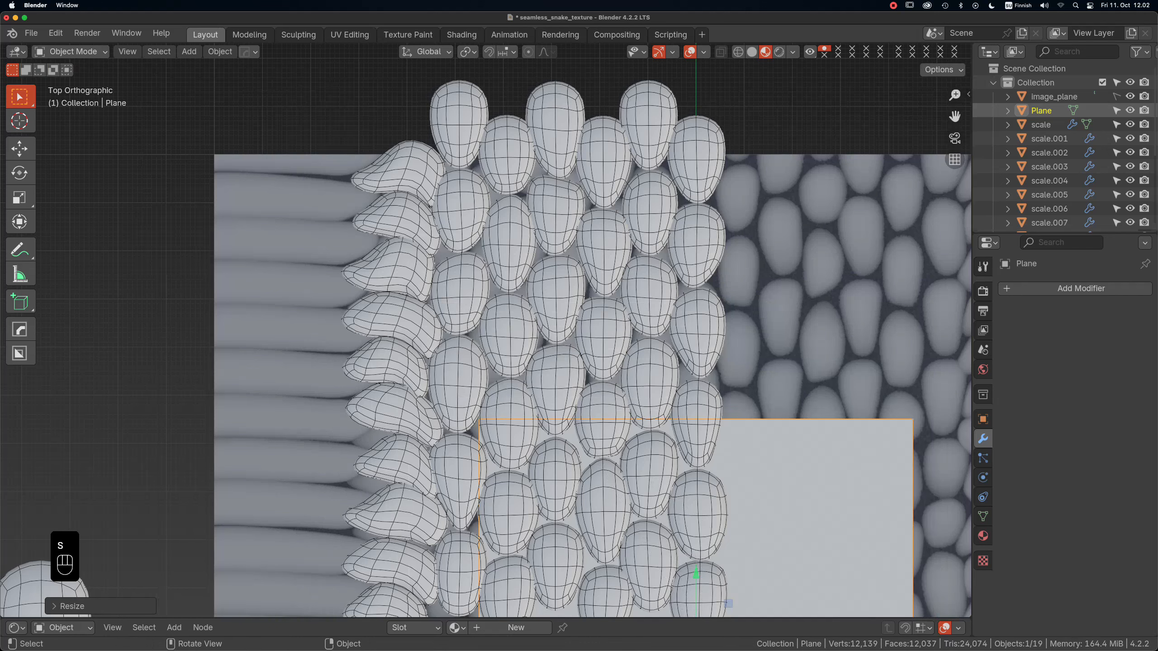
Shrink the plane to a small square about 0.07 in scale and place it at the upper-left corner of the reference image.
key(g)
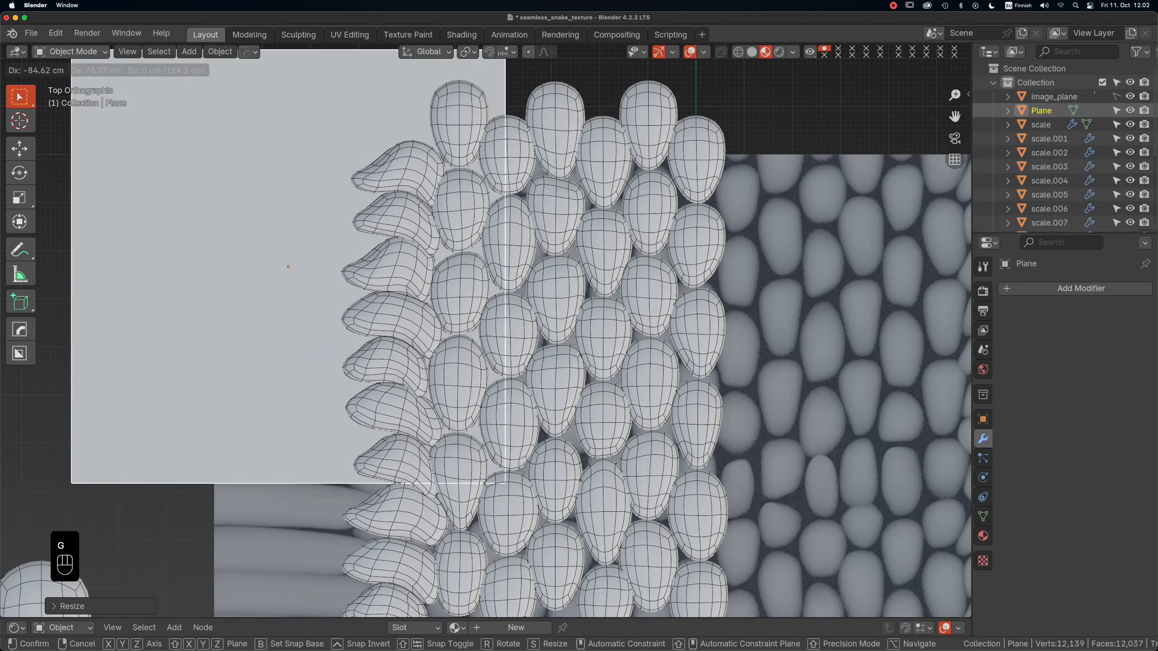
click(297, 225)
key(s)
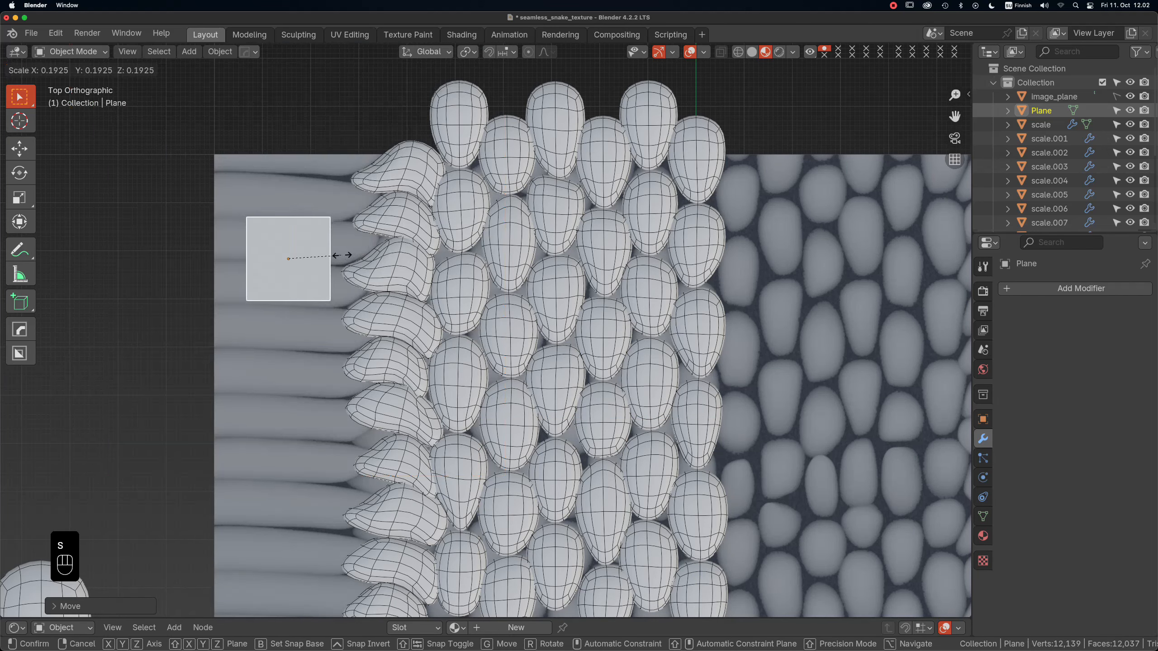
click(332, 260)
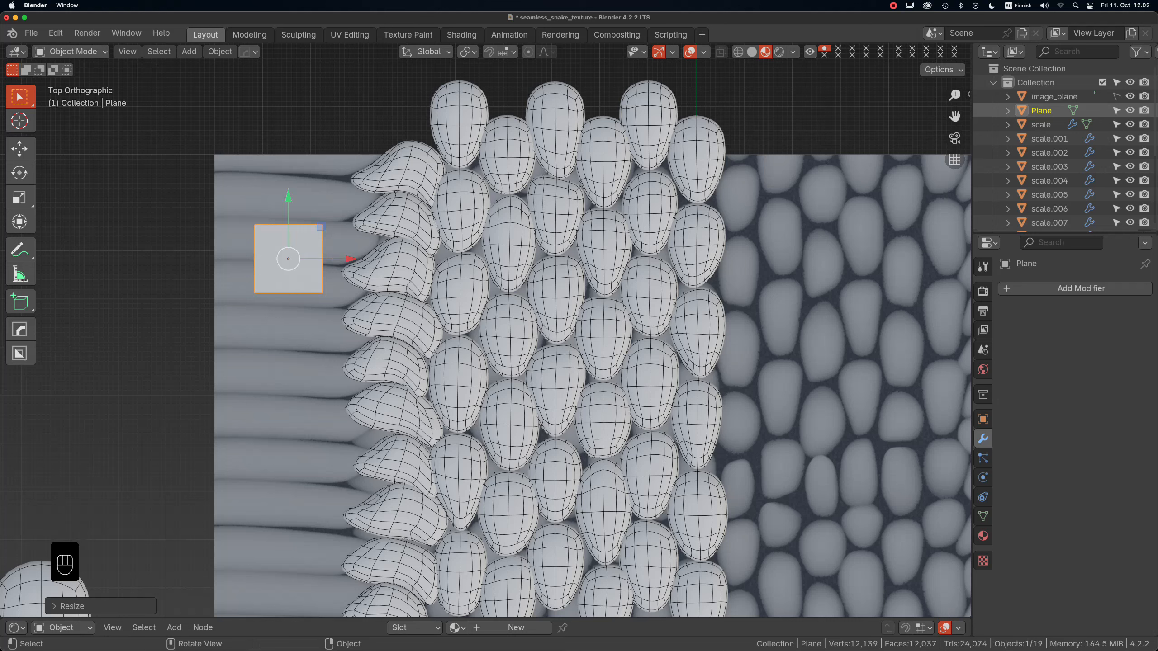
key(g)
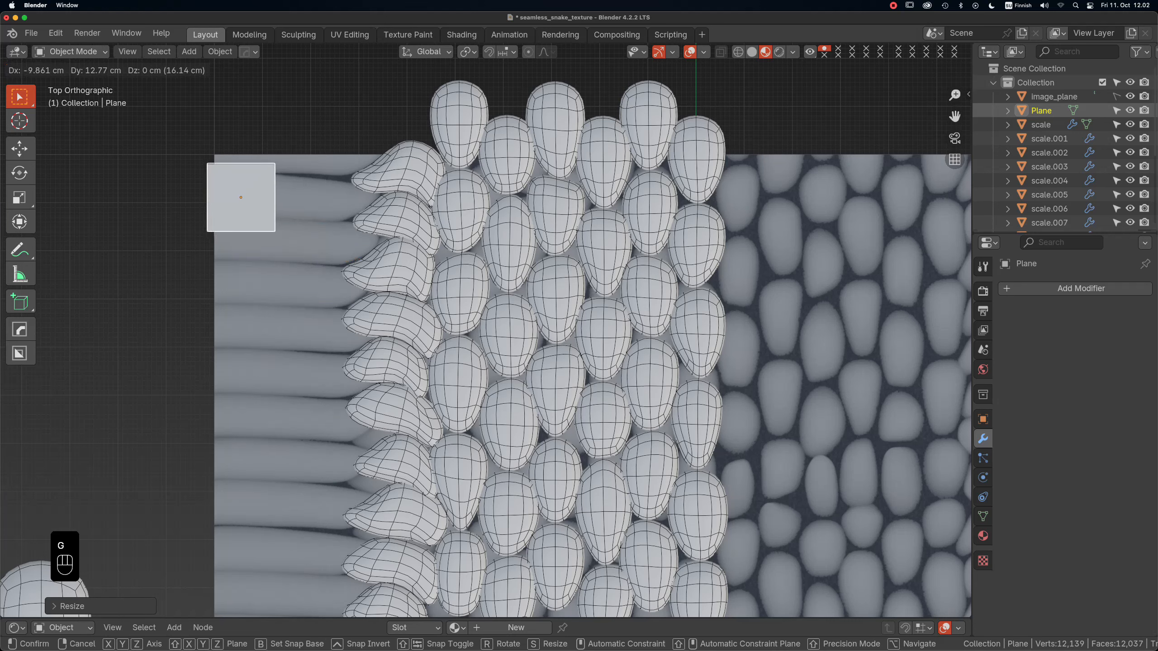
click(239, 190)
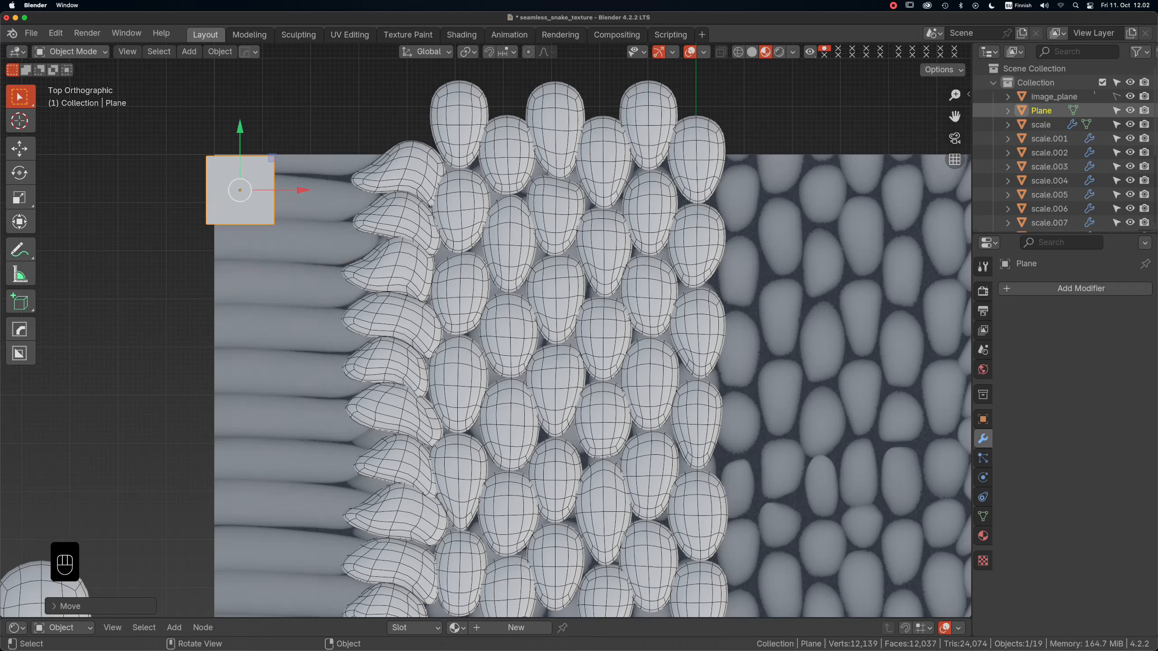
Stretch the plane to about three times its width along X and shift it along X to meet the curved transition scales.
key(s)
key(x)
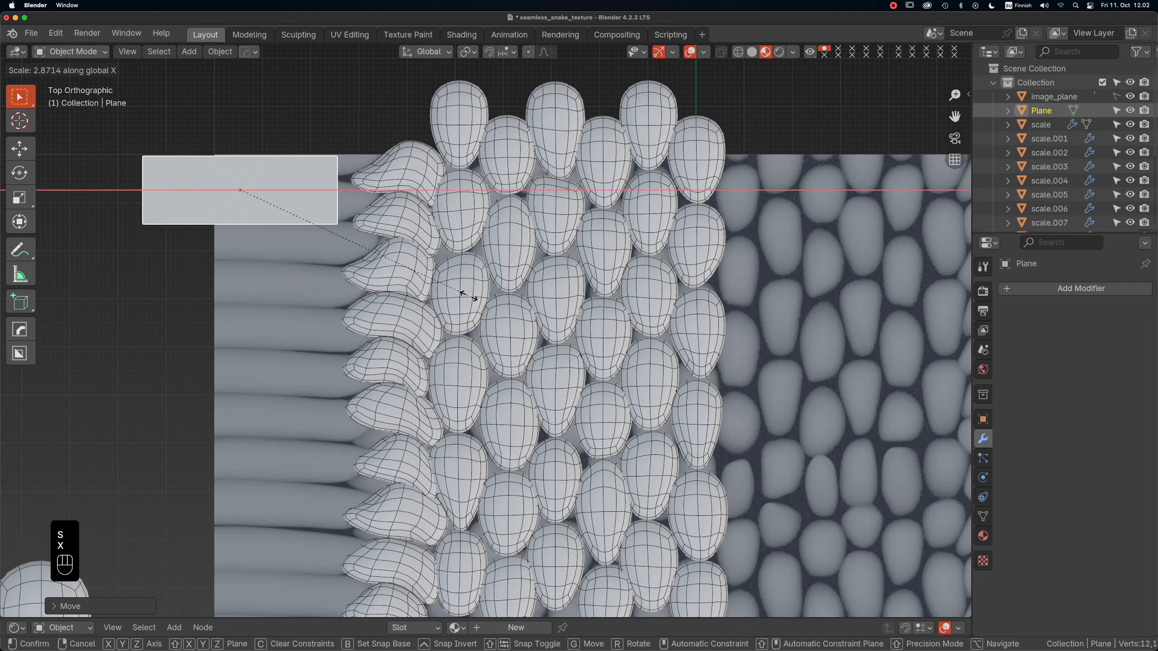
click(473, 299)
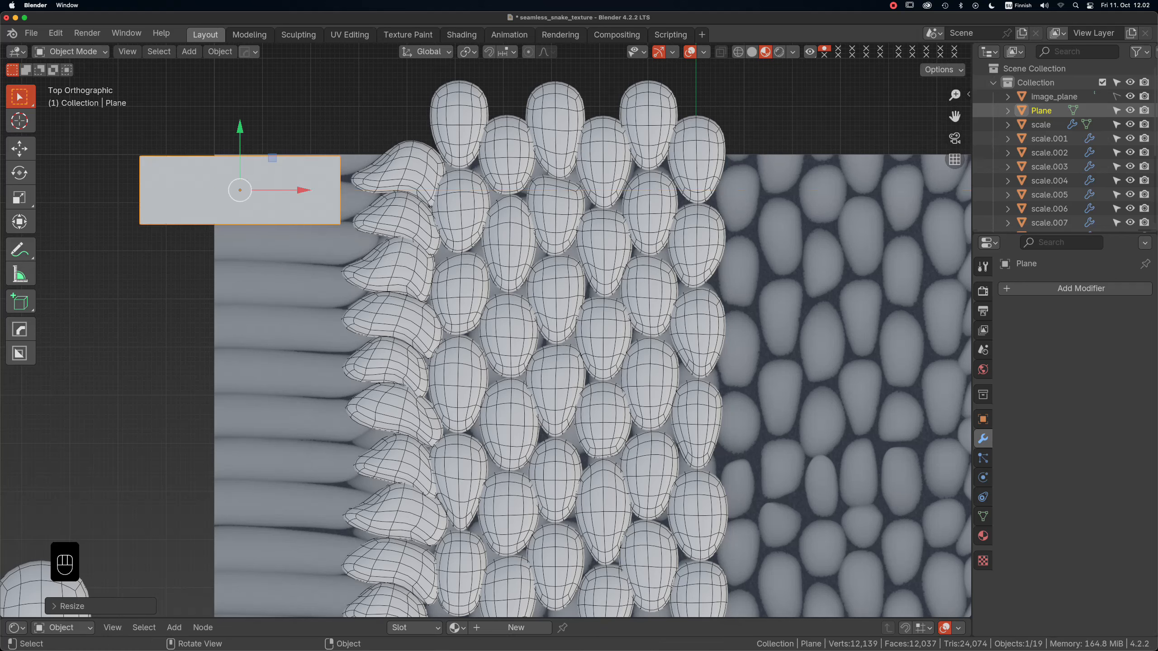
key(g)
key(x)
key(Return)
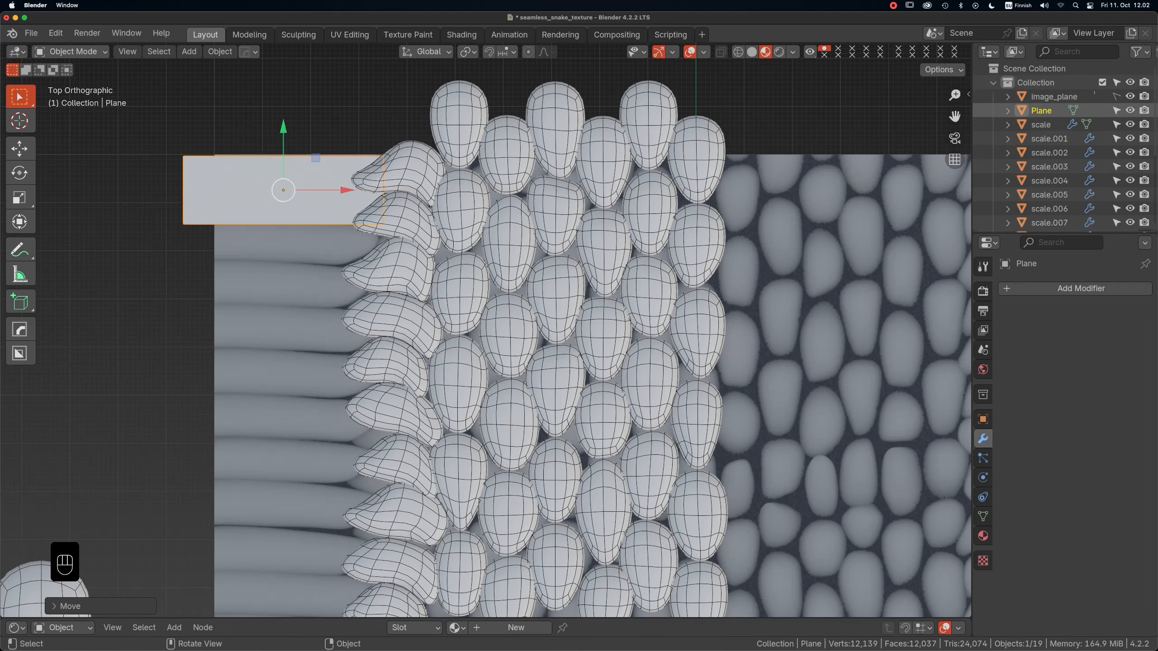
Flatten the plane along Y to about two thirds and move it over the first complete long horizontal scale of the reference.
key(s)
key(y)
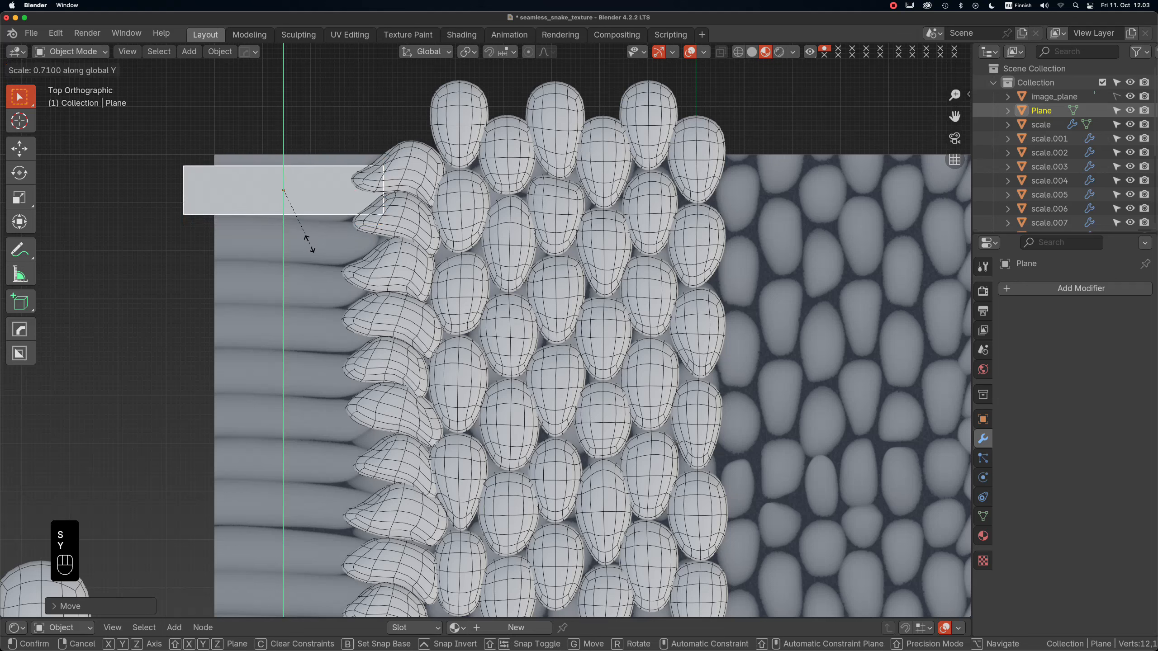
click(310, 246)
key(g)
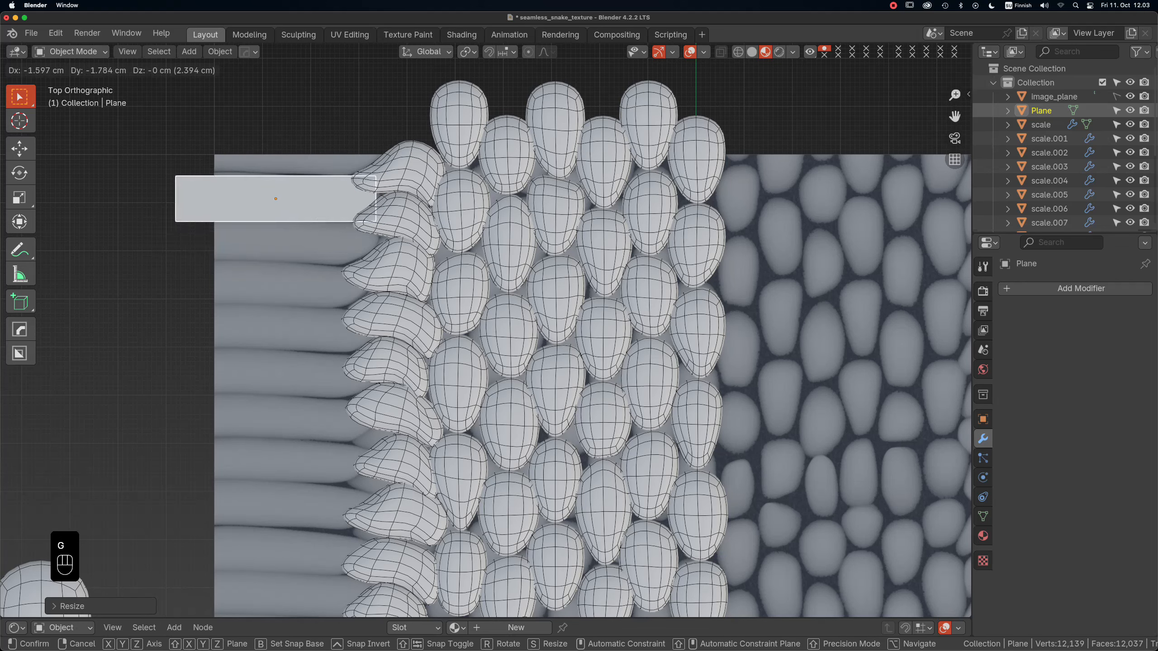
key(Return)
In Edit Mode, divide the plane with one centred lengthwise loop cut and nine evenly spaced crosswise loop cuts.
key(Tab)
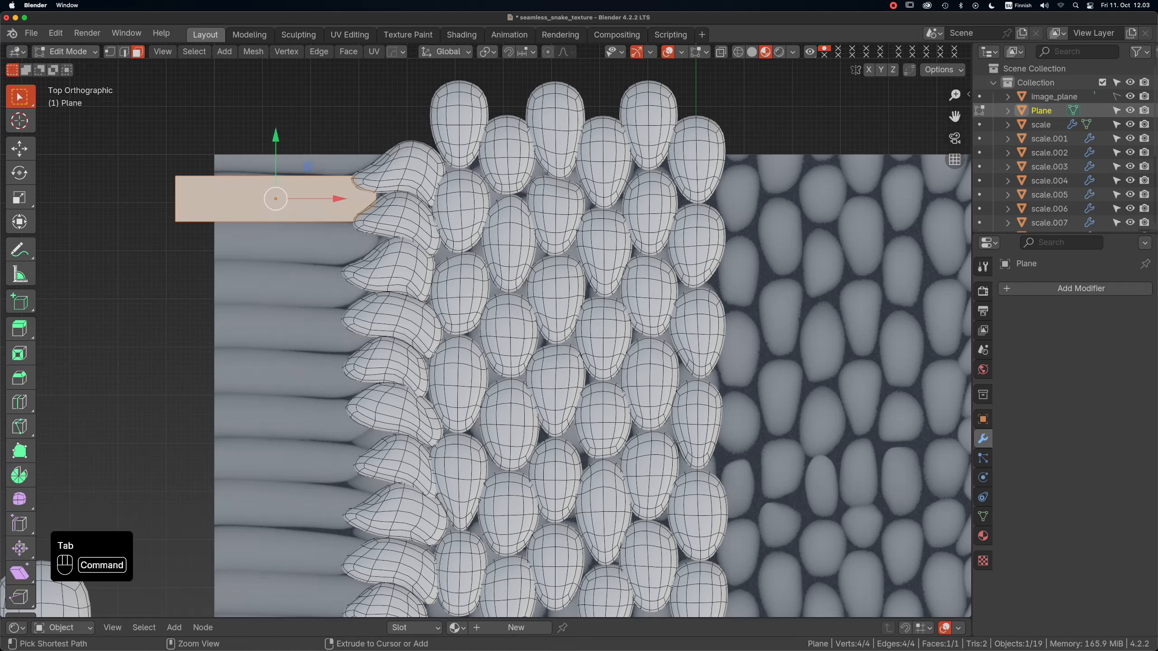
key(super+r)
click(171, 203)
click(170, 202)
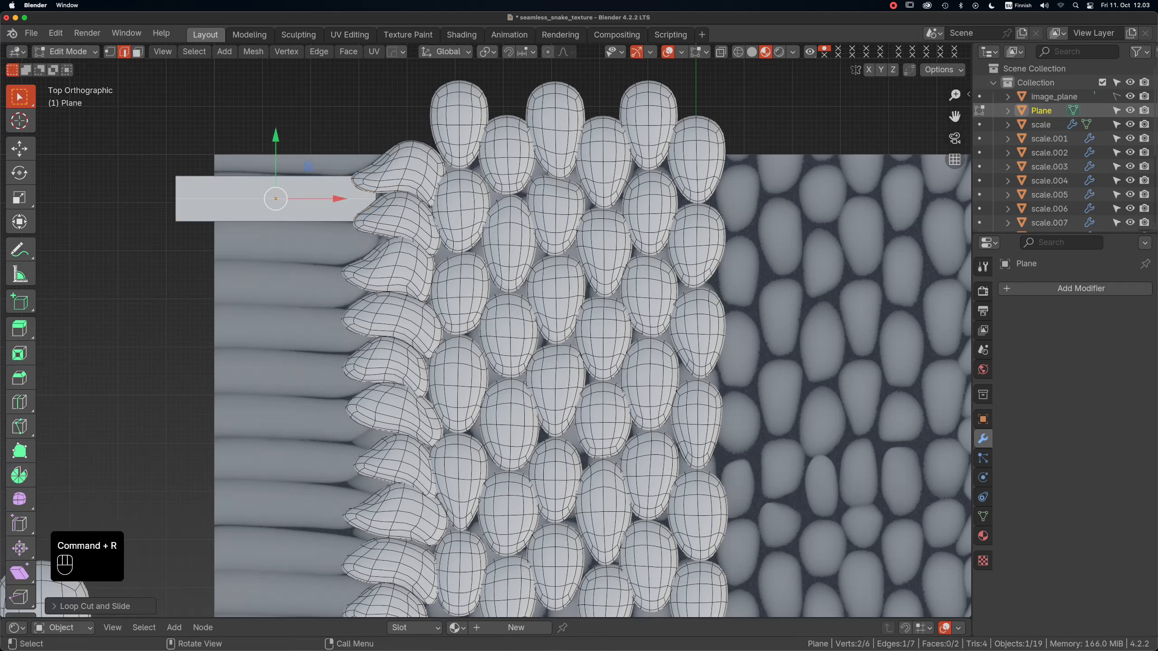
key(ctrl+r)
scroll(273, 199, up, 4)
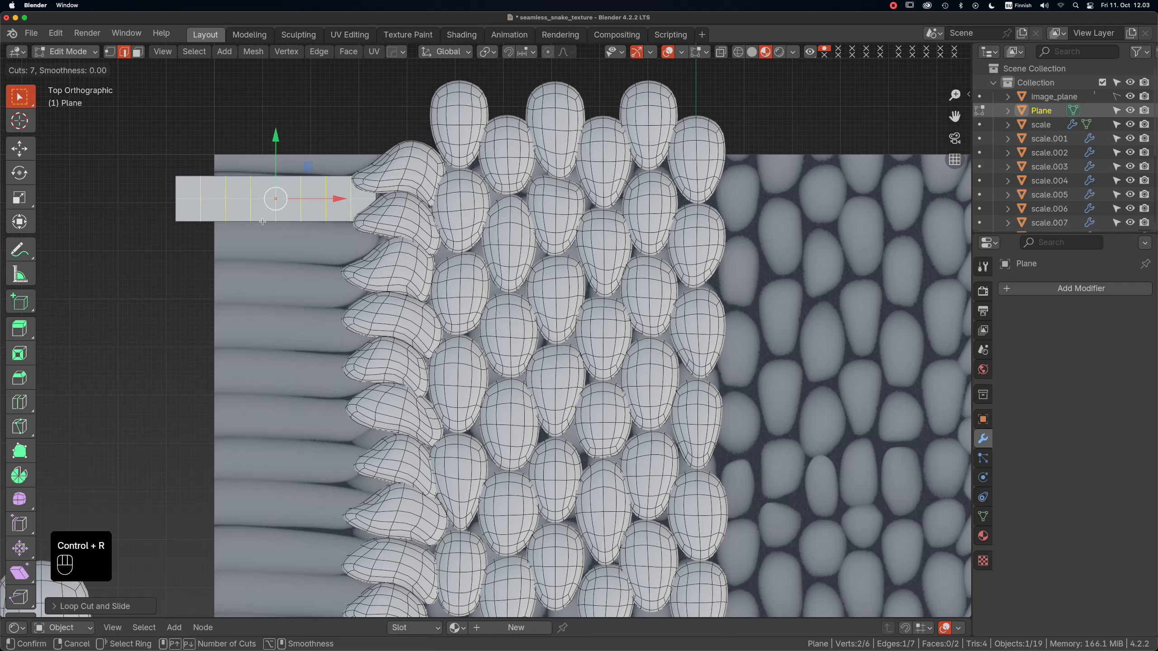
click(263, 222)
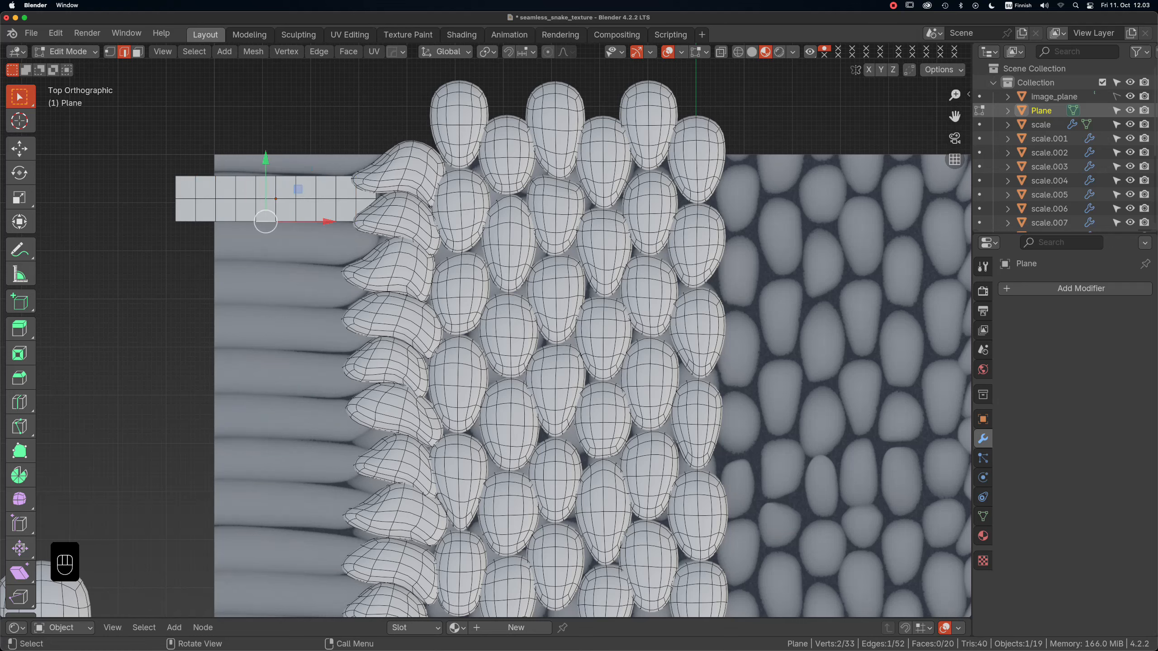
Add a centred lengthwise loop cut in the upper half and another in the lower half of the strip.
key(ctrl+r)
click(276, 187)
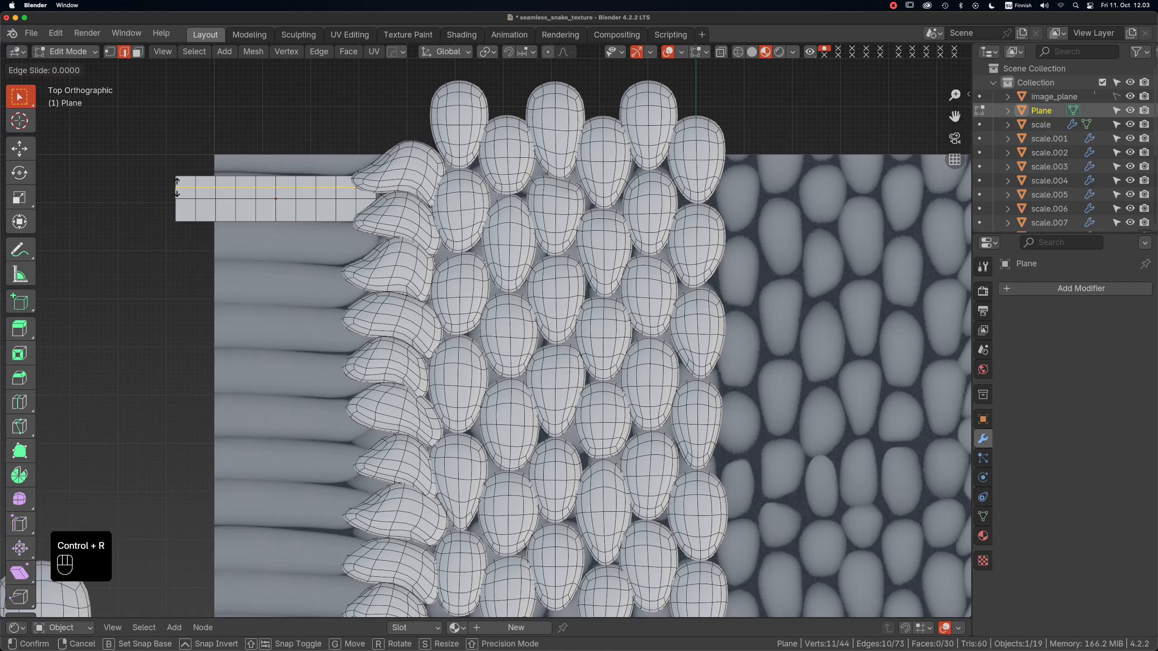
click(275, 187)
key(ctrl+r)
click(177, 208)
click(177, 209)
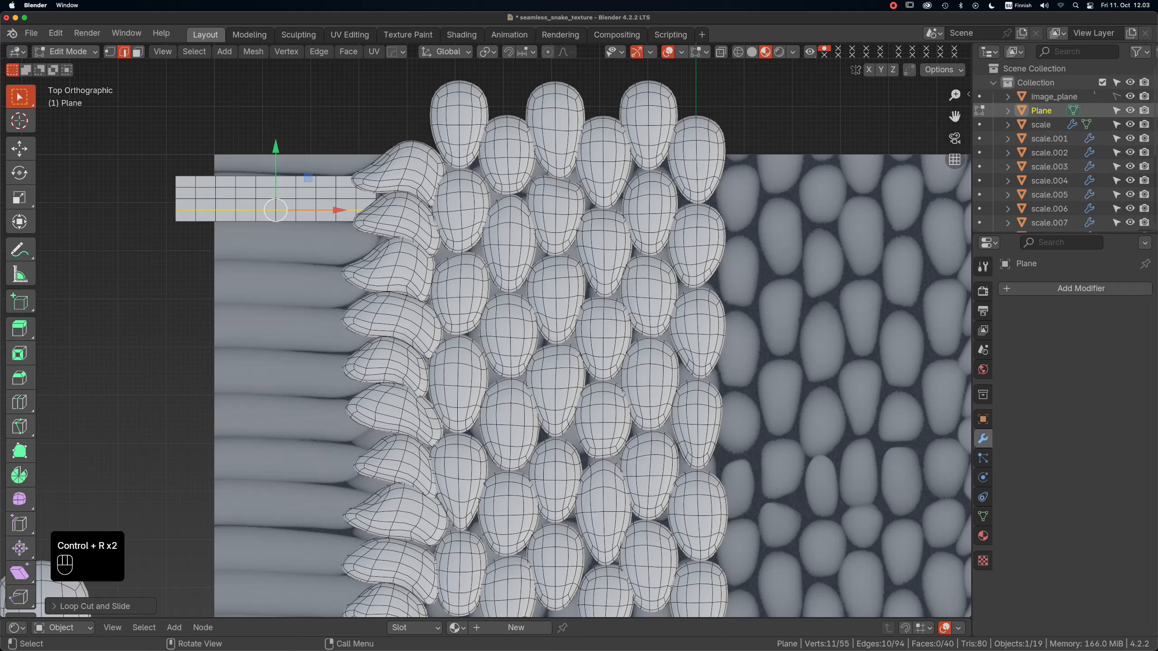
key(ctrl+r)
click(221, 167)
click(221, 166)
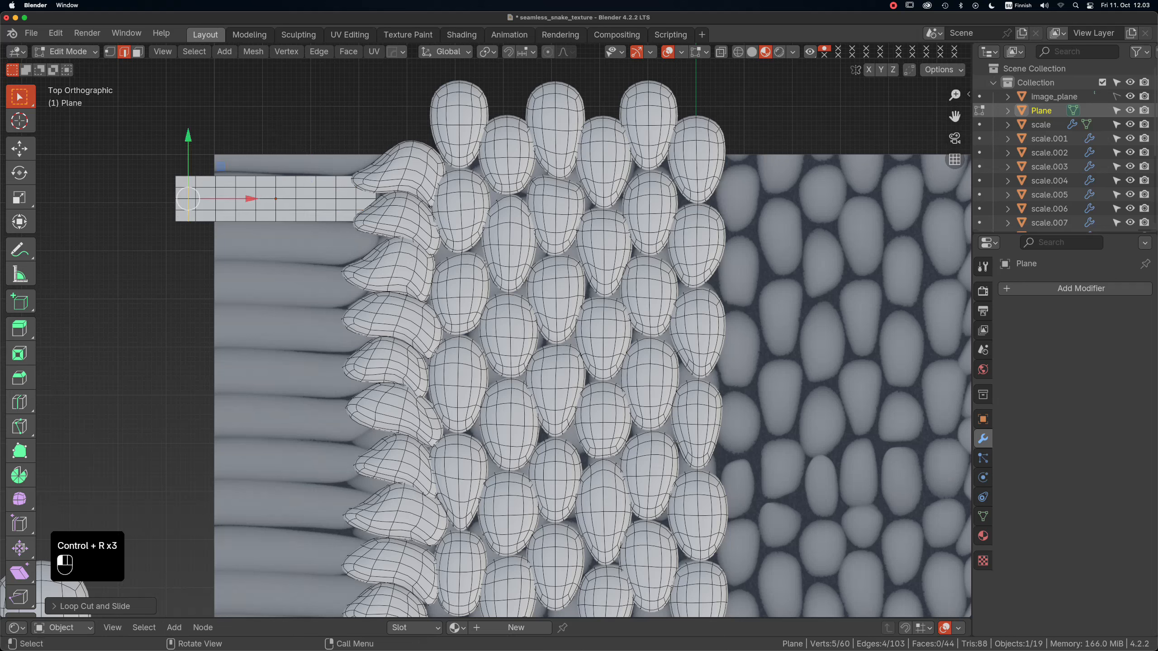
key(super+z)
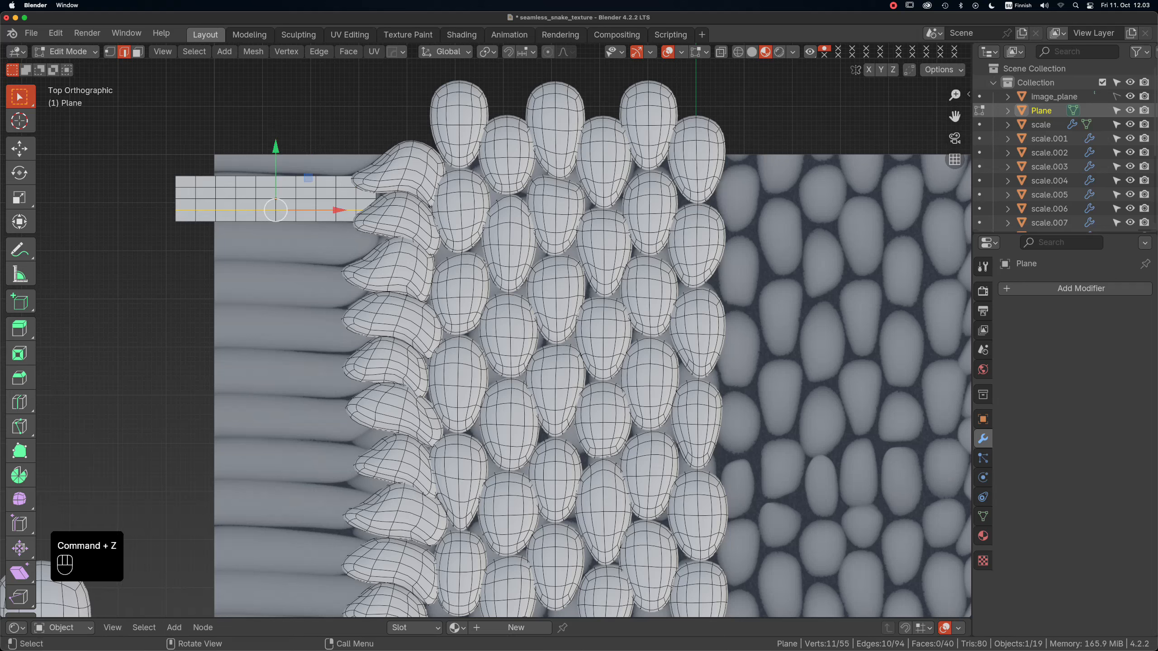
Add a crosswise loop cut through each of the first three columns at the strip's outer end.
key(ctrl+r)
click(185, 219)
click(185, 220)
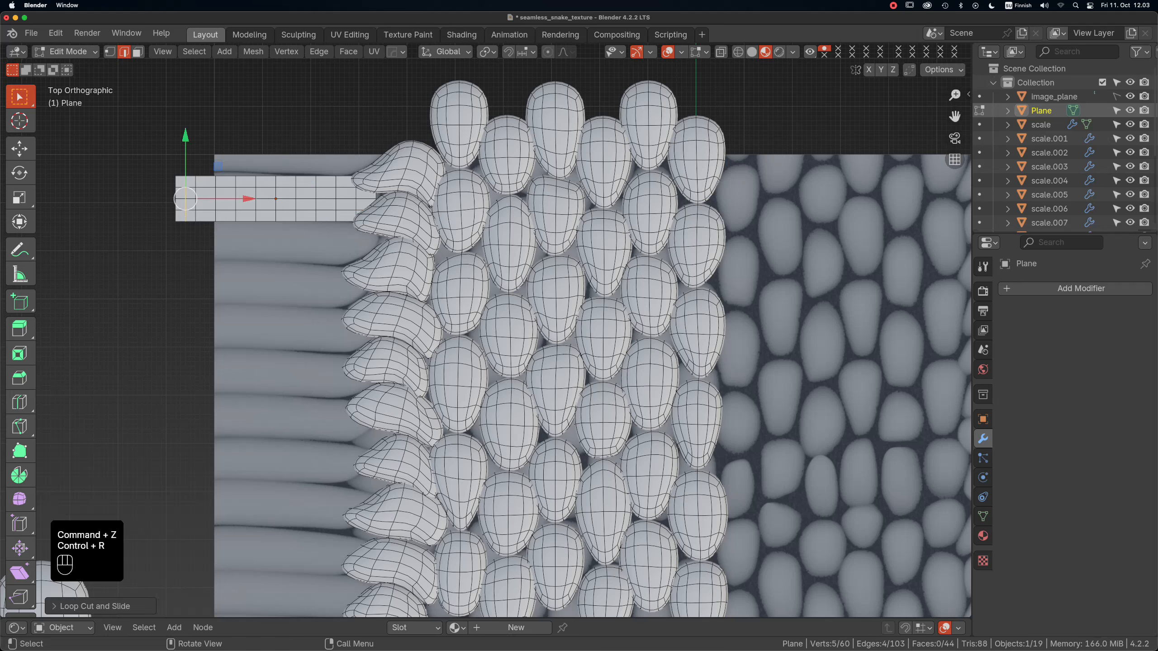
key(ctrl+r)
click(224, 221)
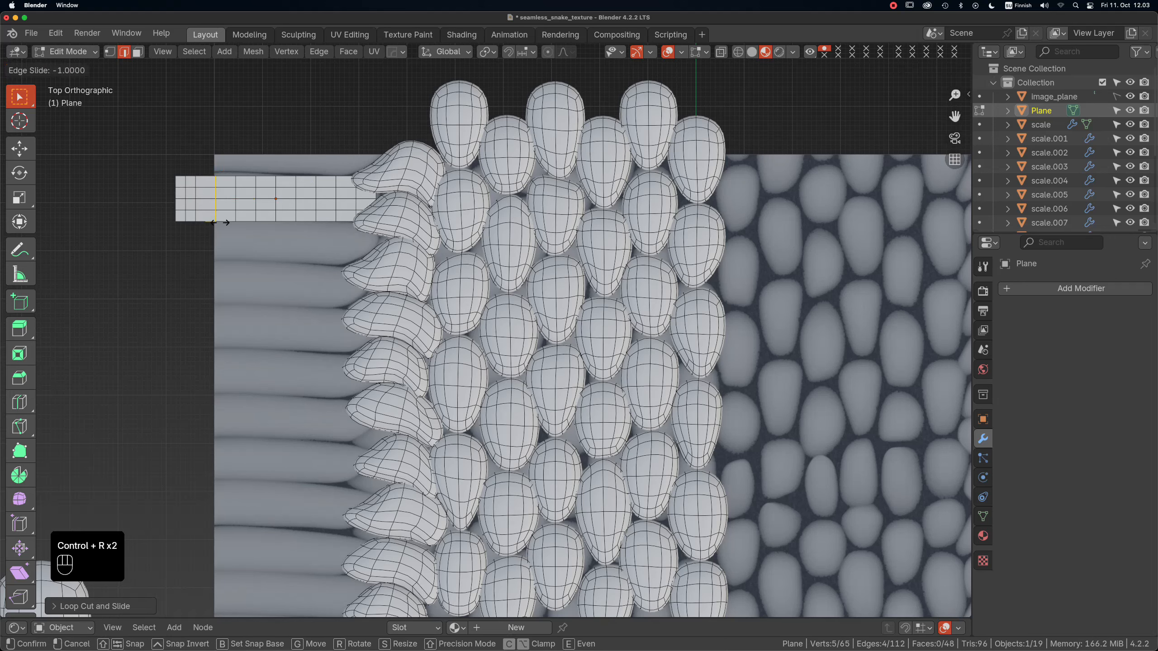
click(214, 223)
key(ctrl+r)
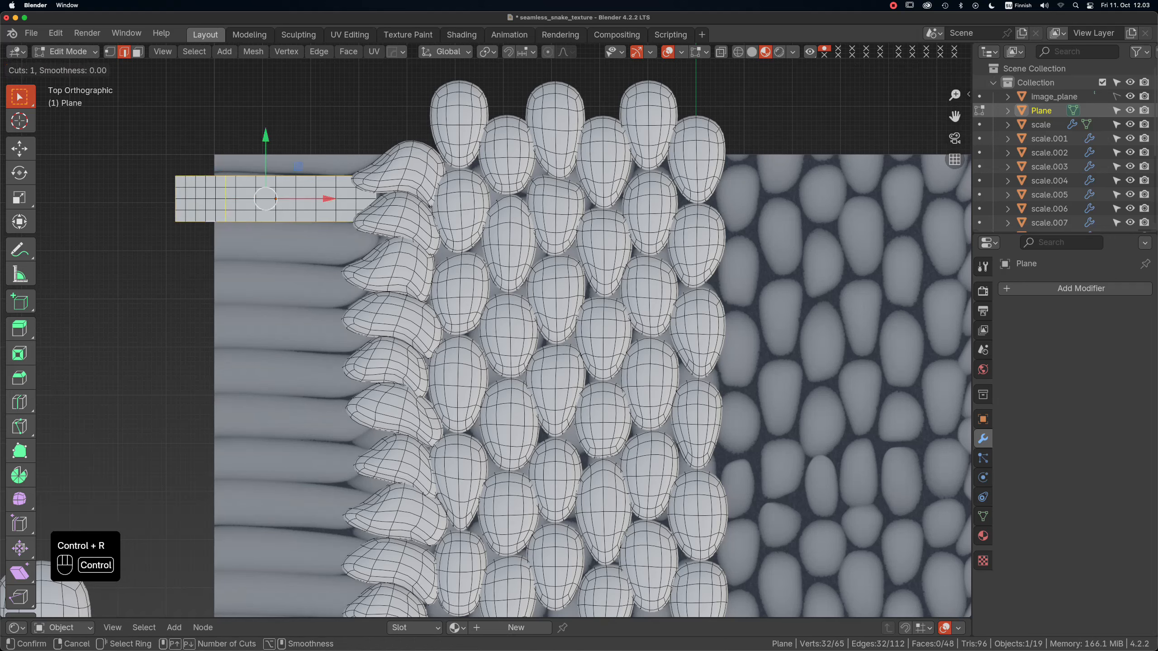
click(227, 221)
click(227, 221)
Halve the fourth, fifth and sixth columns of the strip with crosswise loop cuts.
key(ctrl+r)
click(250, 222)
double_click(251, 222)
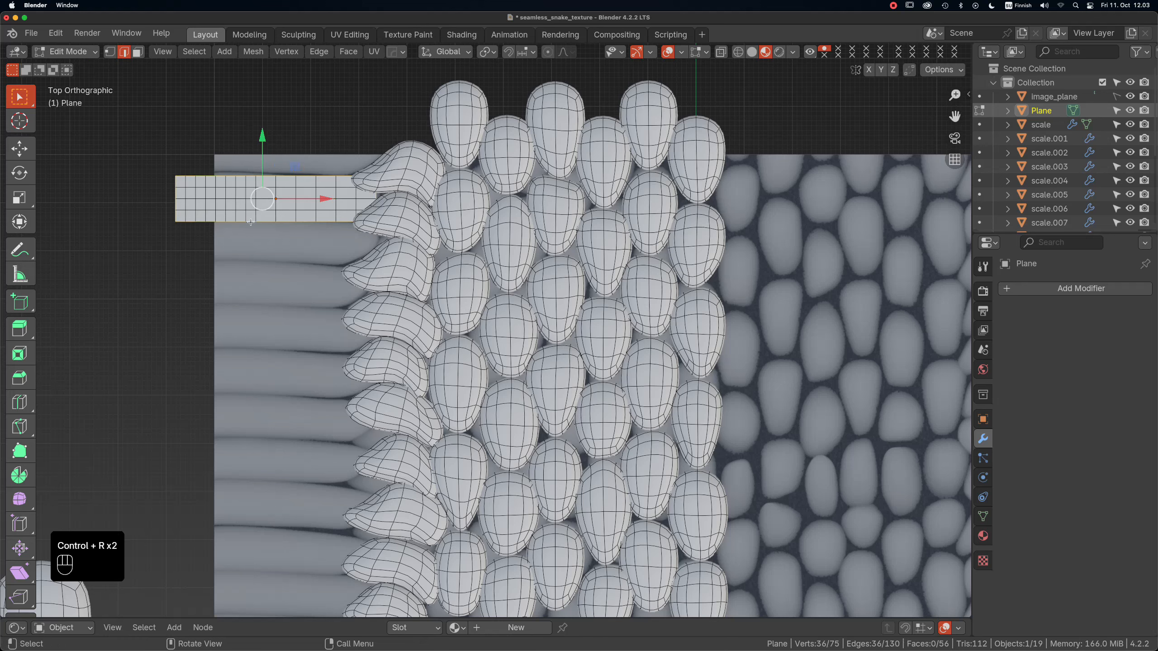
key(ctrl+r)
click(265, 222)
click(264, 222)
double_click(265, 222)
key(ctrl+r)
click(293, 222)
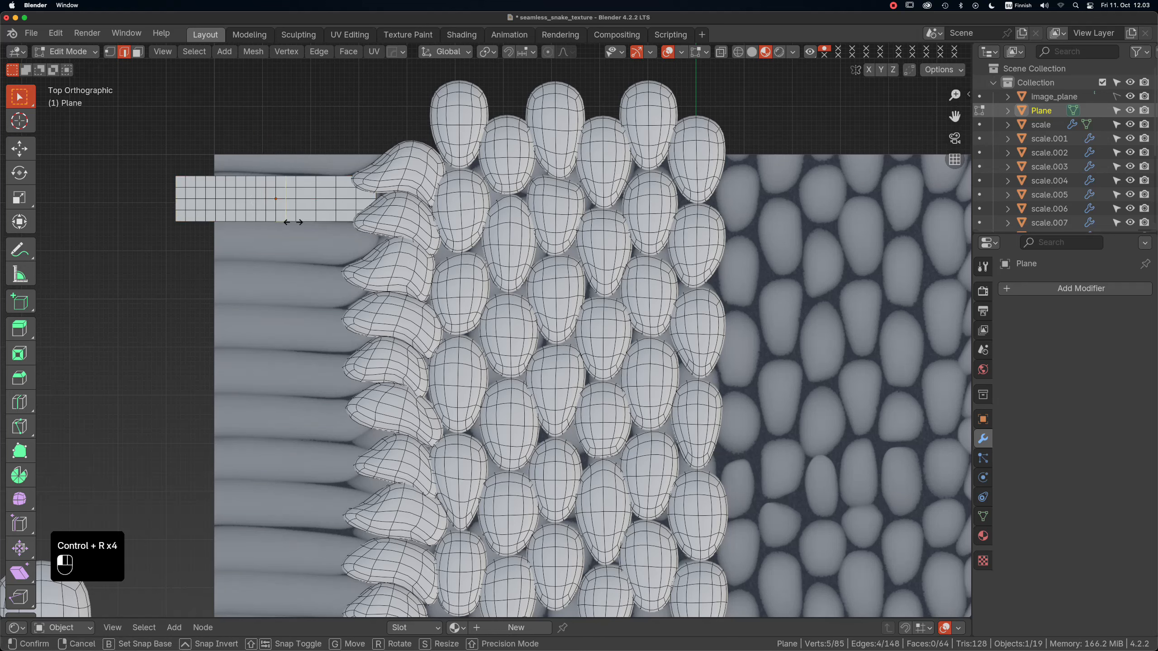
click(293, 222)
Halve the remaining four columns toward the transition scales with one crosswise loop cut each.
key(ctrl+r)
click(305, 222)
click(305, 222)
key(ctrl+r)
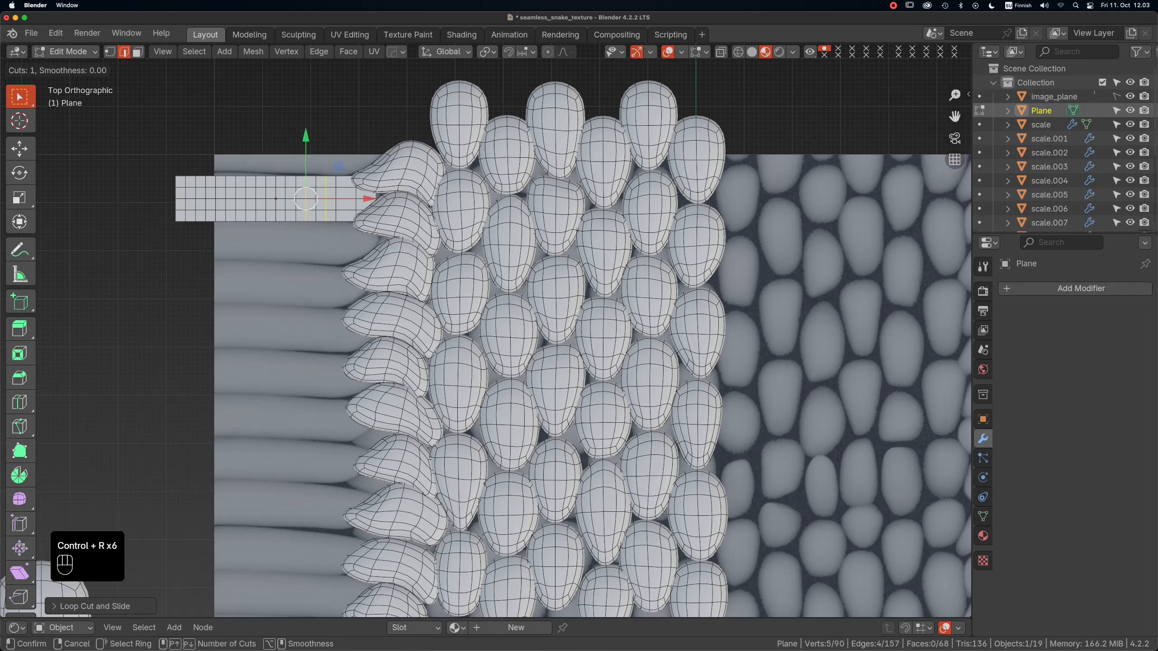
click(326, 222)
click(325, 222)
key(ctrl+r)
click(346, 222)
click(345, 222)
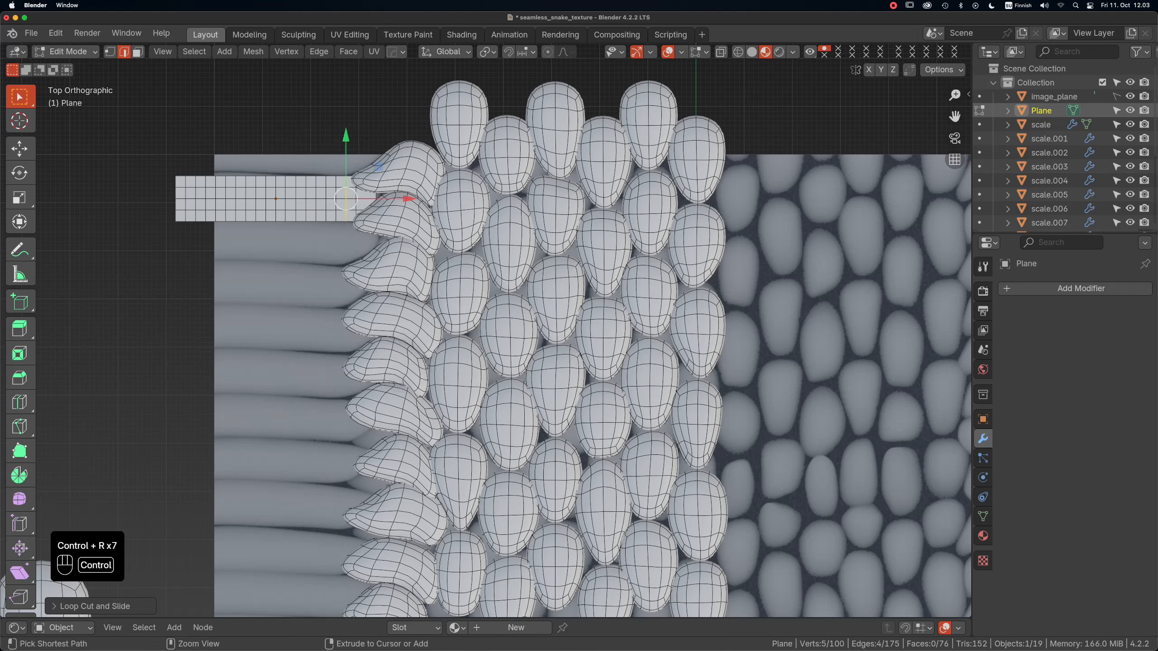
key(ctrl+r)
click(366, 223)
click(365, 223)
click(363, 223)
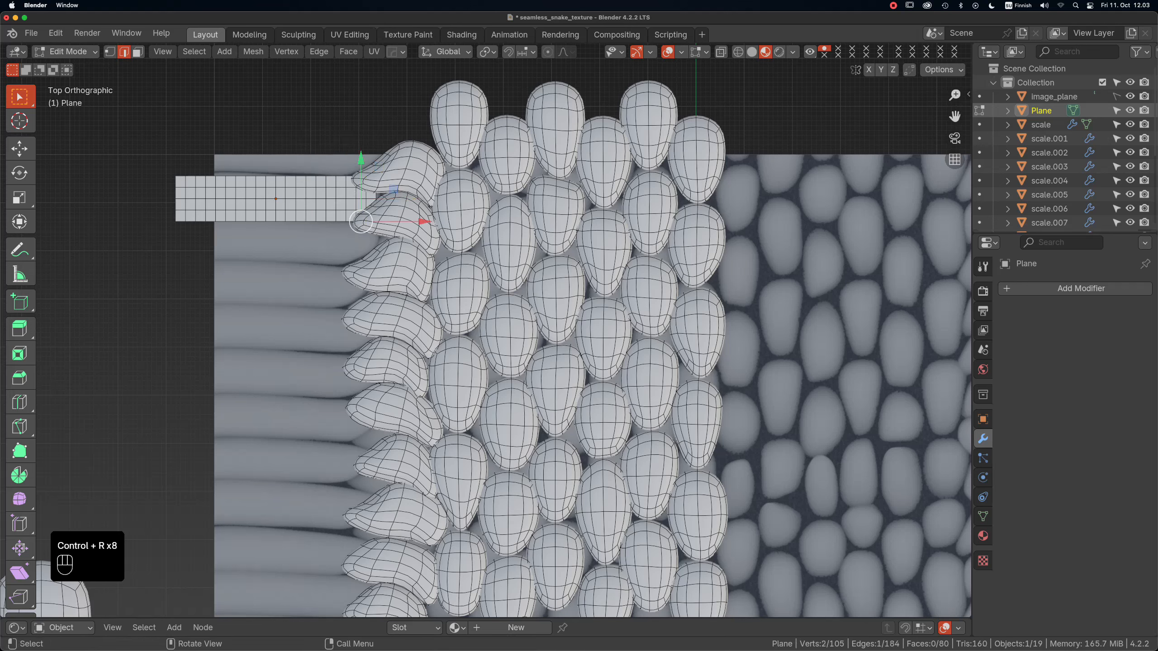
Turn on the wireframe display for the side strip in Object Mode.
key(Tab)
click(983, 419)
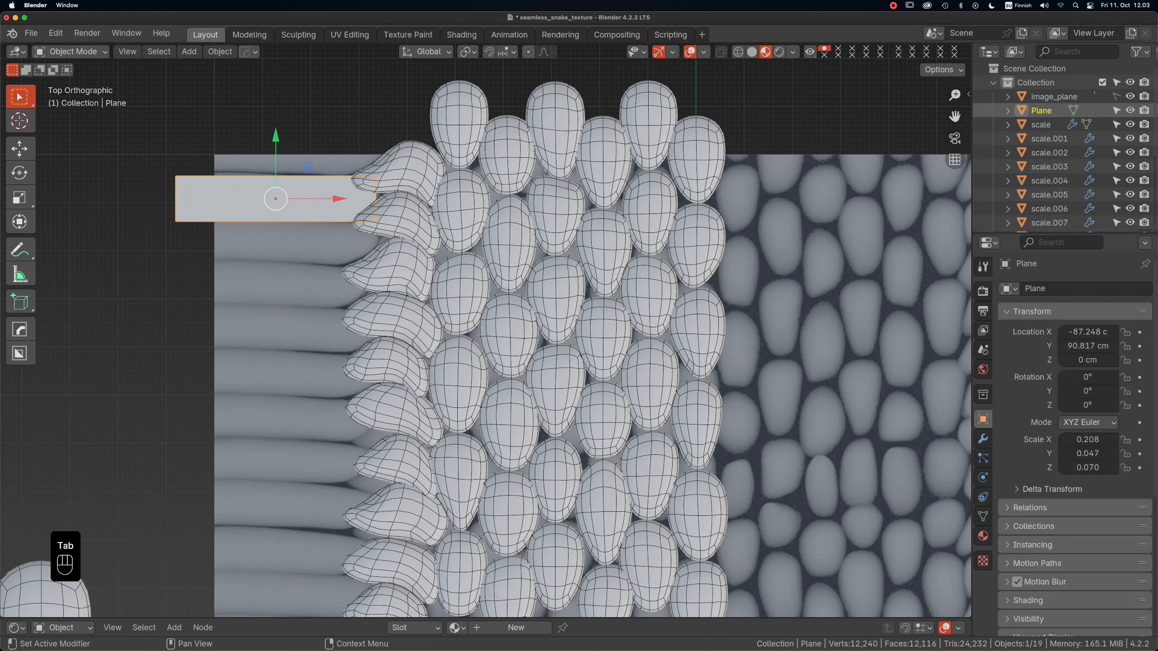
scroll(1076, 456, down, 5)
scroll(1066, 524, down, 3)
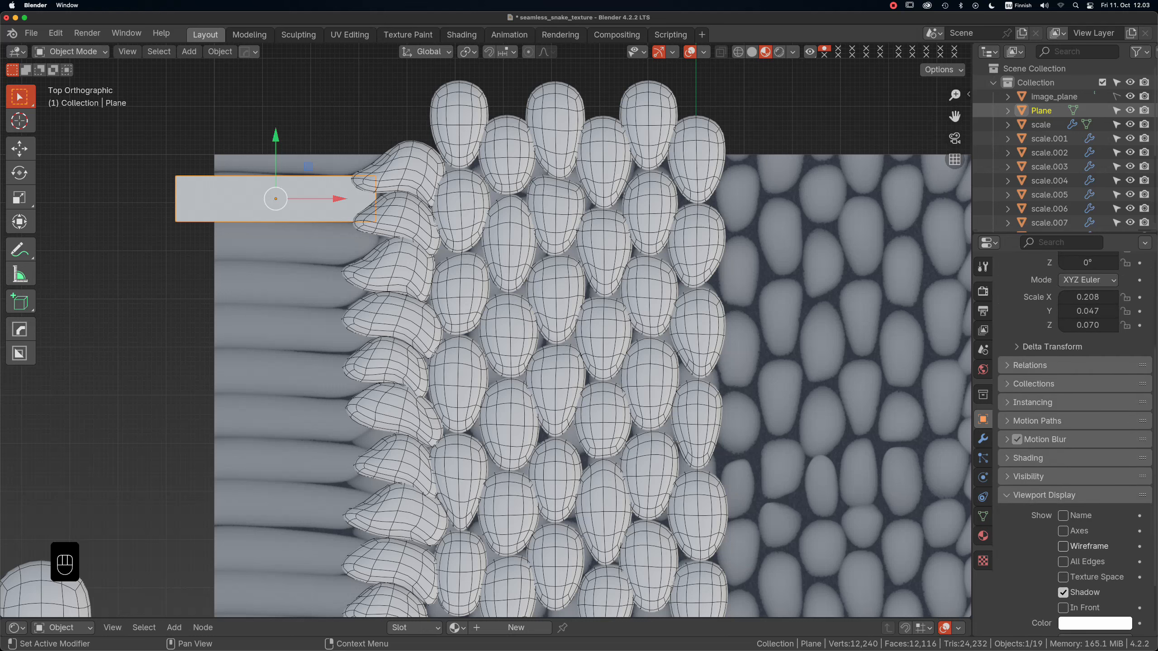
click(1063, 545)
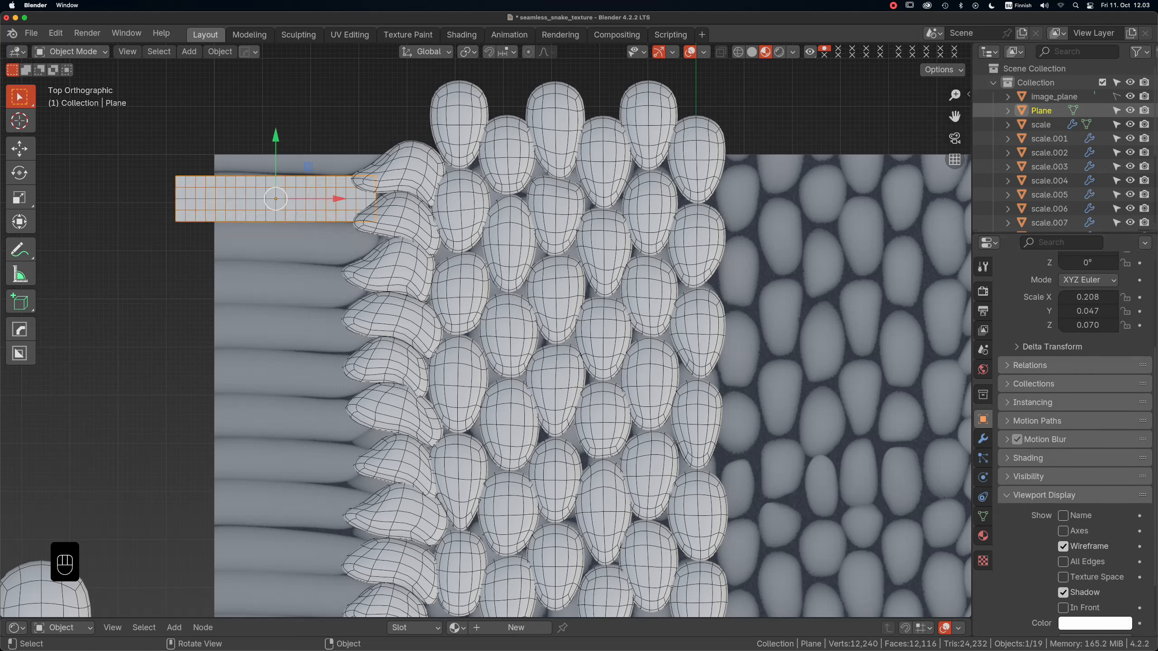
Put the side strip into Sculpt Mode and isolate it in local view.
click(73, 51)
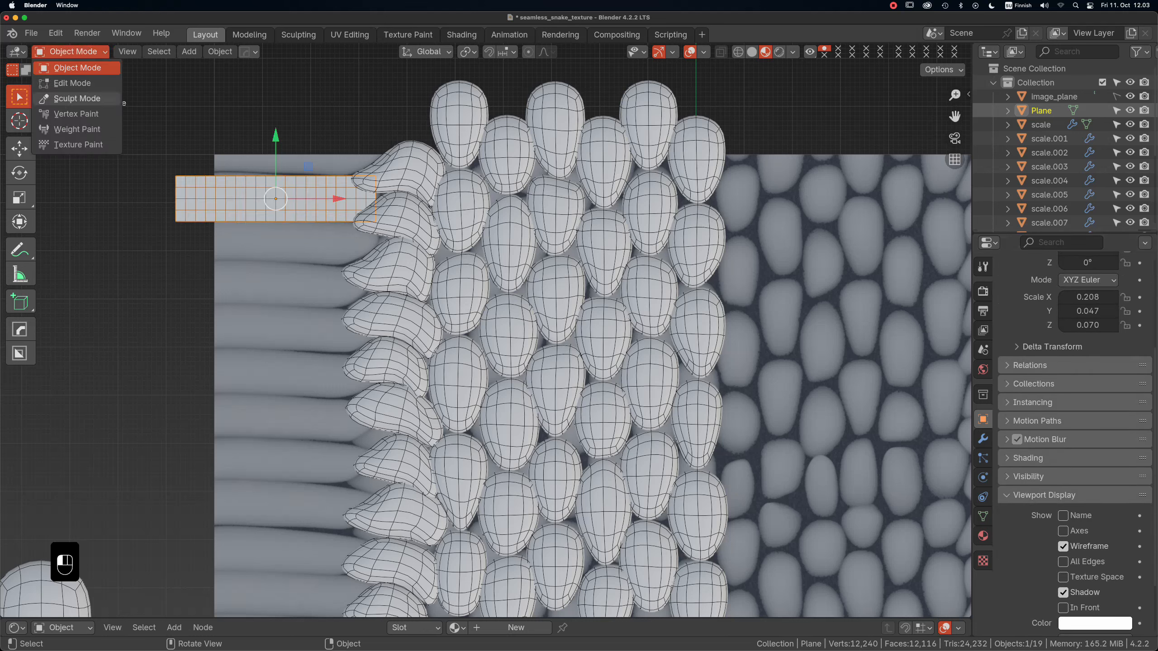
click(80, 99)
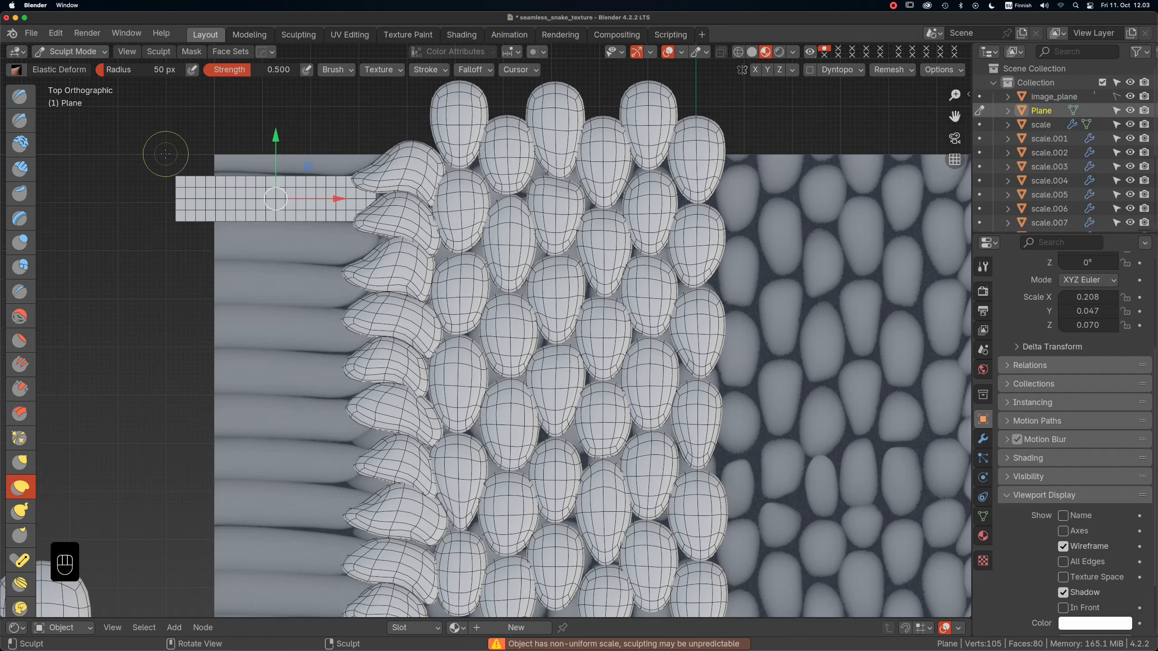
scroll(206, 176, up, 2)
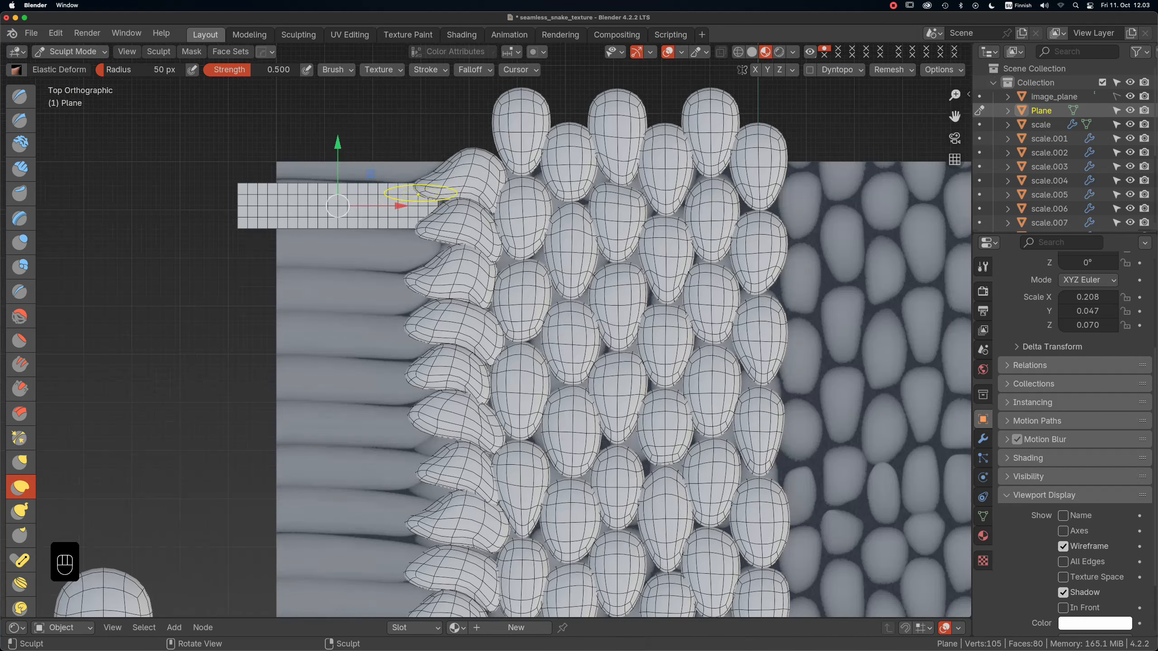
scroll(418, 195, up, 1)
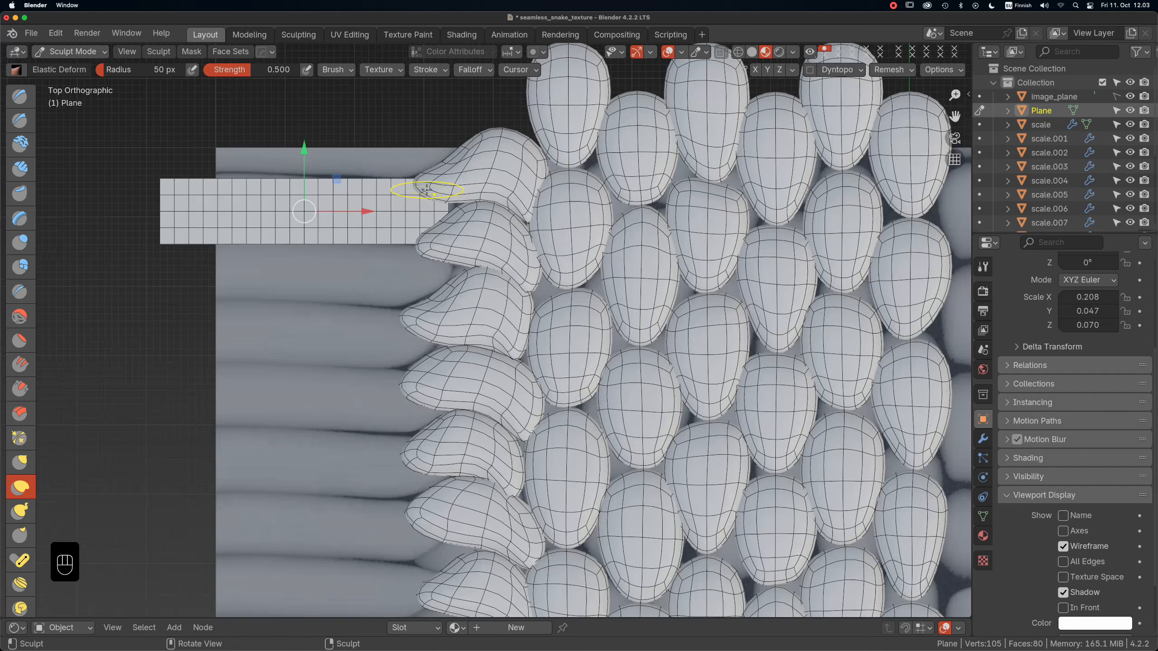
key(KP_Divide)
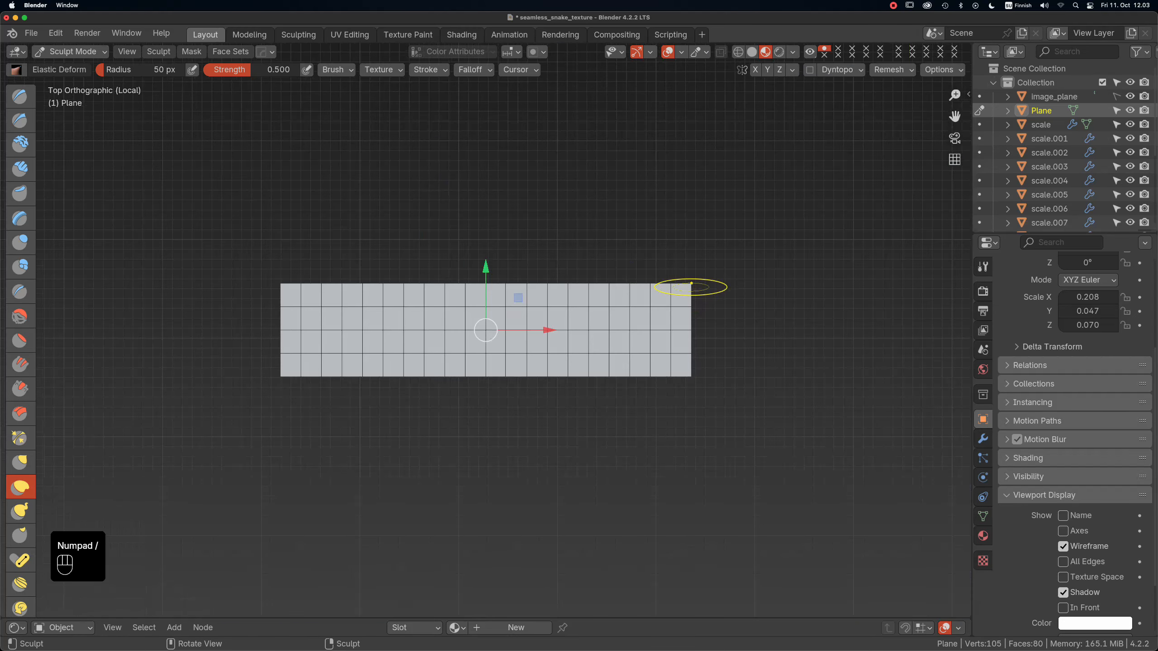
Sculpt both corners of the strip's inner end inward with the Elastic Deform brush to form a rounded taper.
mouse_move(675, 290)
mouse_down()
mouse_move(683, 296)
mouse_move(663, 302)
mouse_up()
scroll(687, 296, up, 6)
scroll(663, 436, down, 2)
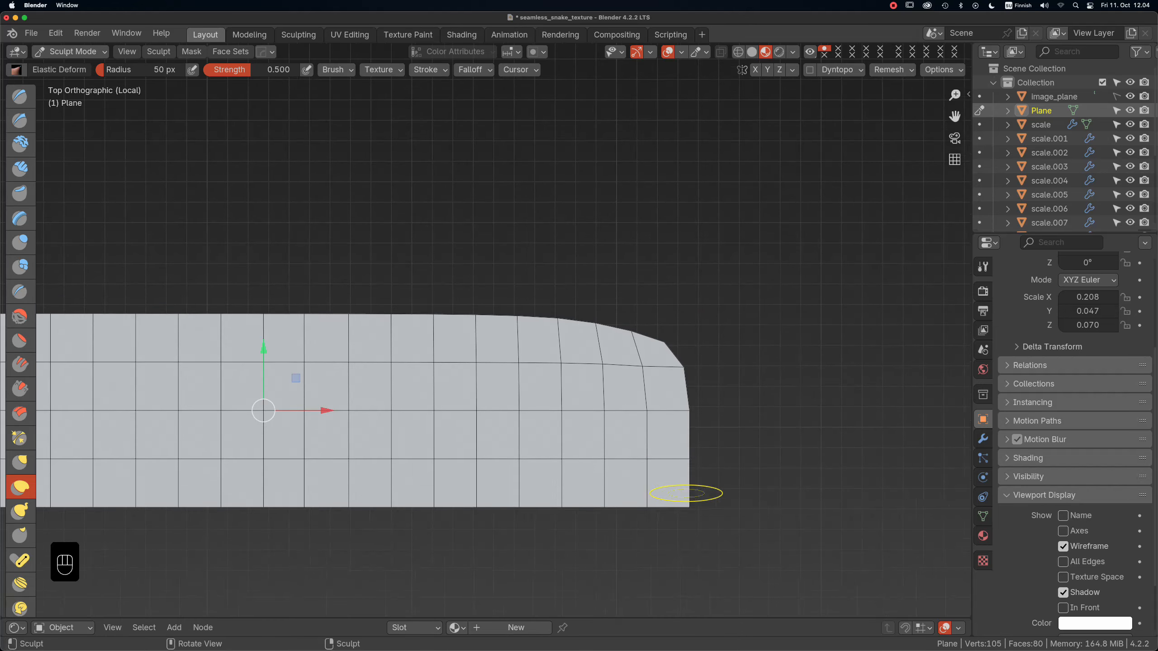
drag(686, 498, 672, 482)
scroll(601, 385, down, 4)
mouse_move(646, 421)
mouse_down()
mouse_move(640, 412)
mouse_move(613, 435)
mouse_move(618, 420)
mouse_up()
drag(640, 374, 642, 381)
Leave local view and pull the strip's tip into the gap between the first two transition scales with Elastic Deform.
key(KP_Divide)
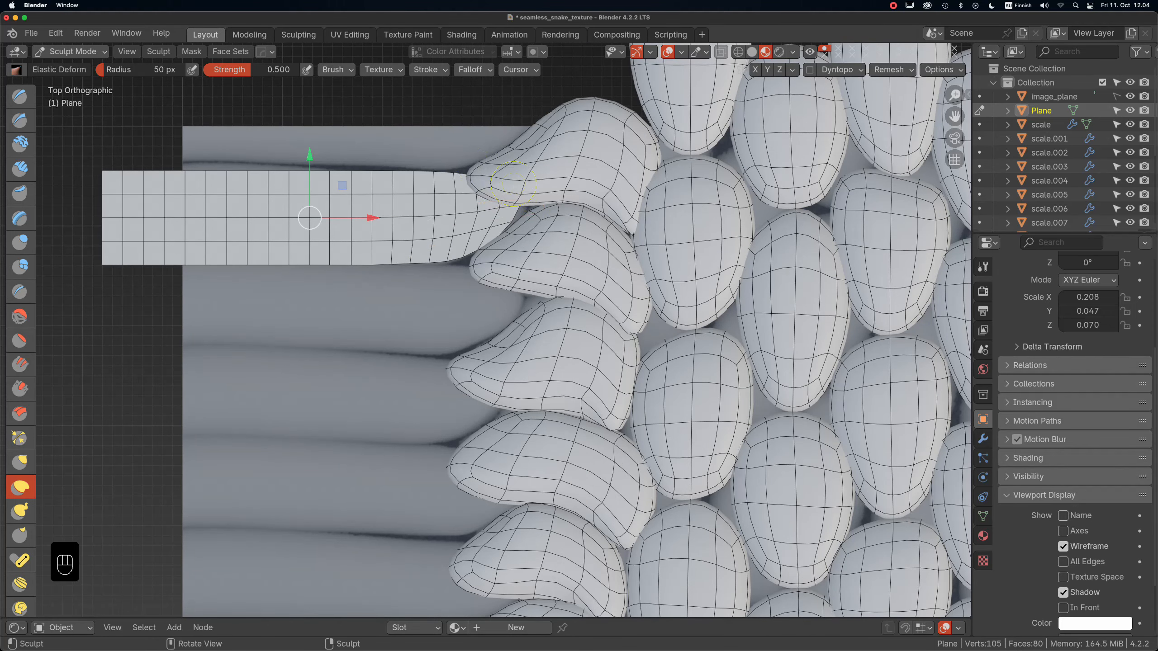
scroll(514, 184, down, 2)
mouse_move(488, 198)
mouse_down()
mouse_move(488, 213)
mouse_move(471, 188)
mouse_move(514, 208)
mouse_move(478, 241)
mouse_move(517, 205)
mouse_up()
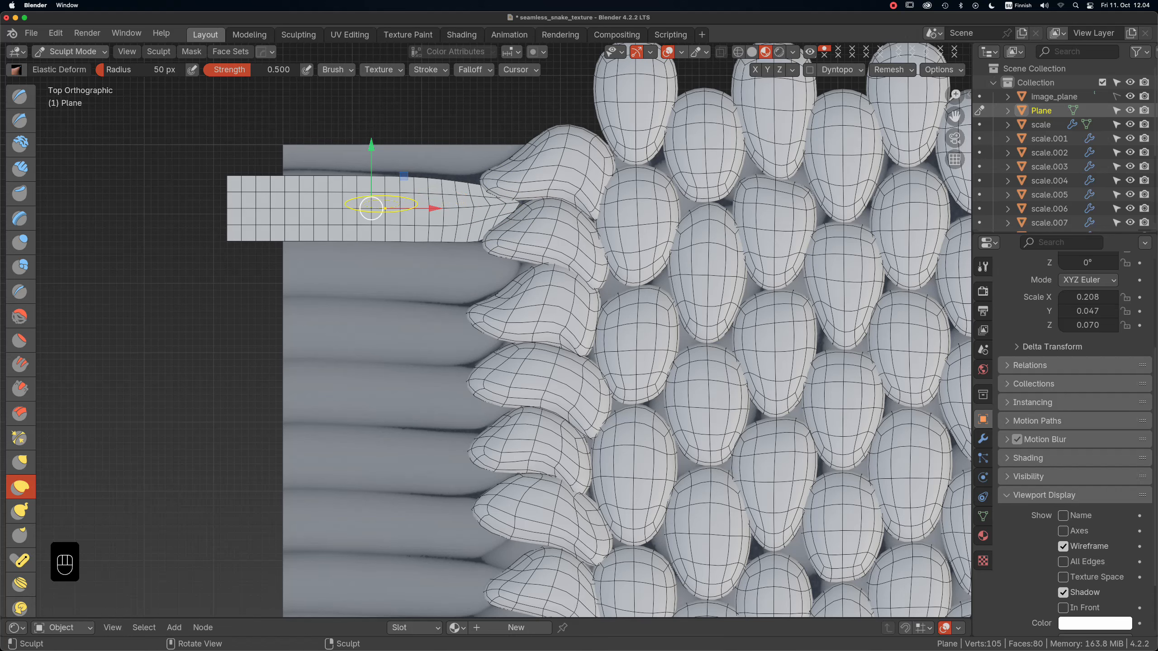
Select the whole linked strip mesh in Edit Mode and inset its faces by about 4.8 cm.
key(Tab)
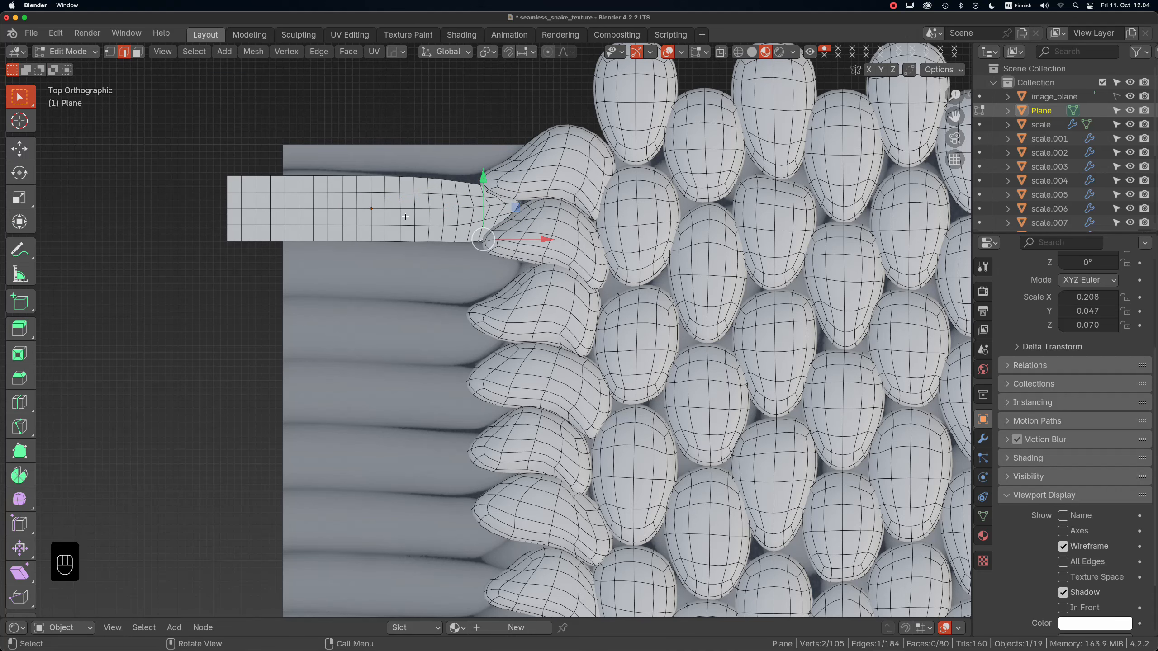
alt+drag(405, 217, 427, 222)
key(Tab)
key(l)
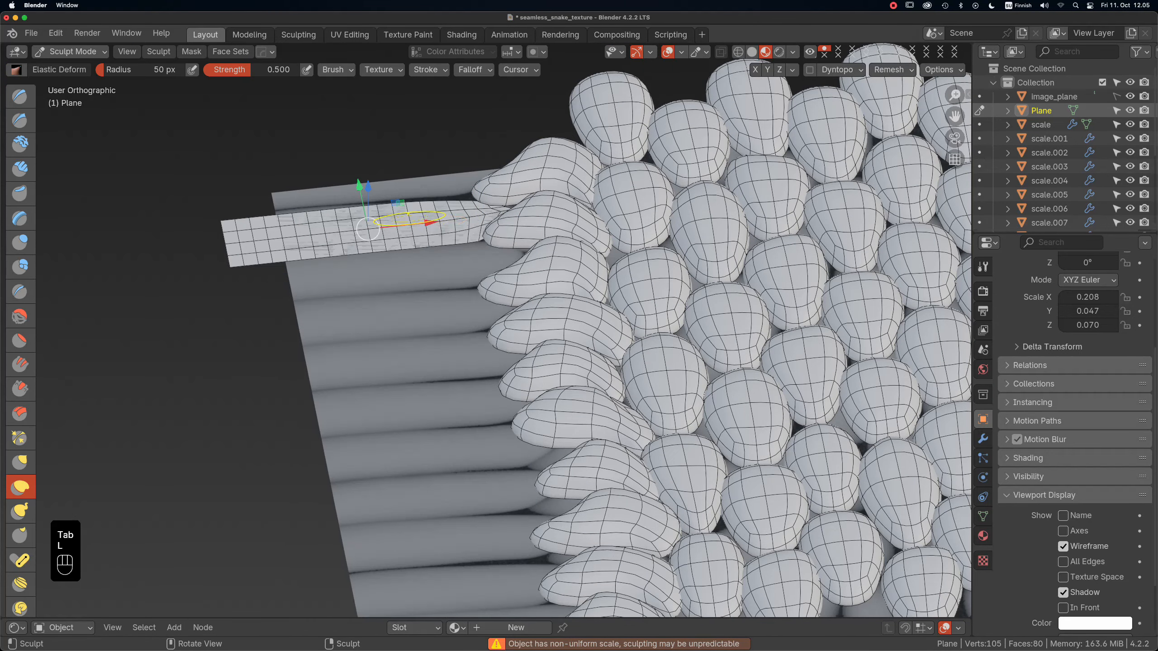
click(71, 51)
click(68, 68)
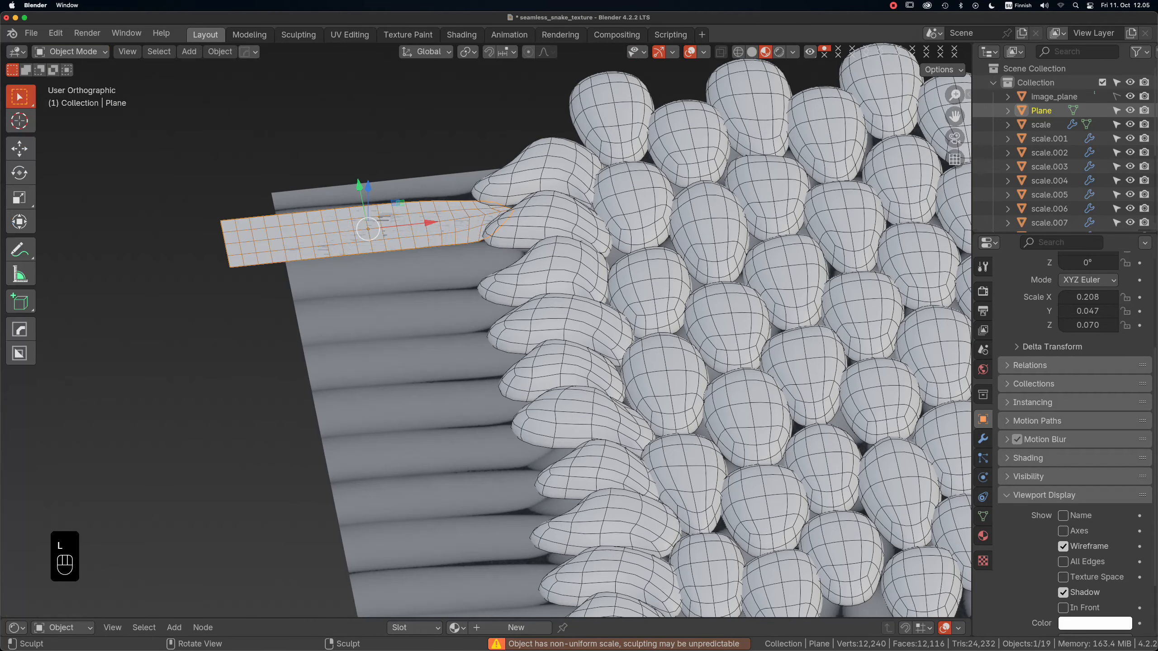
key(Tab)
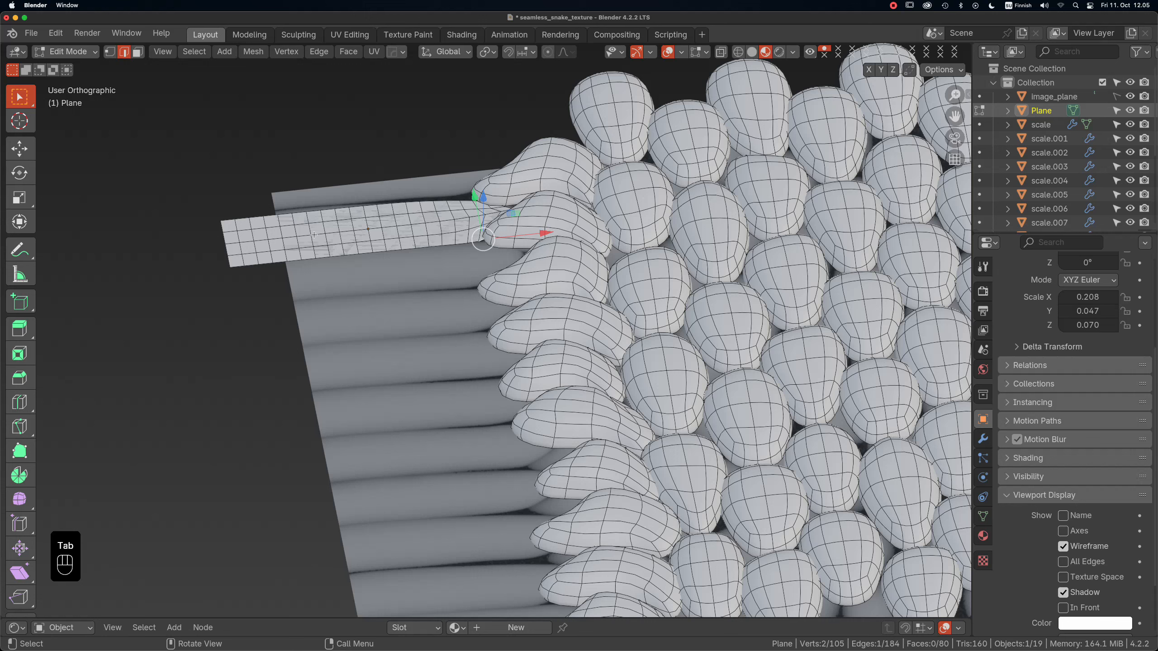
key(l)
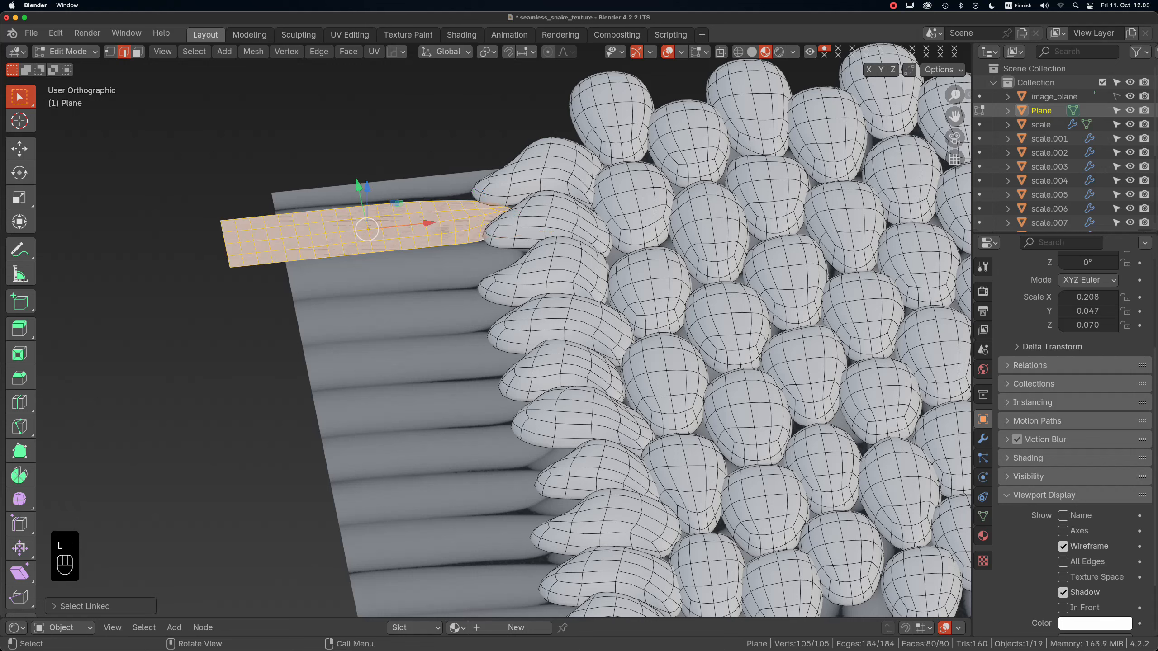
key(i)
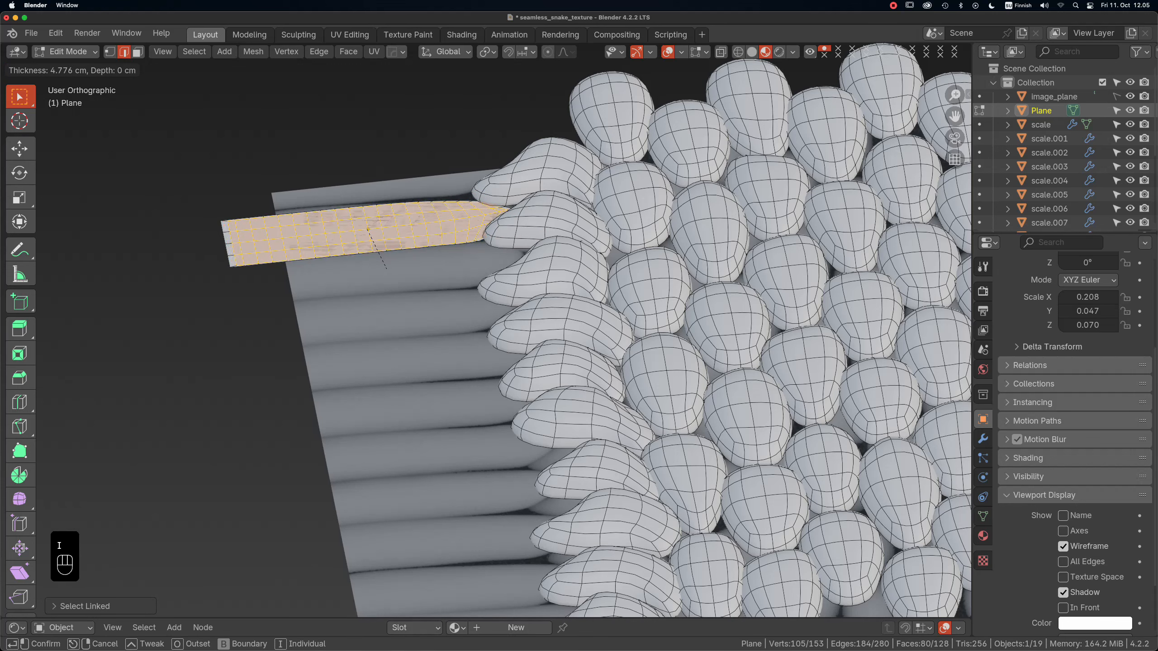
click(386, 269)
Raise the inset faces along the Z axis to give the strip thickness.
key(g)
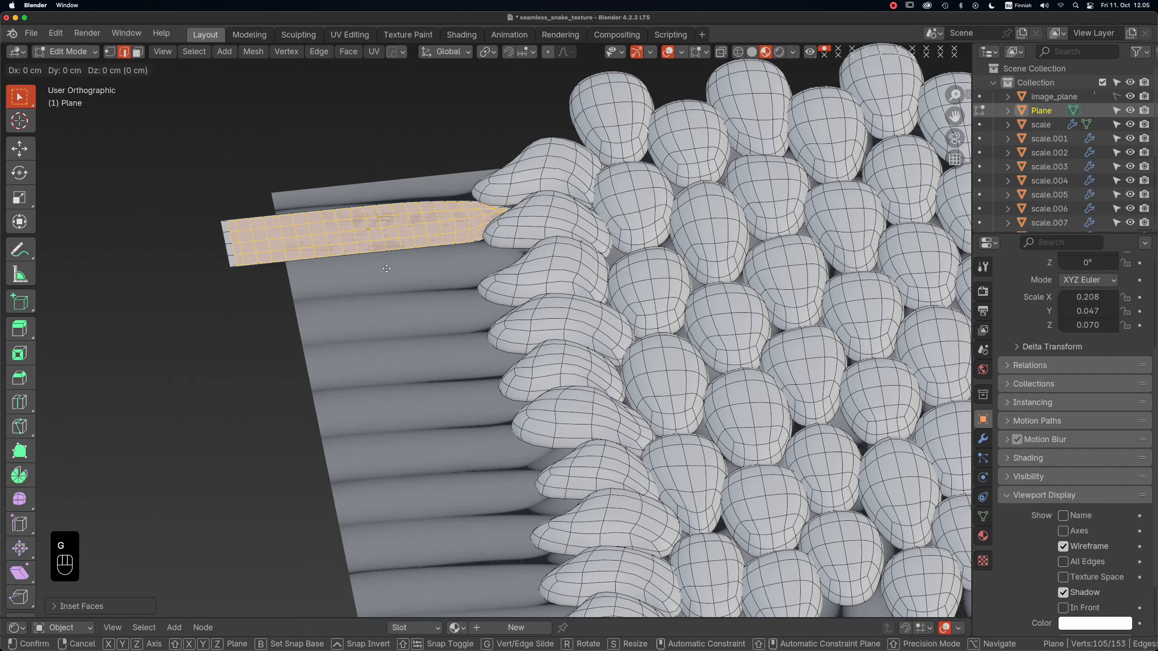
key(z)
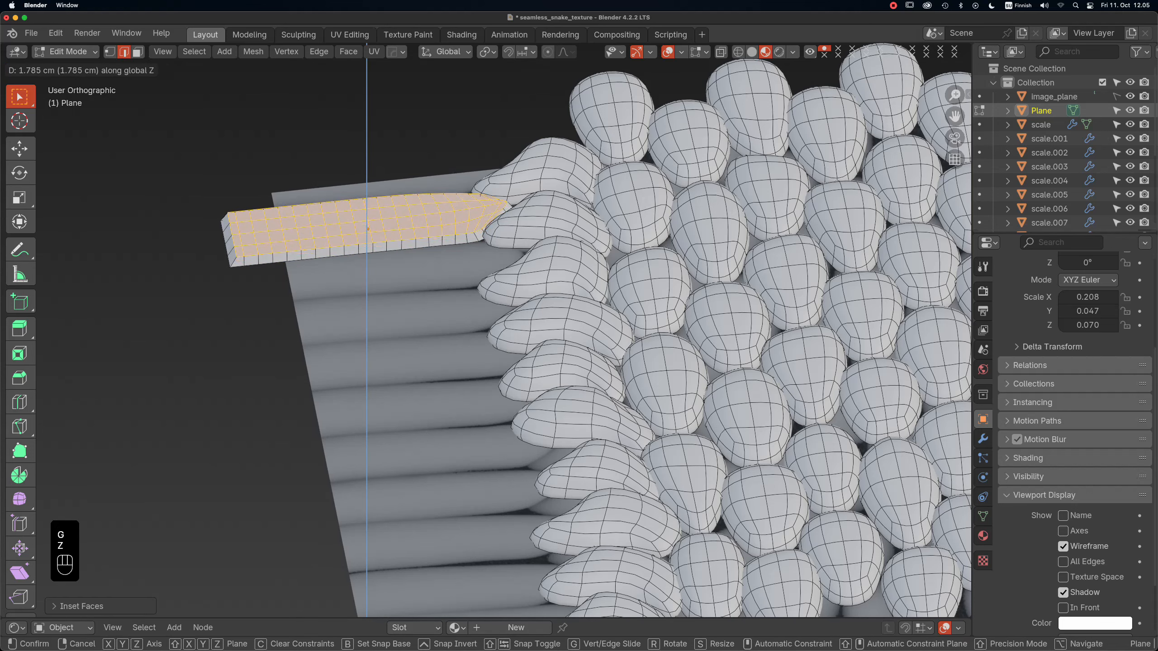
click(483, 274)
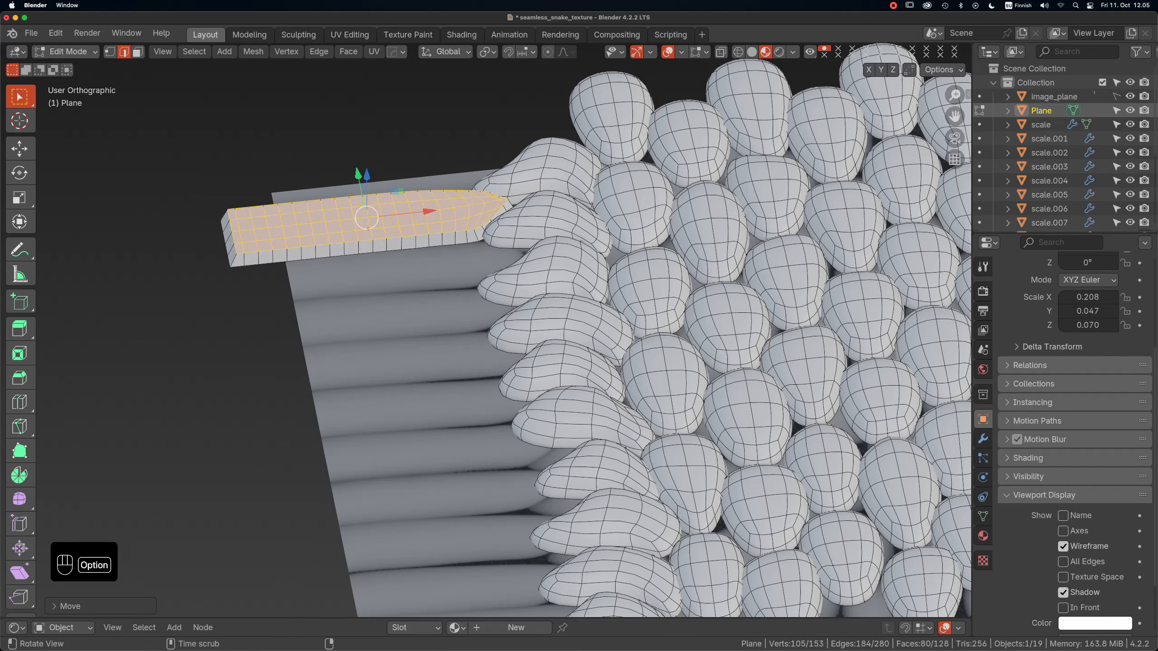
Set the snap target to Vertex and raise the strip's top faces along Z, snapping to a neighbouring transition scale's vertex.
alt+drag(483, 274, 554, 177)
scroll(552, 183, up, 4)
click(528, 51)
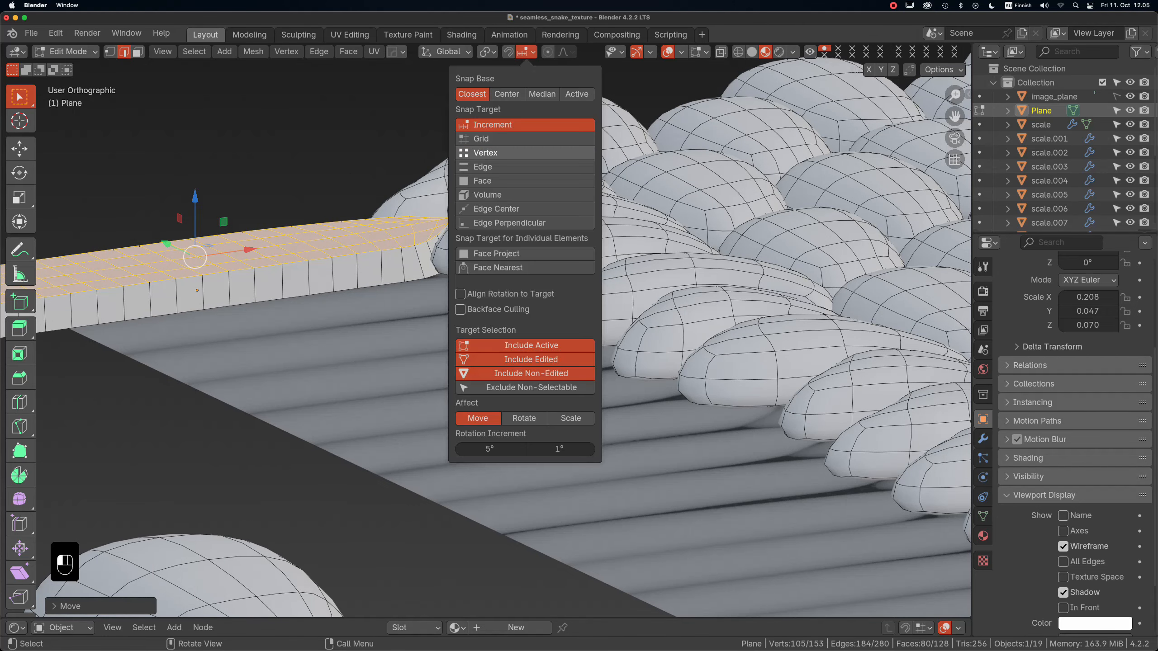
click(485, 152)
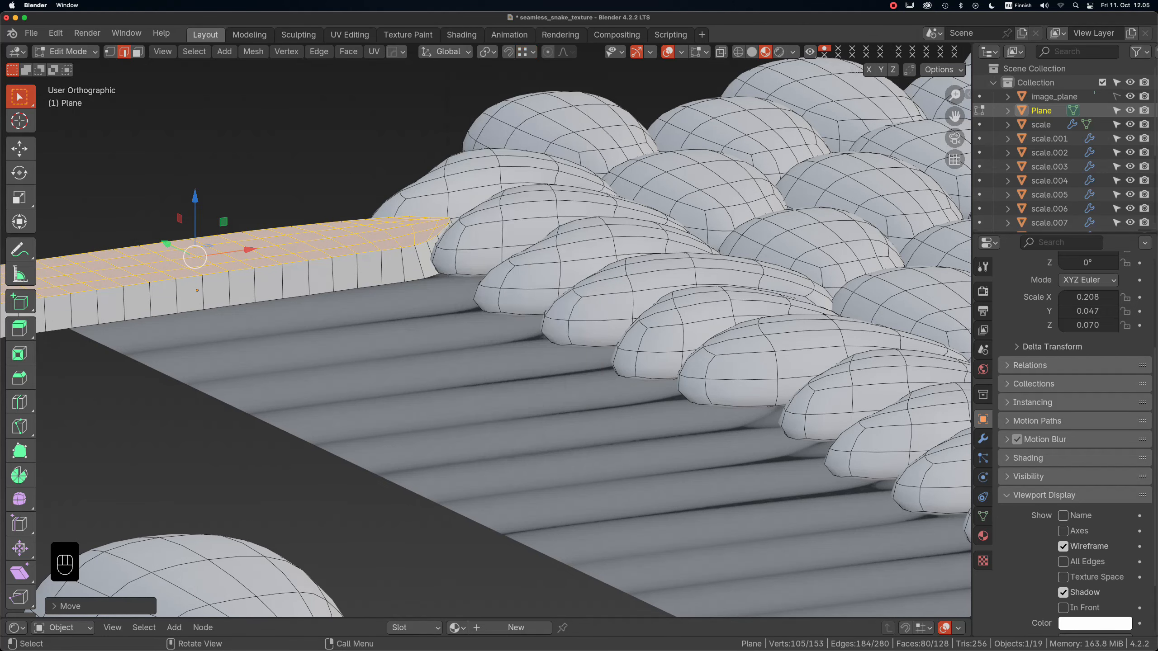
key(g)
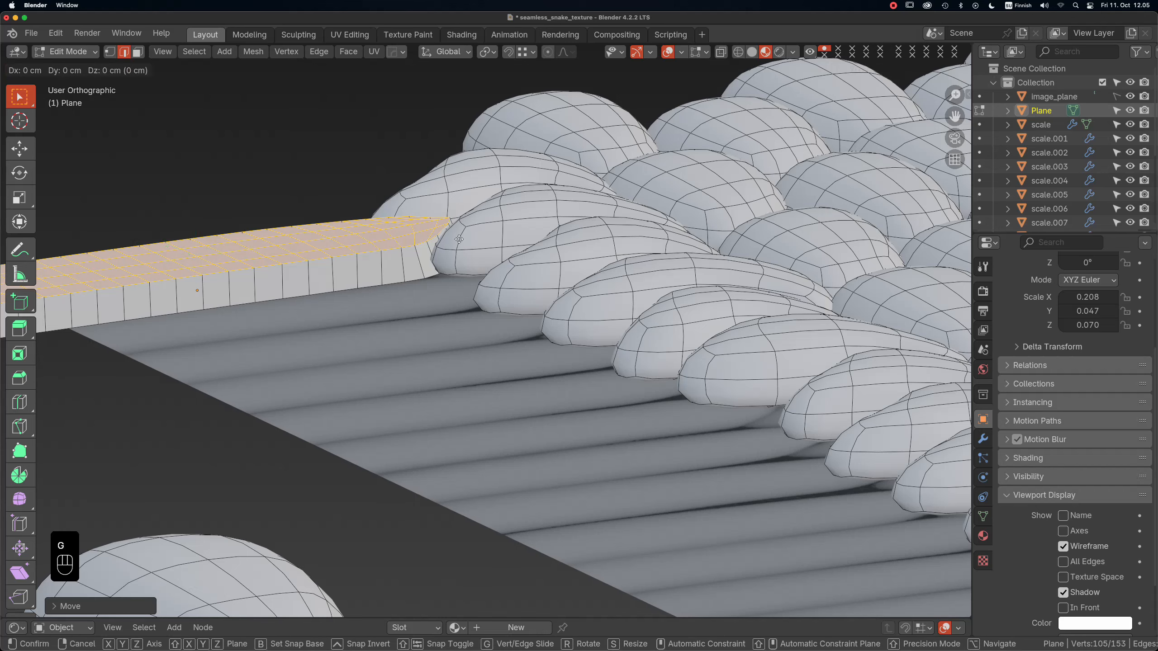
key(z)
key(ctrl)
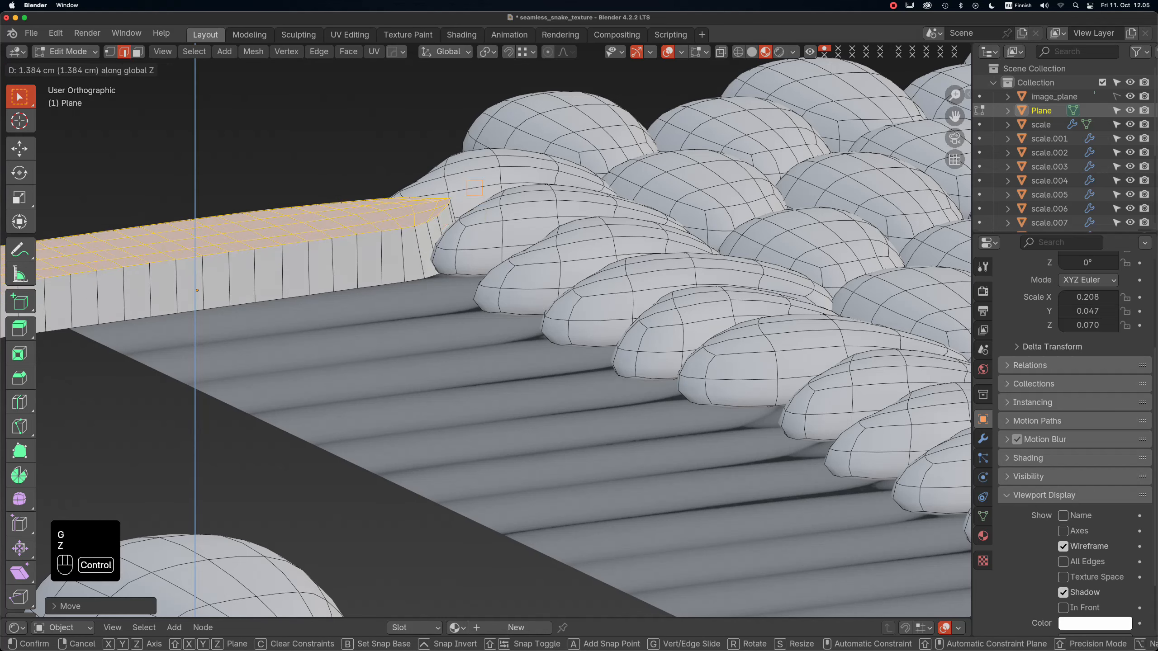
ctrl+click(499, 214)
scroll(498, 231, down, 3)
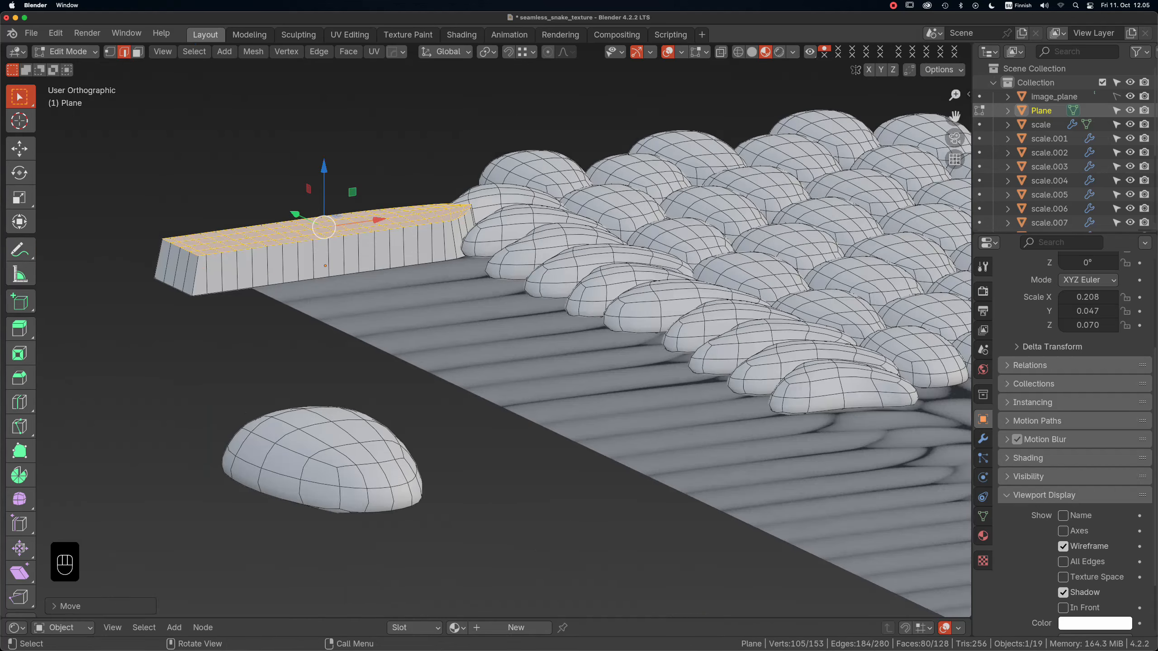
Add one horizontal loop cut around the strip's side walls.
alt+drag(498, 231, 483, 263)
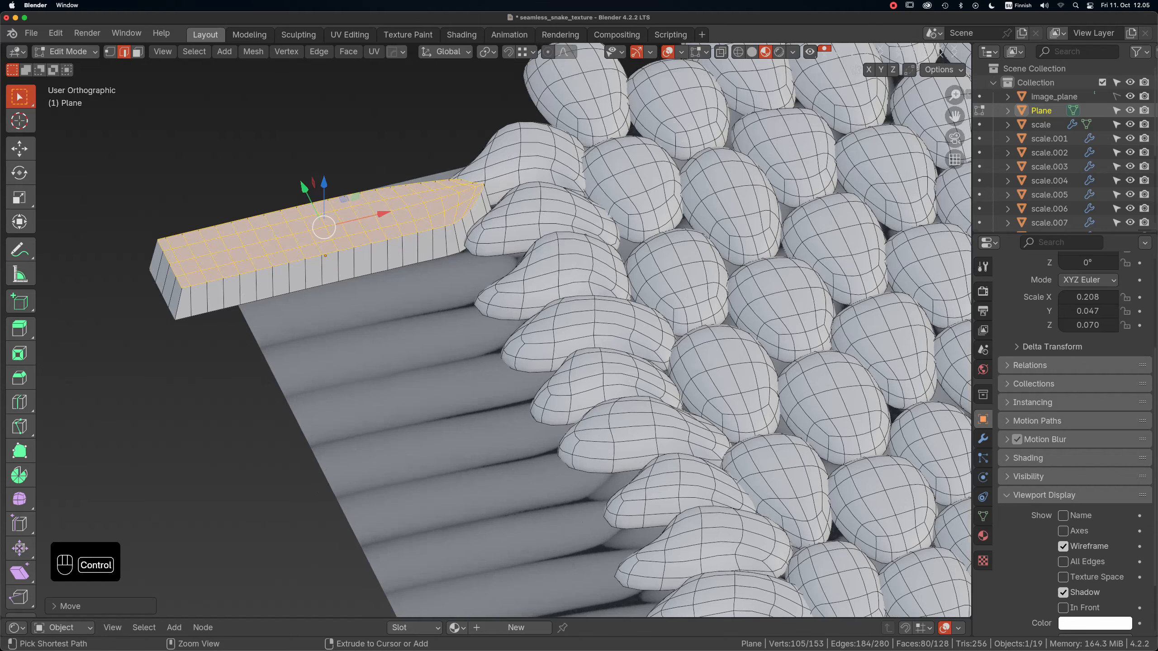
key(ctrl+r)
click(179, 306)
click(179, 307)
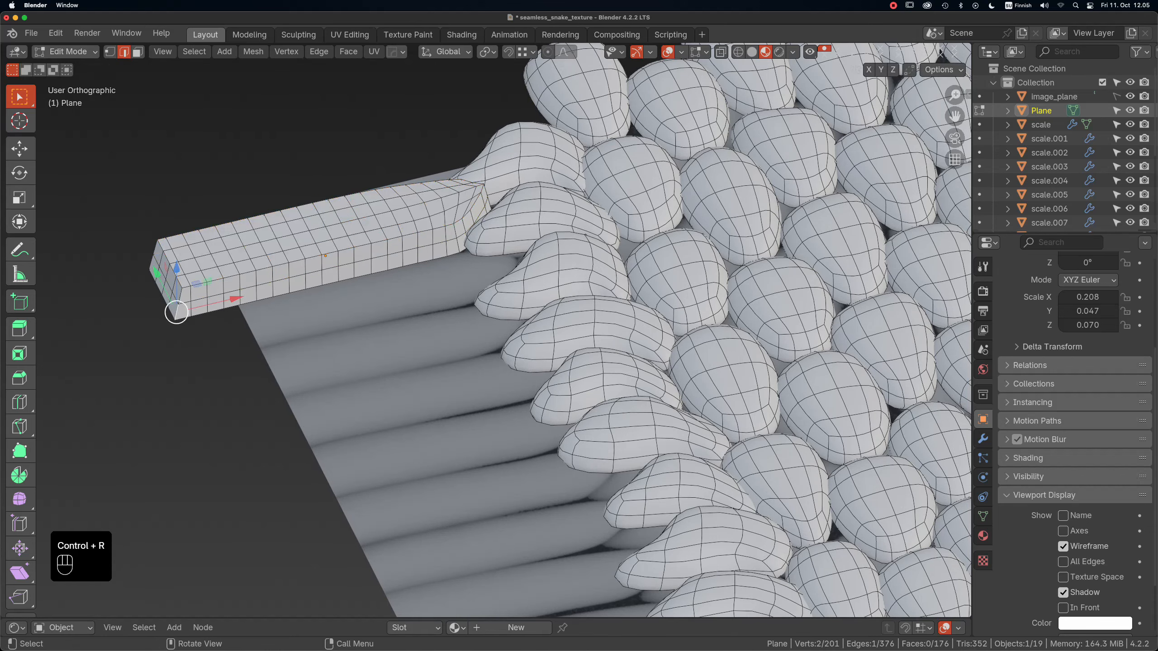
Select the top rim edges along both long sides and the tip, and apply Relax five times to round them.
alt+click(258, 270)
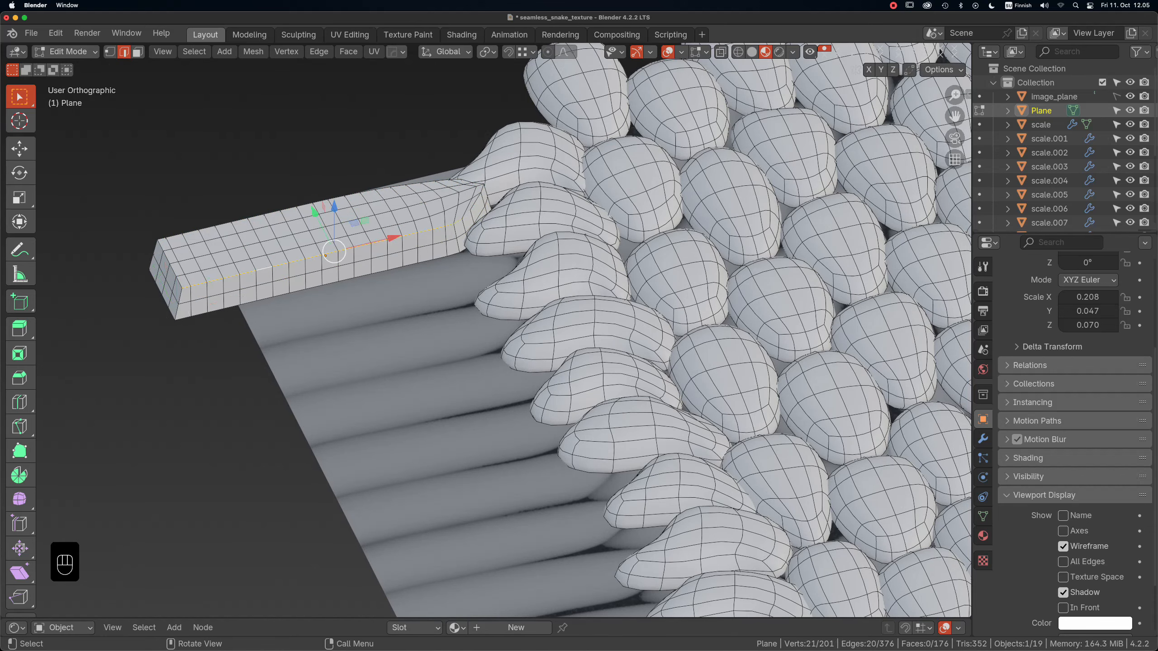
alt+drag(269, 274, 139, 299)
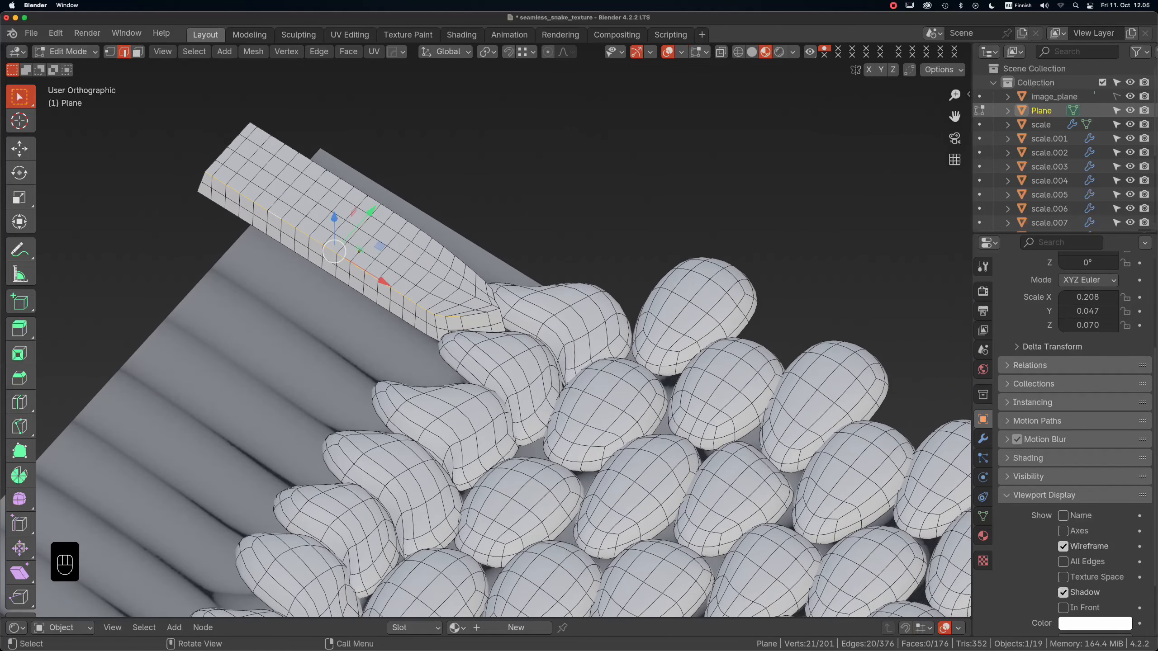
ctrl+click(474, 314)
ctrl+click(497, 305)
ctrl+click(481, 278)
ctrl+click(254, 125)
right_click(360, 217)
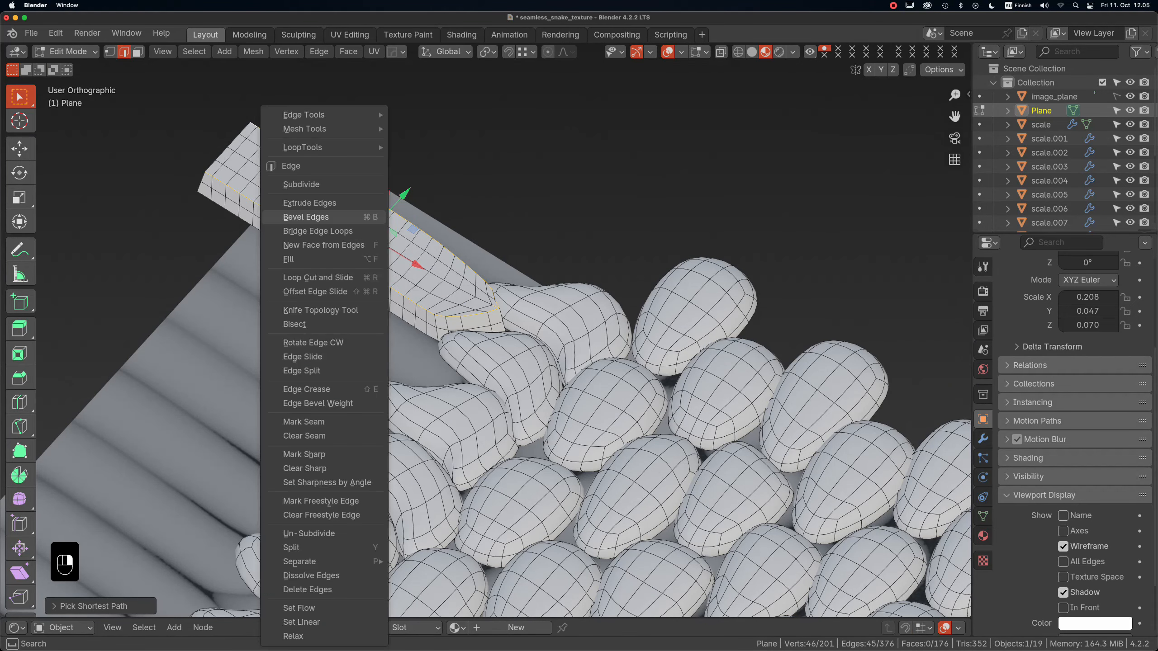
click(293, 636)
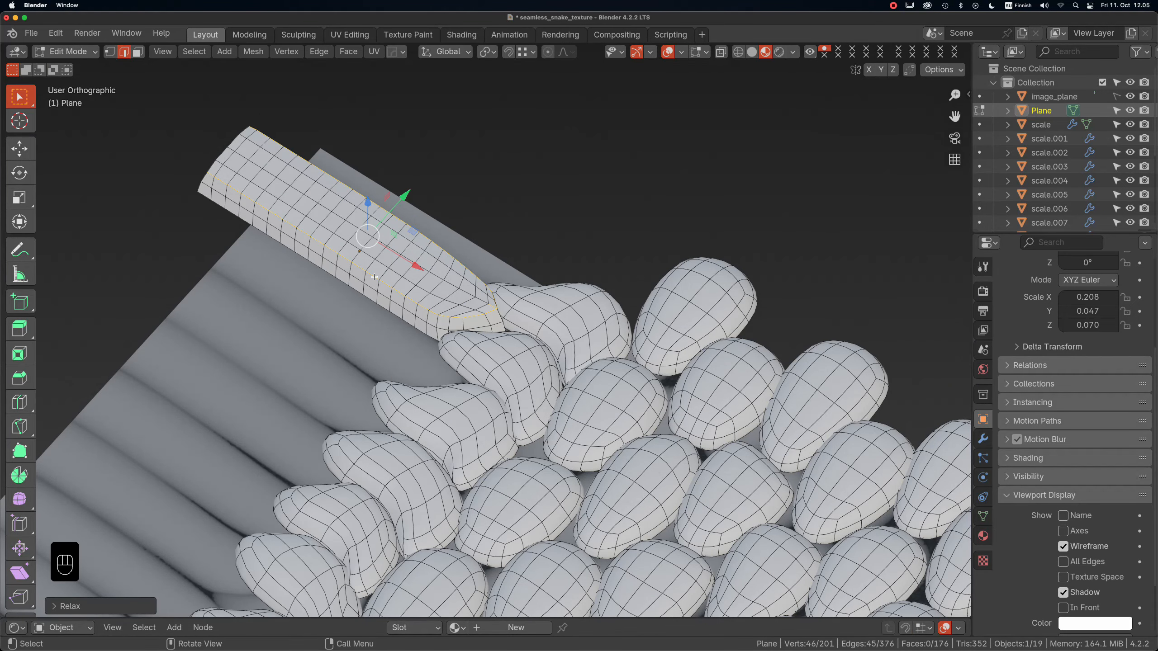
key(shift+r)
key(shift+r)
key(shift+r)
key(shift+r)
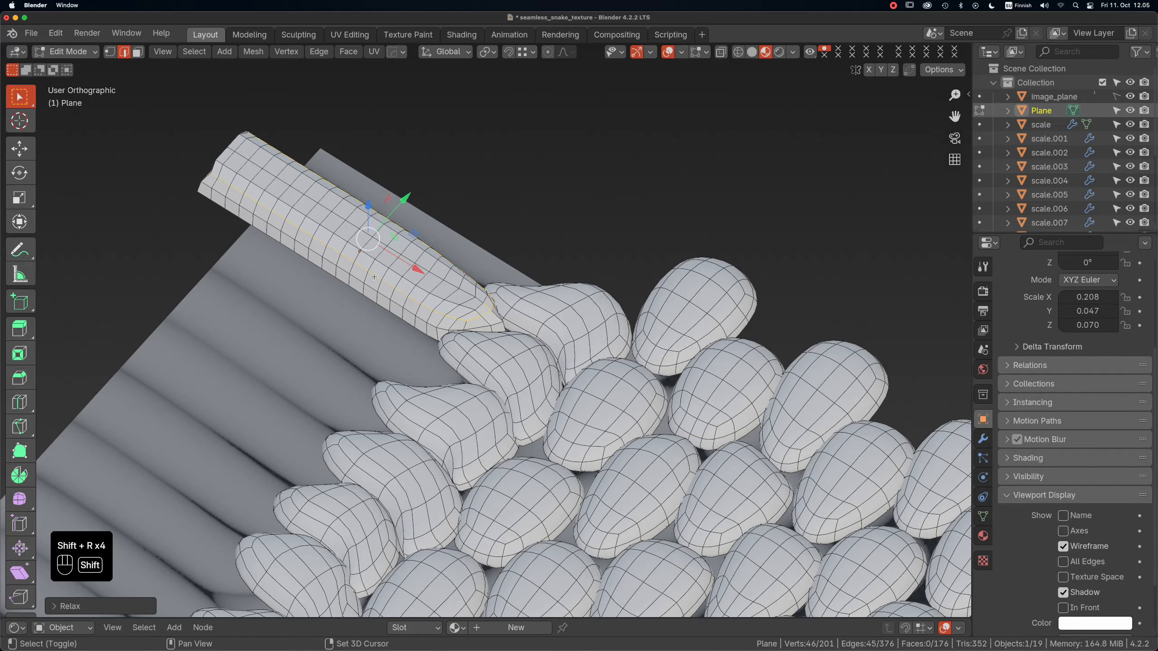
Return the strip to Object Mode and add a Subdivision modifier to it.
alt+drag(373, 277, 415, 287)
key(Tab)
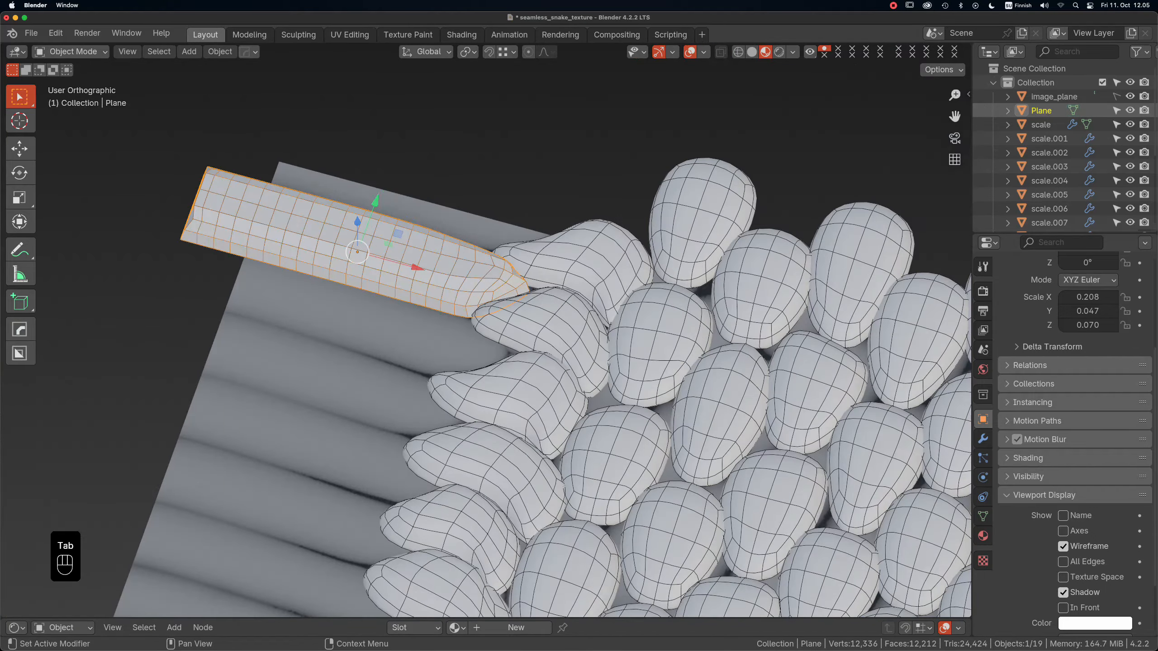
click(983, 438)
click(1048, 289)
mouse_move(1044, 289)
click(939, 473)
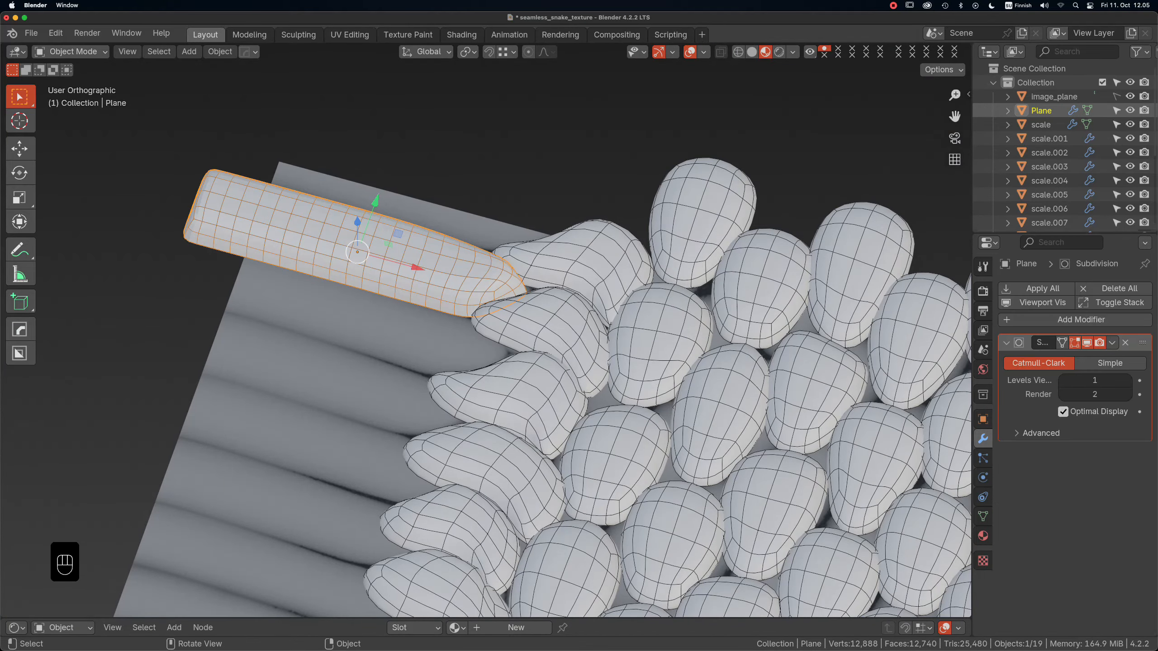
alt+drag(798, 425, 862, 385)
alt+drag(638, 411, 734, 301)
alt+drag(487, 233, 407, 301)
key(KP_7)
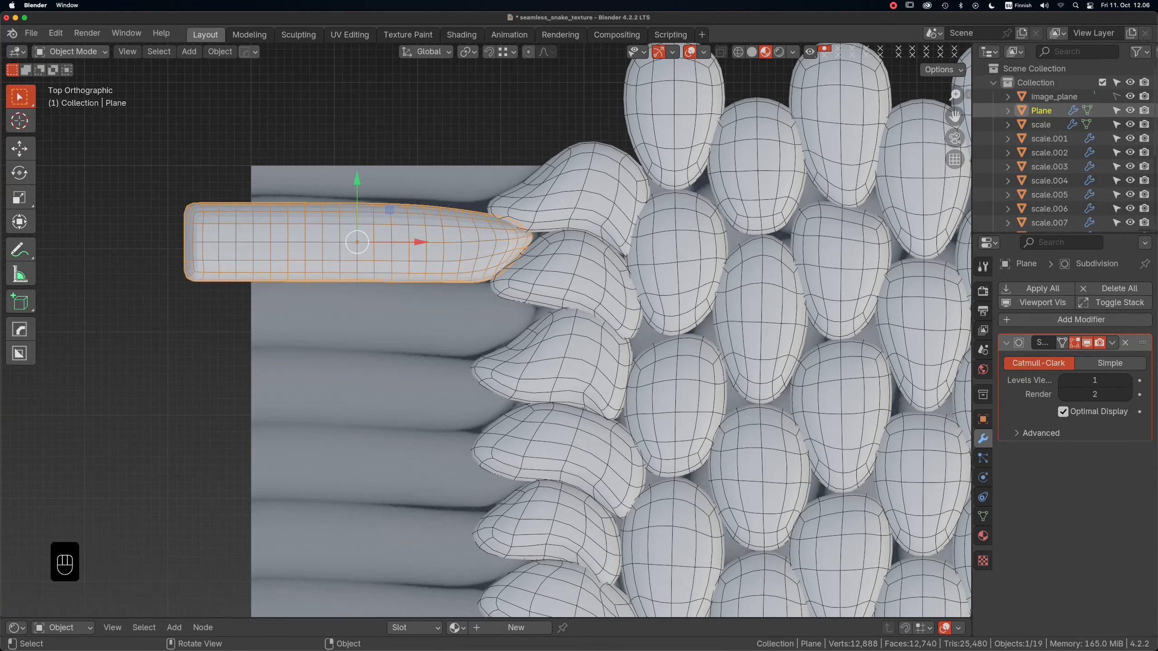
Shade the side strip smooth and reshape its lower edge with the Elastic Deform brush in Sculpt Mode.
right_click(404, 269)
click(404, 268)
click(71, 51)
click(68, 94)
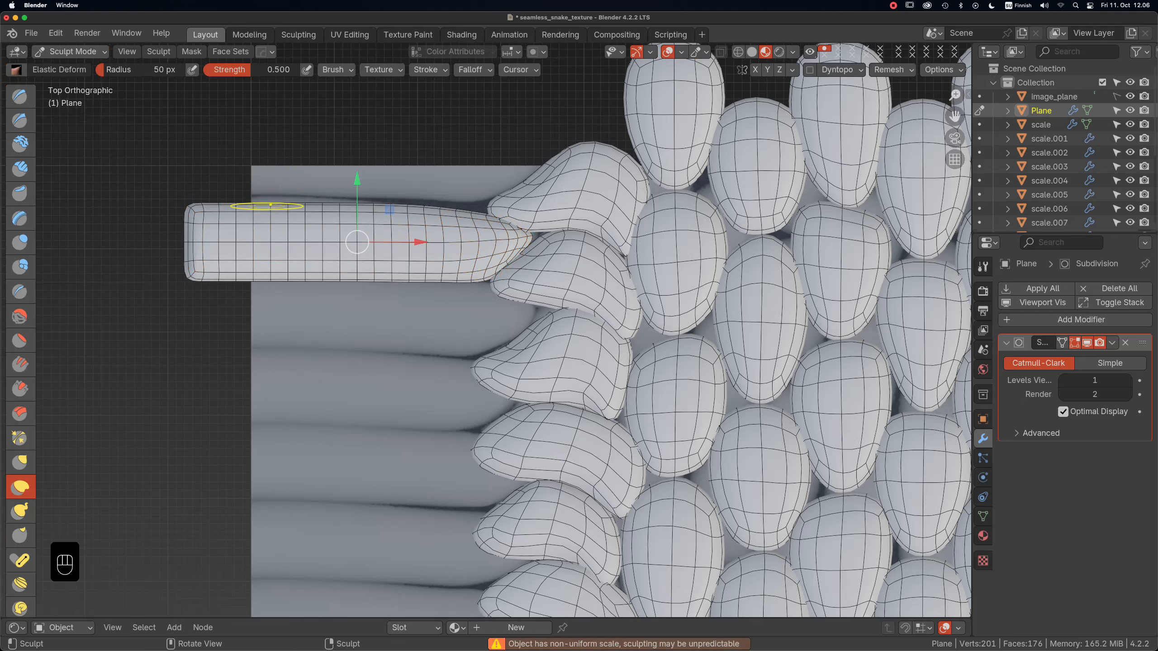
scroll(269, 206, down, 3)
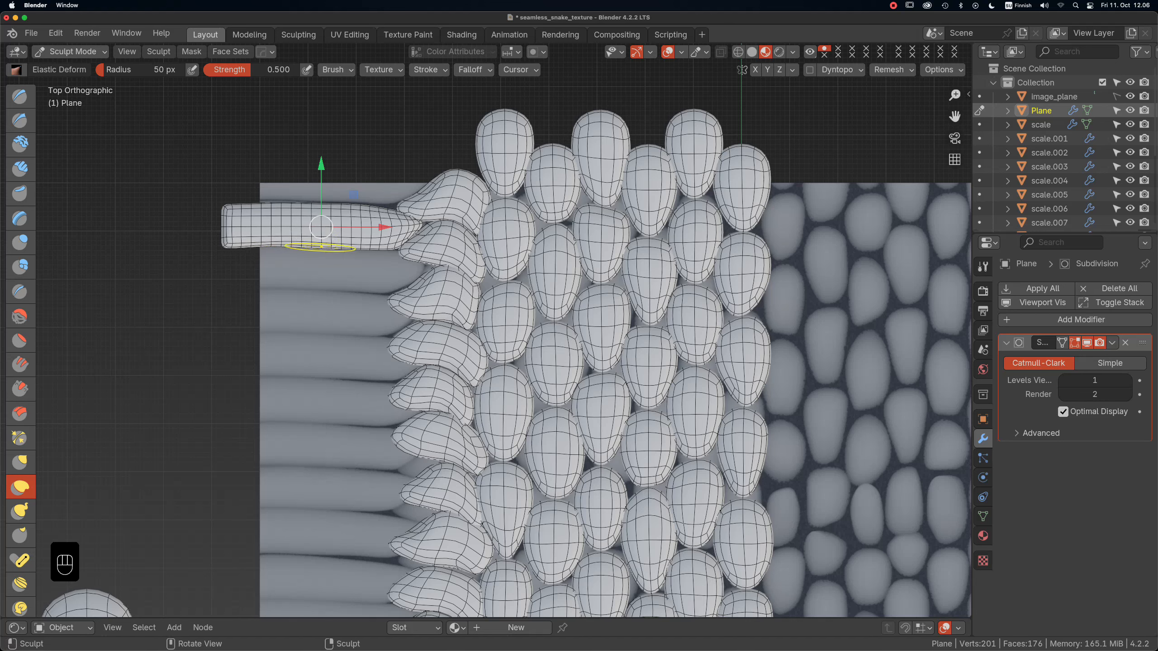
drag(322, 246, 357, 244)
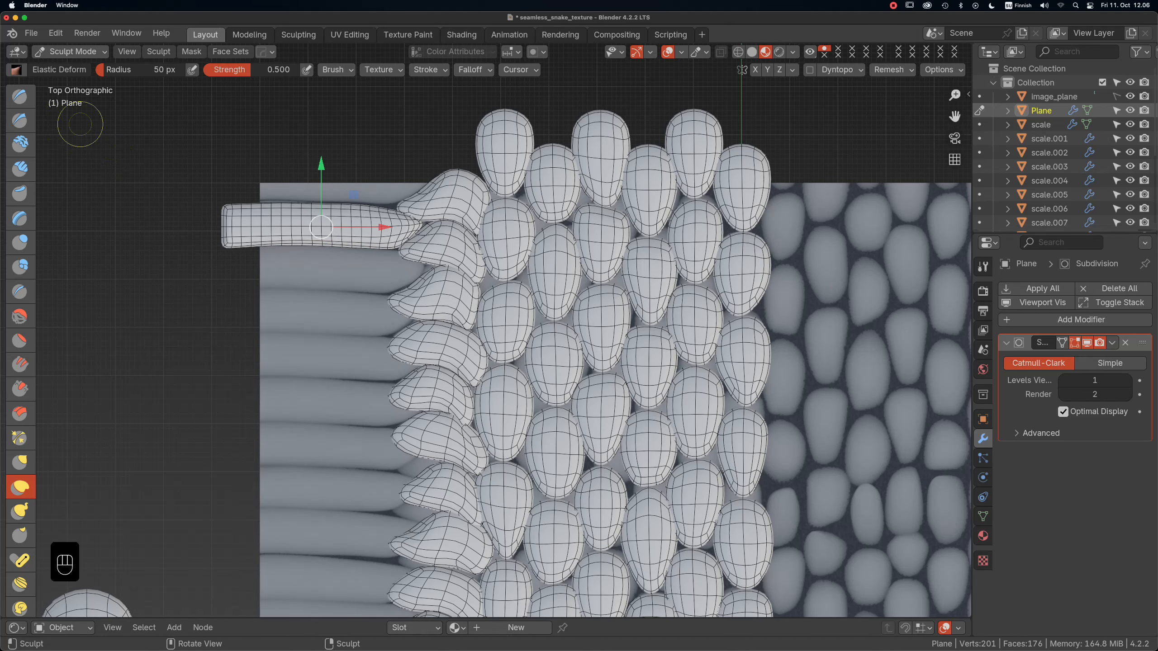
Return to Object Mode, duplicate the side strip along Y and place the copy directly above the original.
click(71, 52)
click(69, 67)
key(shift+d)
key(y)
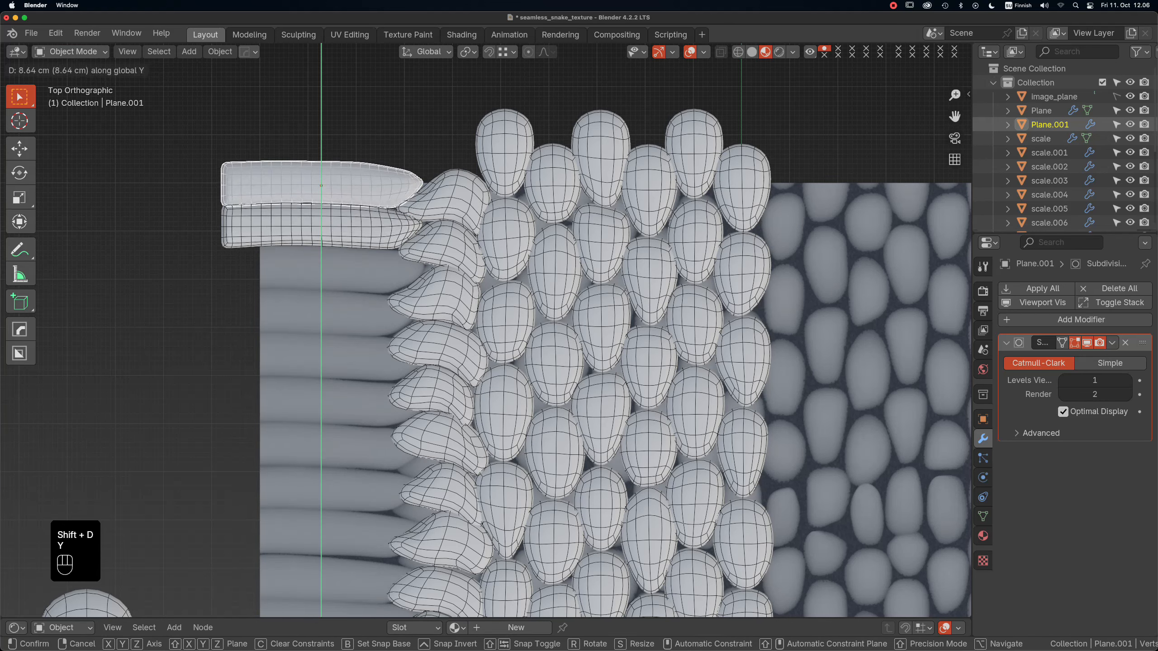
click(274, 214)
Set the Elastic Deform brush radius to 63 px and reshape the upper copy's tip and lower edge.
click(71, 52)
click(69, 95)
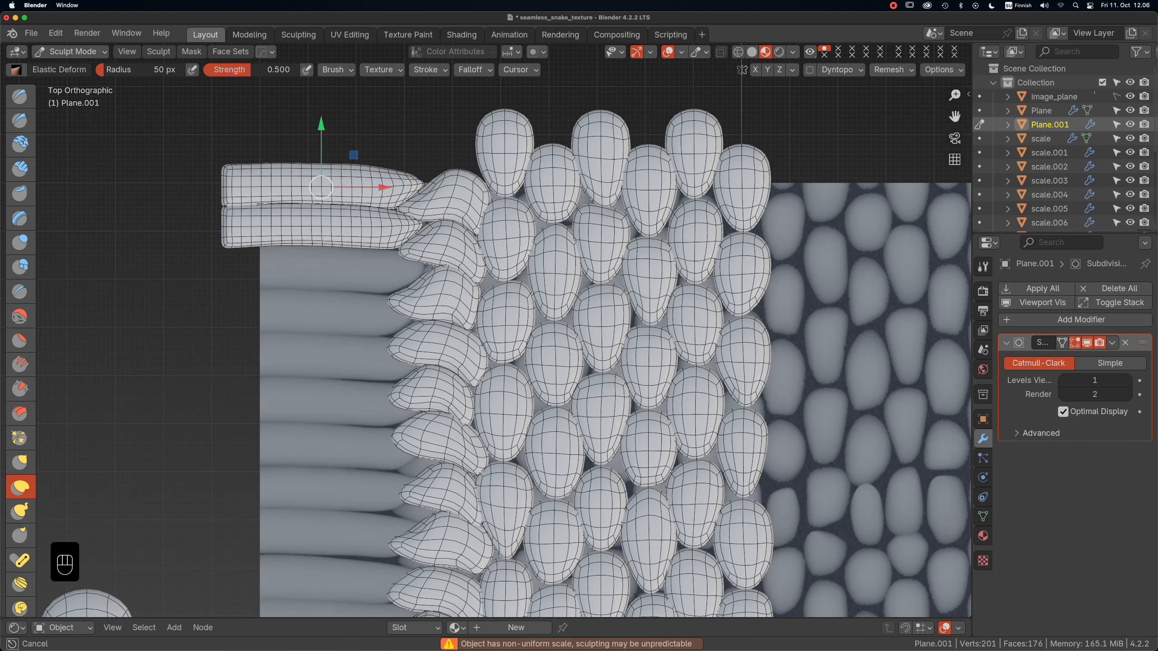
key(super+z)
key(f)
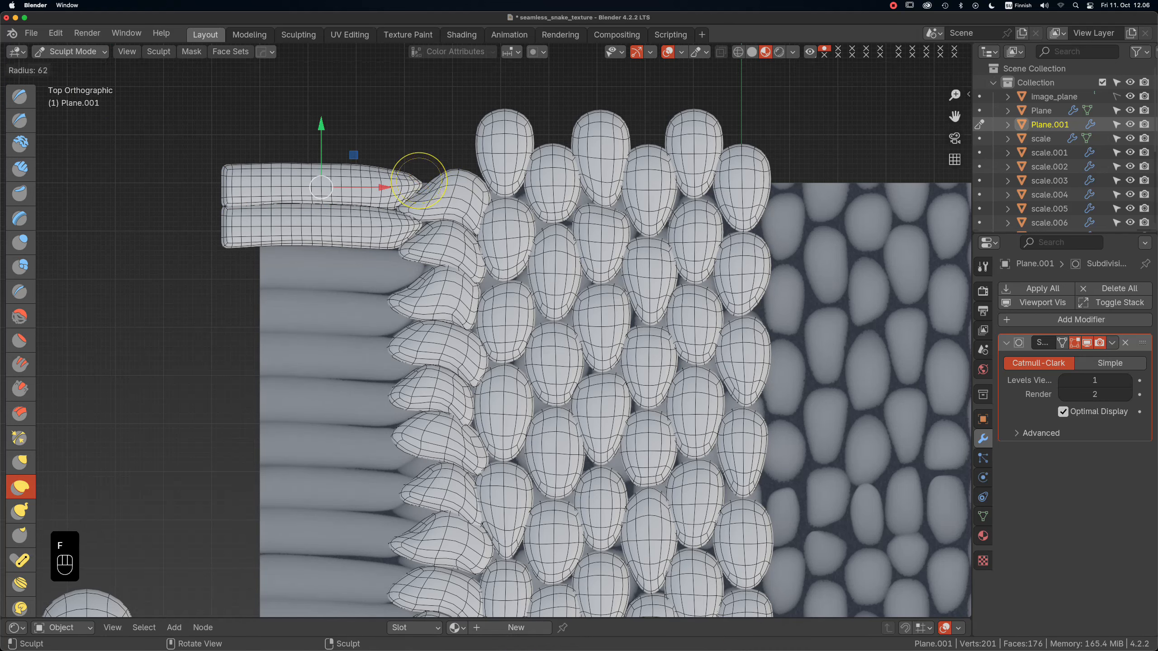
click(446, 180)
drag(424, 183, 431, 180)
drag(276, 205, 276, 209)
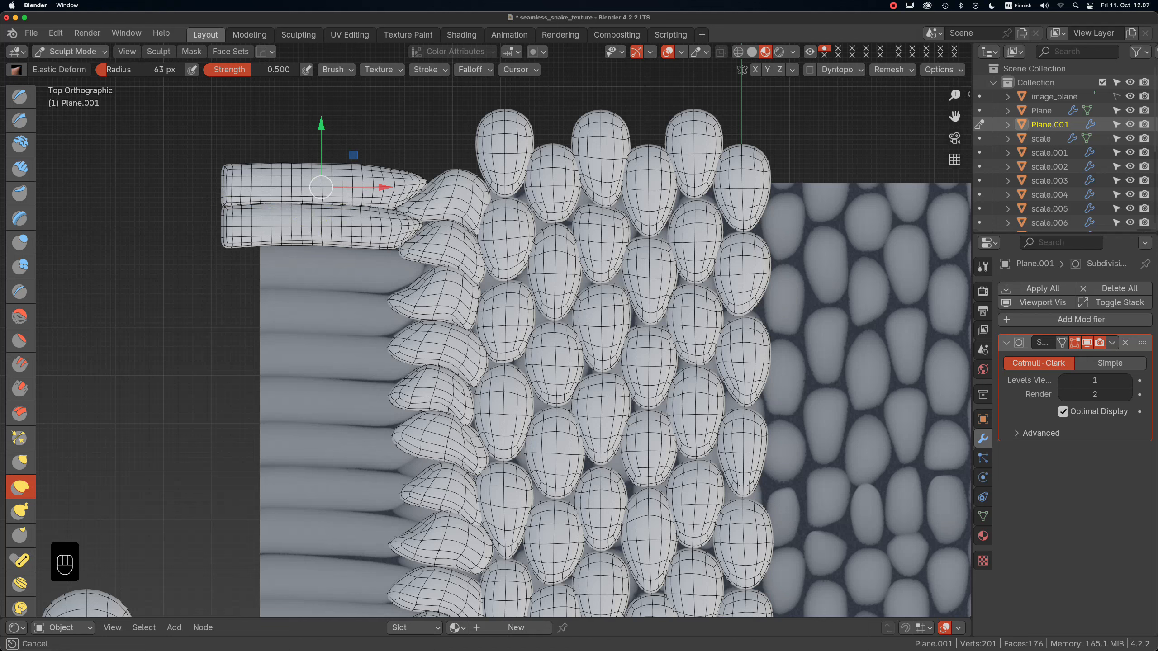
Duplicate both side strips along Y in Object Mode and place the pair below the originals.
key(ctrl+Tab)
shift+click(232, 228)
key(shift+d)
key(y)
click(232, 316)
Sculpt the third side strip, pulling its upper edge up toward the strip above and extending its tip.
click(233, 278)
key(ctrl+Tab)
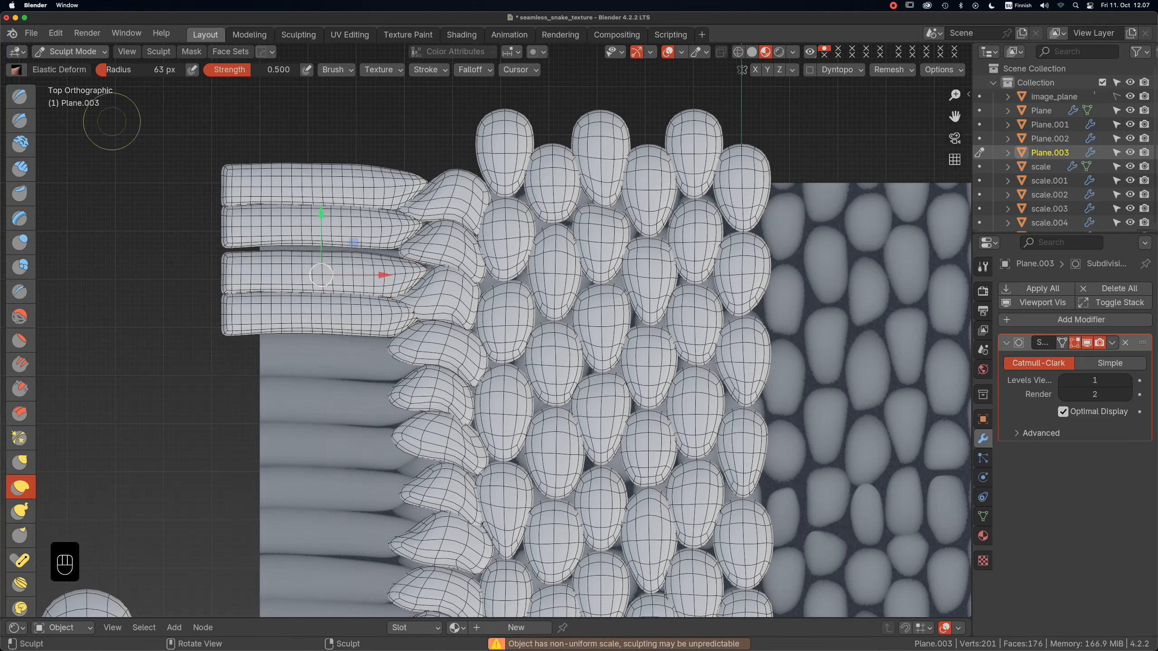
drag(276, 255, 276, 249)
drag(348, 254, 360, 249)
scroll(373, 248, up, 2)
scroll(446, 281, down, 3)
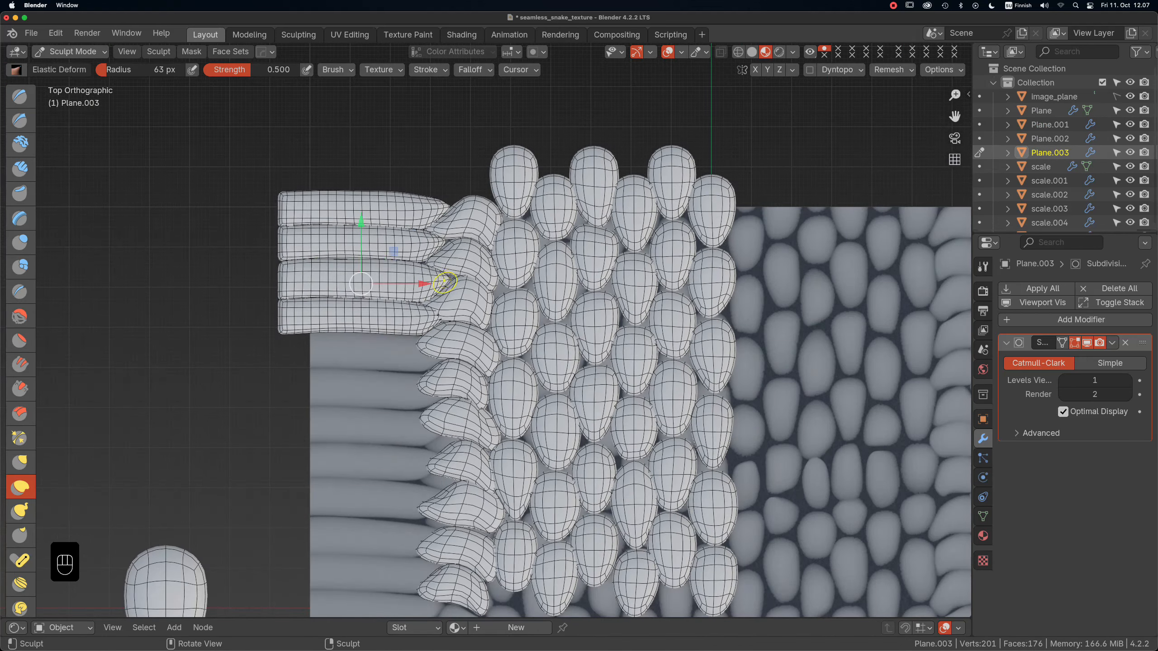
drag(443, 281, 448, 281)
Move the fourth side strip down along Y by about 0.66 cm in Object Mode.
click(72, 52)
click(71, 67)
click(430, 325)
scroll(432, 325, up, 1)
key(g)
key(y)
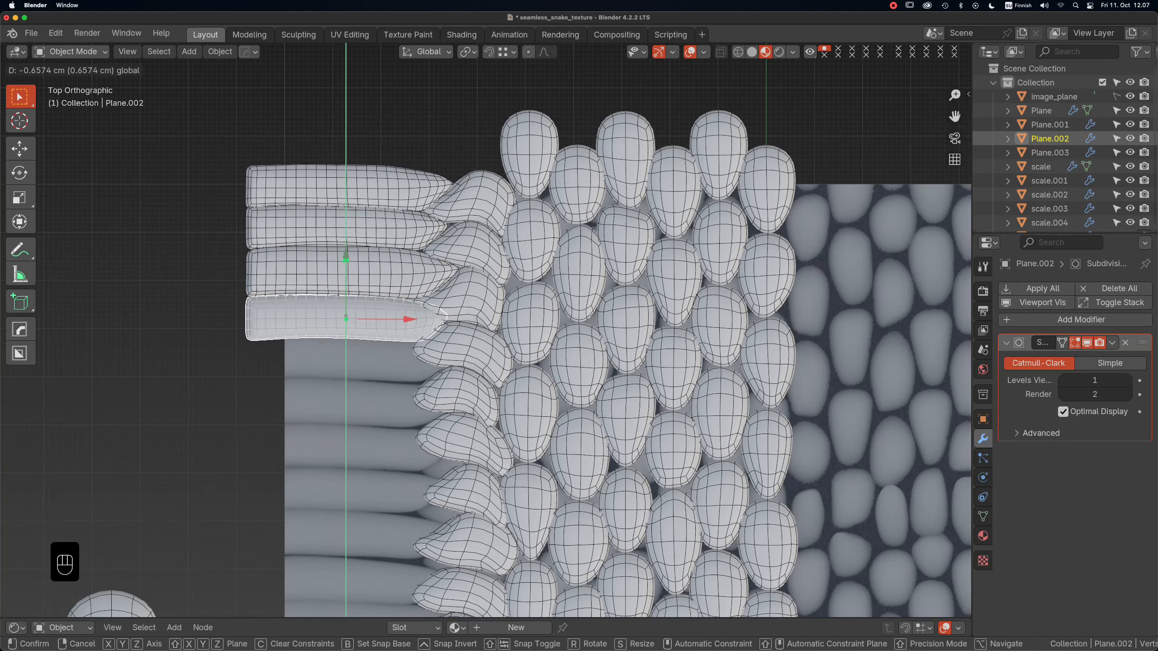
click(433, 329)
Pull the fourth side strip's lower edge slightly downward with the Elastic Deform brush.
click(72, 52)
click(71, 95)
drag(404, 336, 404, 340)
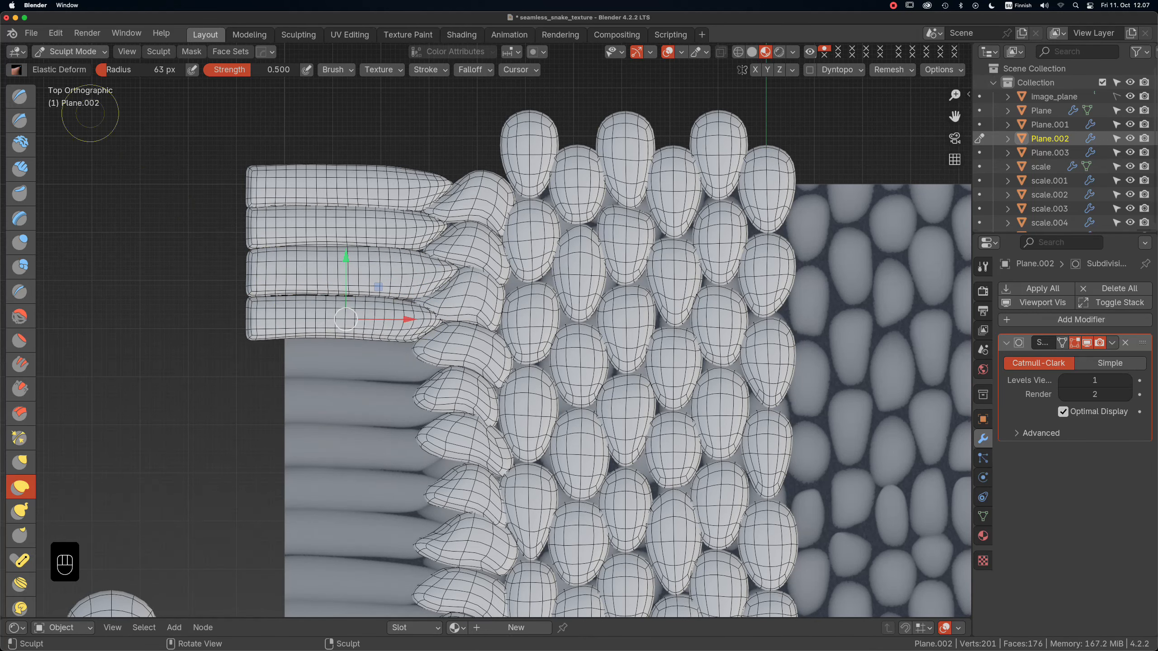
Duplicate all four side strips about 37 cm down along Y to continue the row over the reference.
click(71, 52)
click(71, 67)
shift+click(397, 273)
shift+click(399, 228)
shift+click(403, 189)
scroll(460, 206, down, 2)
key(shift+d)
key(y)
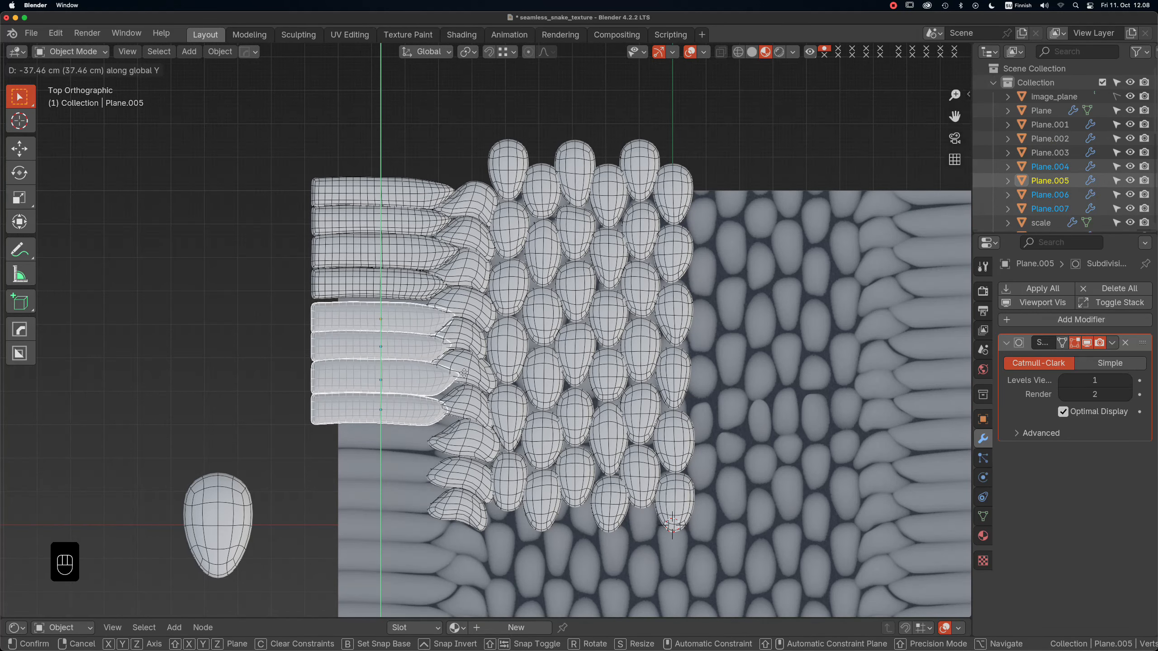
click(432, 328)
Shift the seventh and eighth strips down along Y, and nudge the sixth strip slightly down to match the reference.
click(402, 383)
shift+click(401, 412)
drag(381, 334, 381, 341)
click(401, 348)
drag(381, 284, 380, 286)
Sculpt the fifth side strip's upper edge upward to close the gap above it, and reshape its tip.
scroll(371, 364, up, 2)
click(392, 303)
click(72, 52)
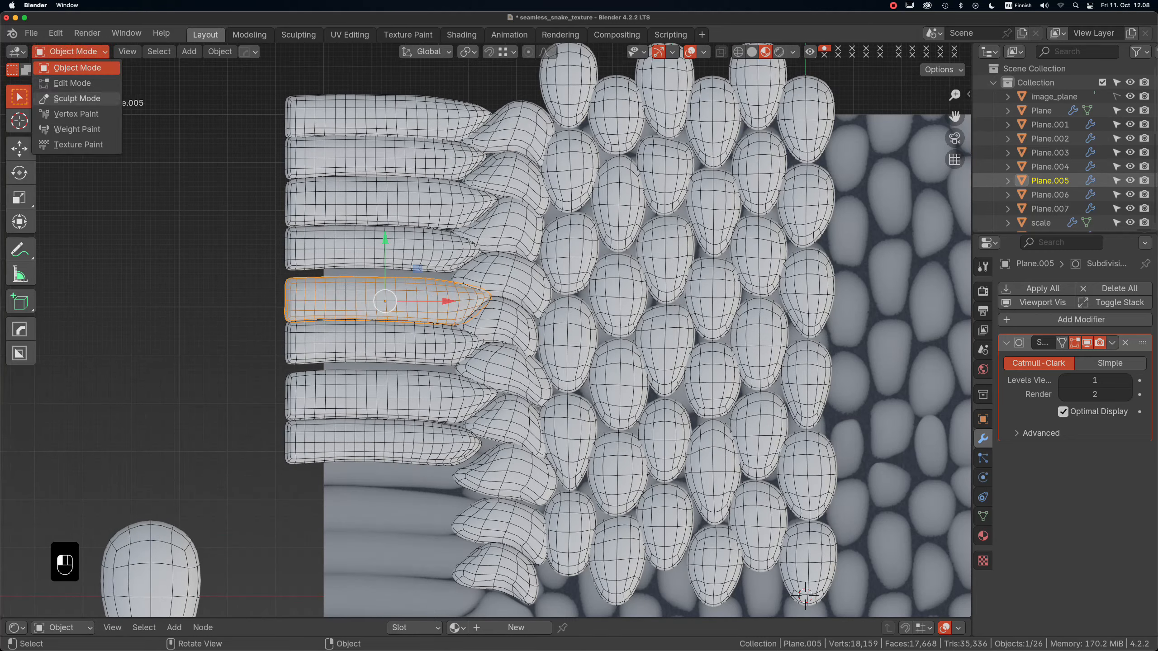
click(70, 96)
drag(310, 280, 310, 273)
drag(383, 279, 383, 272)
mouse_move(442, 284)
mouse_down()
mouse_move(473, 295)
mouse_move(475, 310)
mouse_up()
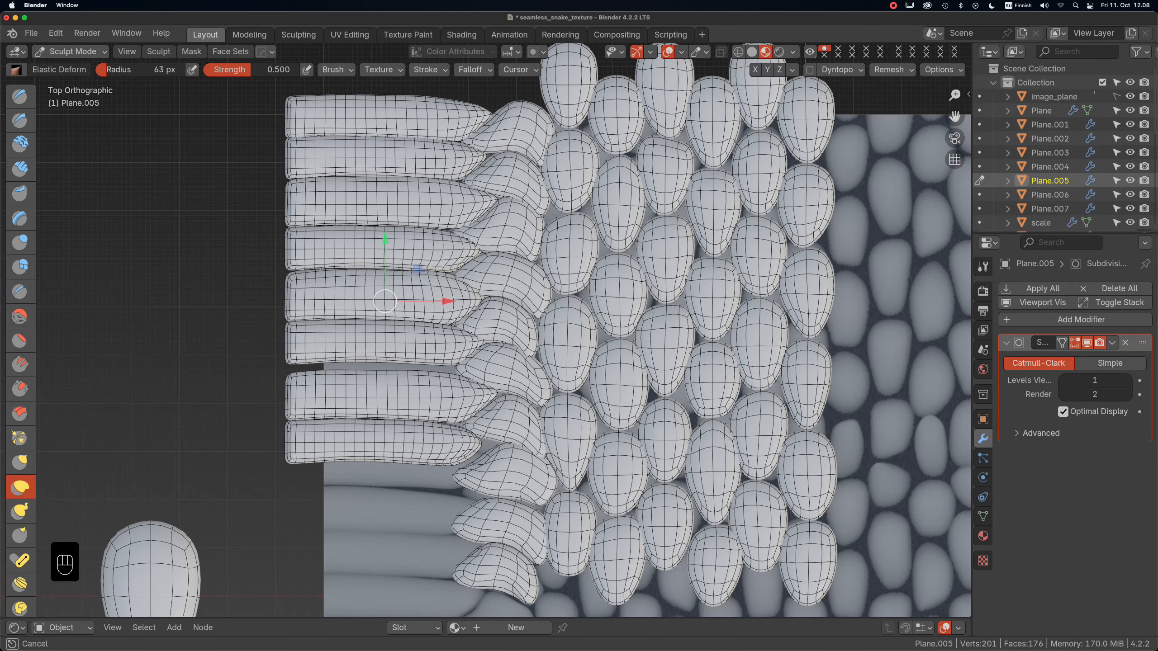
Sculpt the sixth side strip's lower edge downward to close the gap to the seventh strip.
click(70, 51)
click(70, 67)
click(387, 342)
click(71, 51)
click(70, 97)
drag(339, 361, 339, 367)
drag(432, 362, 432, 367)
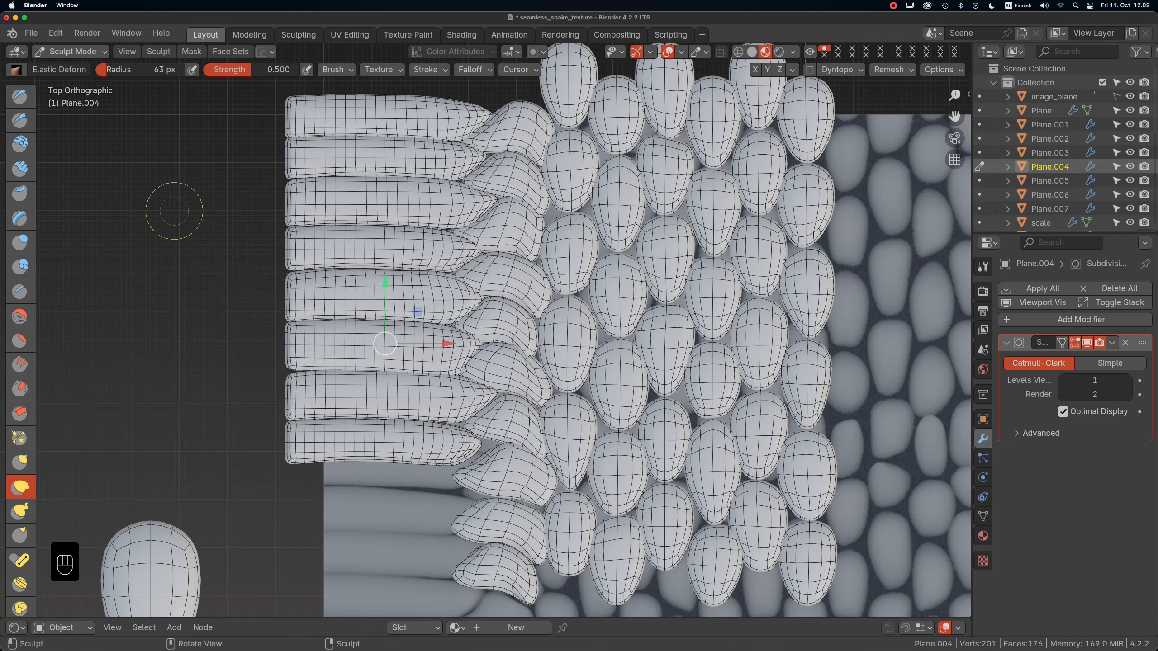
Sculpt the eighth side strip, extending its tip toward the transition scales and widening its upper and lower edges.
click(70, 52)
click(71, 67)
click(401, 442)
click(71, 51)
click(71, 97)
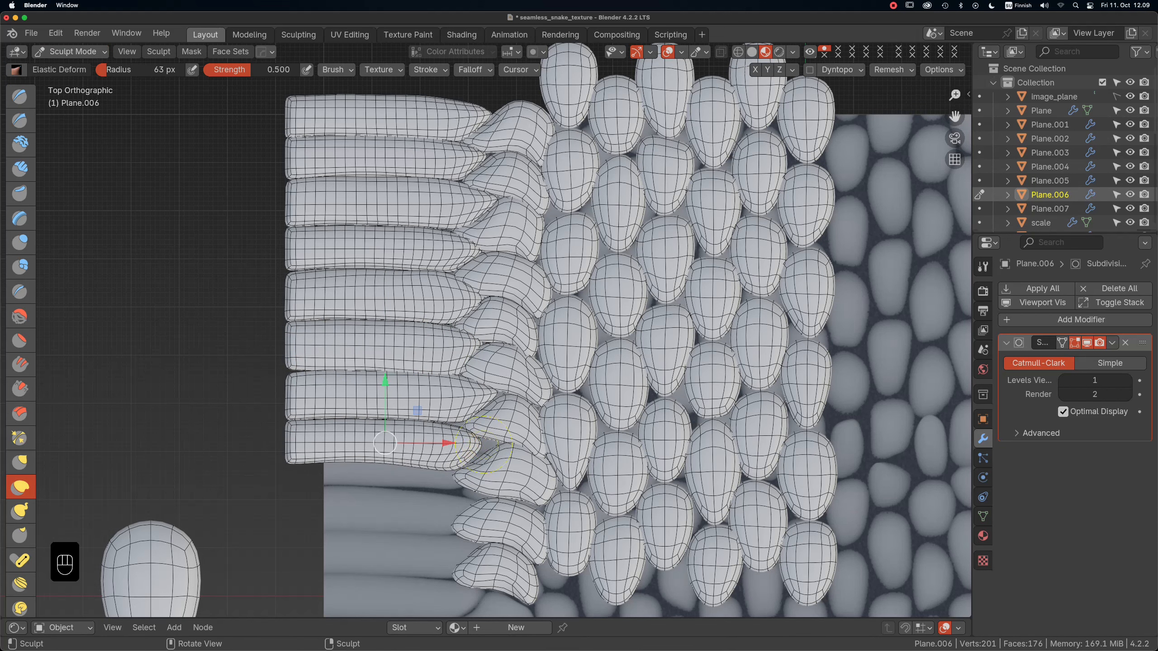
drag(479, 444, 496, 444)
drag(451, 425, 452, 421)
drag(396, 464, 396, 470)
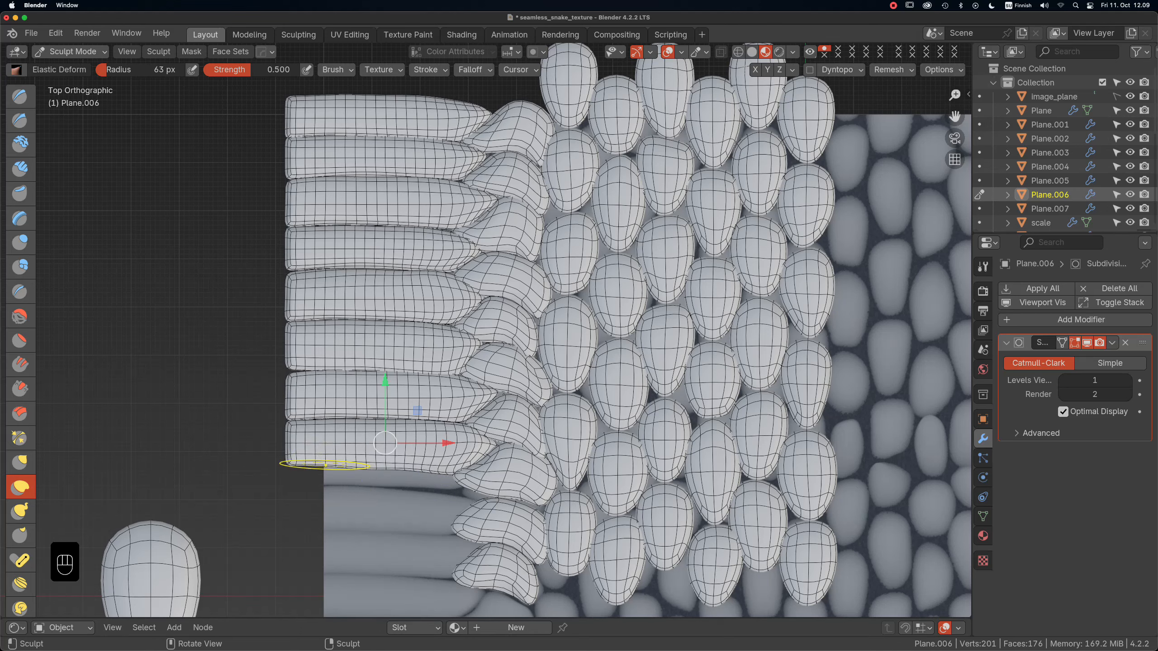
drag(326, 465, 326, 468)
Duplicate the third to sixth side strips down along Y and place the copies below the eighth strip.
scroll(335, 334, down, 2)
key(ctrl+Tab)
click(358, 309)
shift+click(358, 342)
shift+click(358, 276)
shift+click(357, 243)
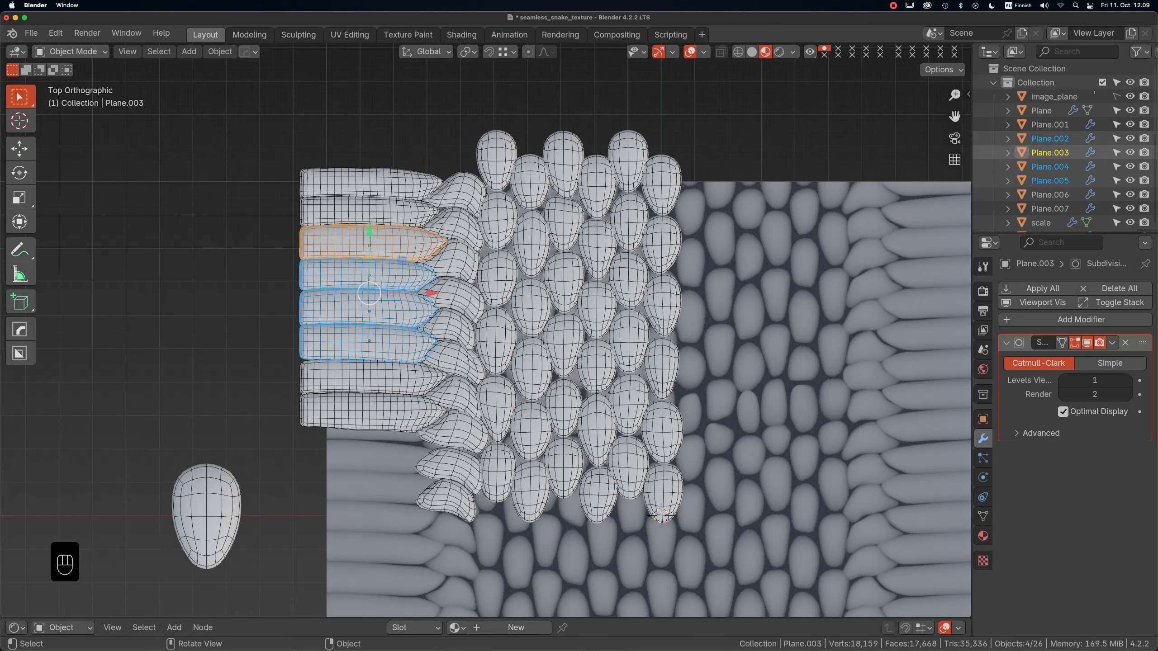
key(shift+d)
key(y)
click(358, 448)
Delete the lowest of the new side strips from the file.
click(358, 546)
key(x)
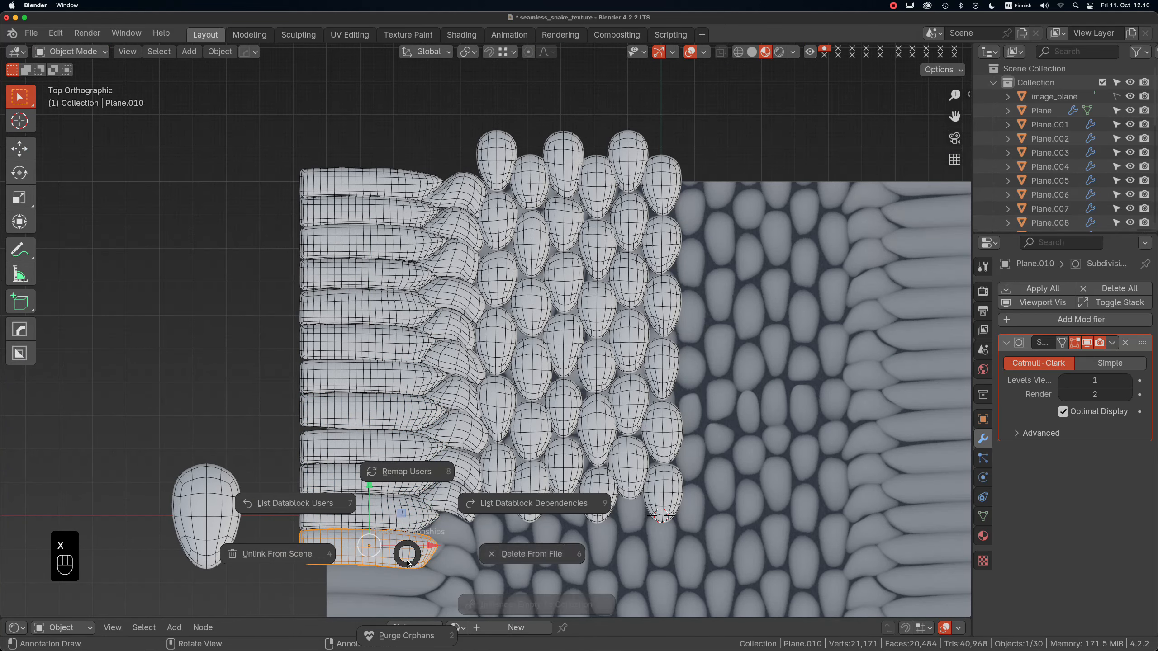
click(492, 555)
Sculpt the ninth side strip's upper edge upward to close the gap to the eighth strip.
click(395, 454)
scroll(396, 463, up, 3)
alt+shift+drag(395, 464, 410, 433)
click(71, 51)
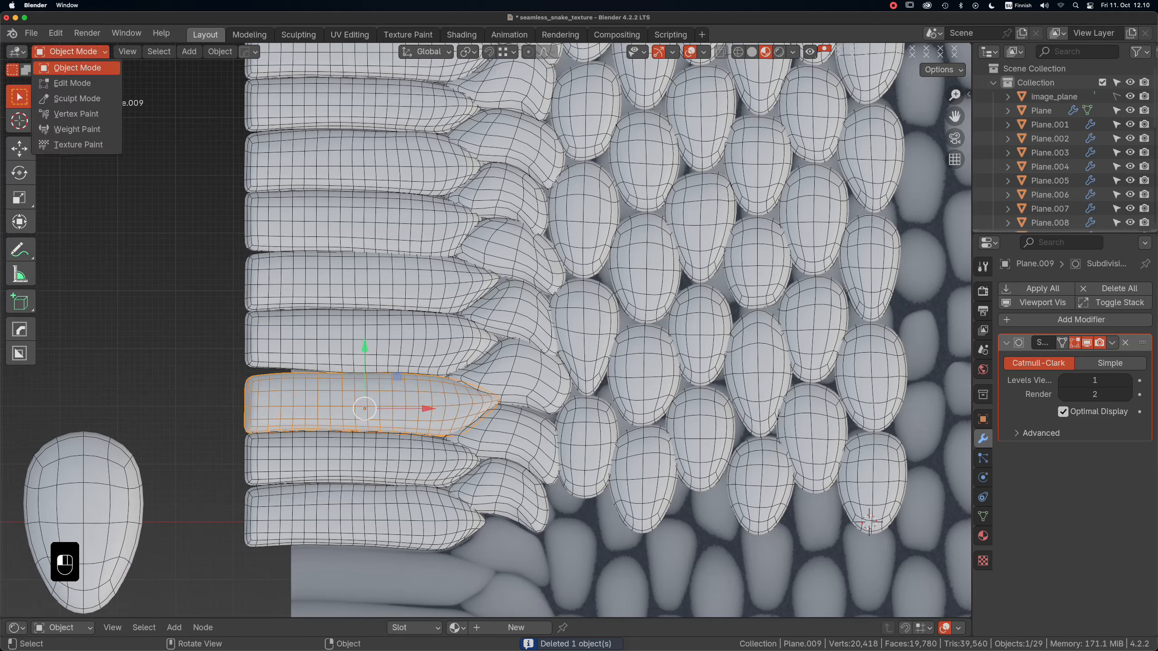
click(69, 88)
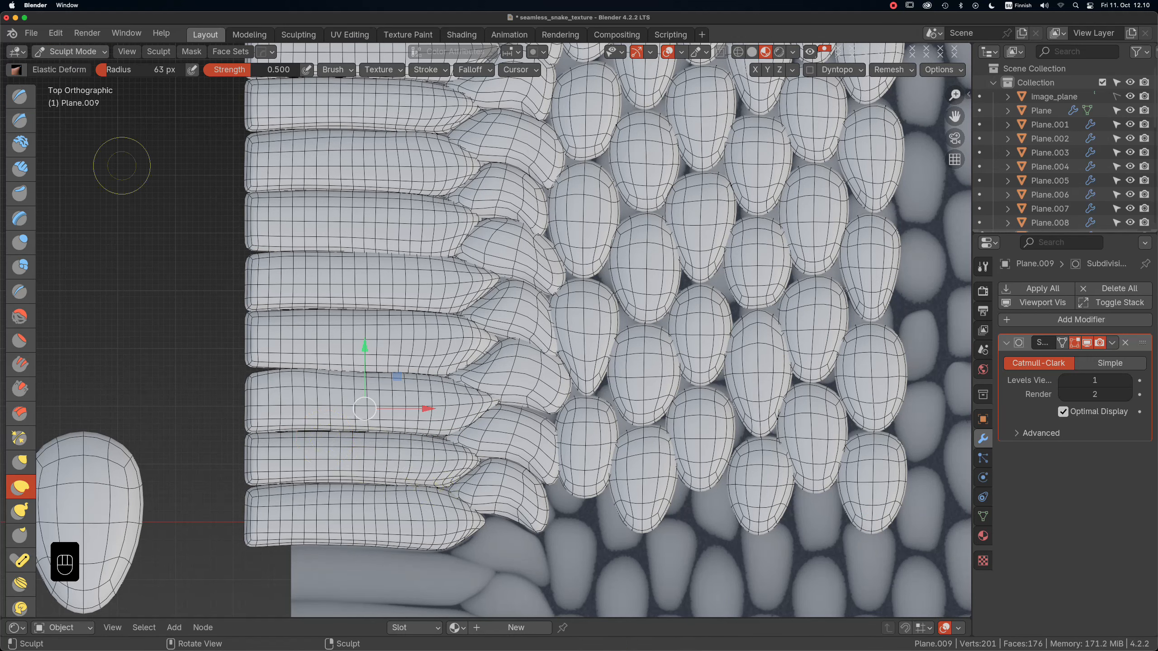
Sculpt the tenth side strip's upper edge upward against the ninth strip, and return to Object Mode.
click(70, 51)
click(73, 68)
click(314, 458)
click(71, 51)
click(76, 98)
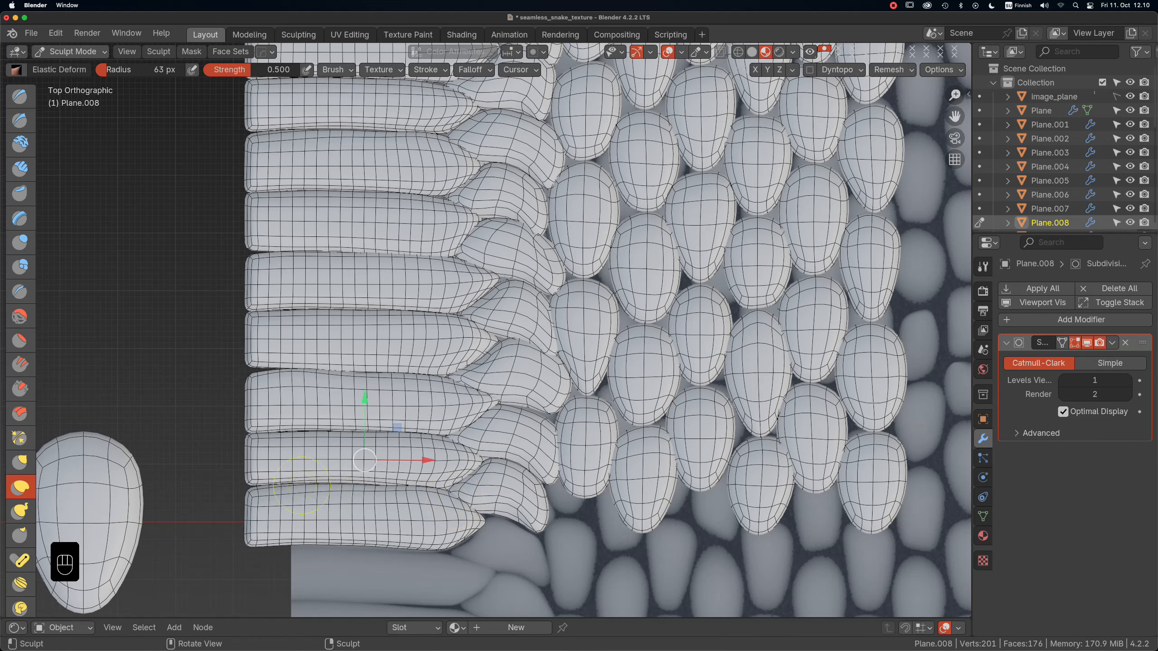
drag(311, 436, 310, 433)
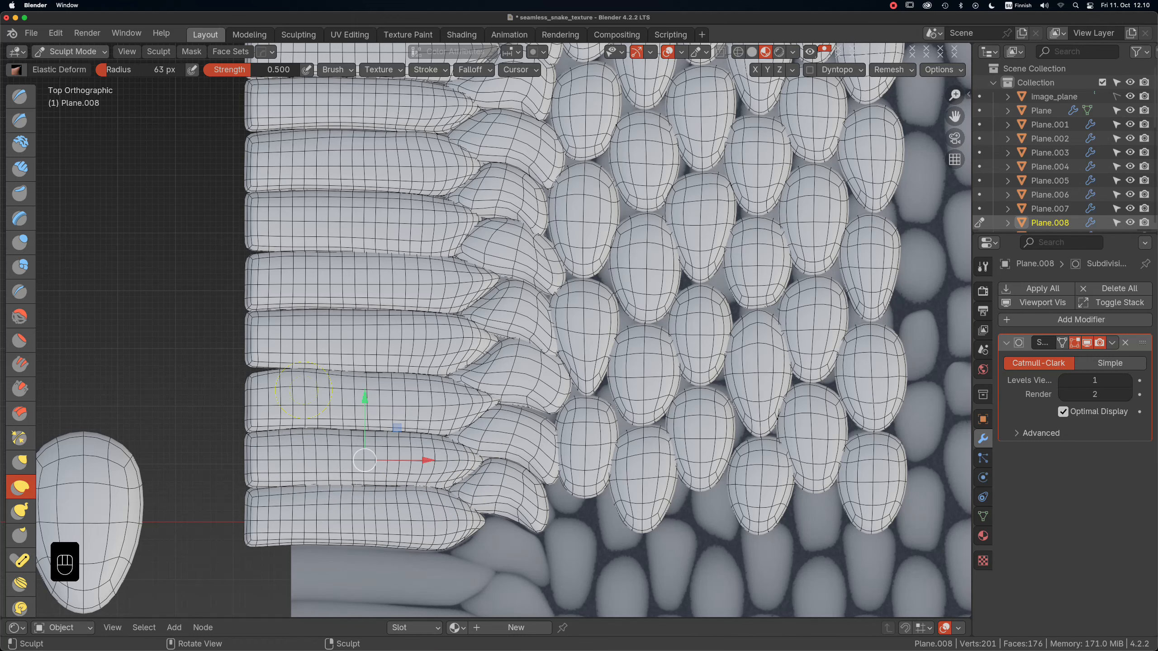
scroll(321, 380, down, 3)
scroll(321, 379, up, 1)
click(72, 52)
click(73, 68)
Duplicate in place all scale columns except the central one, plus the top two transition scales and side strips, and join the copies into one object.
scroll(418, 358, down, 3)
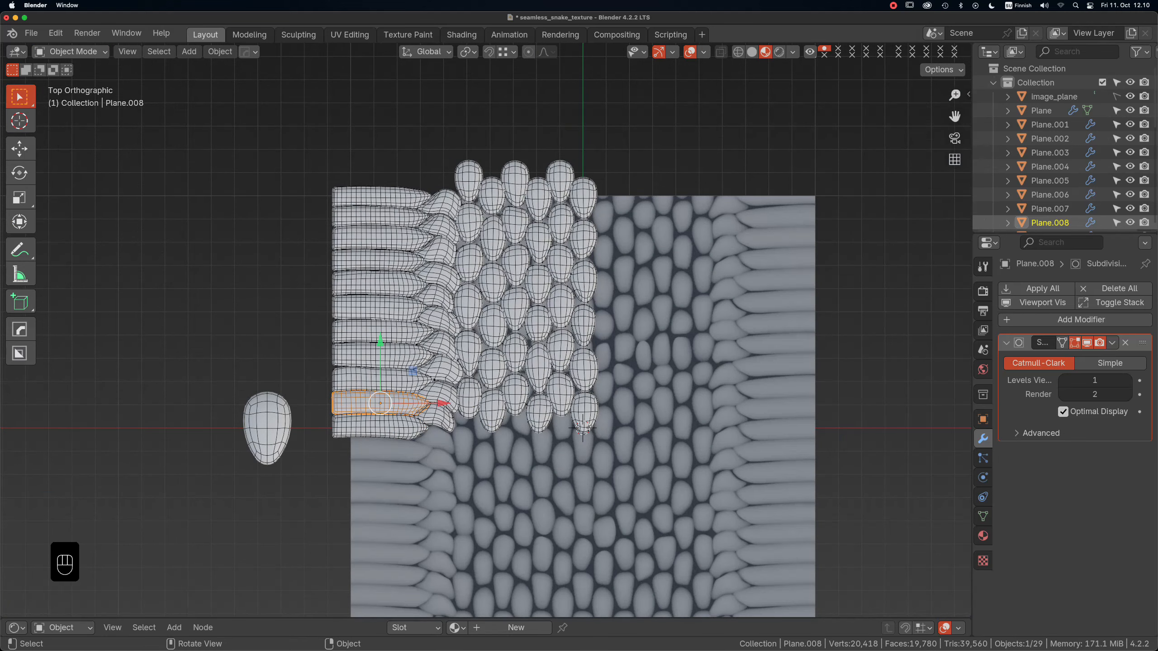
scroll(405, 446, up, 1)
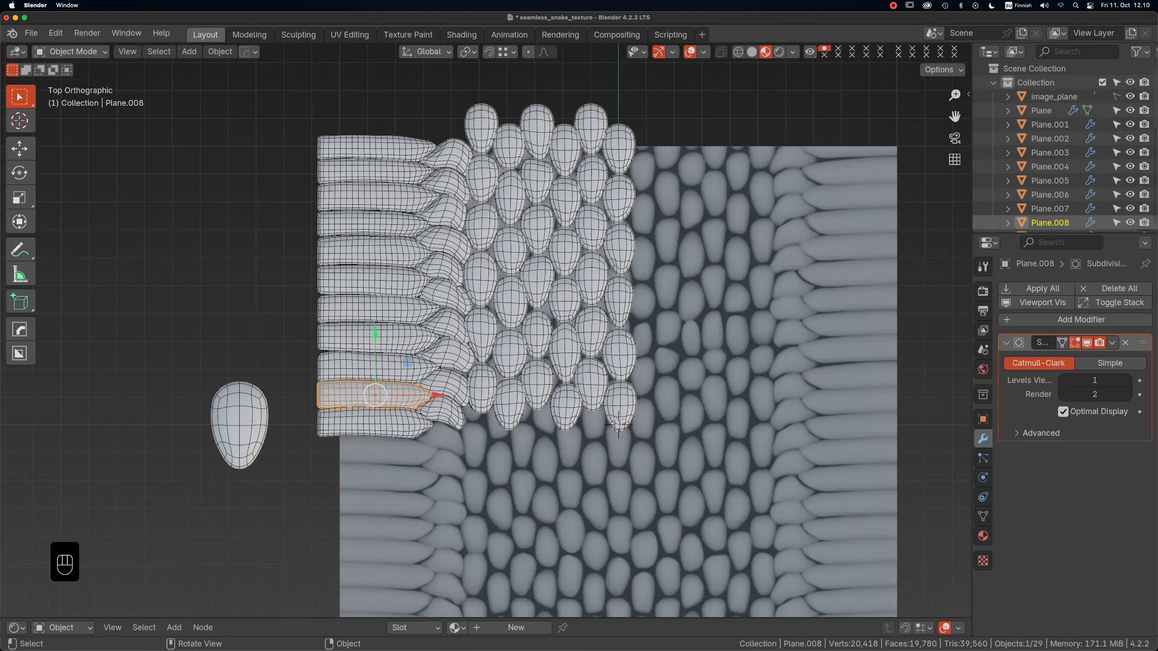
click(408, 444)
shift+click(481, 132)
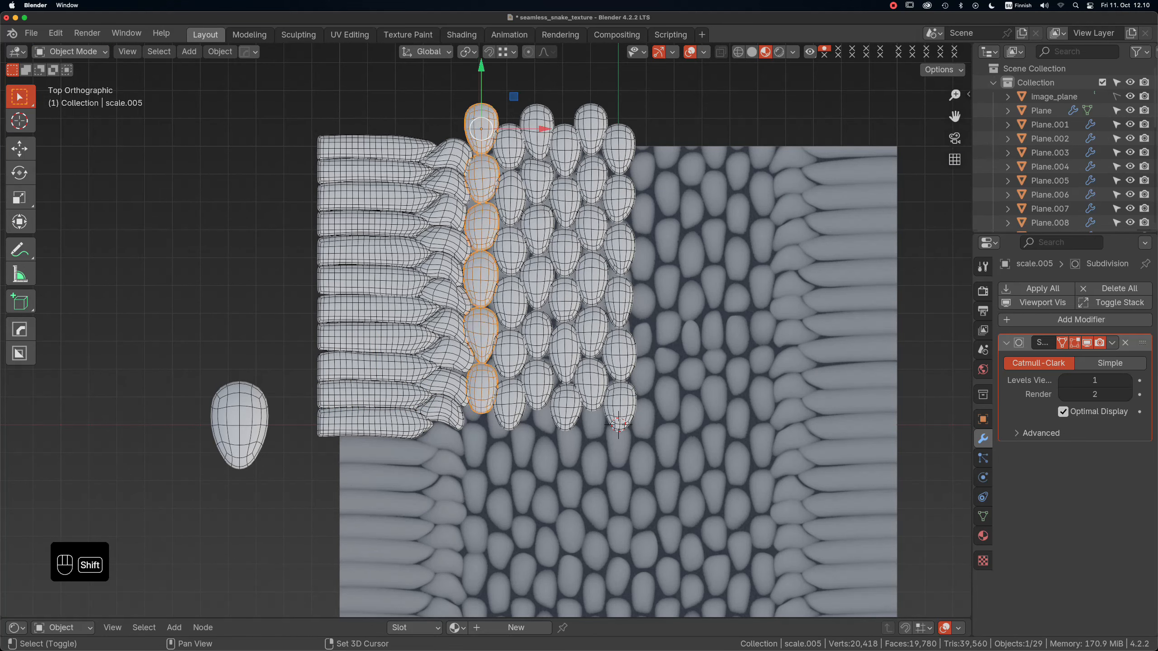
shift+click(509, 142)
shift+click(537, 128)
shift+click(564, 150)
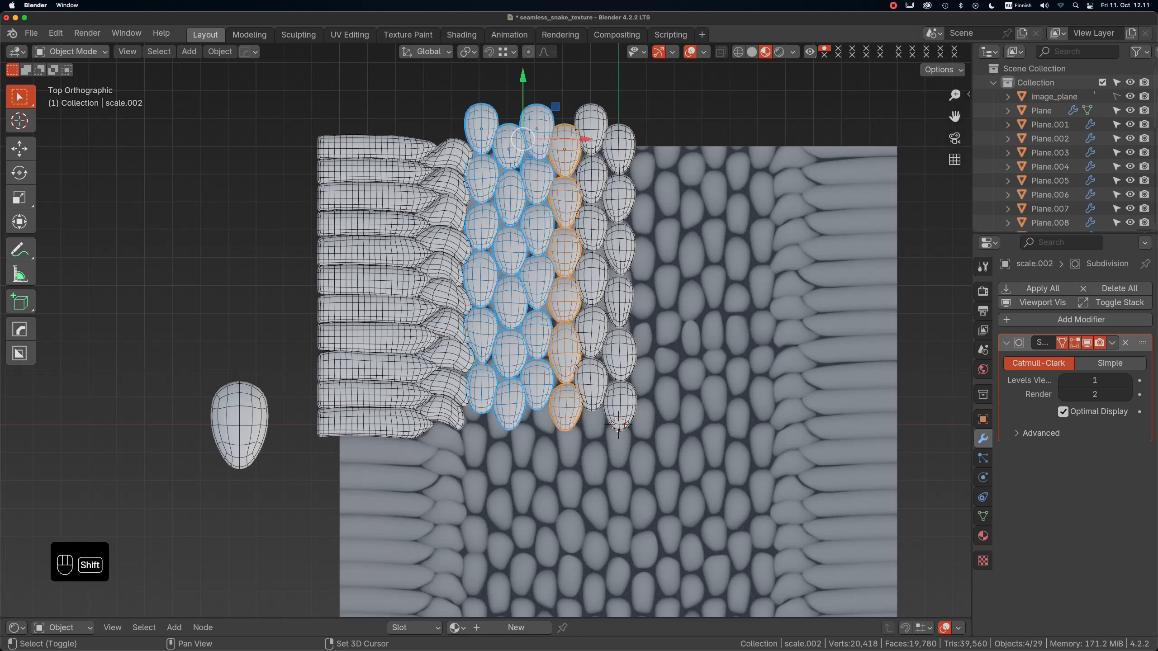
shift+click(591, 129)
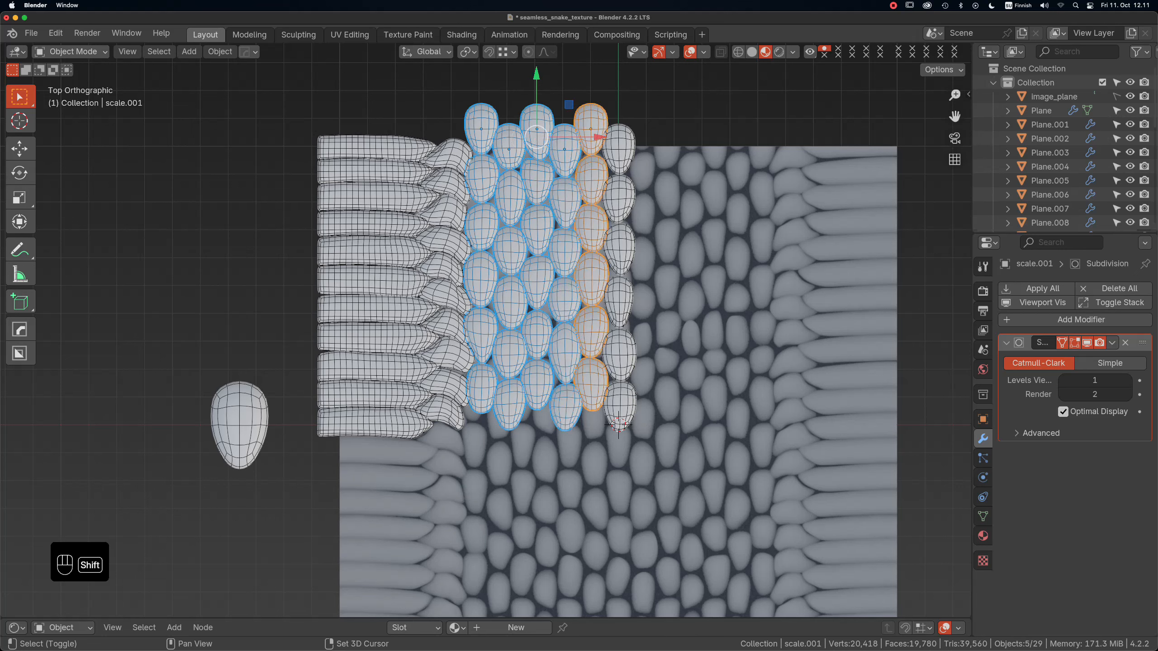
shift+click(449, 155)
shift+click(444, 184)
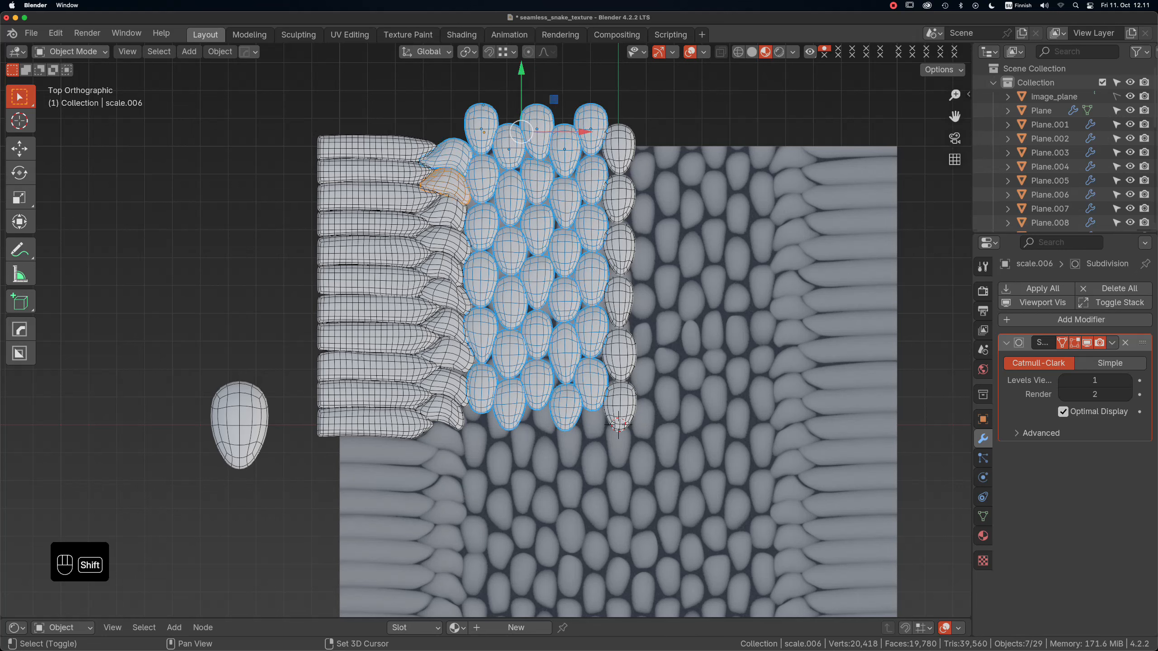
shift+click(374, 172)
shift+click(374, 149)
scroll(483, 212, down, 2)
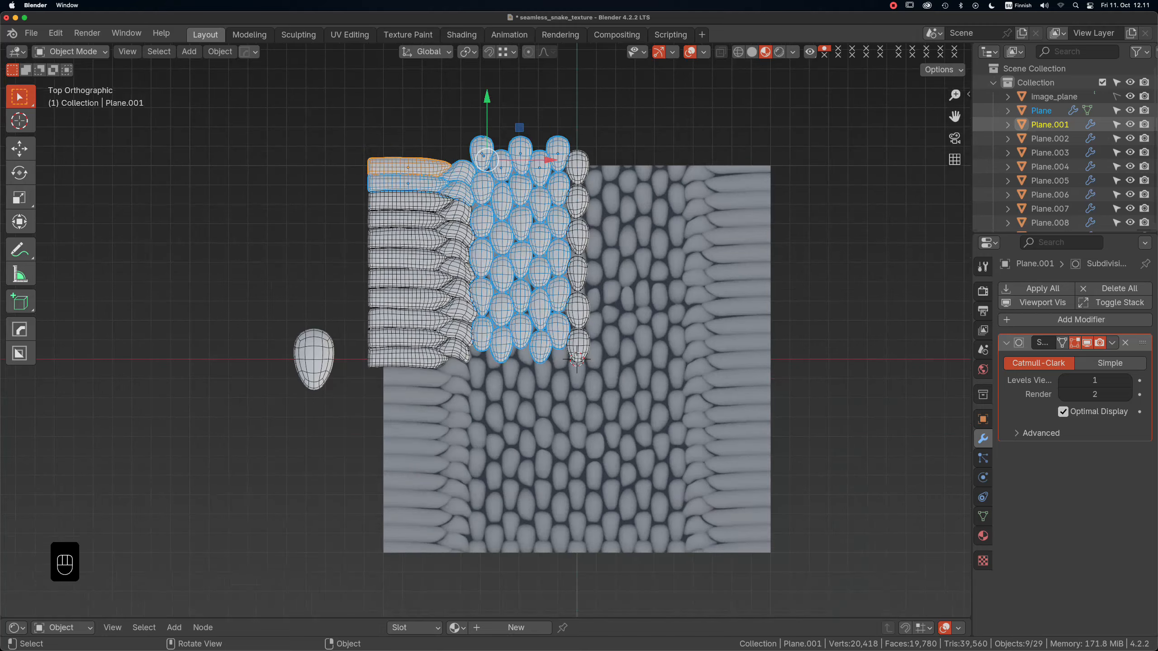
key(shift+d)
right_click(595, 259)
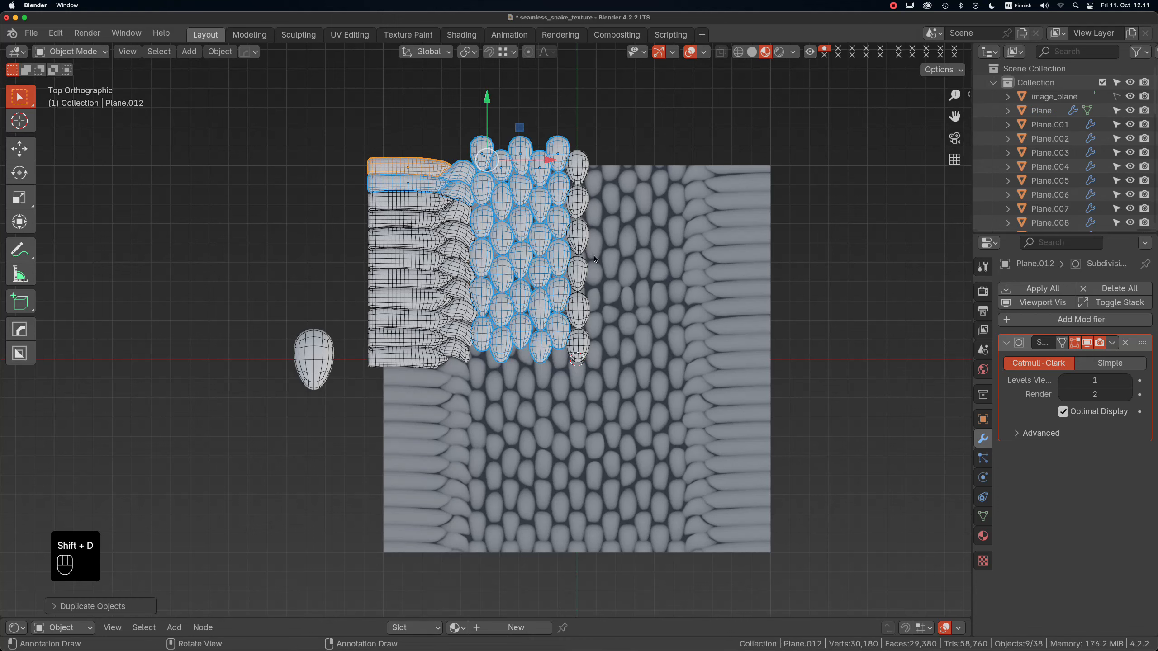
key(p)
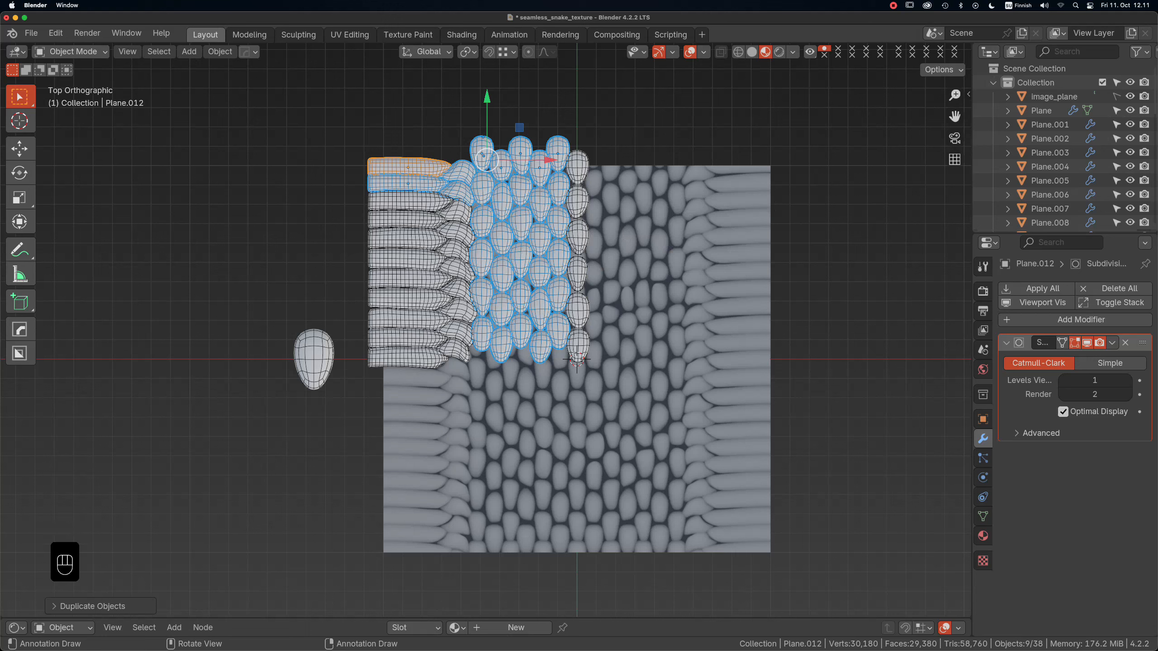
key(super+j)
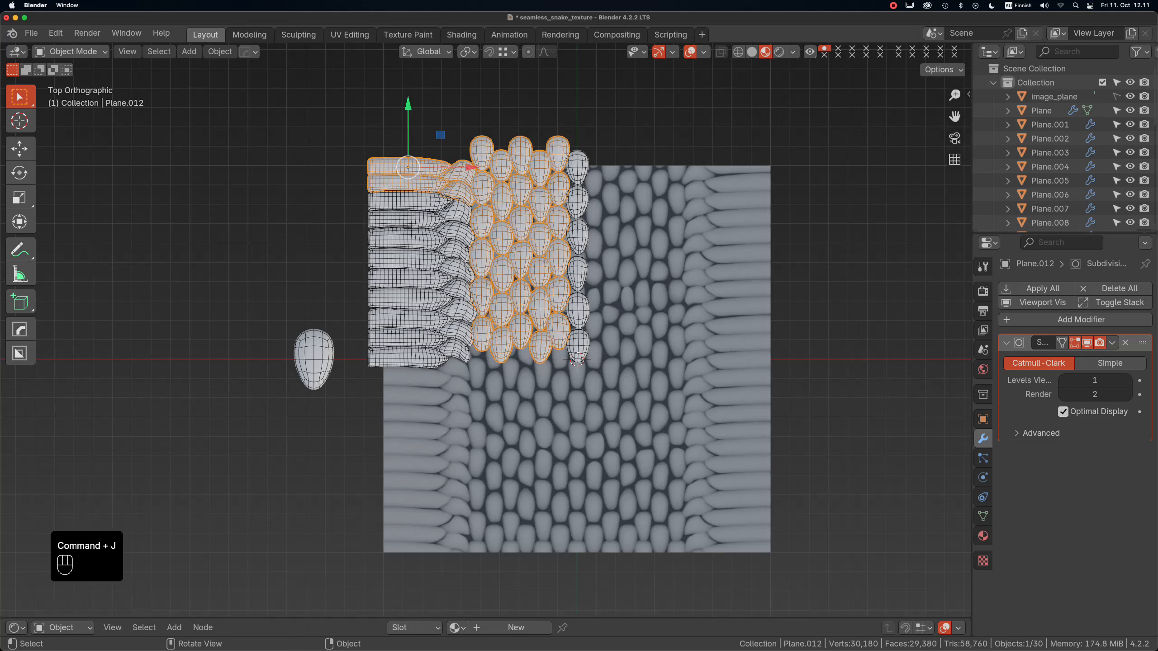
Try to move the joined copy upward along Y, and undo the move.
drag(408, 106, 408, 63)
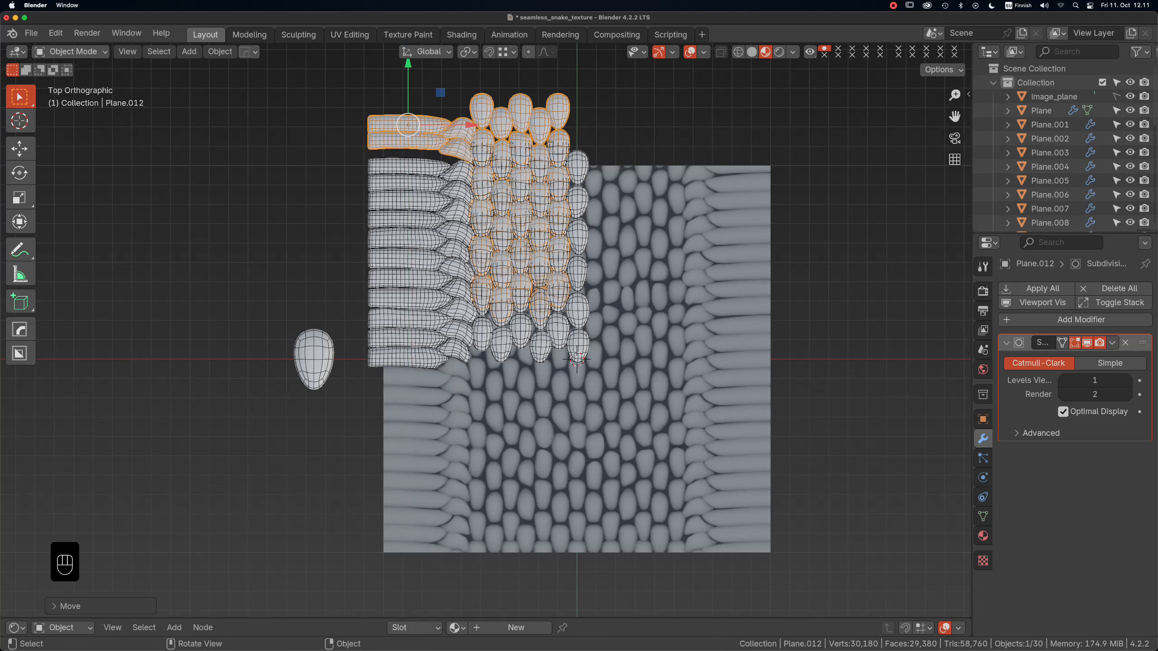
key(super+z)
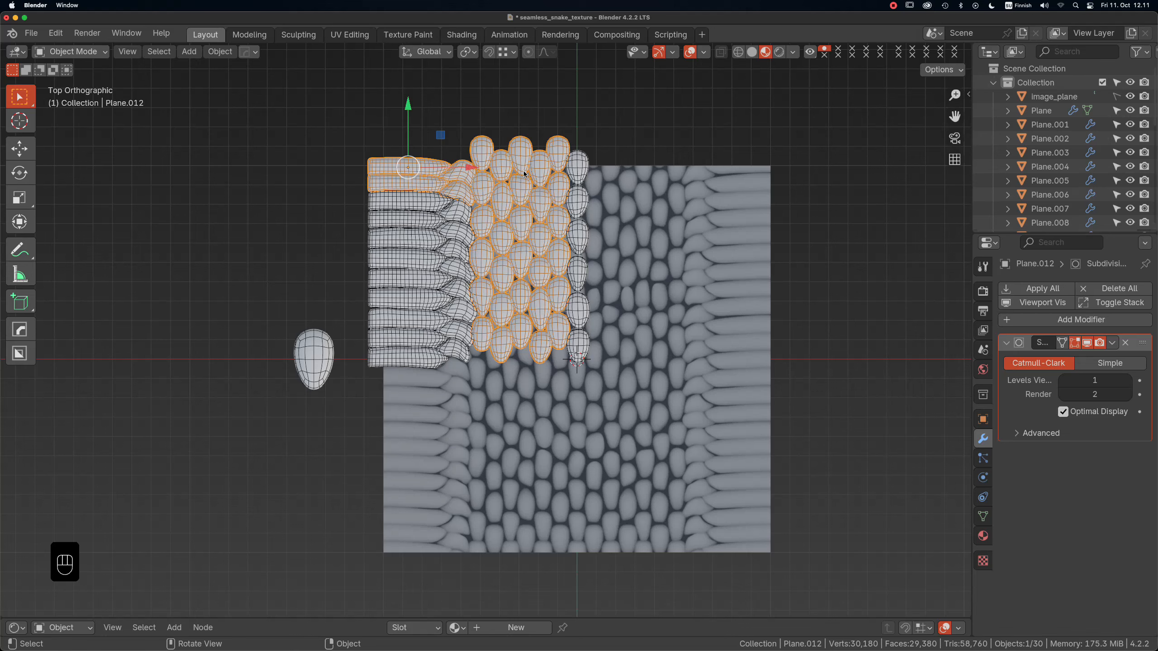
Save the Blender file and clear the current selection.
scroll(515, 192, up, 1)
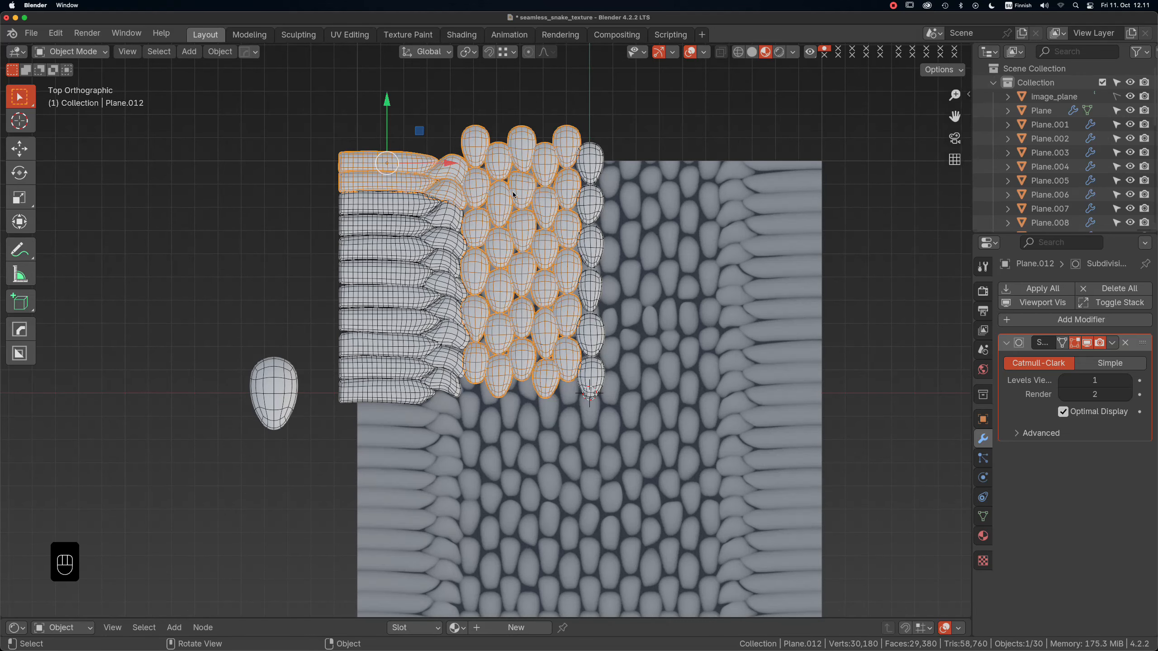
key(super+s)
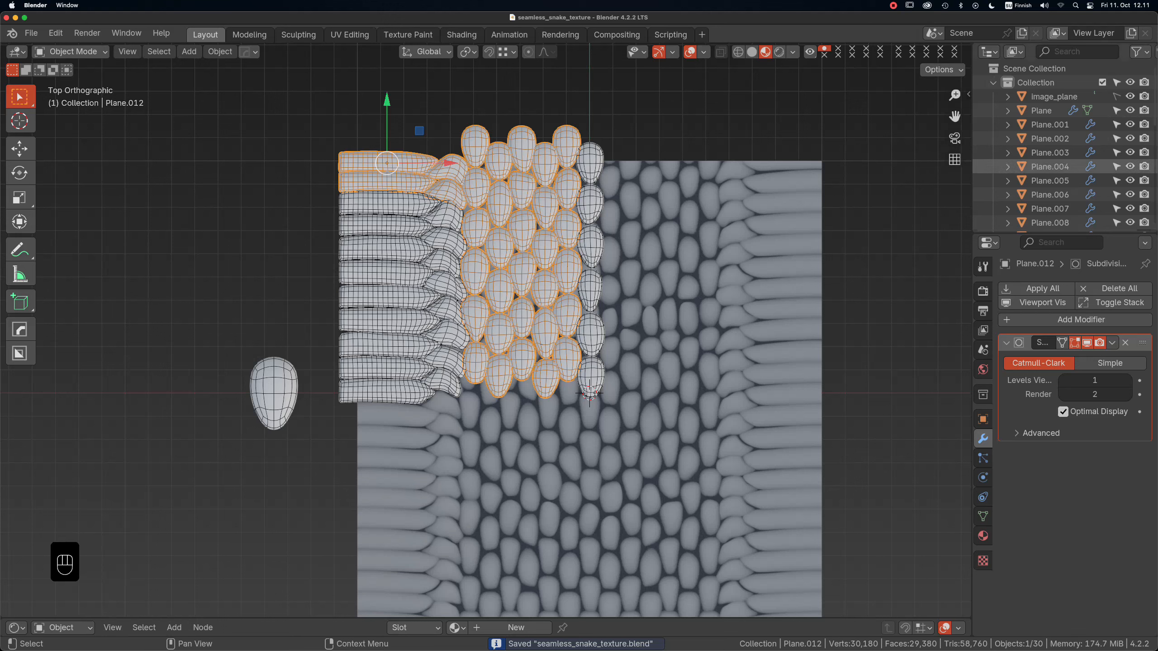
click(905, 167)
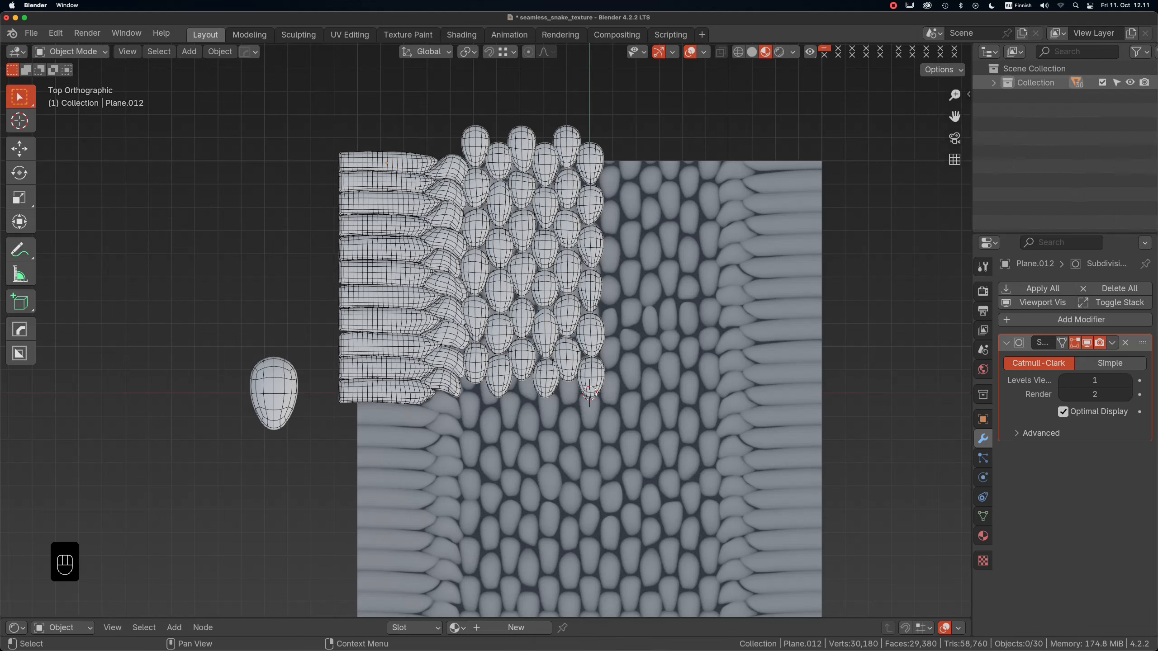
Snap the 3D cursor to the image plane's upper-left corner vertex in Edit Mode, and return to Object Mode.
click(1052, 96)
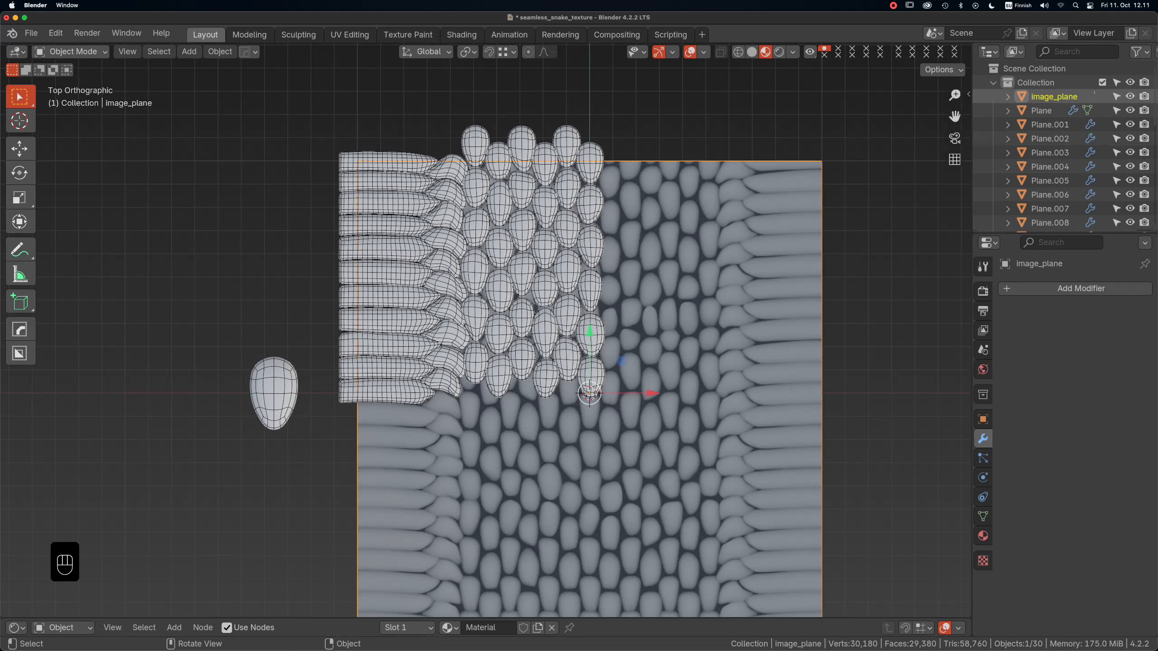
key(Tab)
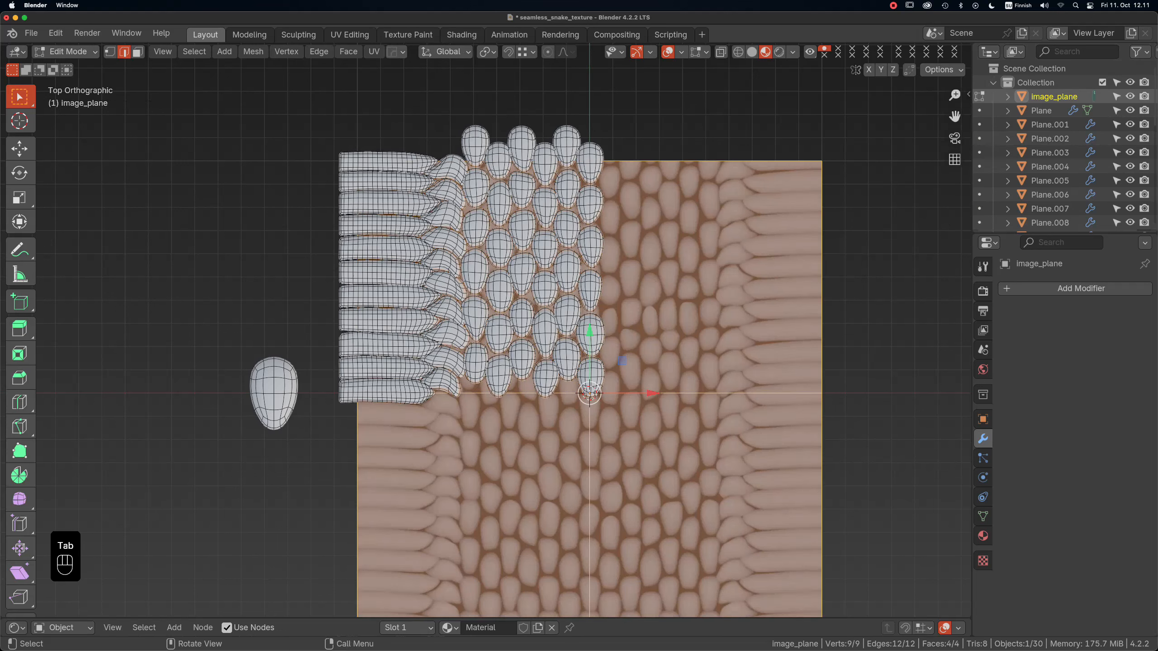
key(1)
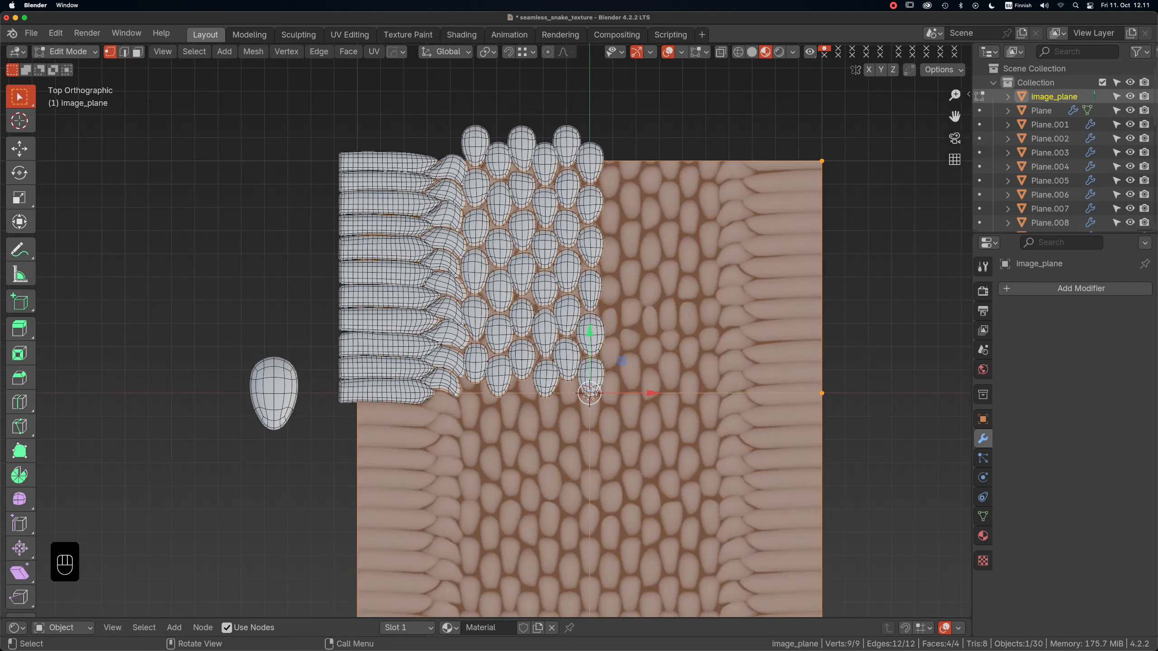
click(301, 114)
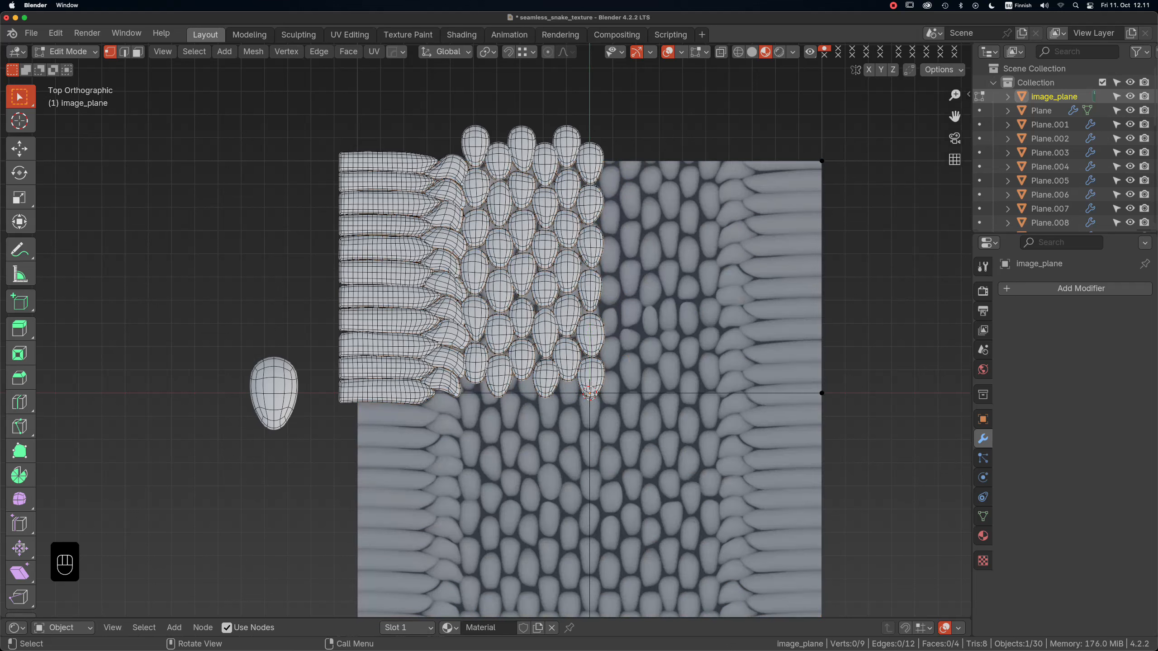
mouse_move(374, 117)
ctrl+right_down()
mouse_move(332, 199)
mouse_move(438, 122)
ctrl+right_up()
key(shift+s)
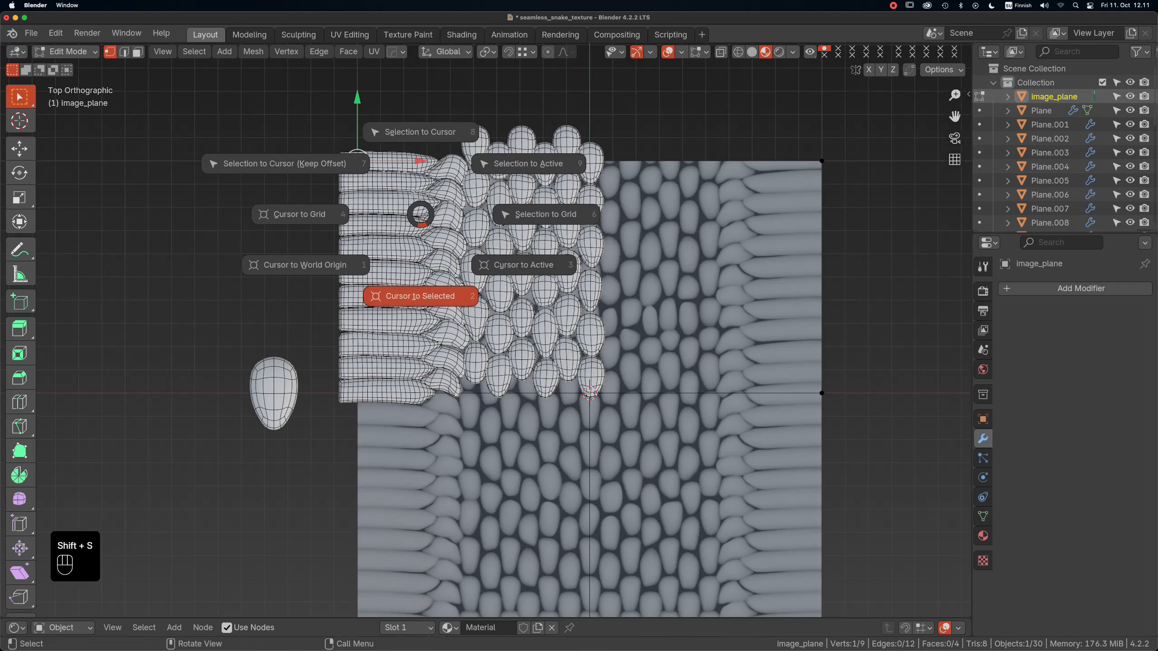
click(430, 294)
key(Tab)
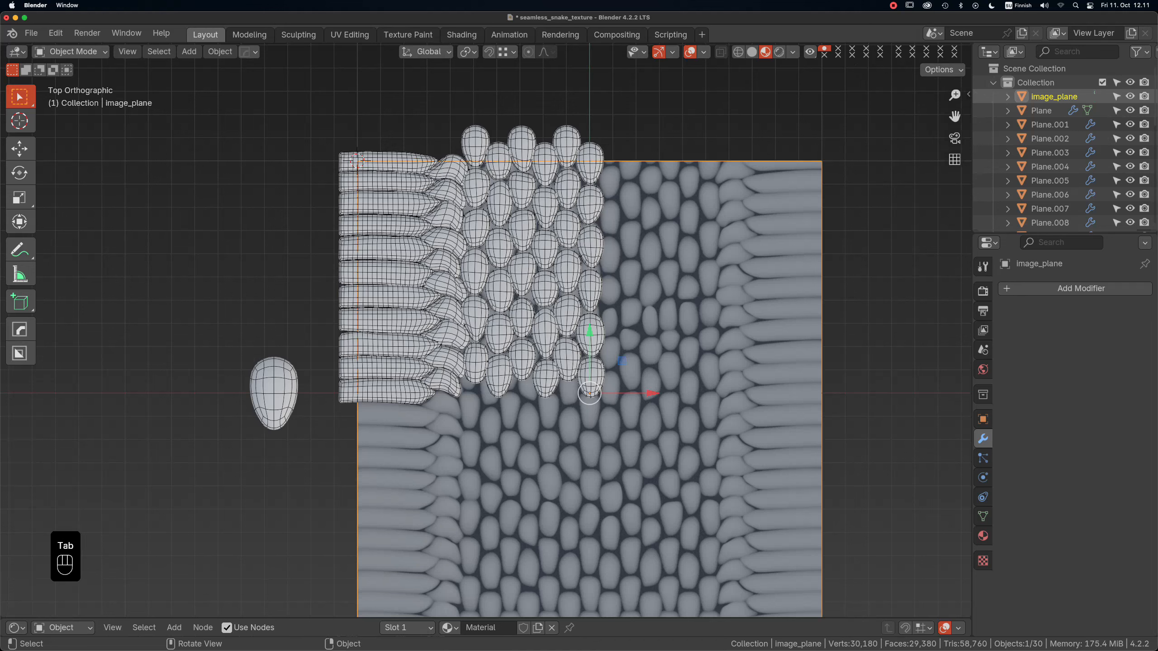
Set the origin of the joined scale copy to the 3D cursor at the image plane's corner.
click(392, 162)
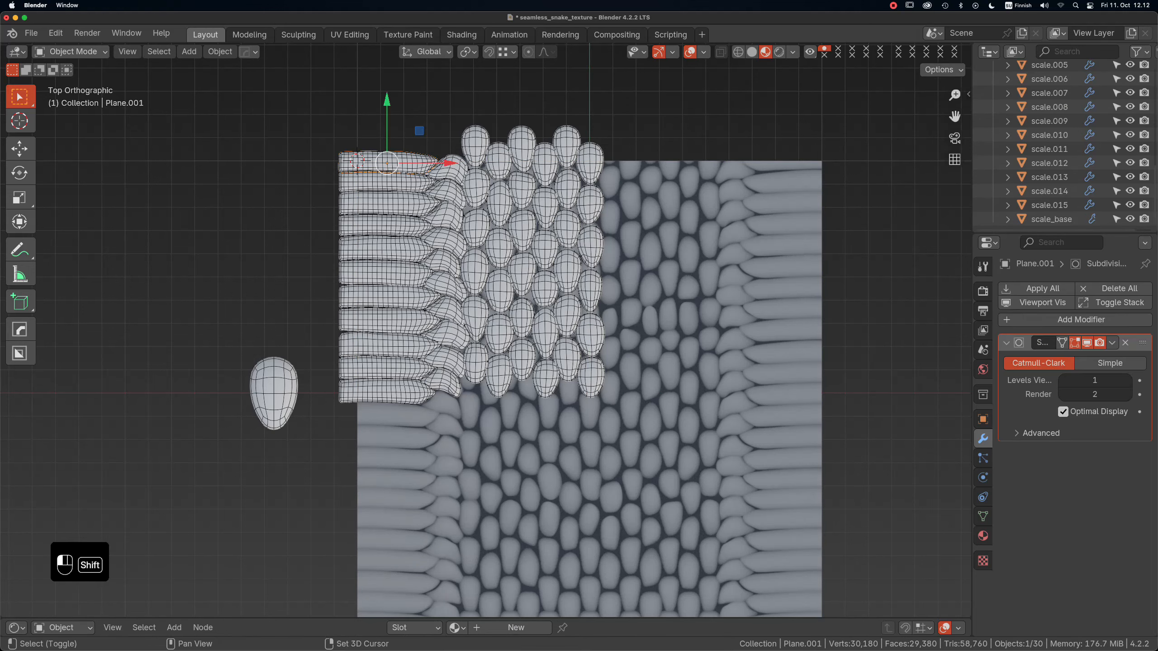
shift+click(471, 149)
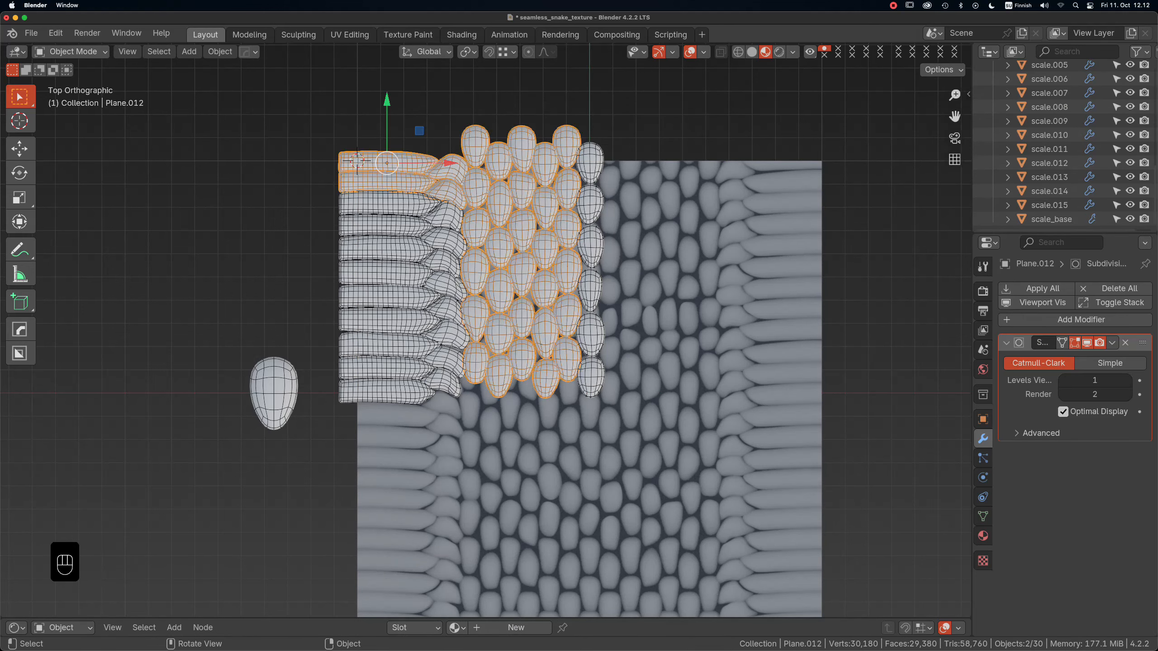
scroll(931, 161, down, 5)
scroll(848, 168, up, 3)
shift+middle_drag(502, 320, 343, 314)
scroll(1062, 137, up, 4)
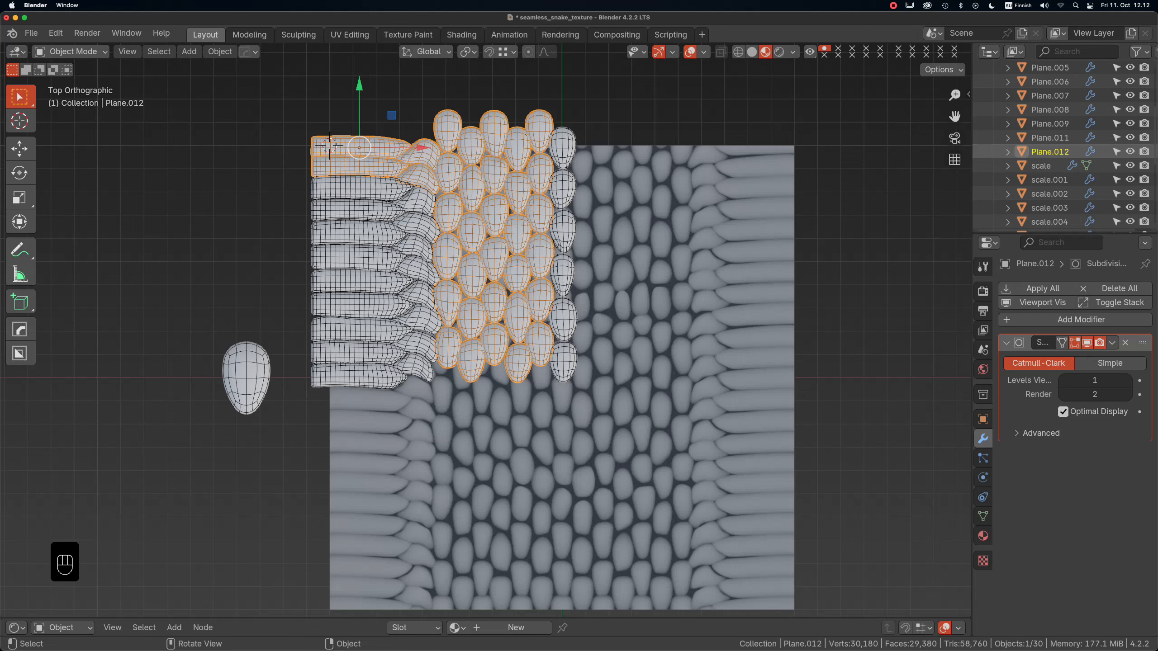
right_click(503, 120)
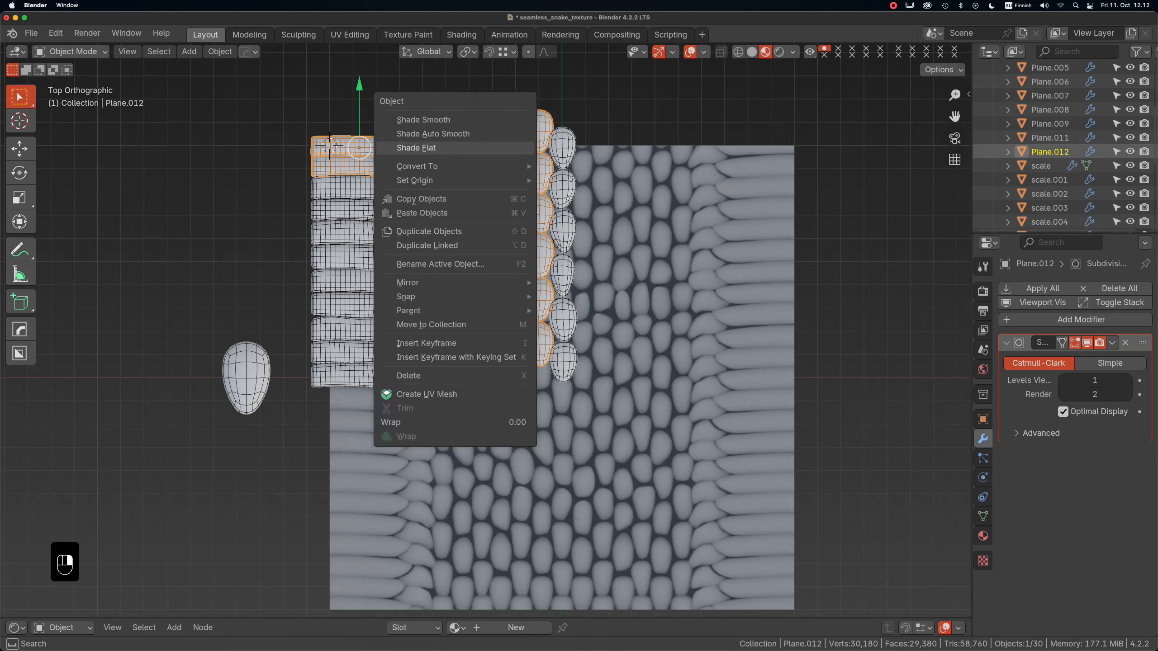
mouse_move(456, 180)
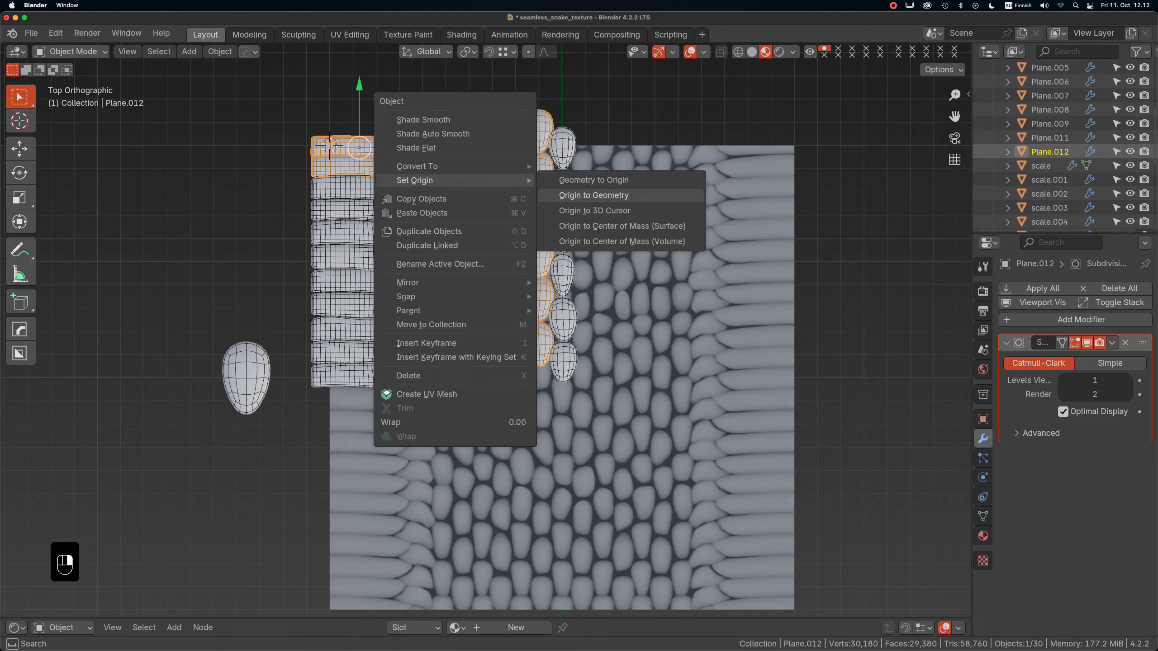
click(588, 211)
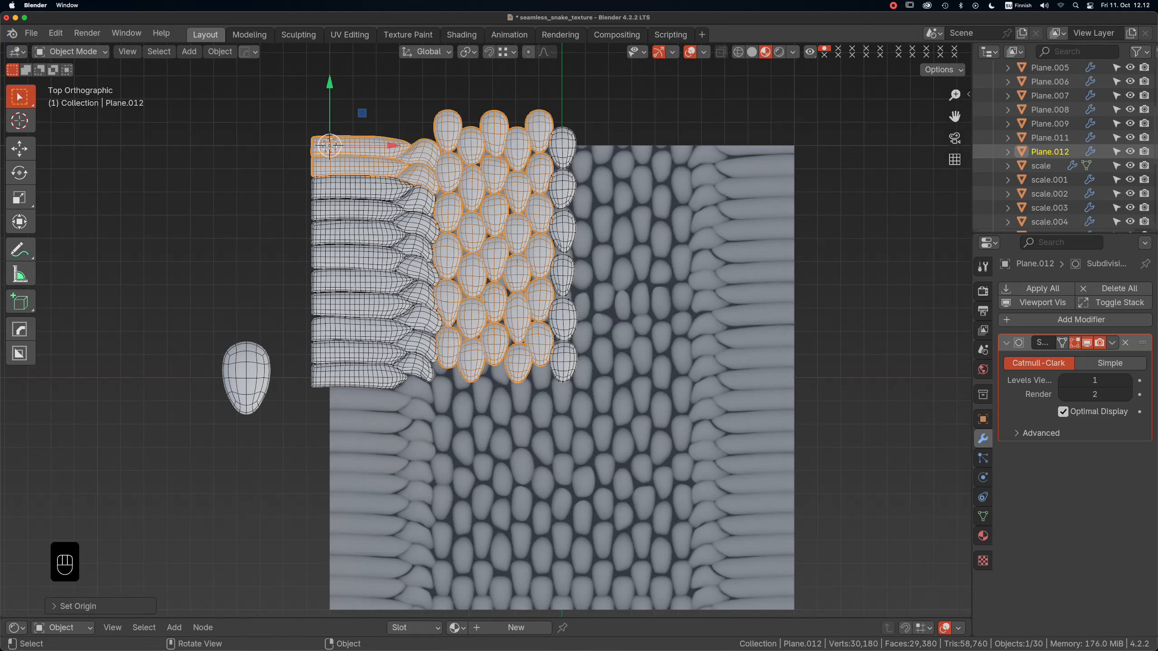
Set the joined copy's Y location to -100 cm.
key(n)
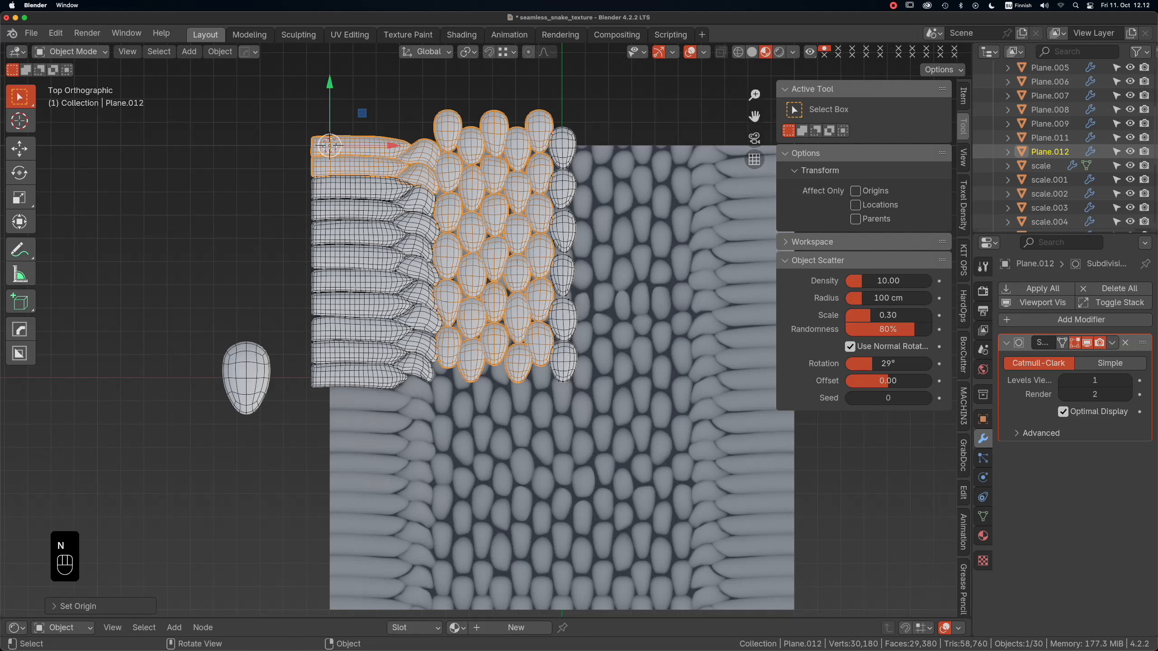
click(962, 96)
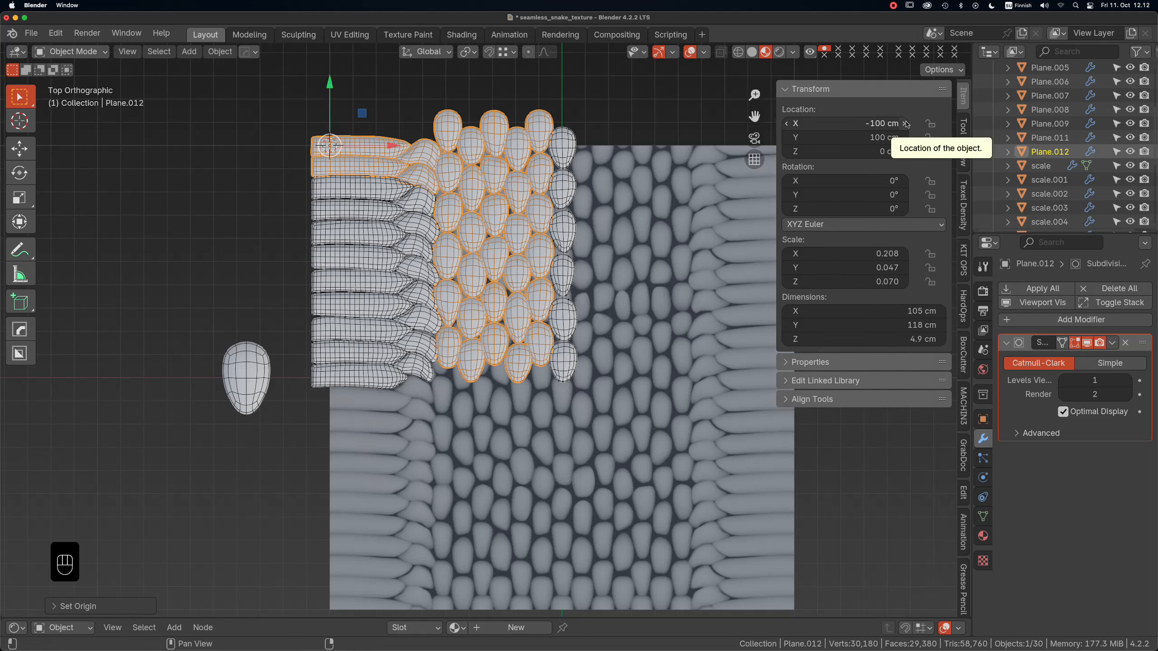
click(843, 137)
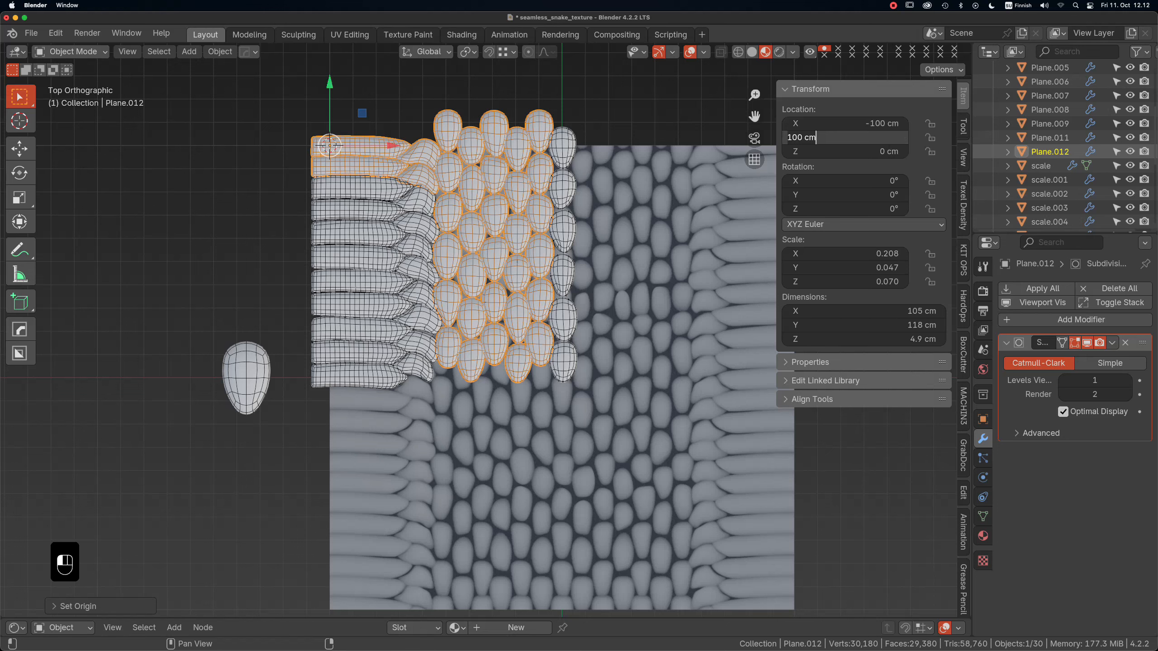
text(-100)
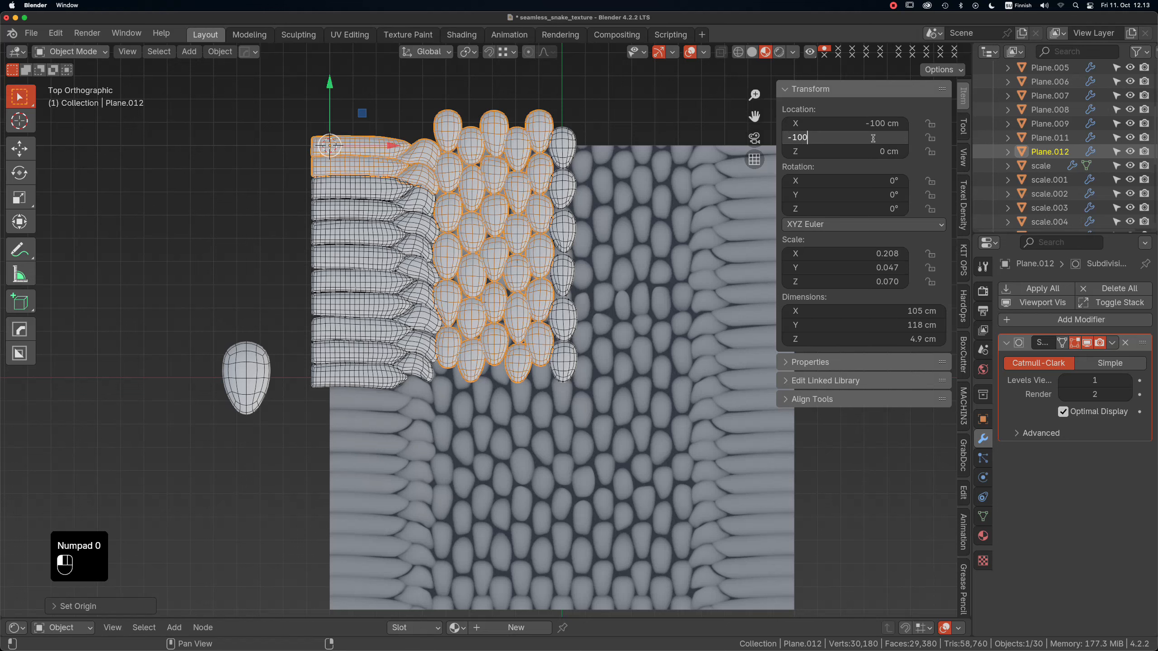
key(Return)
scroll(497, 223, down, 2)
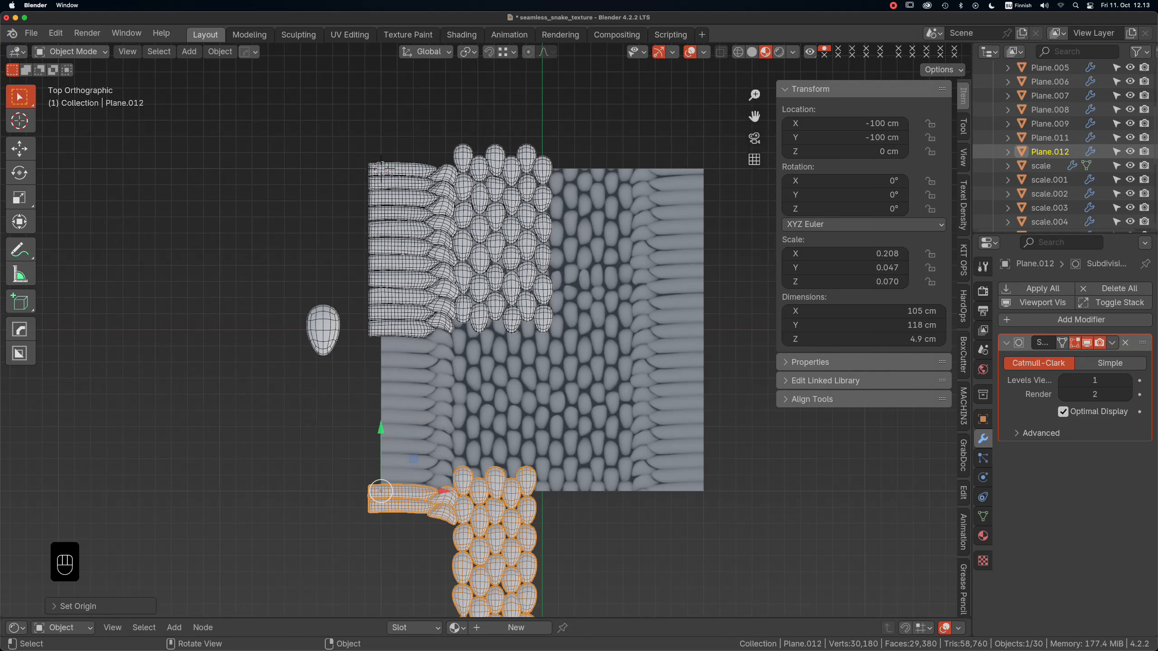
Delete the vertices of all linked scales below the top row in the joined copy's columns.
alt+shift+drag(381, 169, 317, 105)
key(Tab)
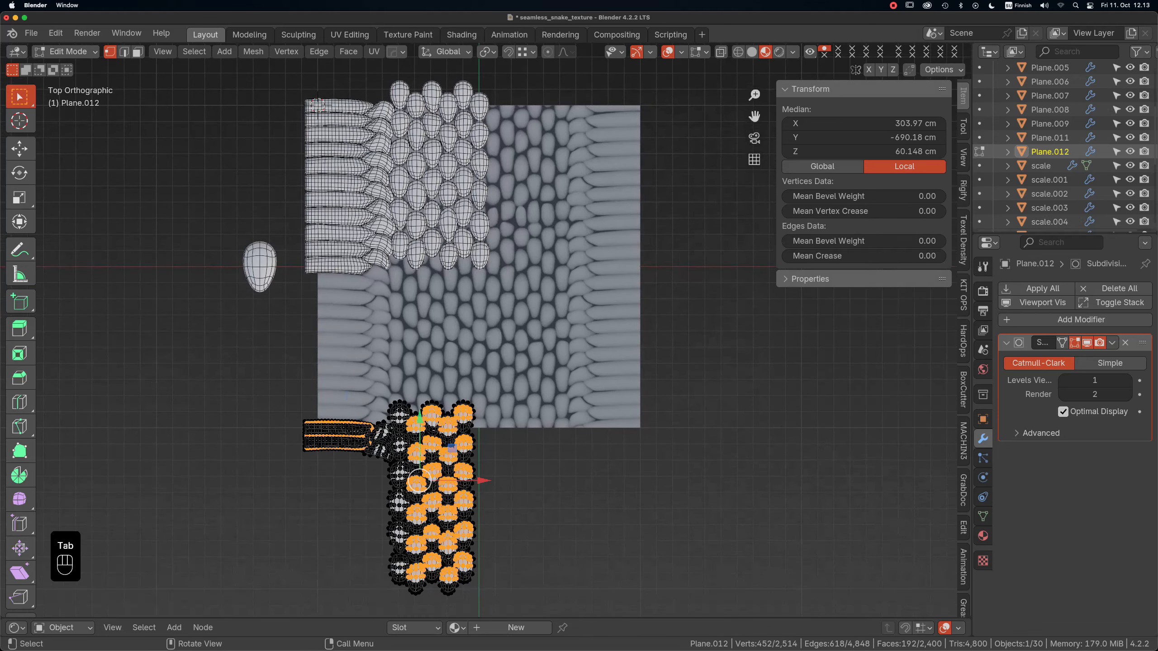
click(519, 593)
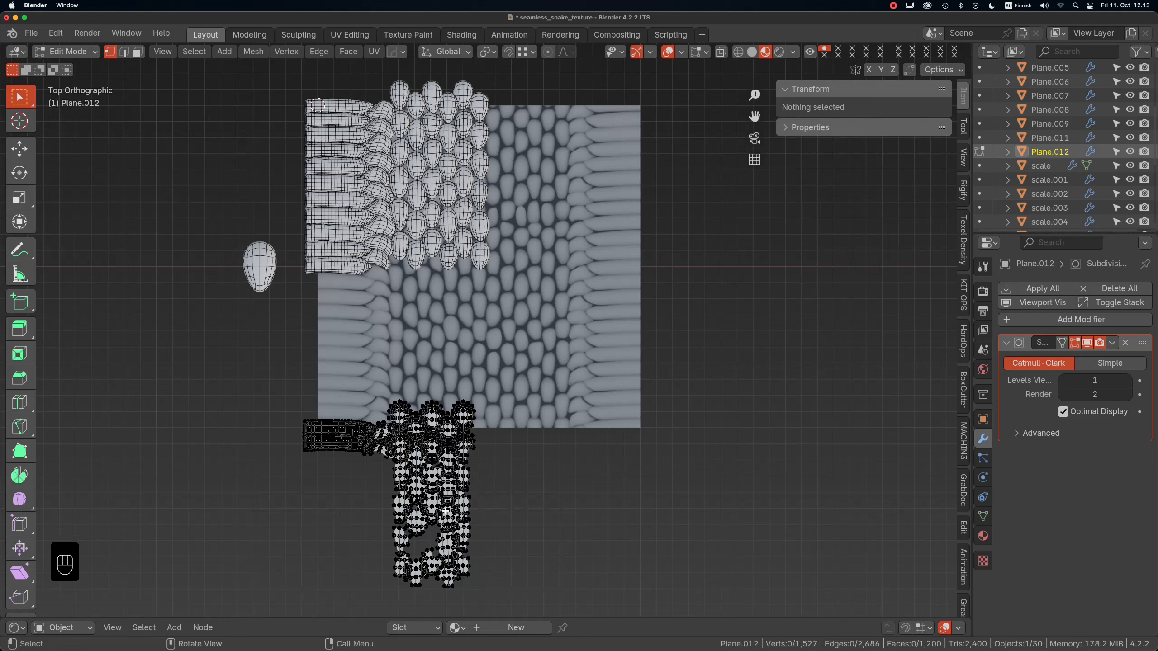
mouse_move(501, 479)
ctrl+right_down()
mouse_move(470, 453)
mouse_move(420, 465)
mouse_move(385, 584)
mouse_move(501, 479)
ctrl+right_up()
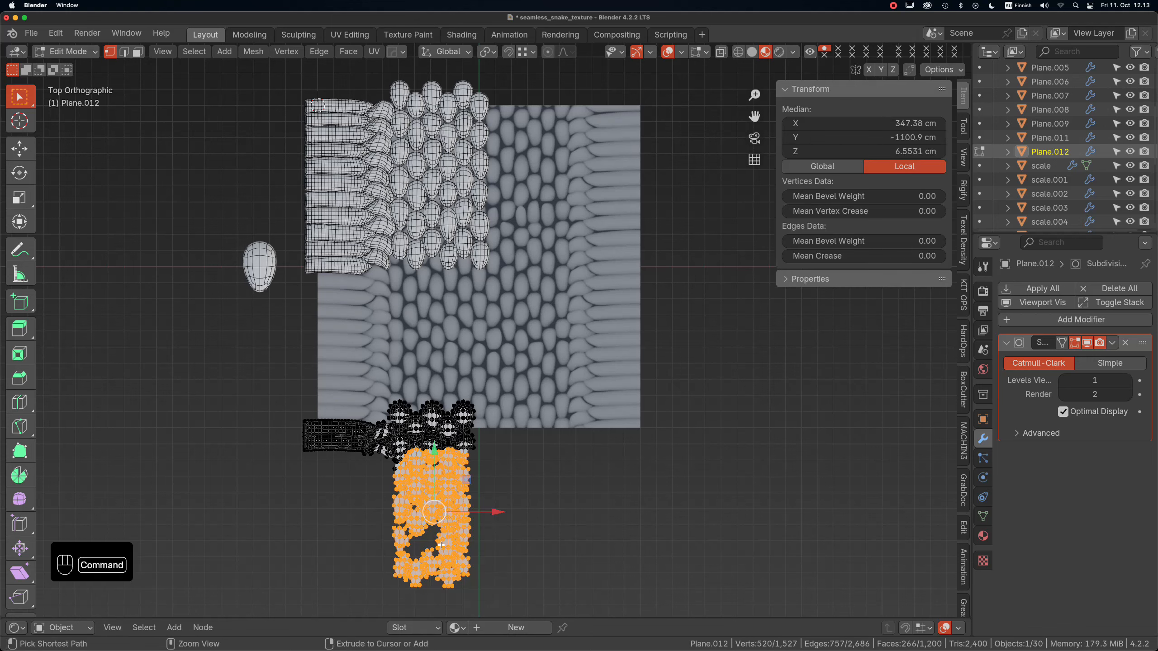
key(super+l)
key(x)
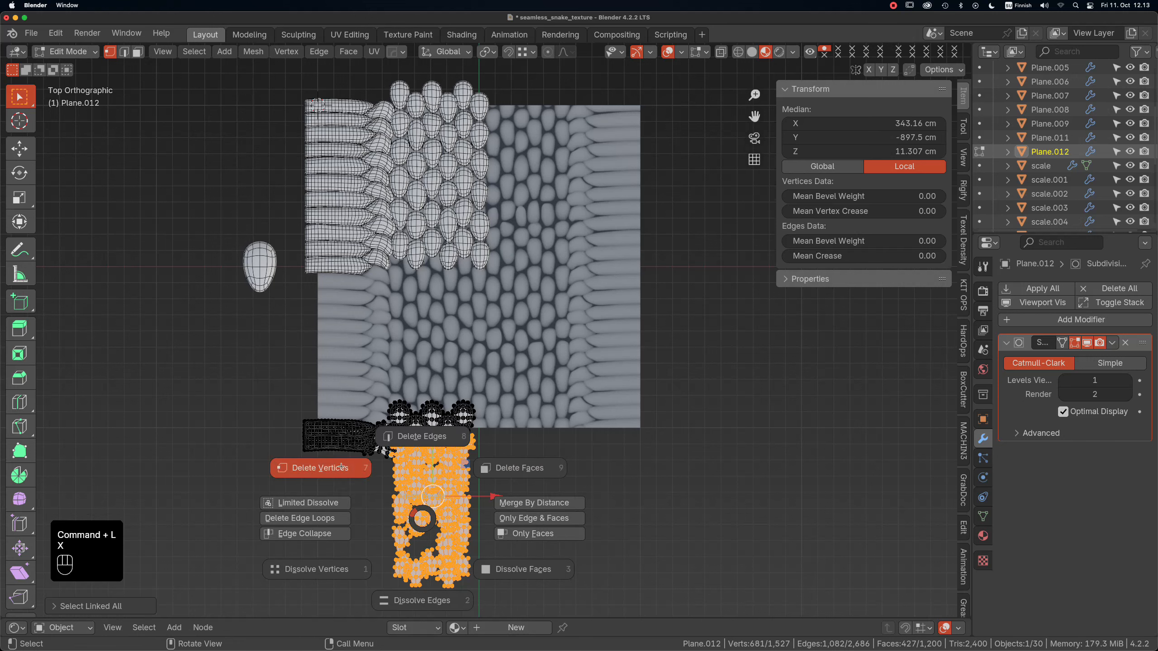
click(342, 467)
Delete the lower transition scale and the lower side strip from the joined copy, and return to Object Mode.
scroll(364, 455, up, 5)
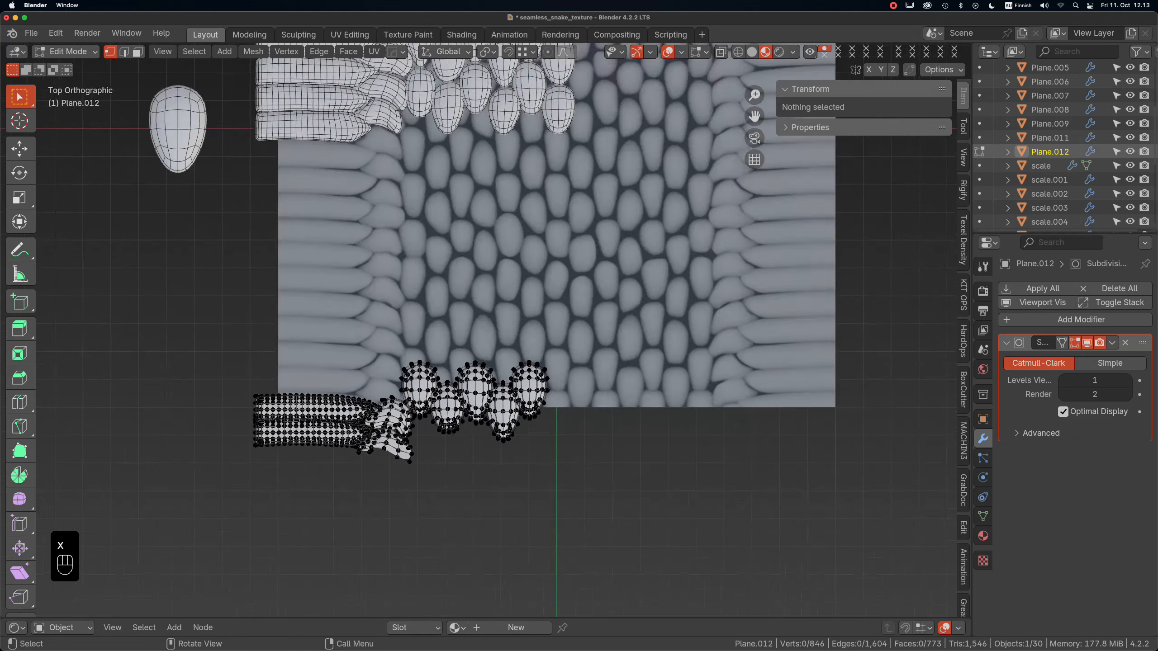
key(l)
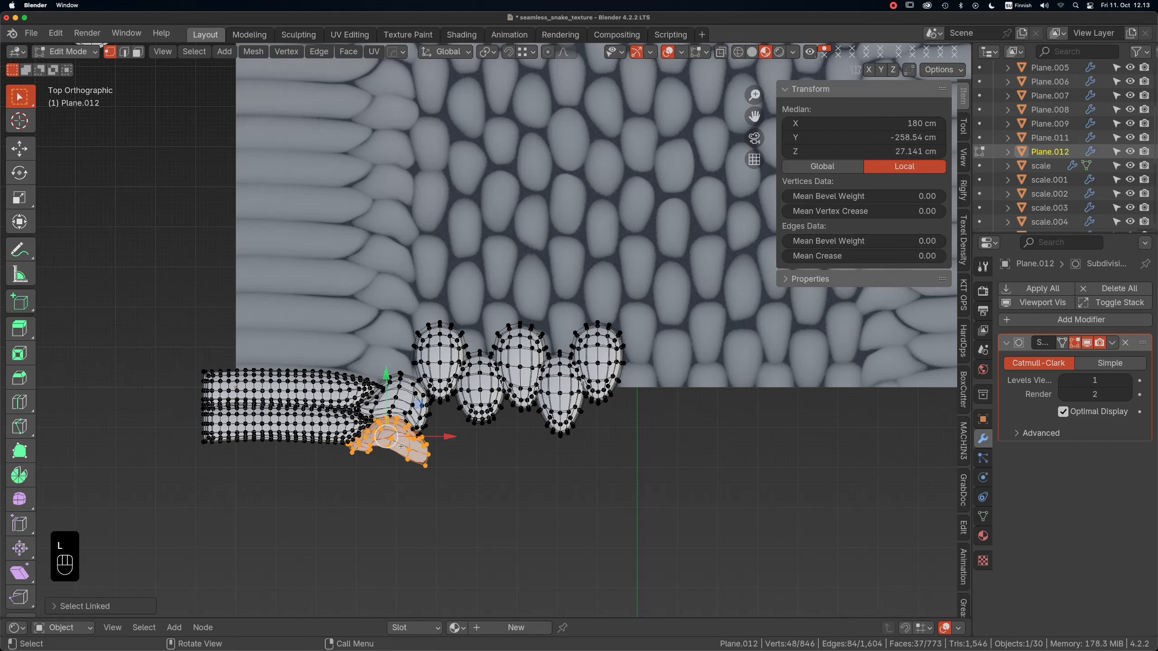
key(x)
click(346, 456)
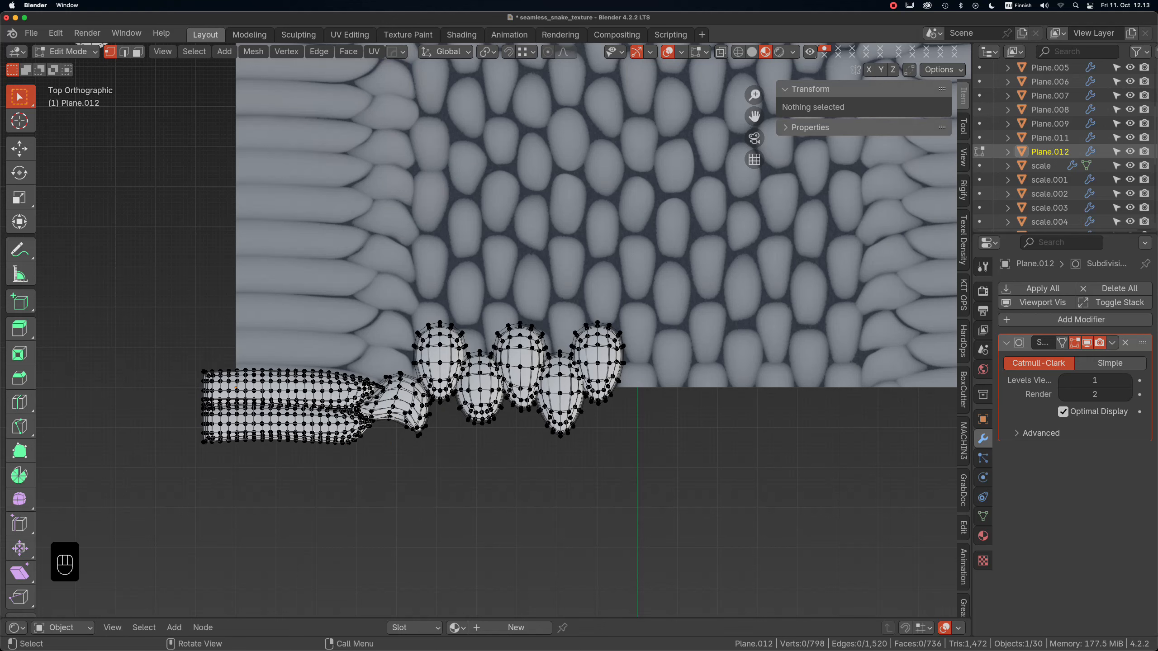
key(l)
key(x)
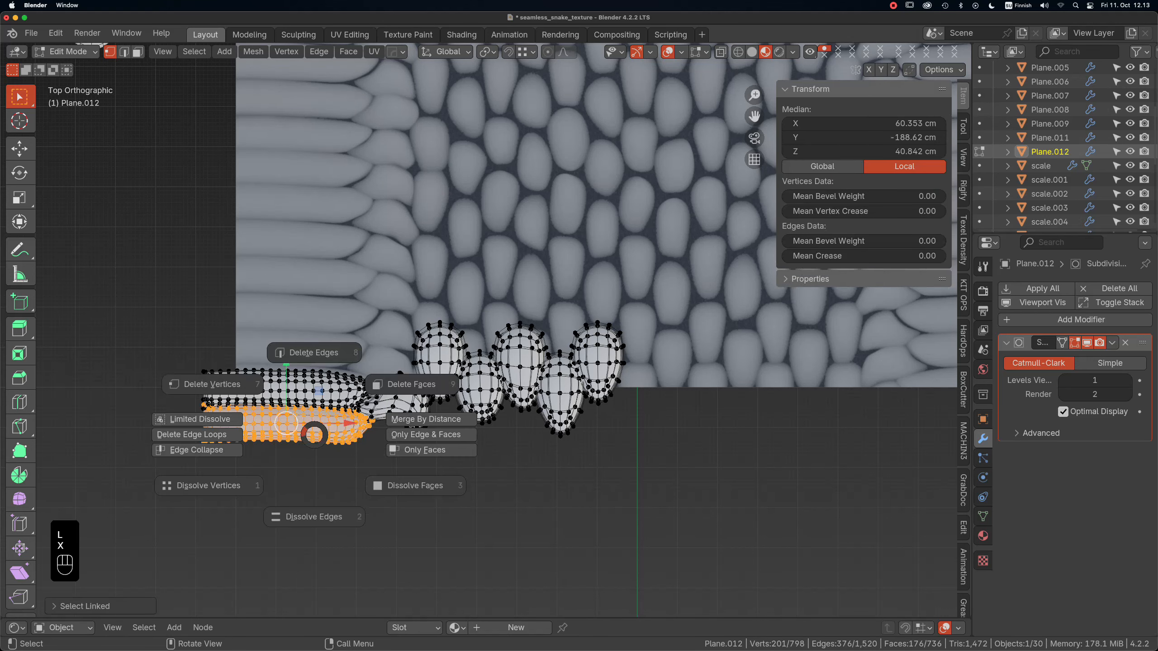
click(213, 385)
key(Tab)
scroll(315, 447, down, 2)
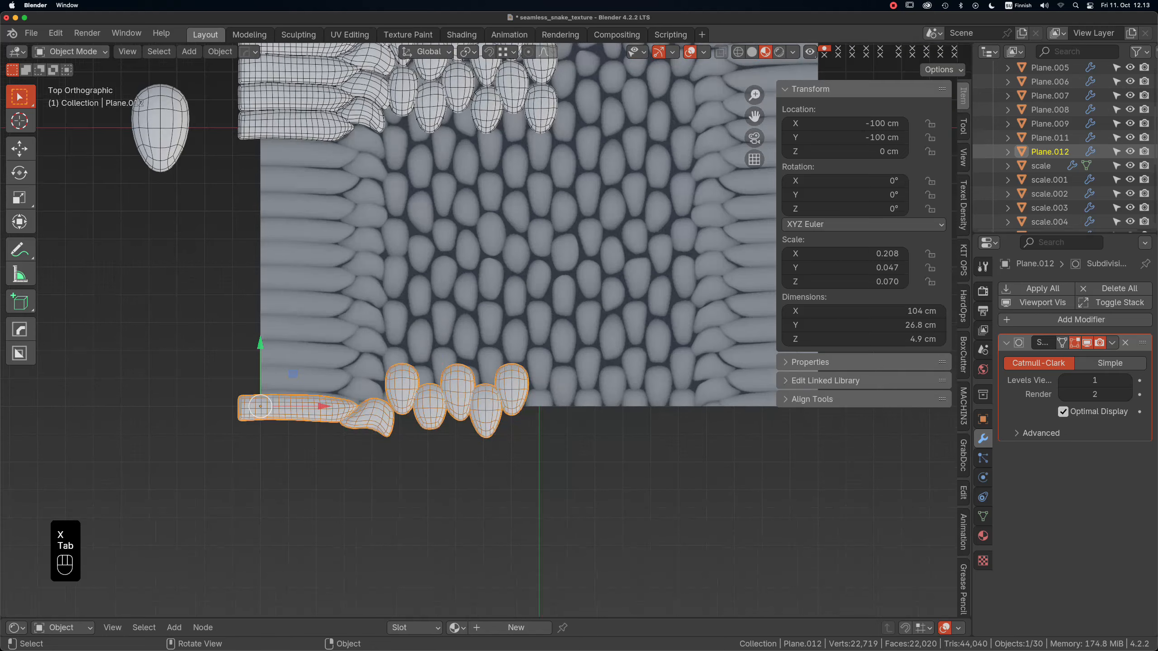
scroll(316, 452, down, 3)
alt+shift+drag(317, 451, 322, 466)
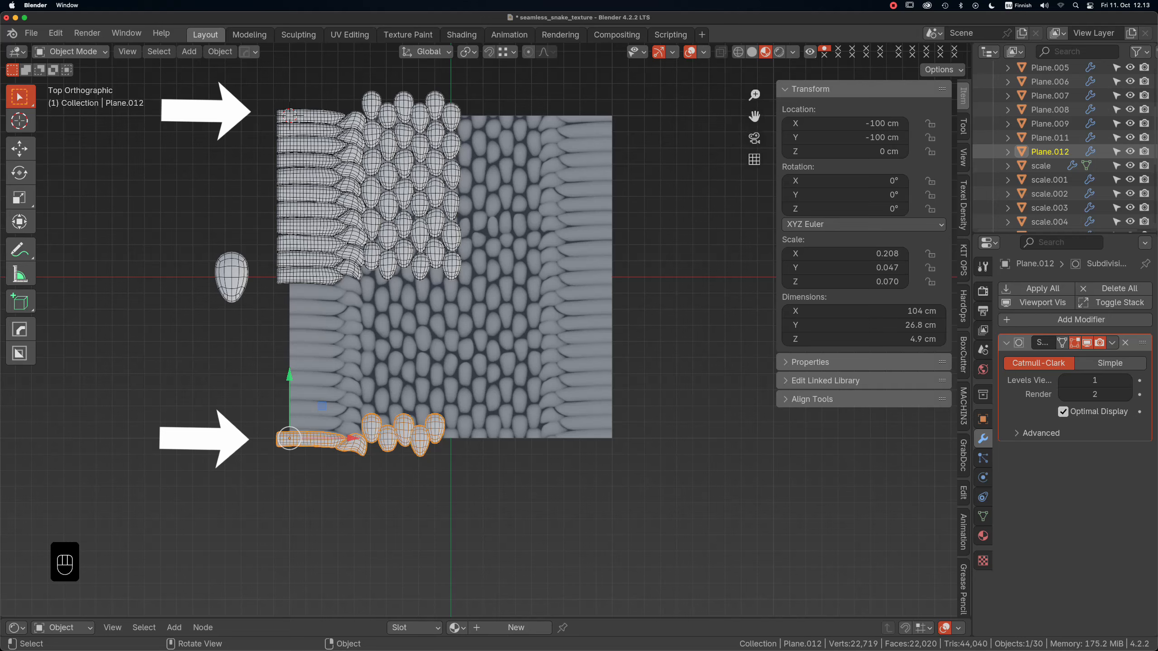
In Sculpt Mode, set the Elastic Deform brush radius to 46 px and stretch the middle copied scale's top upward toward the reference.
scroll(404, 423, up, 3)
mouse_move(404, 422)
alt+shift+mouse_down()
mouse_move(416, 406)
mouse_move(482, 409)
alt+shift+mouse_up()
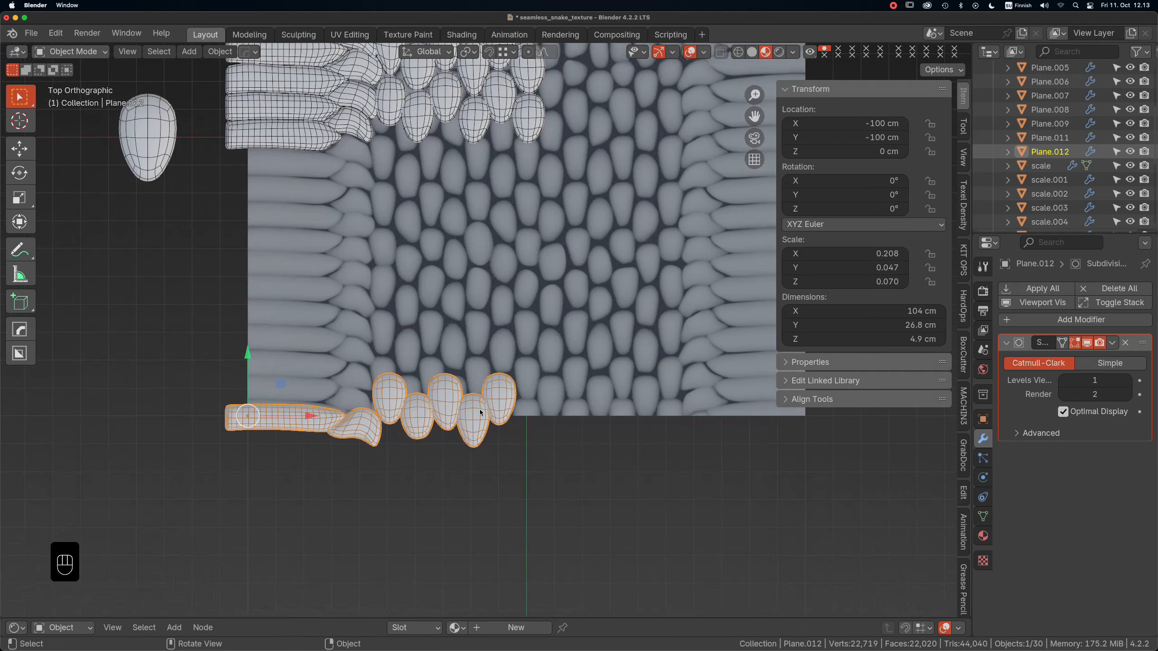
scroll(480, 412, up, 2)
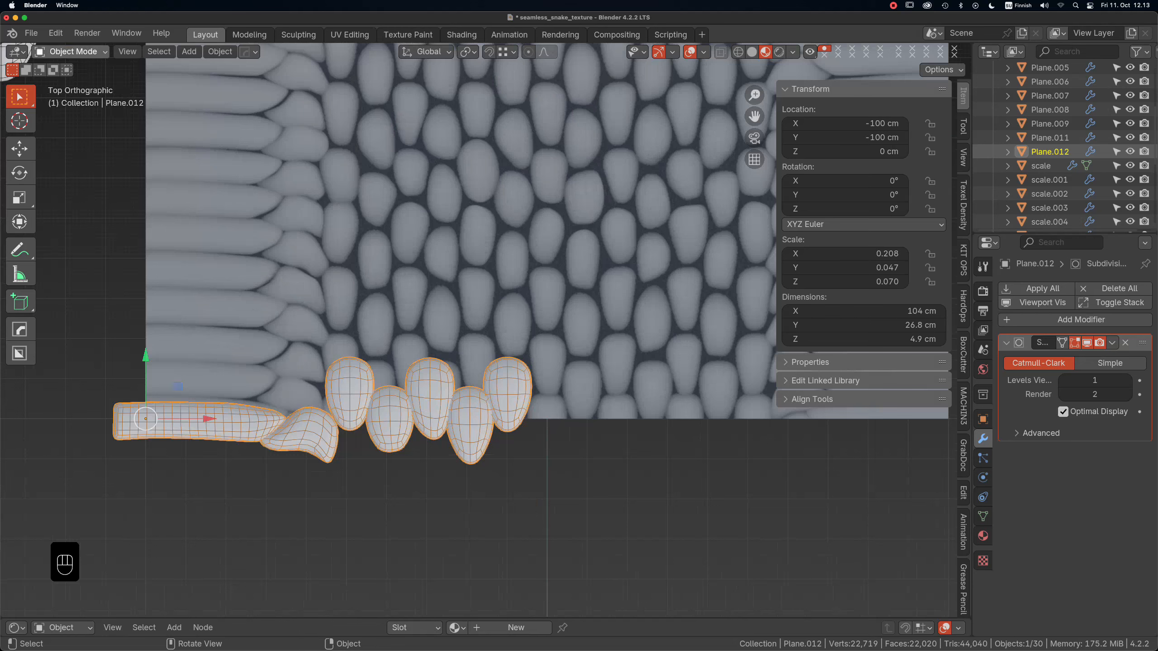
click(72, 52)
click(109, 99)
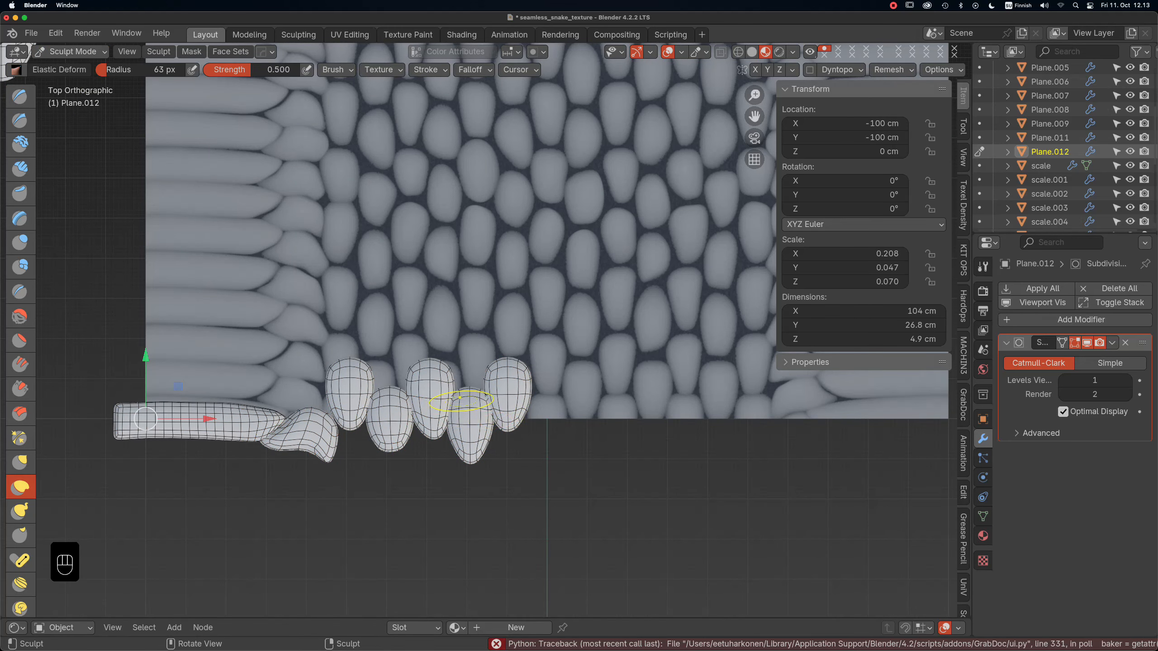
scroll(438, 378, up, 3)
key(super+z)
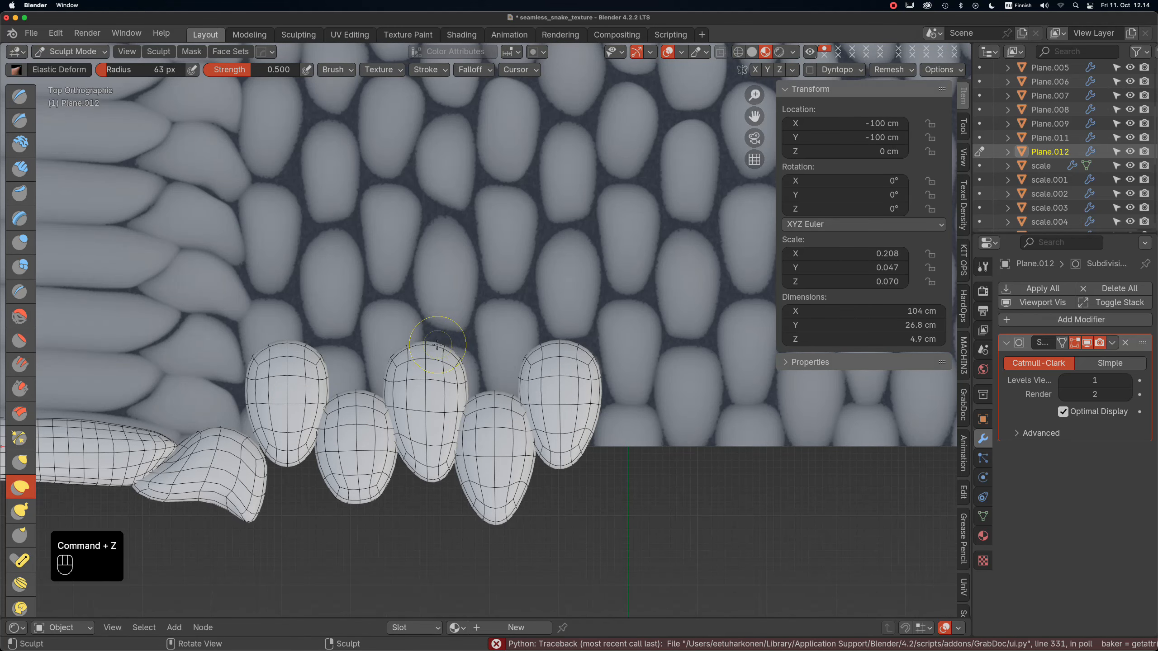
key(f)
drag(429, 353, 428, 350)
drag(459, 363, 393, 356)
drag(424, 350, 422, 340)
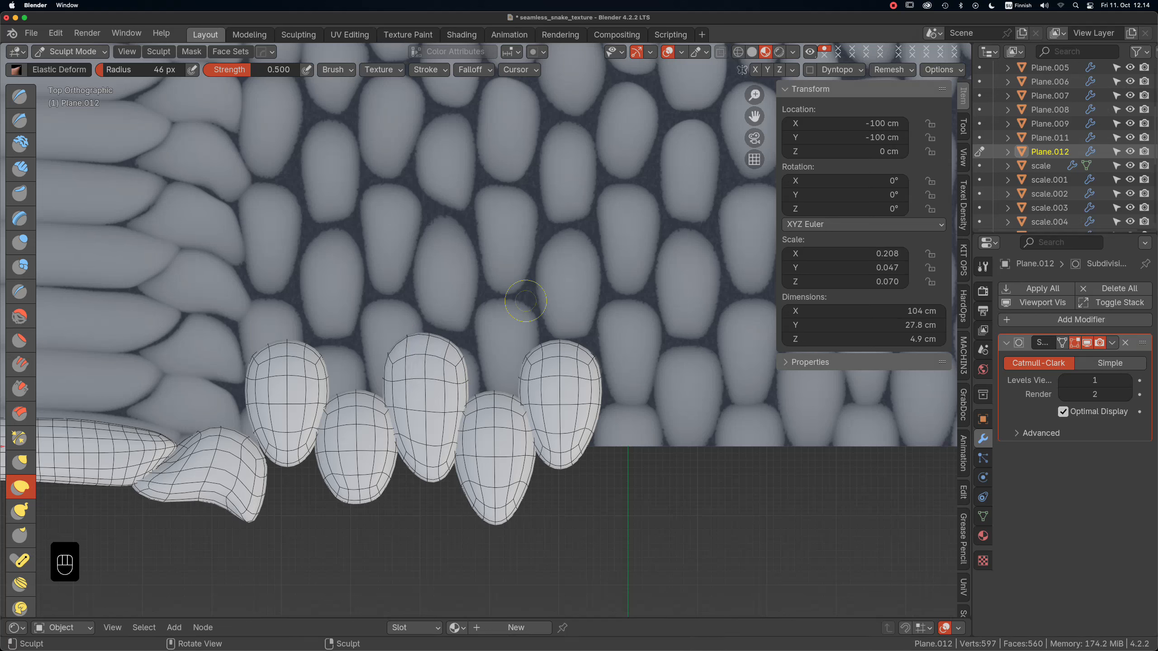
Sculpt the rightmost copied scale's top slightly lower and adjust the leftmost one's top edge, then return to Object Mode.
drag(559, 345, 587, 361)
drag(285, 344, 285, 347)
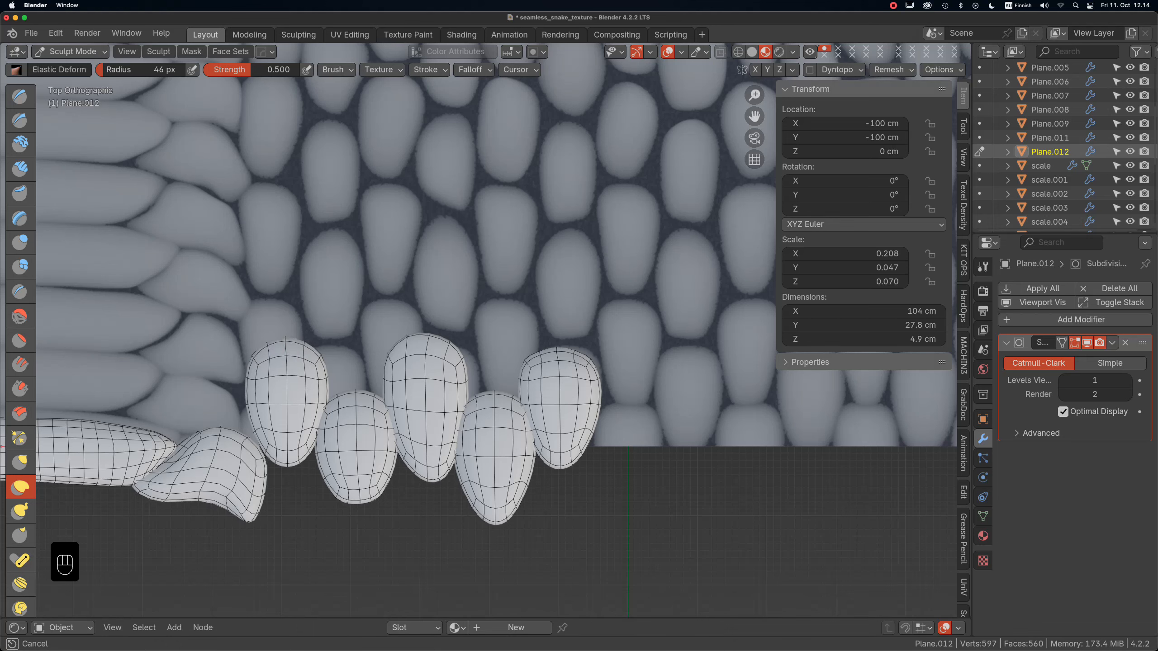
scroll(324, 299, down, 6)
alt+shift+drag(330, 301, 347, 352)
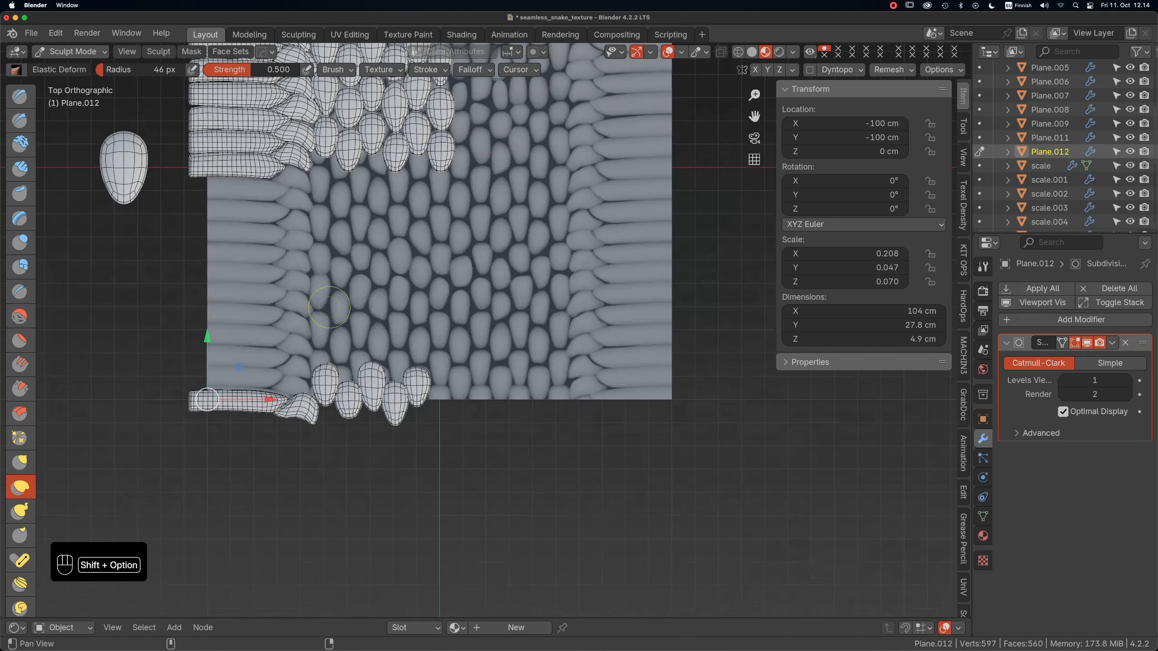
click(72, 52)
click(73, 67)
Select the three original scale columns nearest the transition scales.
scroll(283, 218, down, 2)
alt+shift+drag(282, 219, 289, 277)
click(396, 203)
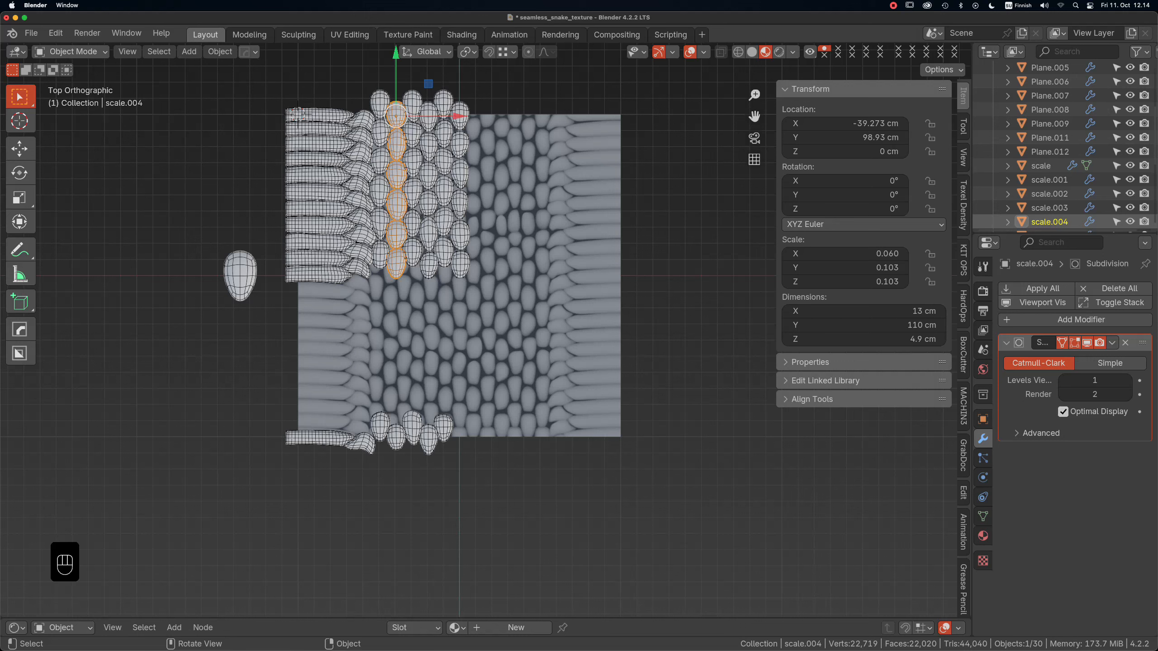
key(g)
key(super+z)
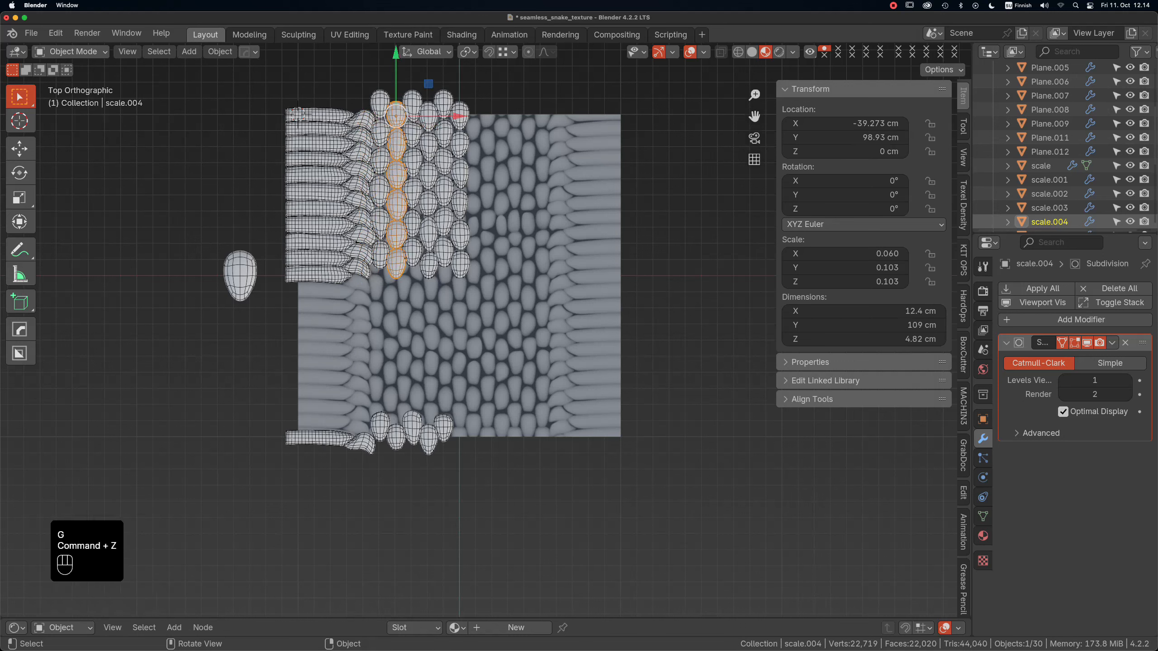
shift+click(380, 137)
shift+click(412, 132)
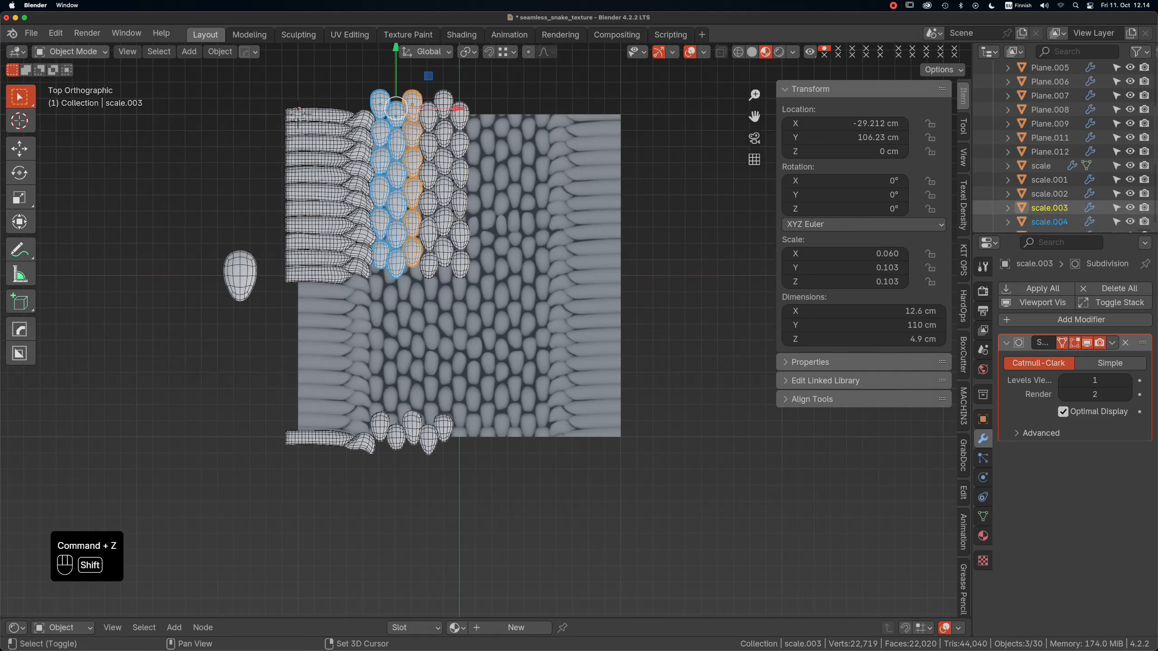
Add the three remaining columns of rounded scales in the upper block to the selection.
shift+click(428, 149)
shift+click(444, 129)
shift+click(459, 146)
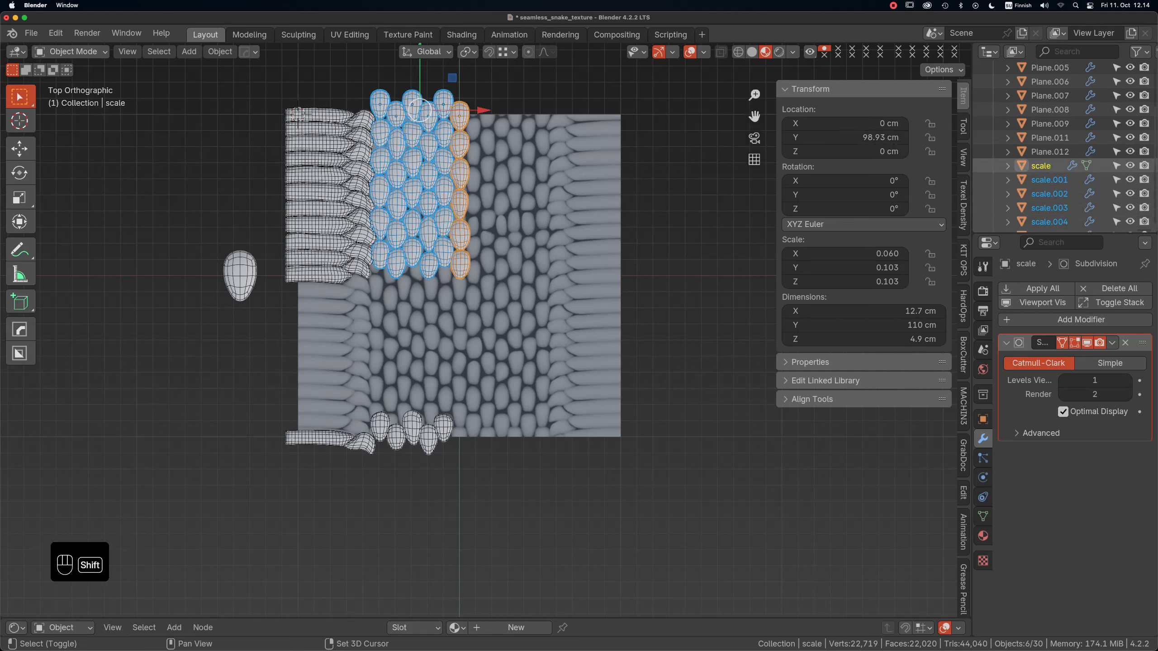
Add all ten curved transition scales between the long belly scales and the rounded columns of the upper block to the selection.
shift+click(358, 169)
shift+click(358, 153)
shift+click(359, 136)
shift+click(362, 120)
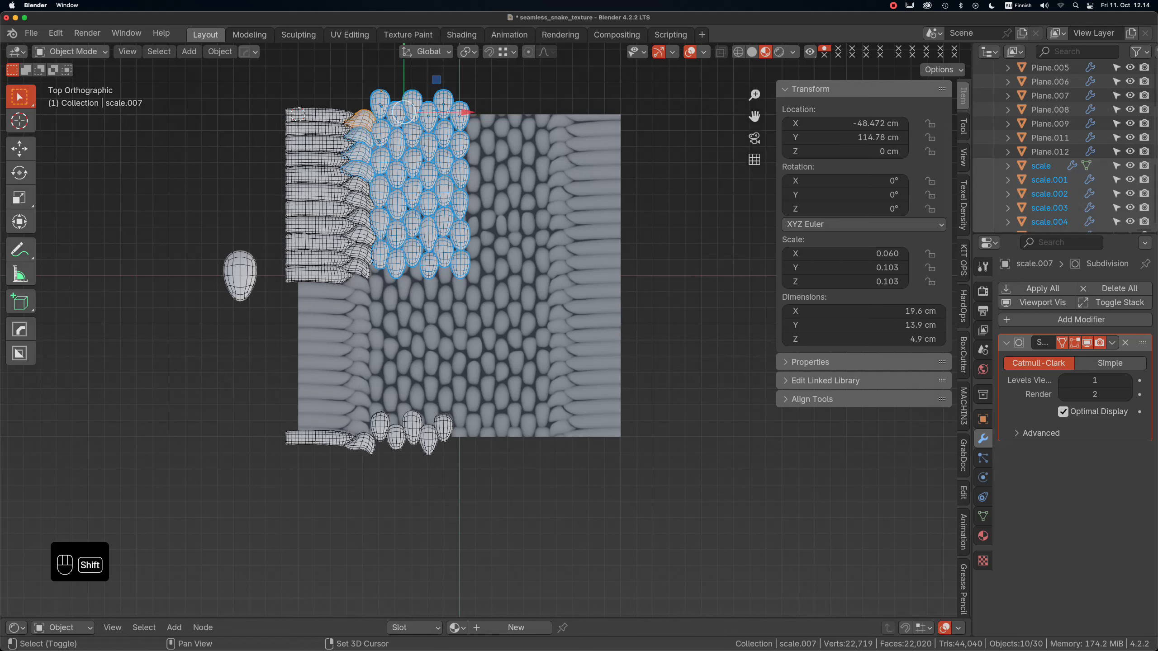
shift+click(358, 185)
shift+click(360, 201)
shift+click(360, 218)
shift+click(360, 234)
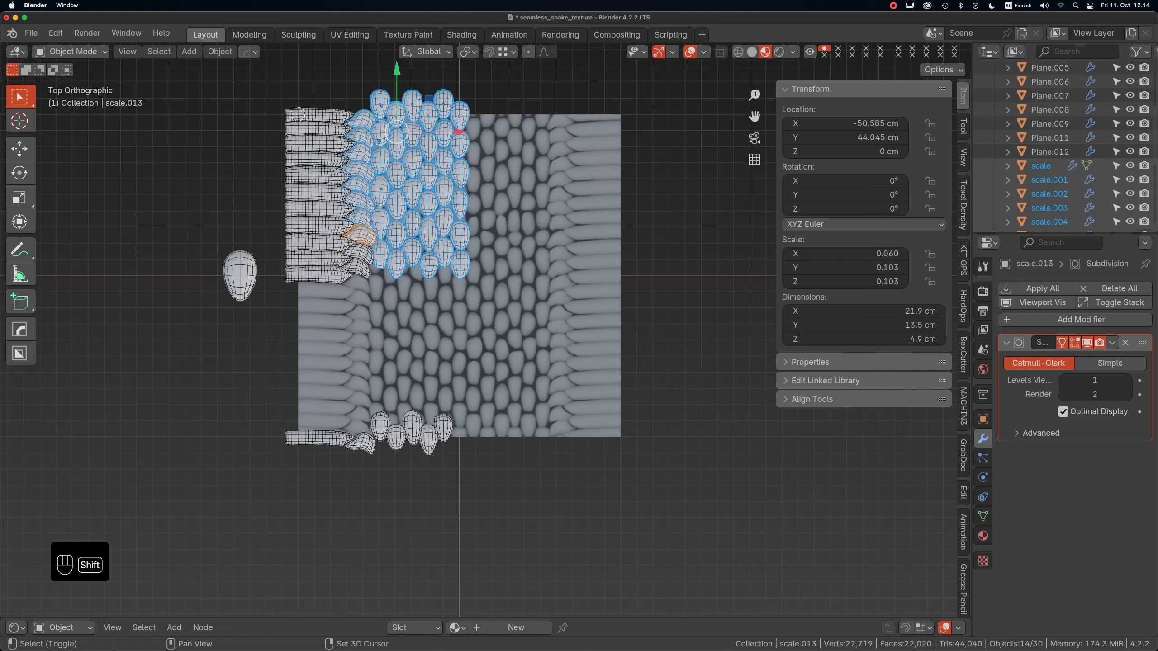
shift+click(358, 252)
shift+click(356, 269)
Add all eleven long horizontal belly scales of the upper block to the selection.
shift+click(319, 273)
shift+click(320, 258)
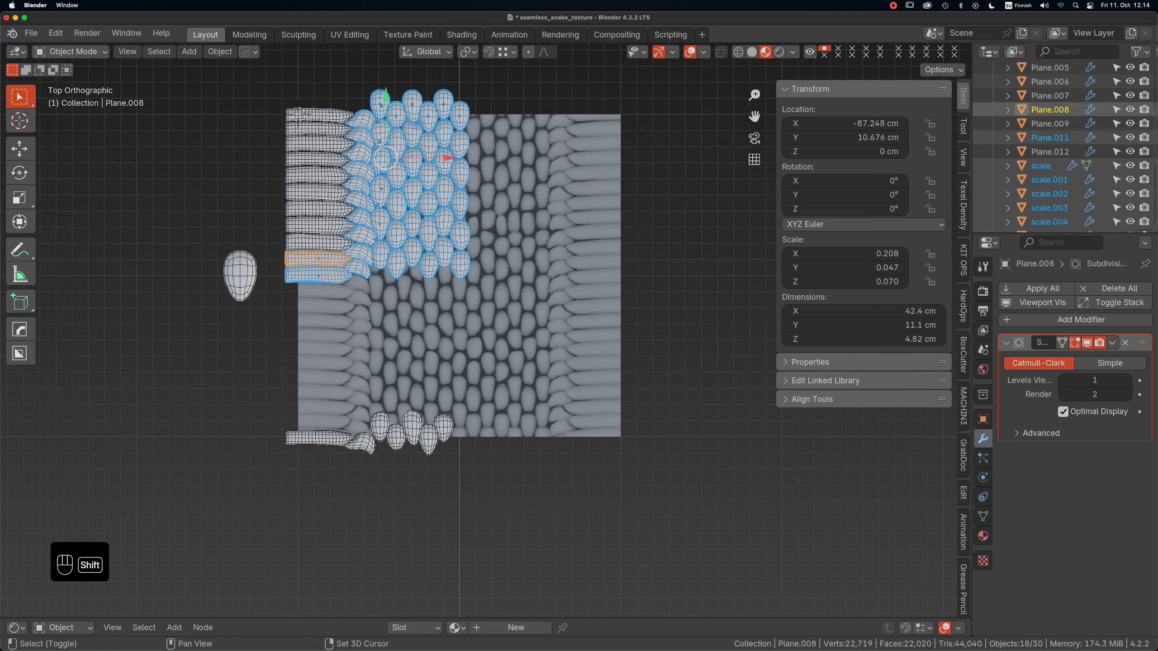
shift+click(320, 240)
shift+click(319, 223)
shift+click(319, 208)
shift+click(320, 192)
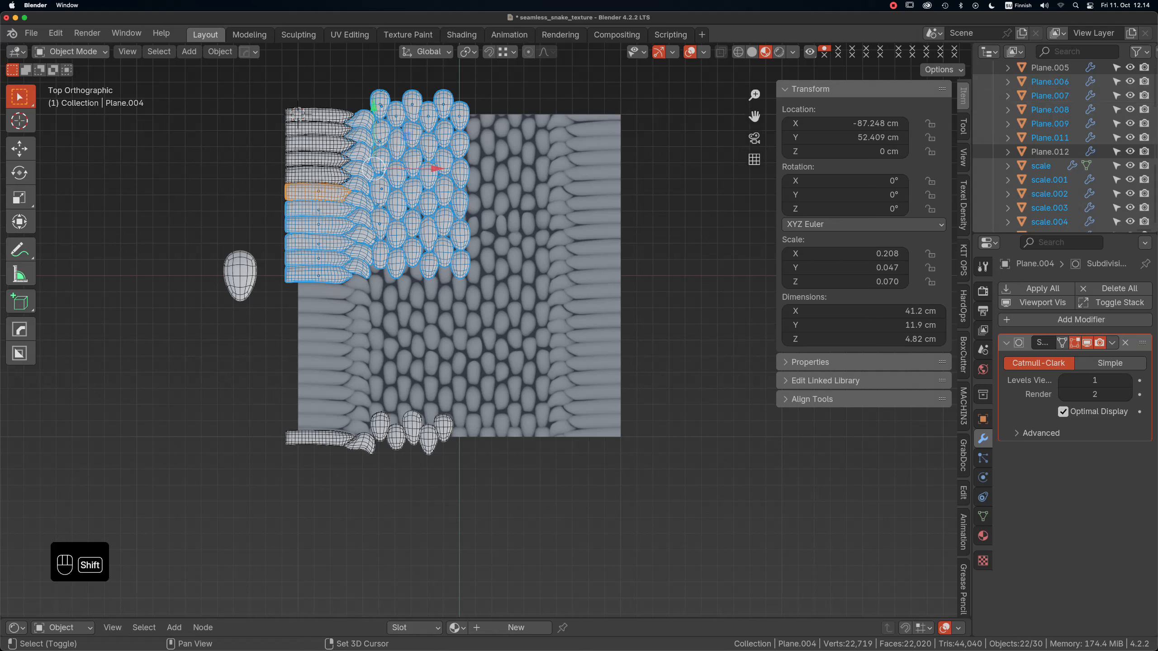
shift+click(319, 175)
shift+click(319, 160)
shift+click(319, 143)
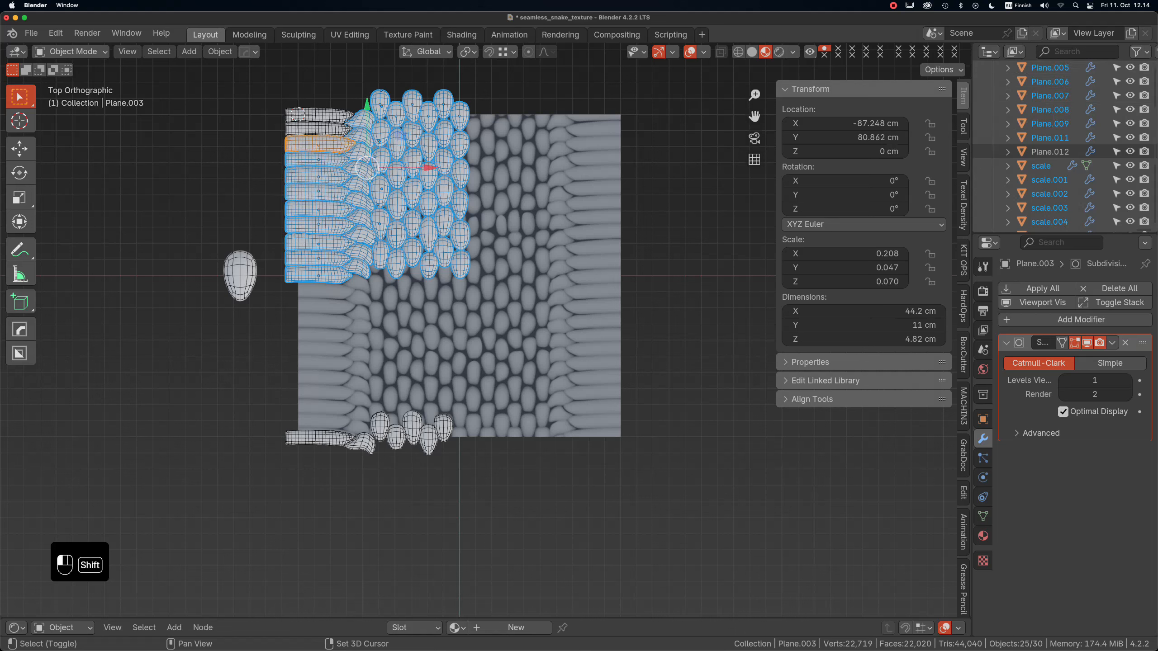
shift+click(320, 129)
shift+click(299, 114)
Duplicate the selected scales in place, join the copies into one object, and move it down along Y to about 7.1 cm.
key(shift+d)
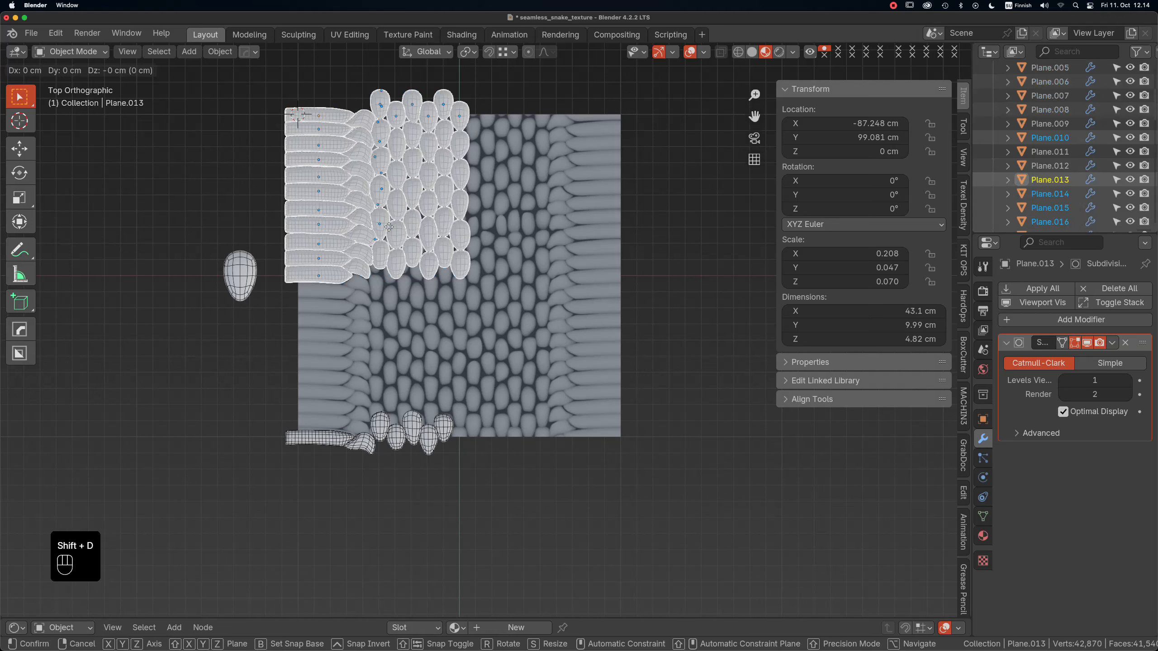
right_click(389, 230)
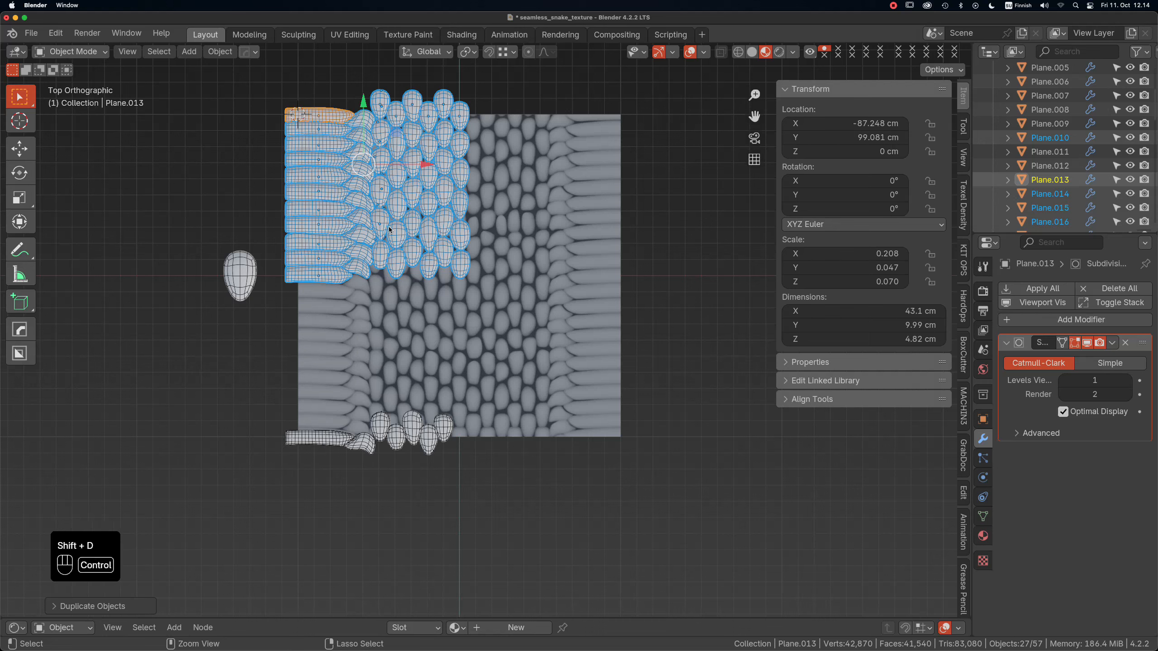
key(ctrl+j)
drag(318, 53, 329, 205)
In Edit Mode, delete the vertices of the three topmost rounded scales in the joined copy that overlap the upper block.
scroll(330, 205, up, 2)
scroll(330, 285, up, 1)
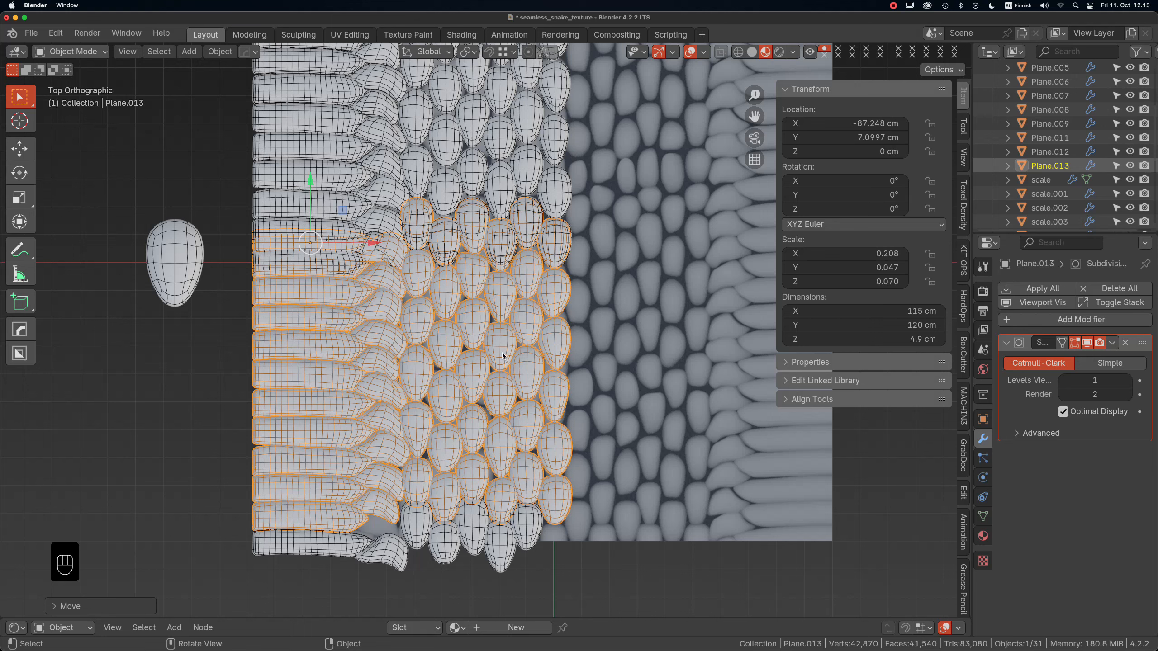
key(Tab)
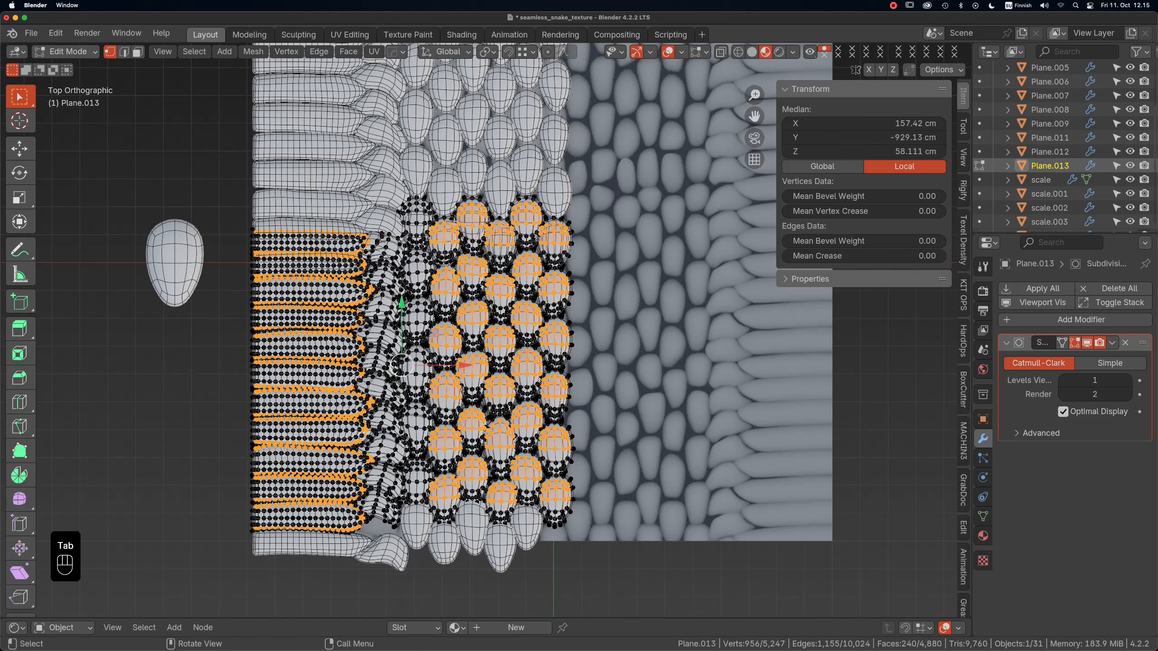
click(210, 178)
scroll(353, 212, up, 2)
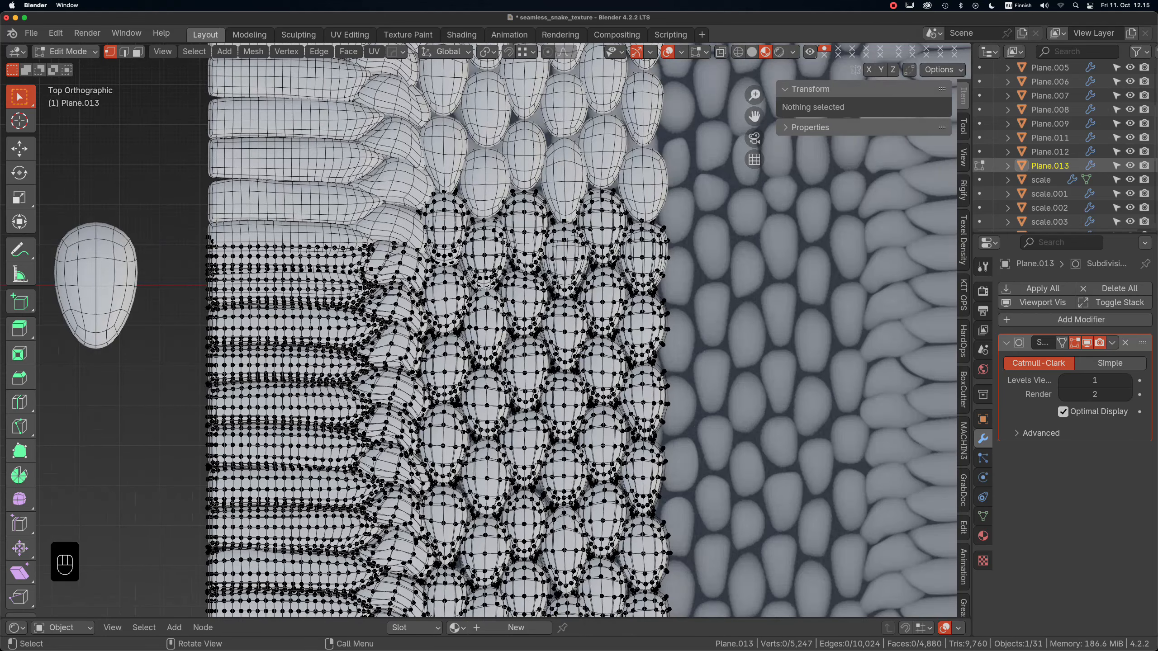
key(l)
key(l)
key(l)
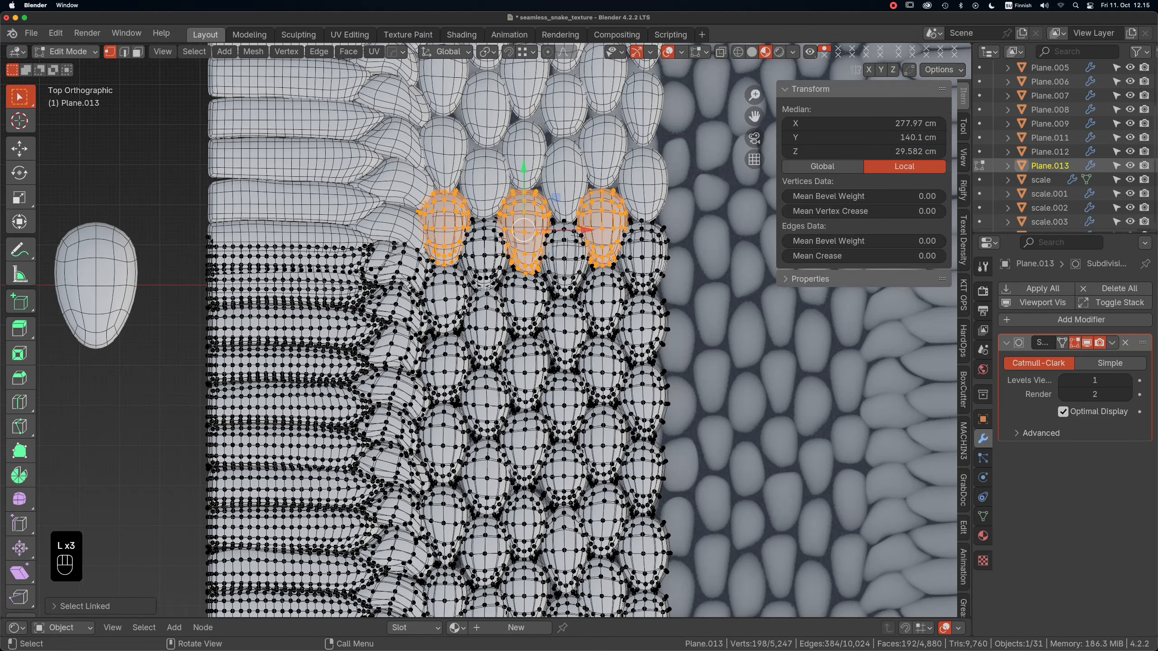
key(x)
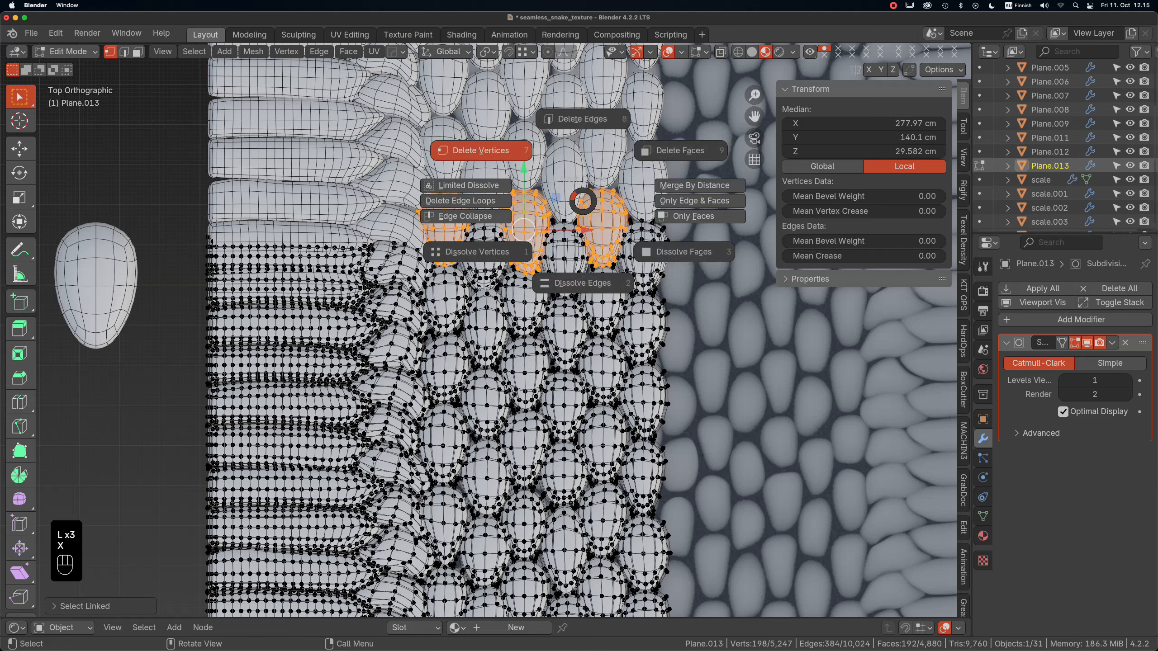
click(481, 150)
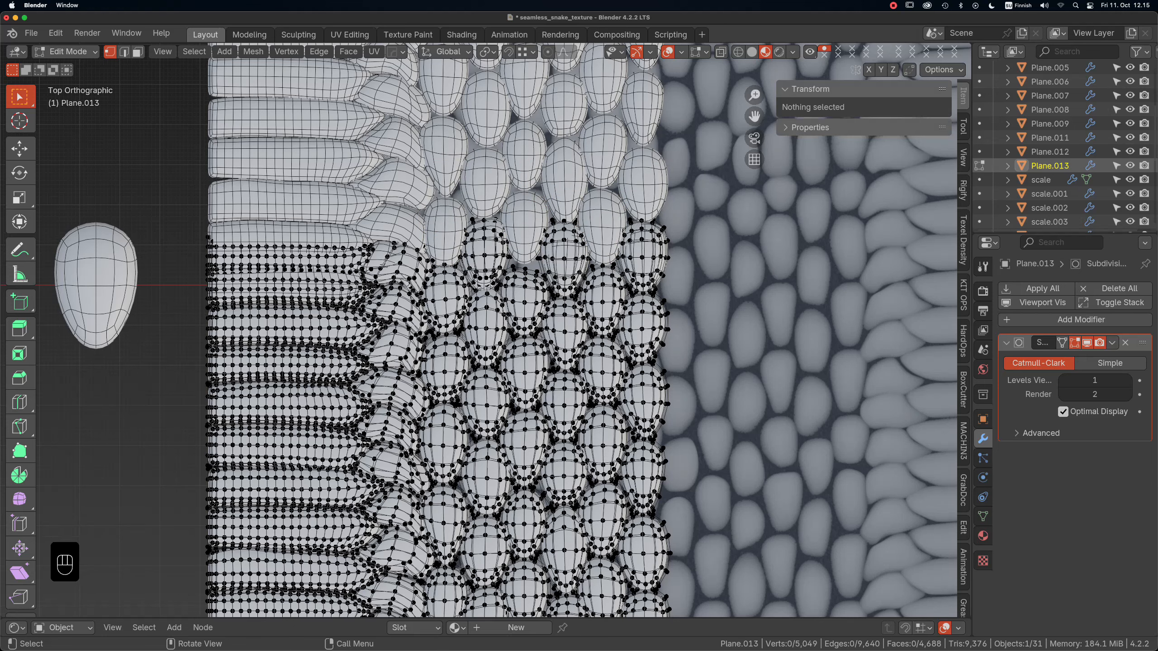
Delete the vertices of the next three overlapping rounded scales, in the copy's alternate columns.
key(l)
key(l)
key(l)
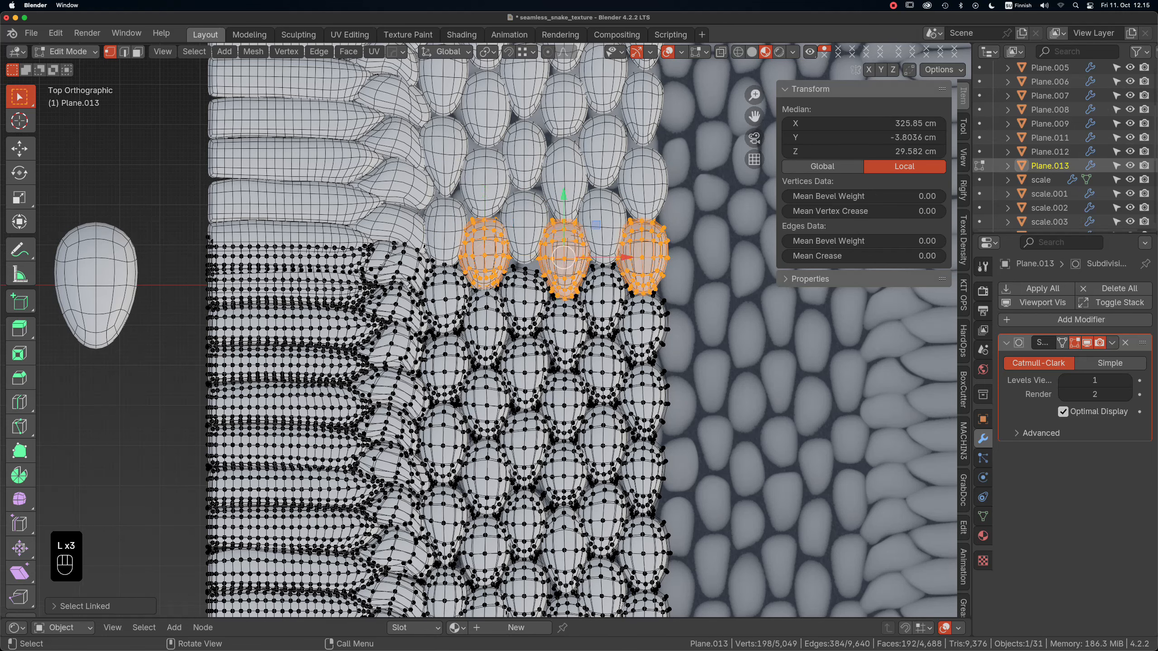
key(x)
click(524, 176)
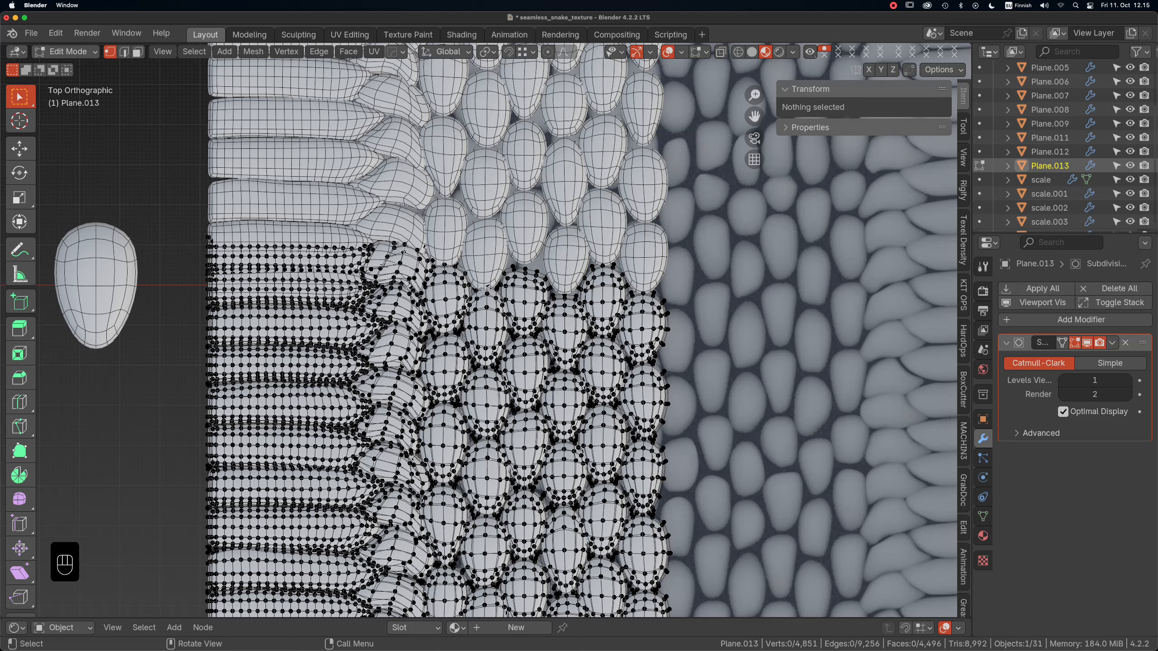
Delete the copy's overlapping top belly scales and adjacent transition scale, return to Object Mode, and shift the block up to about Y 8.2 cm.
key(l)
key(l)
key(l)
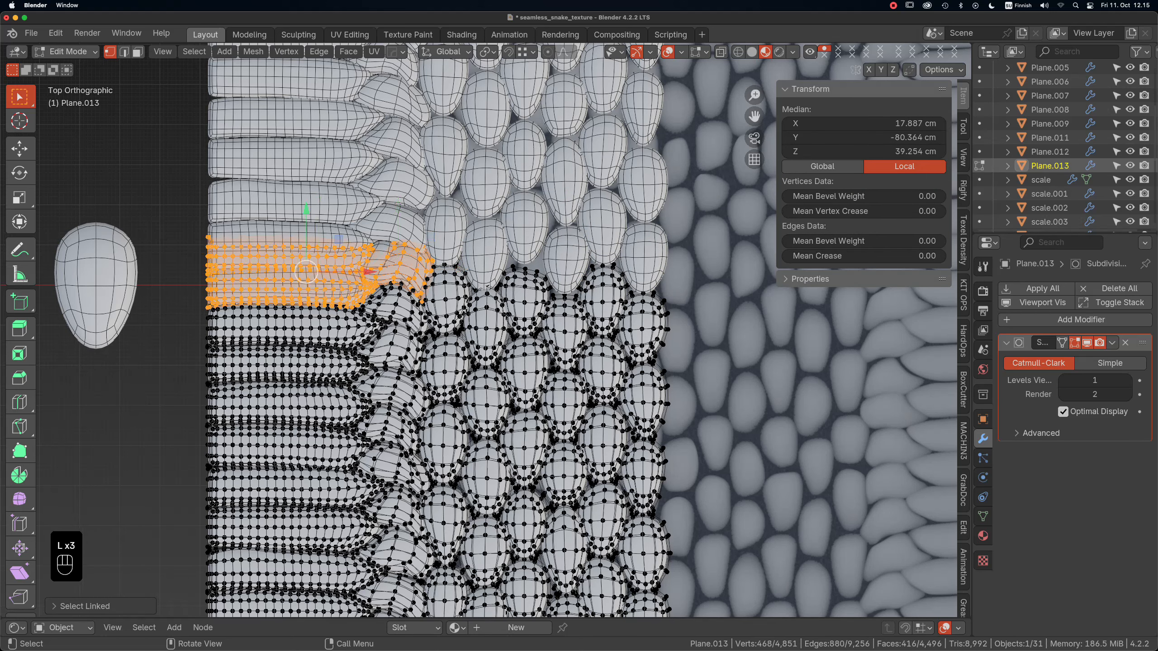
key(x)
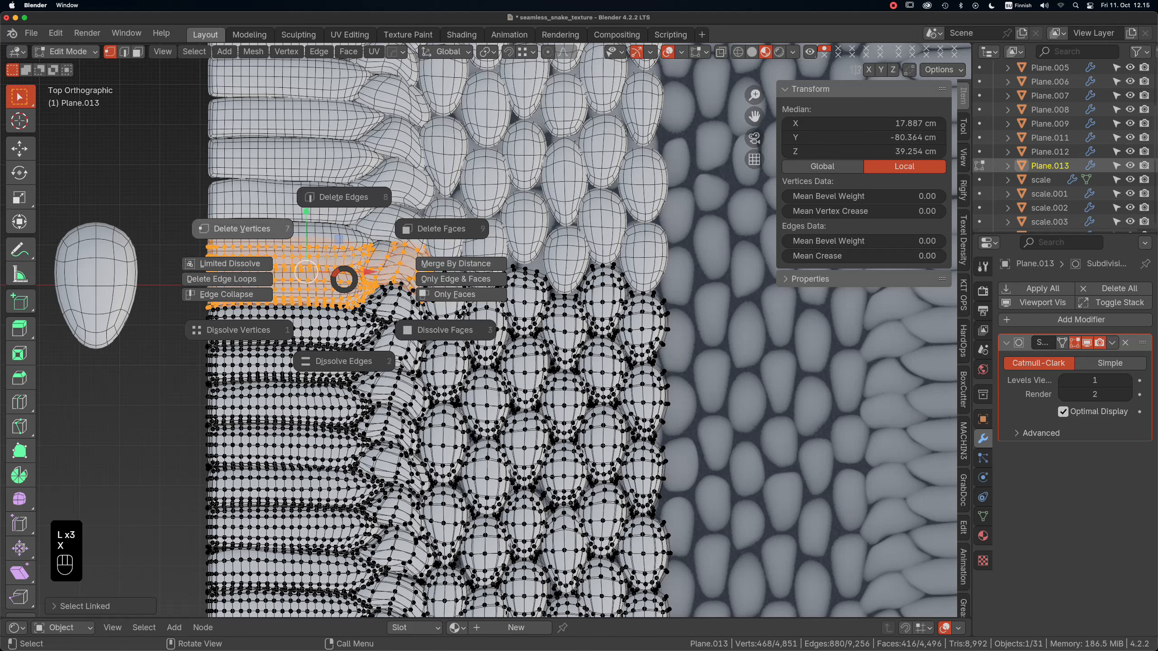
click(291, 257)
key(Tab)
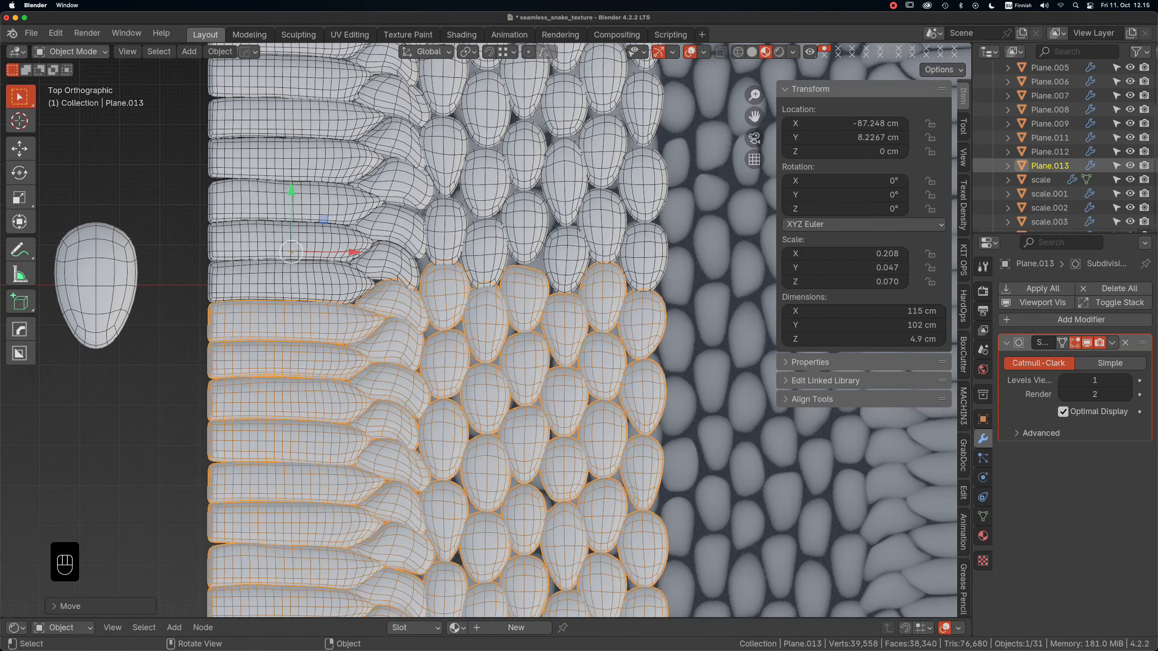
Switch the copied block to Sculpt Mode and reshape the rounded scales along the seam with Elastic Deform, undoing the last stroke.
click(71, 51)
click(69, 98)
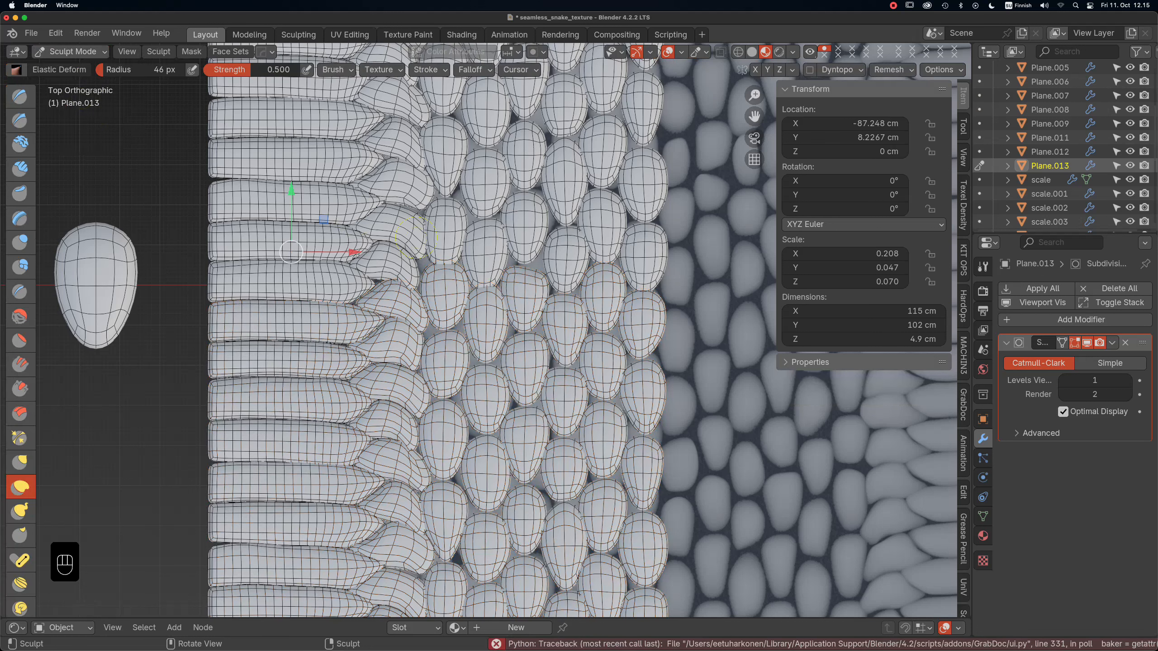
drag(429, 268, 442, 264)
mouse_move(524, 272)
mouse_down()
mouse_move(515, 267)
mouse_move(545, 271)
mouse_up()
drag(441, 263, 418, 281)
key(super+z)
Fine-tune the fit of further scales in the copied block with small Elastic Deform strokes.
scroll(426, 342, up, 4)
drag(421, 329, 426, 315)
scroll(456, 314, down, 5)
scroll(346, 346, up, 3)
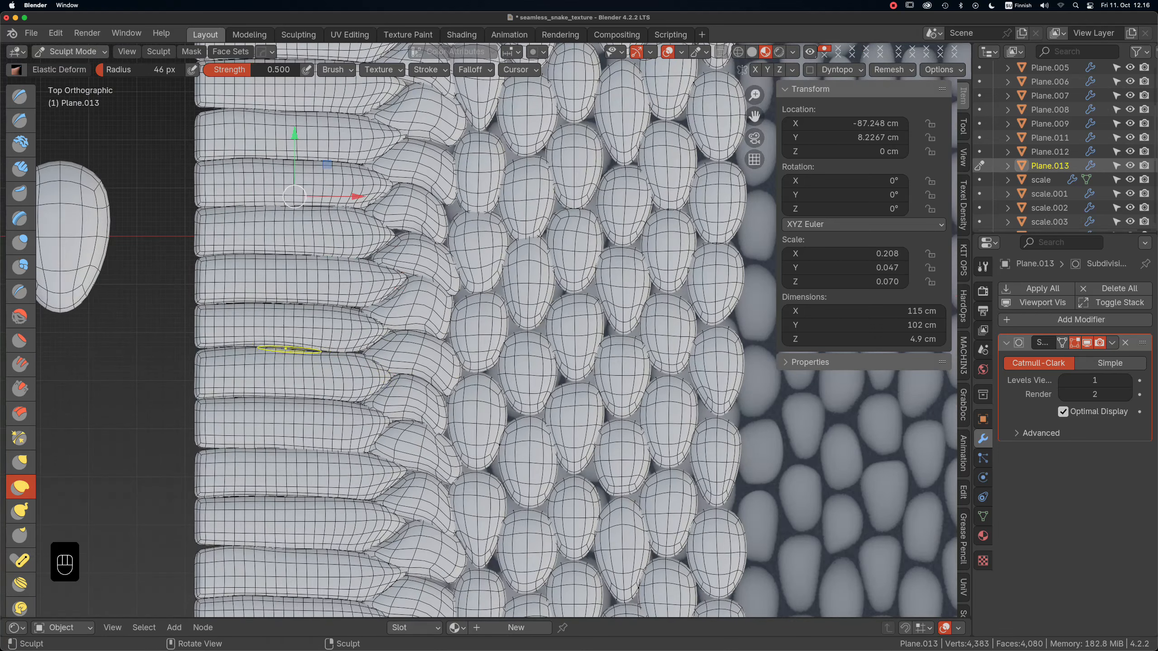
shift+middle_drag(287, 293, 292, 247)
drag(511, 384, 507, 384)
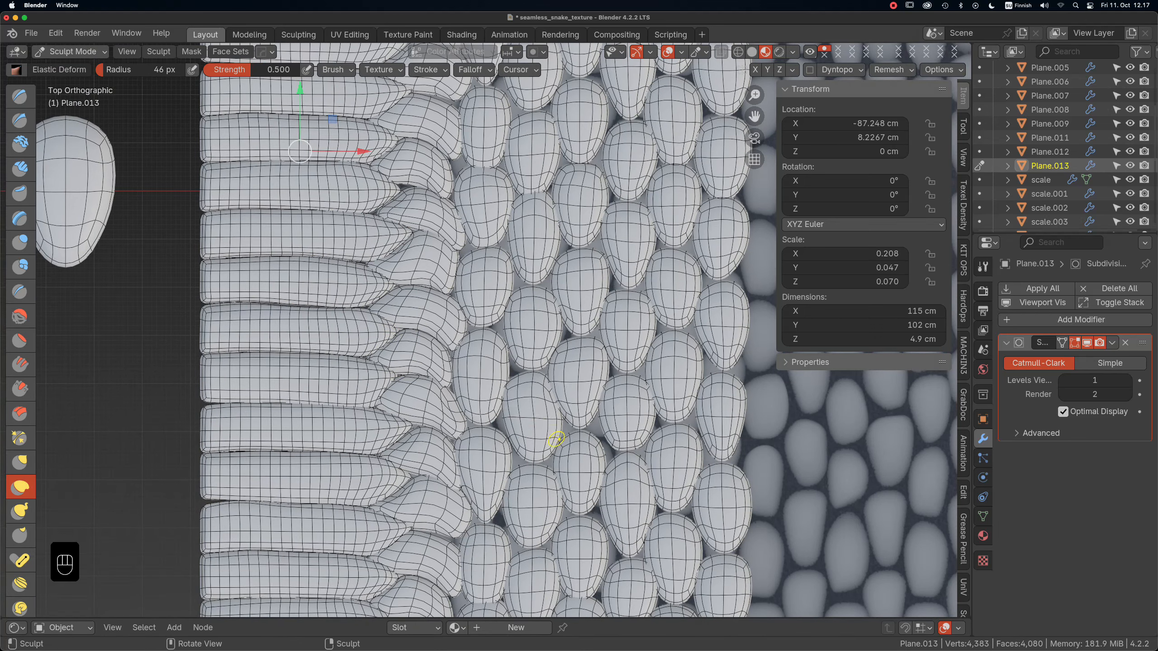
scroll(547, 375, down, 4)
scroll(469, 490, up, 4)
In Edit Mode, duplicate one transition scale of the copied block along the Y axis to fill the gap above the bottom row.
key(Tab)
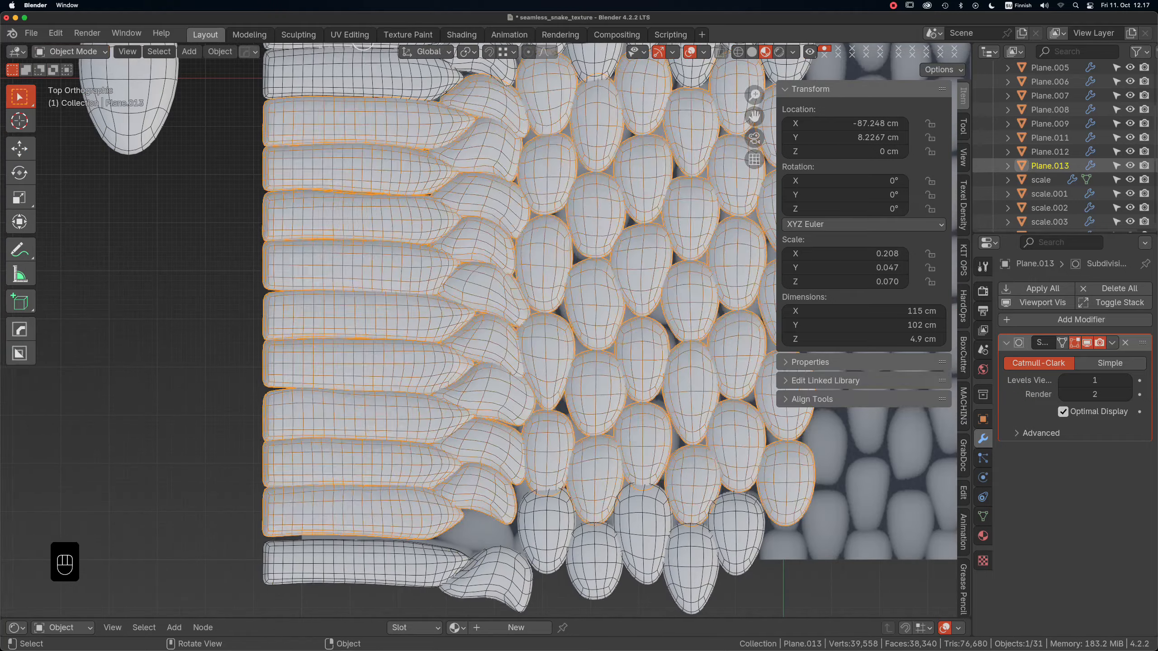
key(Tab)
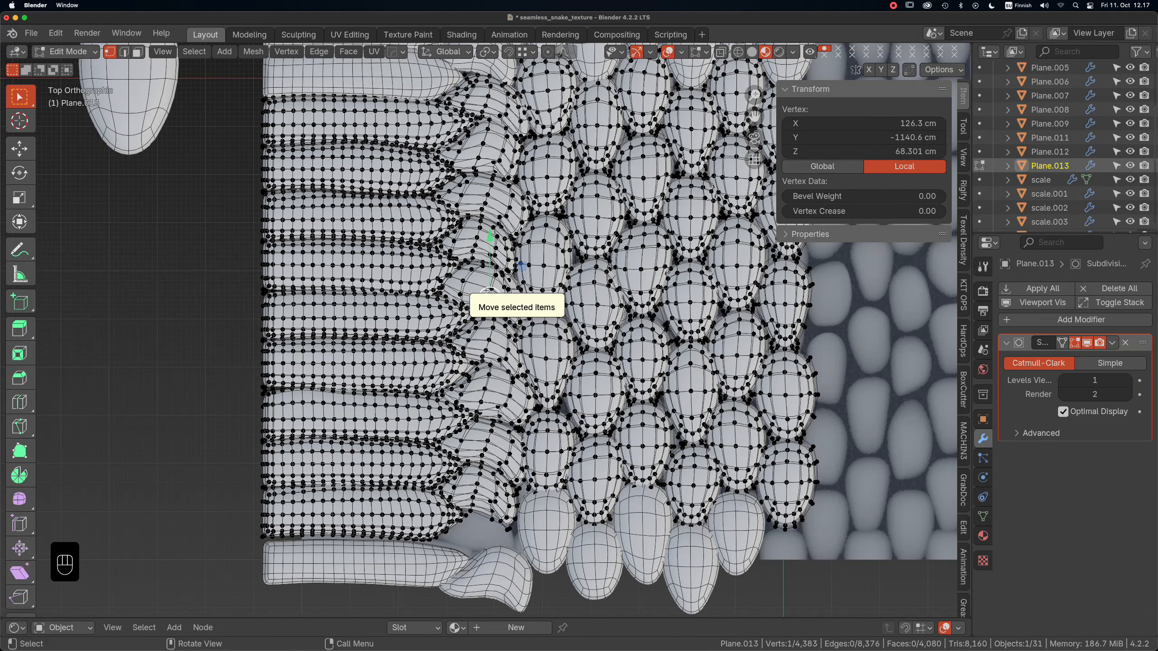
key(l)
key(shift+d)
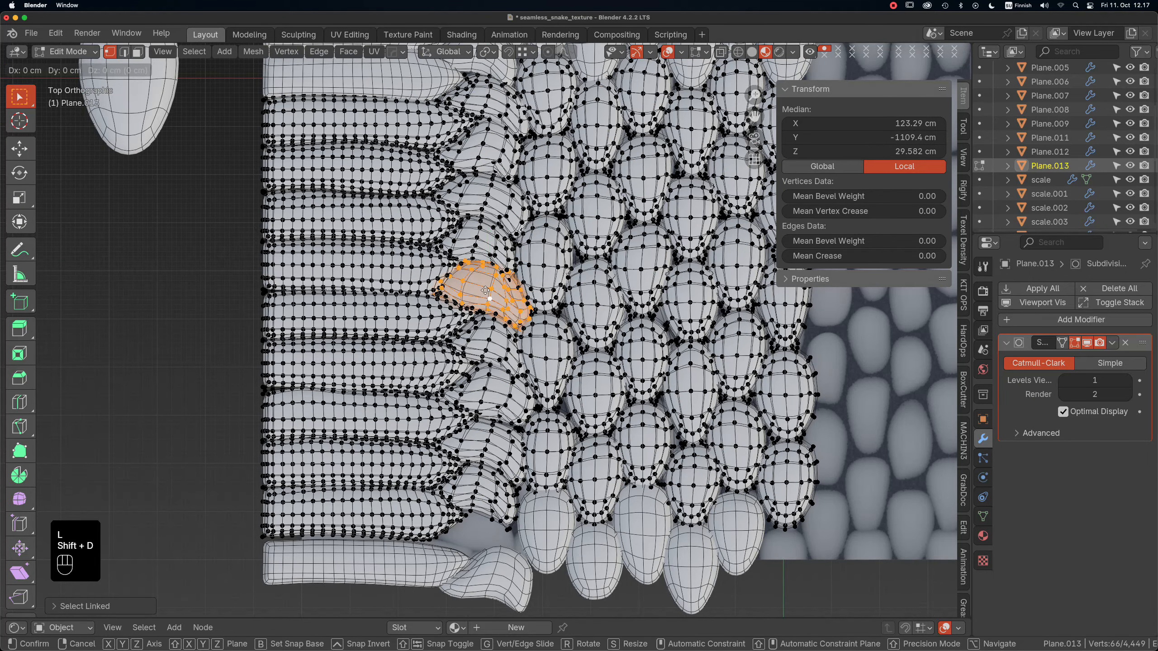
key(y)
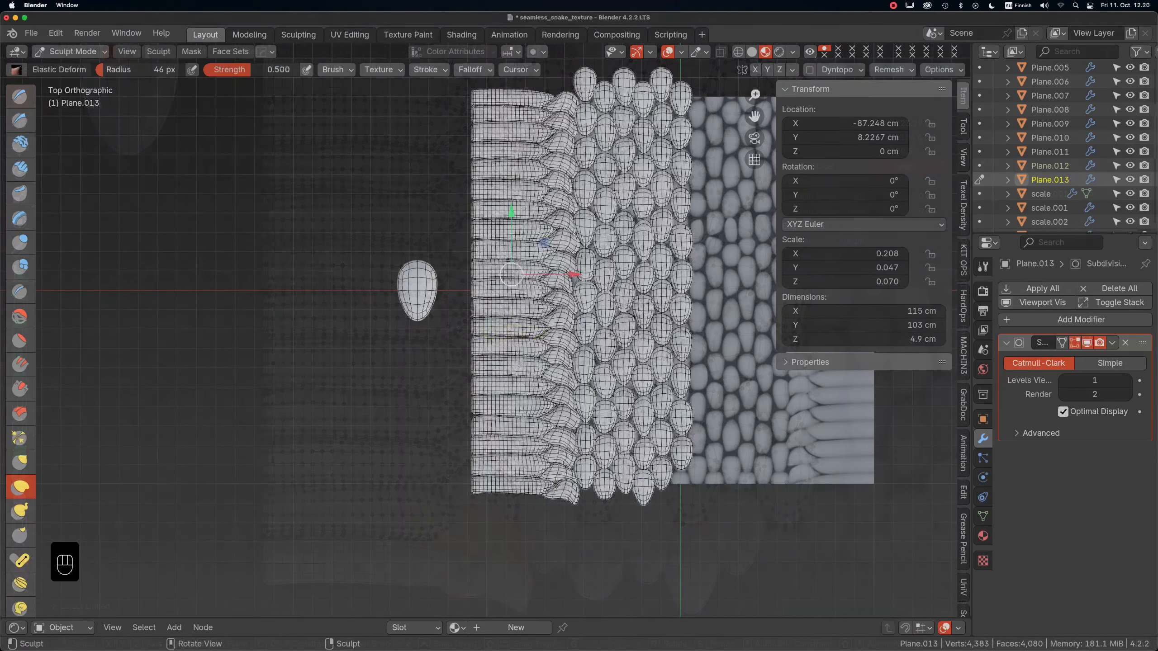
Return the block from Sculpt Mode to Object Mode and deselect everything.
click(72, 52)
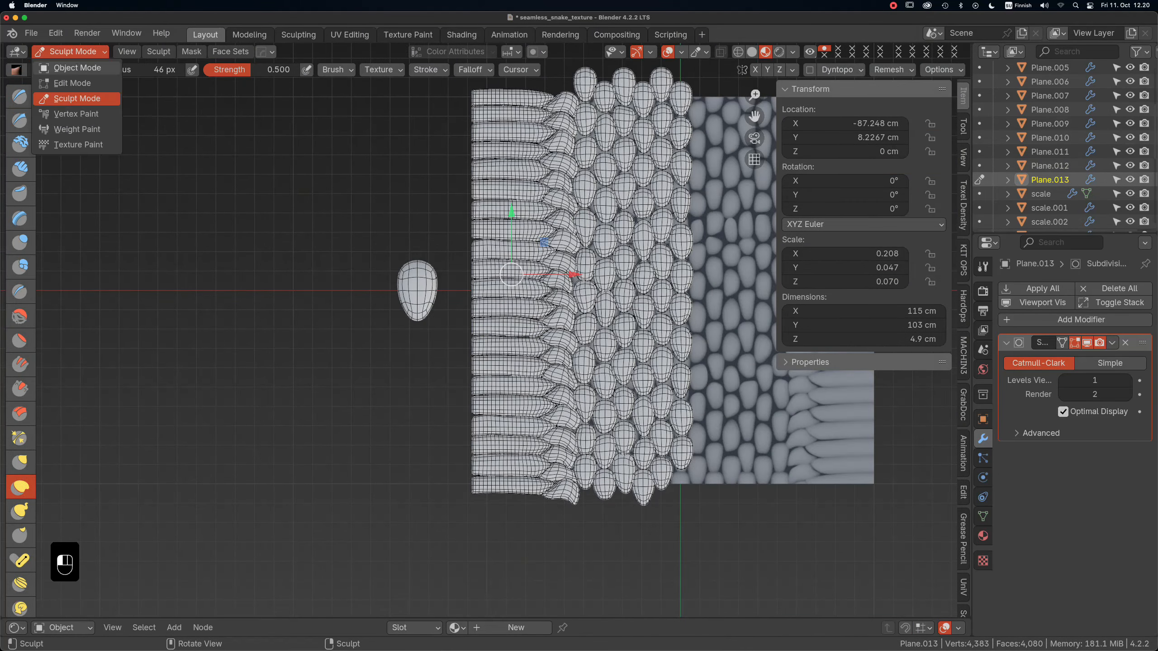
click(73, 68)
scroll(199, 256, down, 2)
key(alt+a)
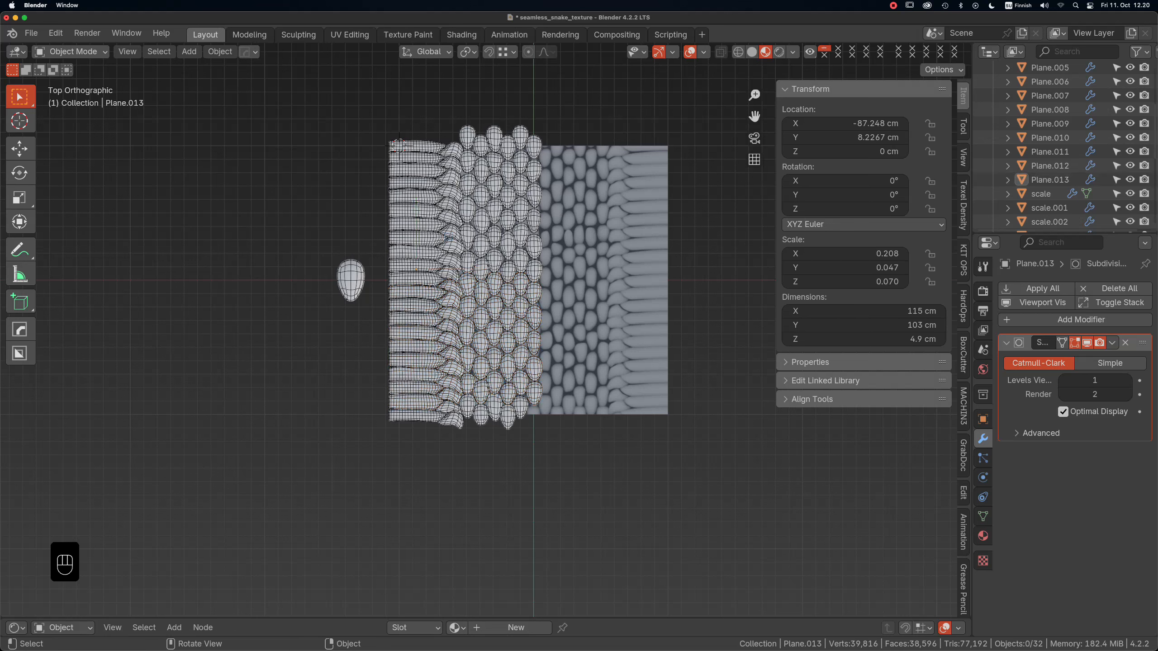
Select every scale in the pattern, leaving out the image plane and the loose scale, and join them into scale.001.
click(465, 339)
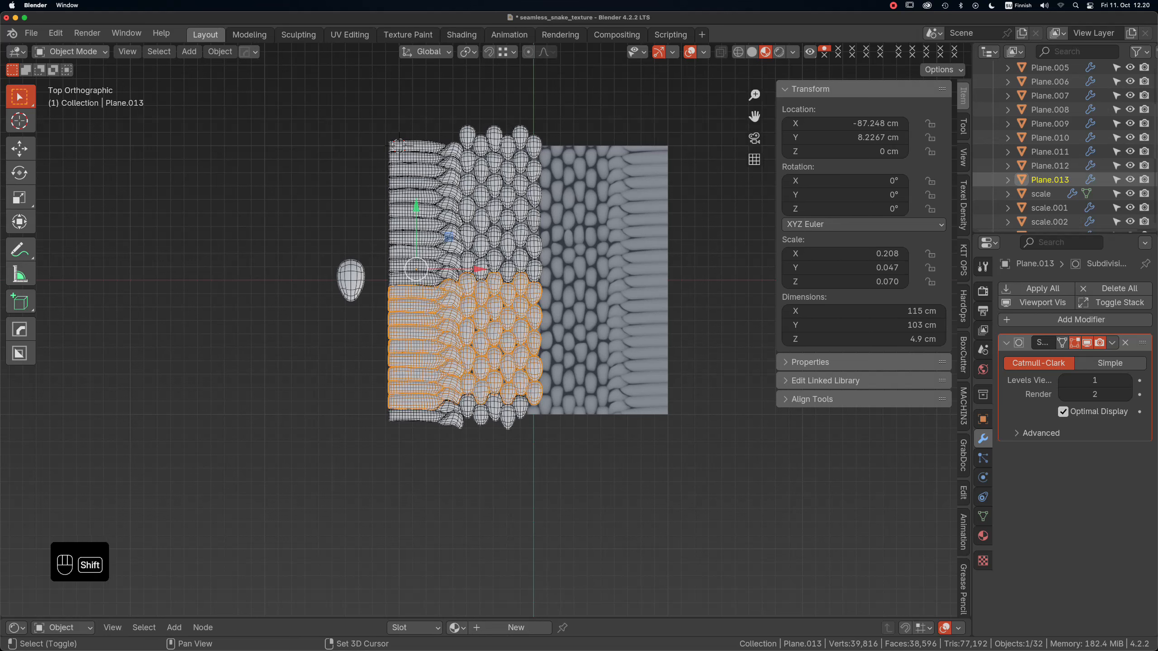
shift+click(424, 416)
shift+click(449, 406)
shift+click(423, 252)
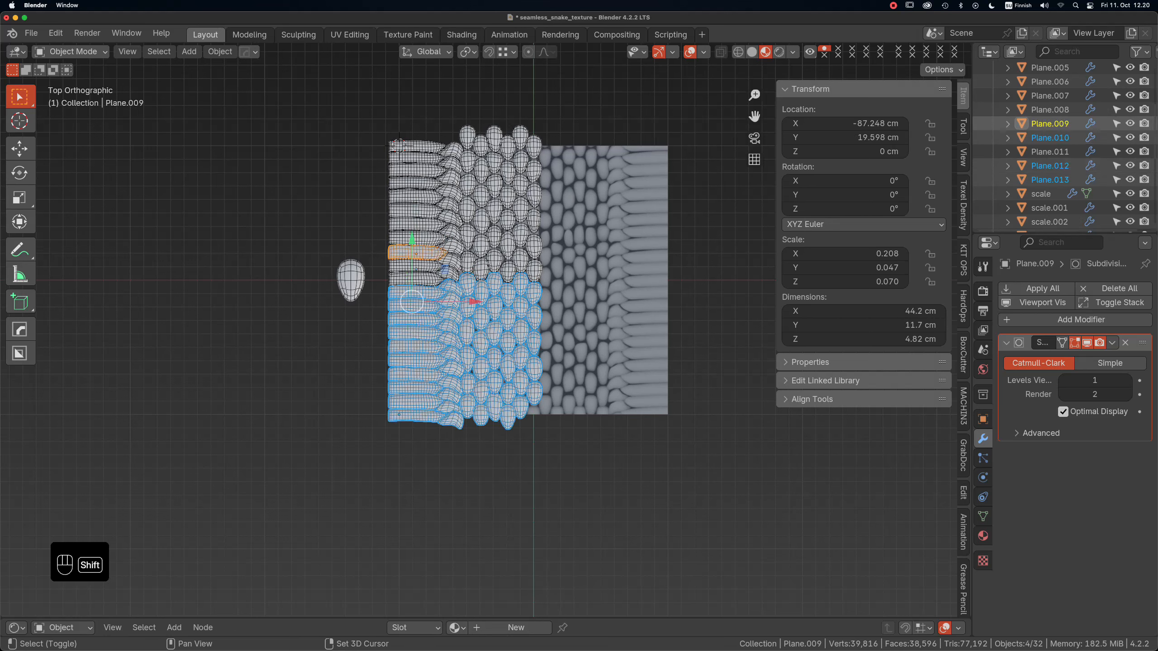
shift+drag(370, 136, 534, 281)
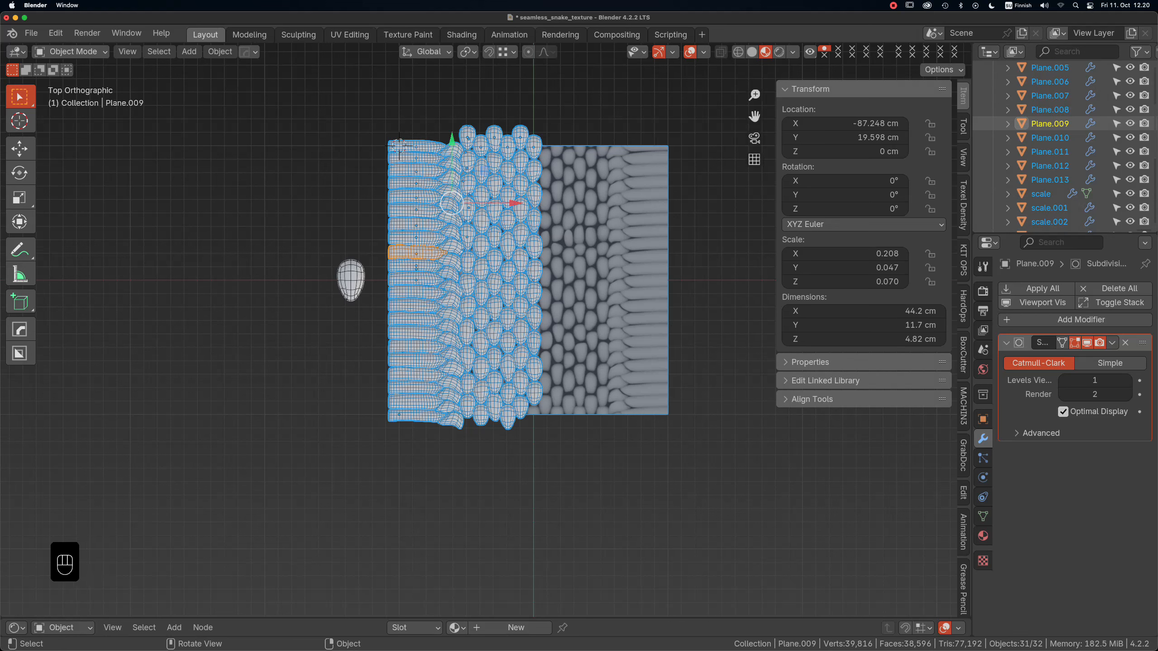
shift+click(508, 277)
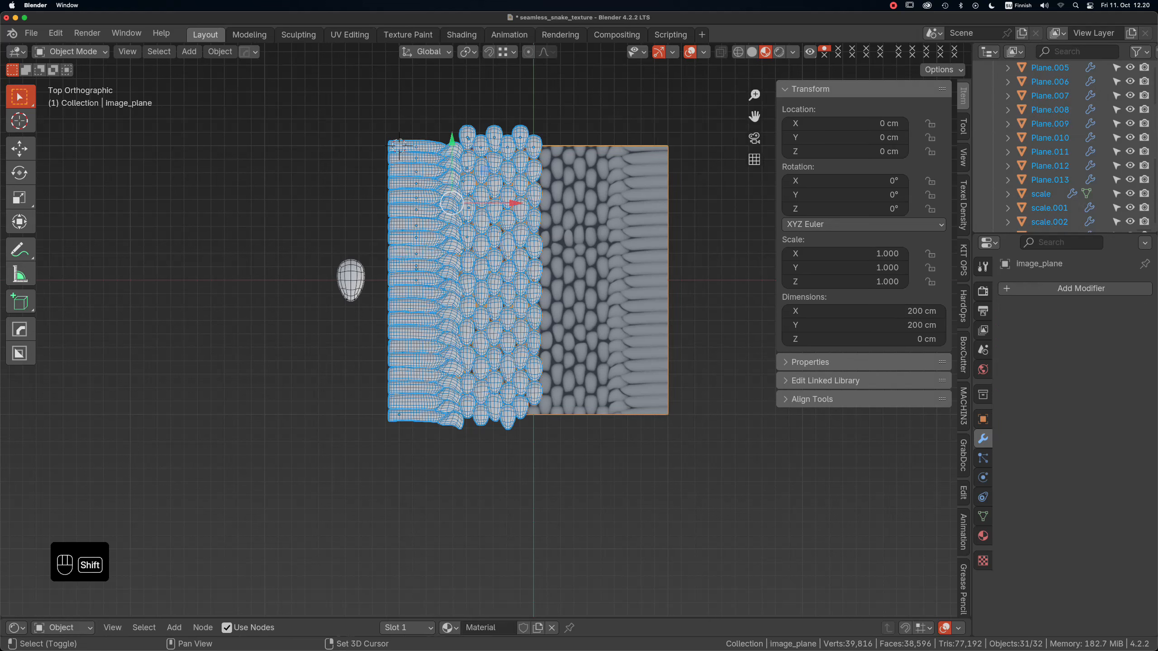
shift+click(399, 146)
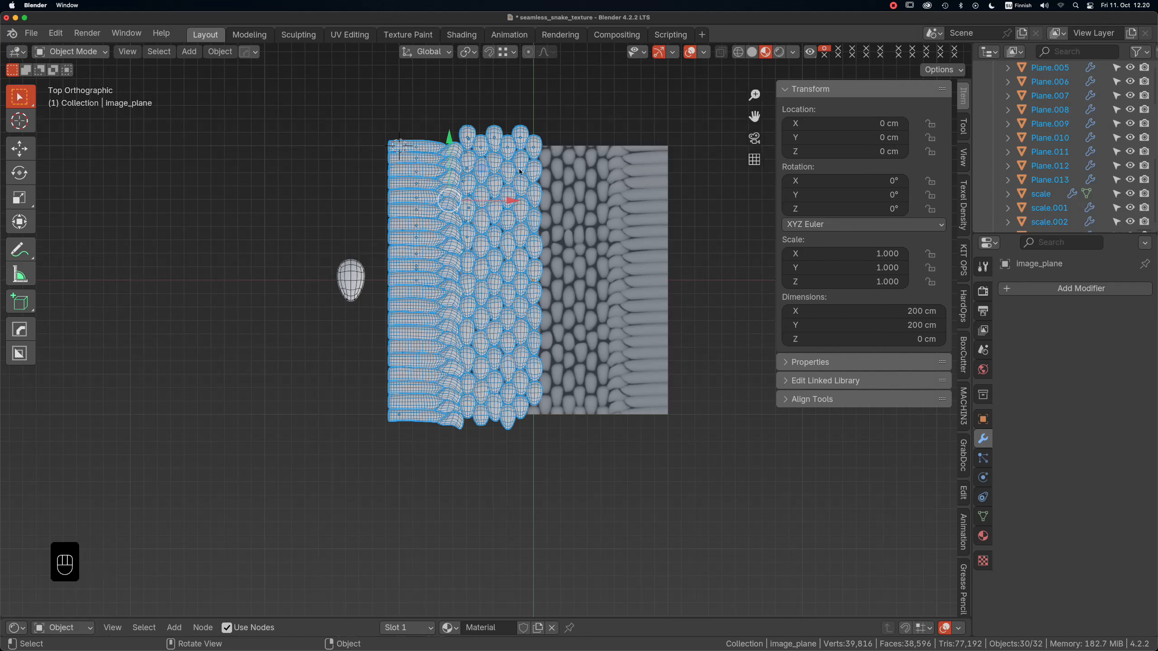
shift+click(521, 130)
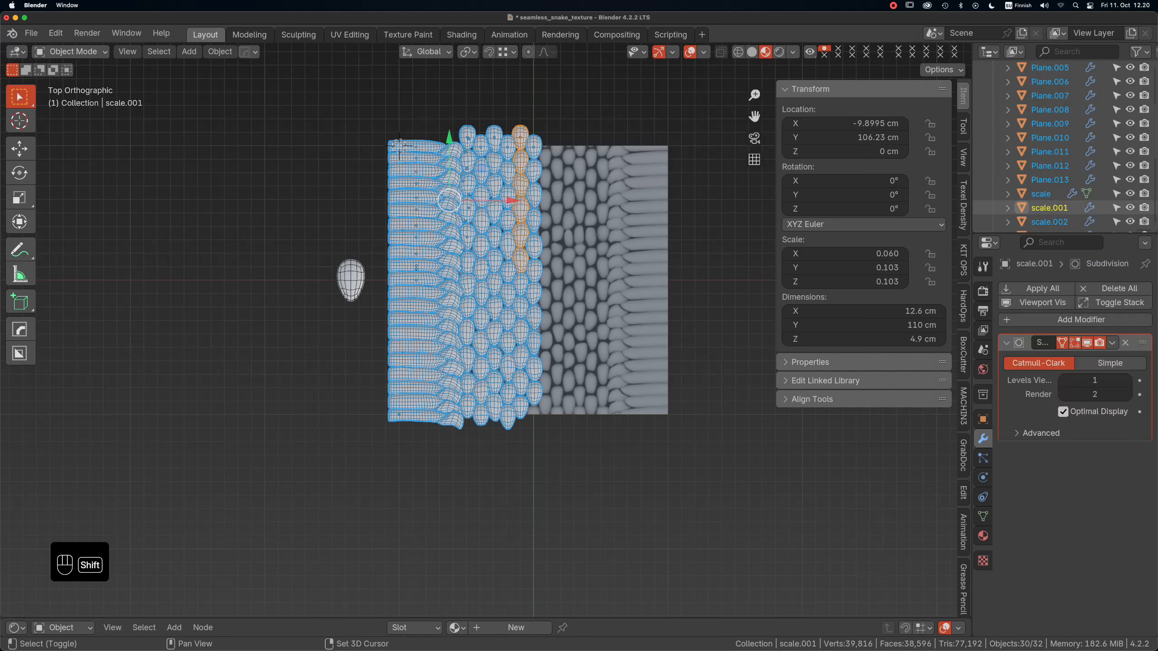
key(super+j)
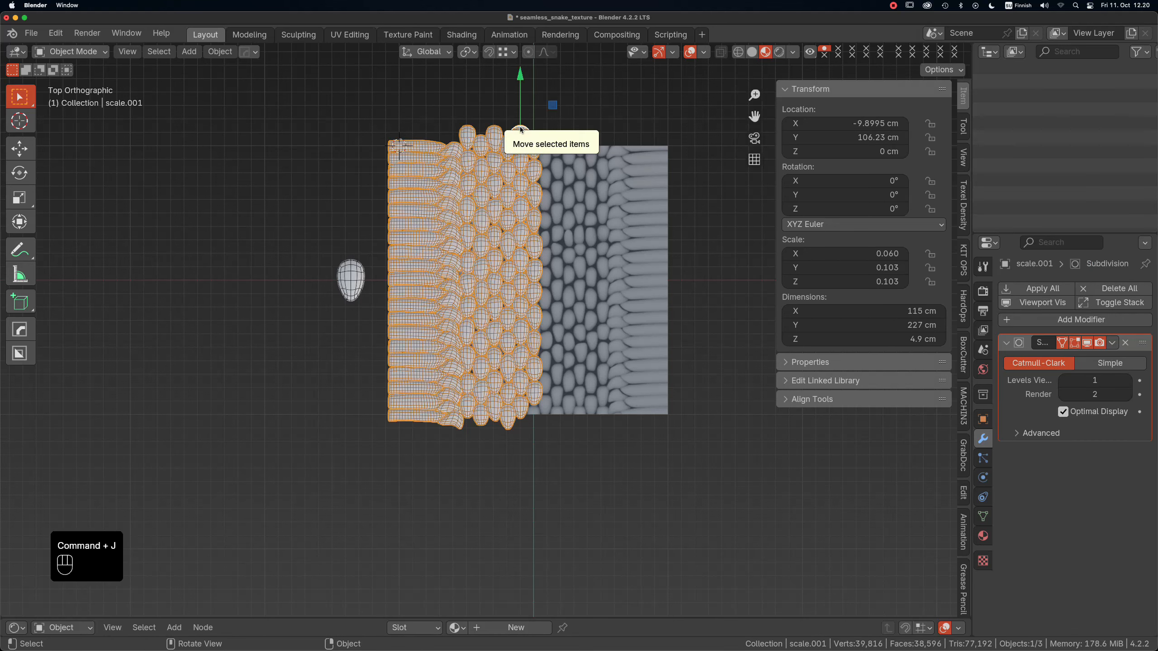
Try to shift the joined half of the scale pattern along the X axis and undo the move.
drag(582, 138, 493, 137)
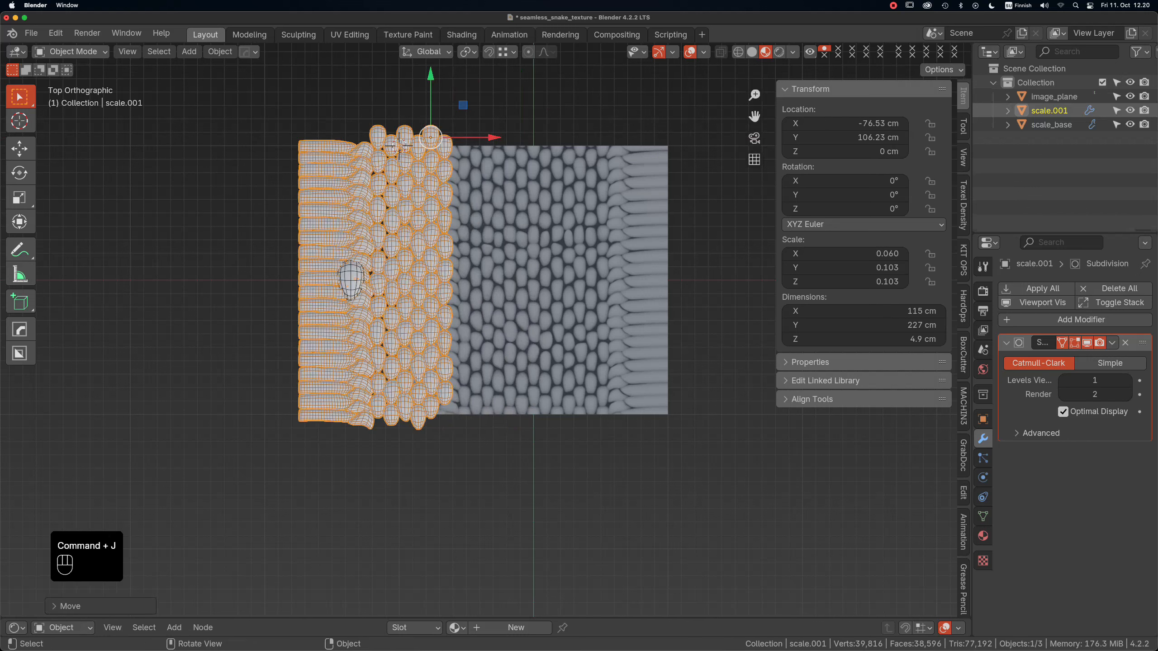
key(super+z)
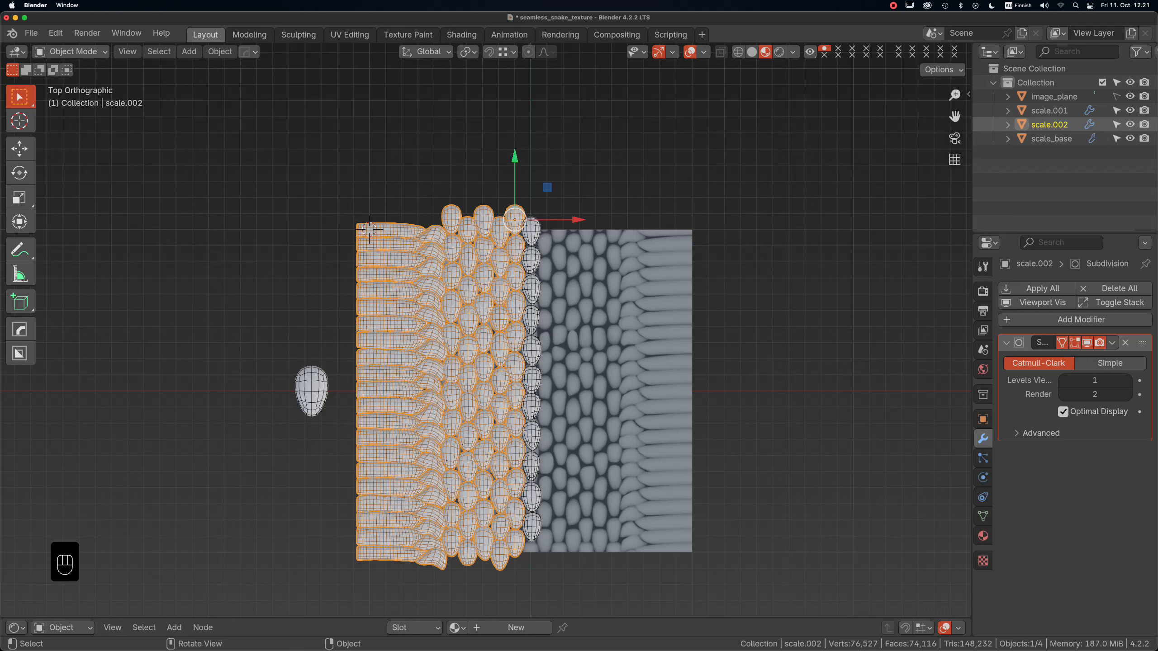
Reset the 3D cursor to the world origin and set the origin of scale.002 to the 3D cursor.
key(shift+s)
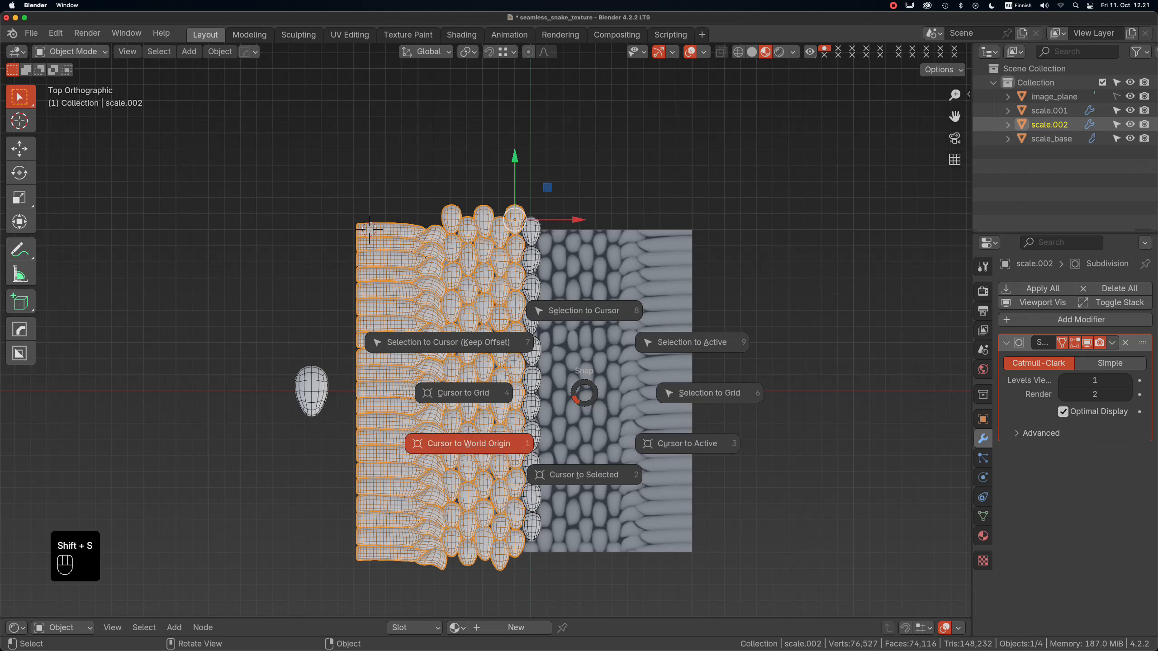
click(469, 444)
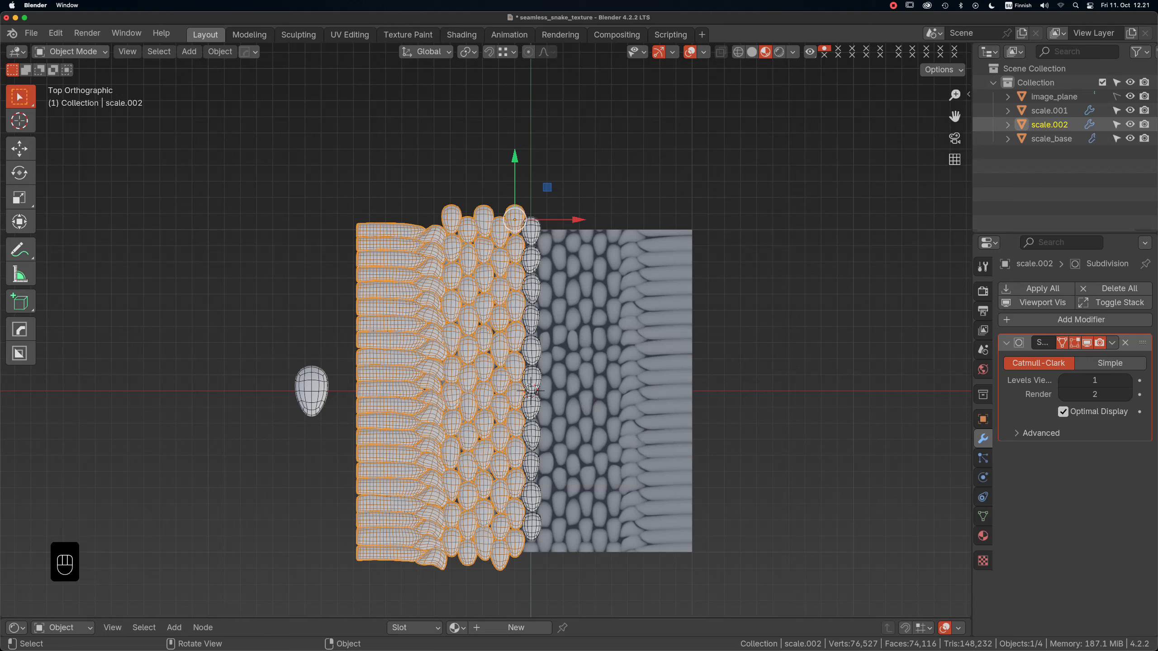
right_click(436, 252)
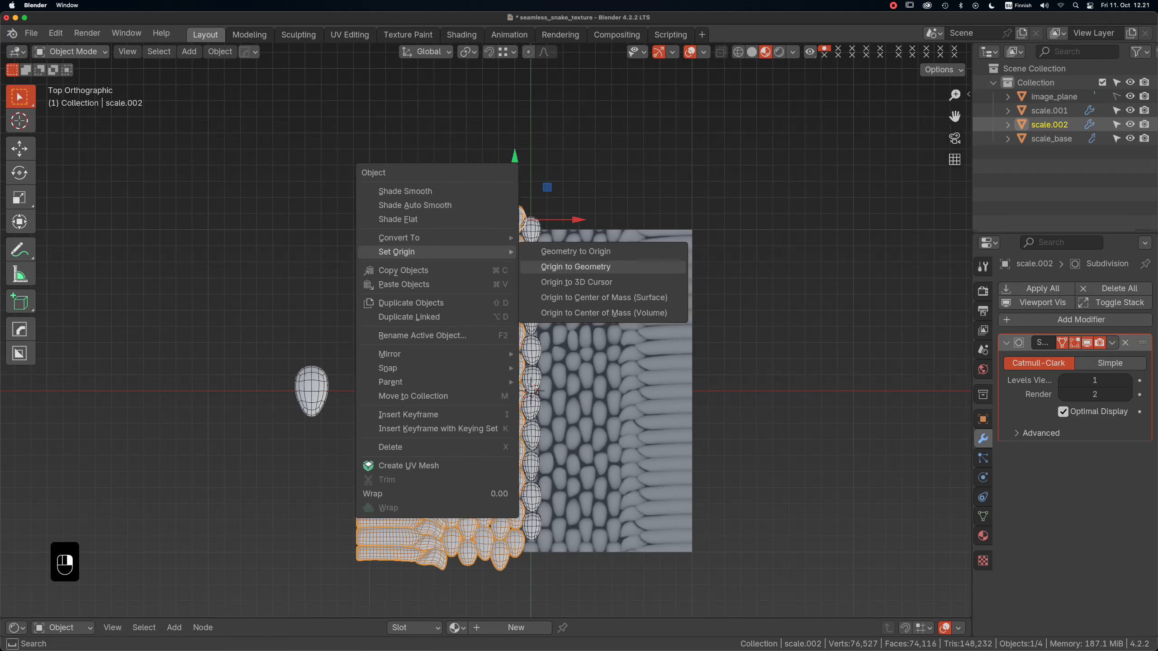
click(607, 281)
key(Tab)
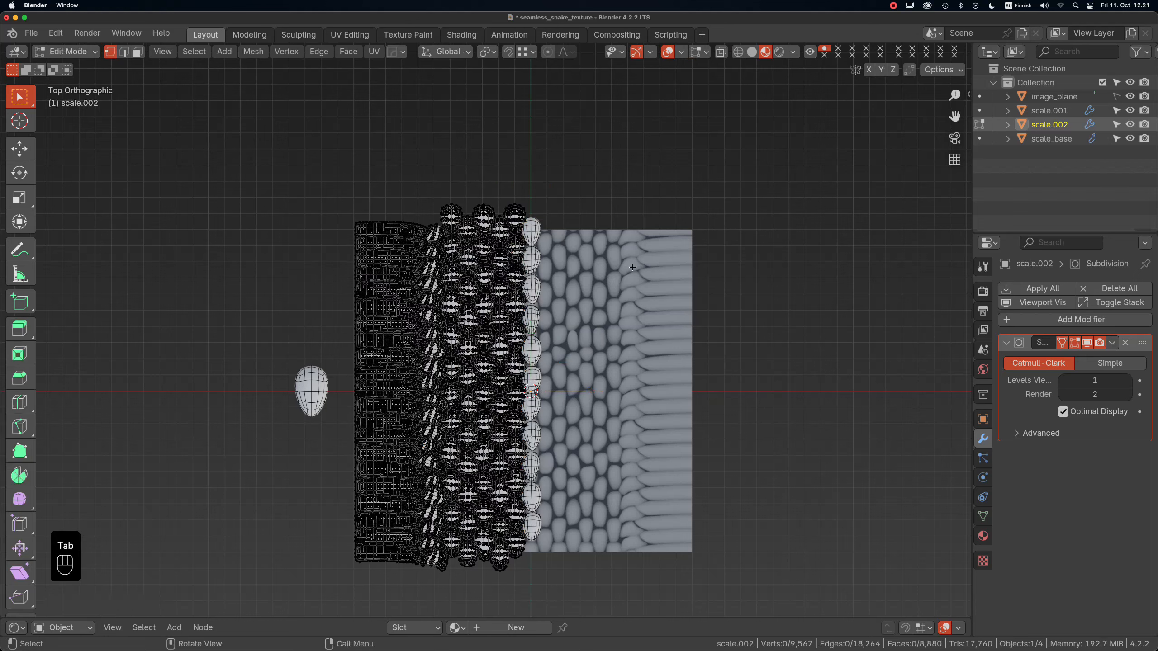
key(Tab)
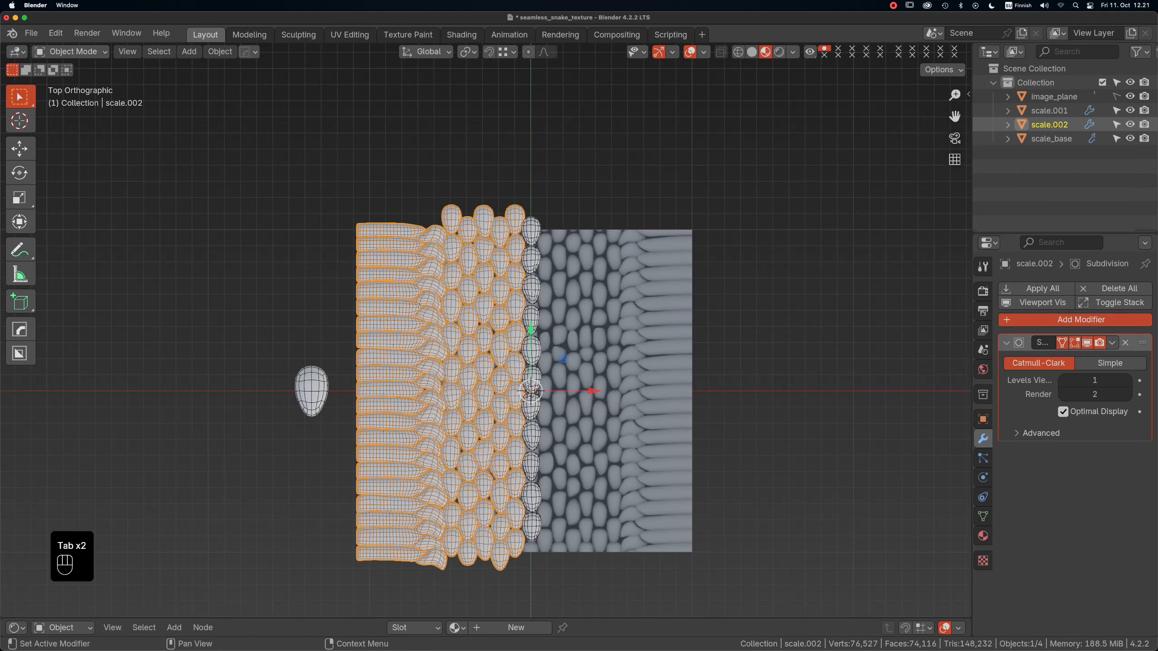
Add a Mirror modifier on the X axis to scale.002 and apply it.
click(1047, 319)
mouse_move(1047, 321)
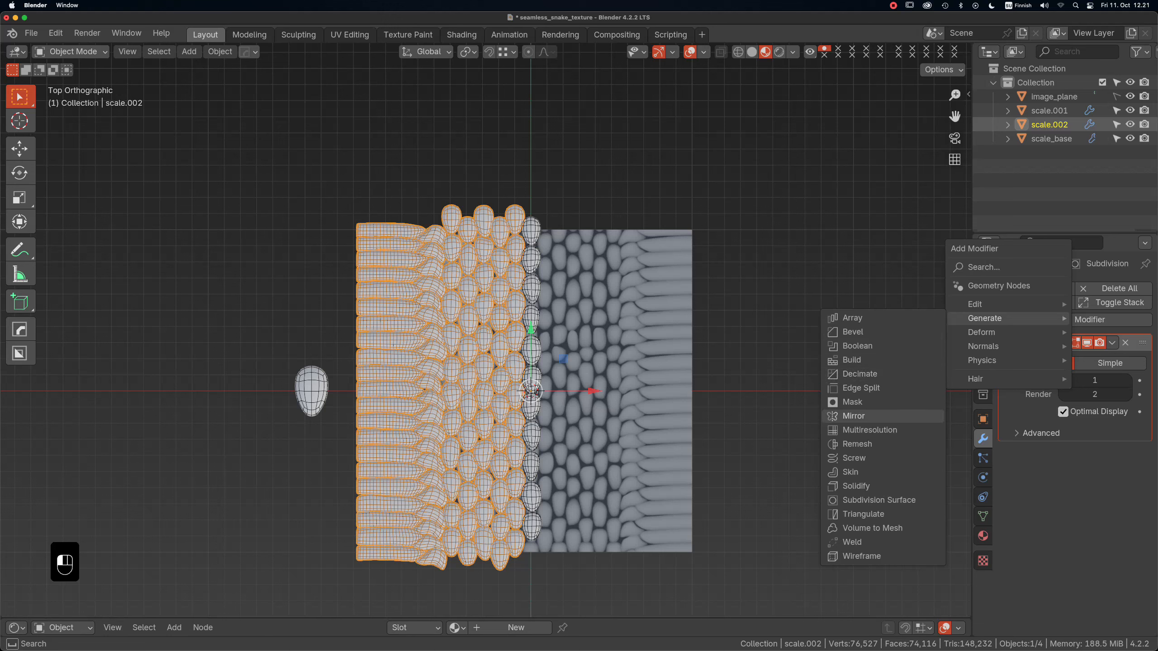
click(877, 416)
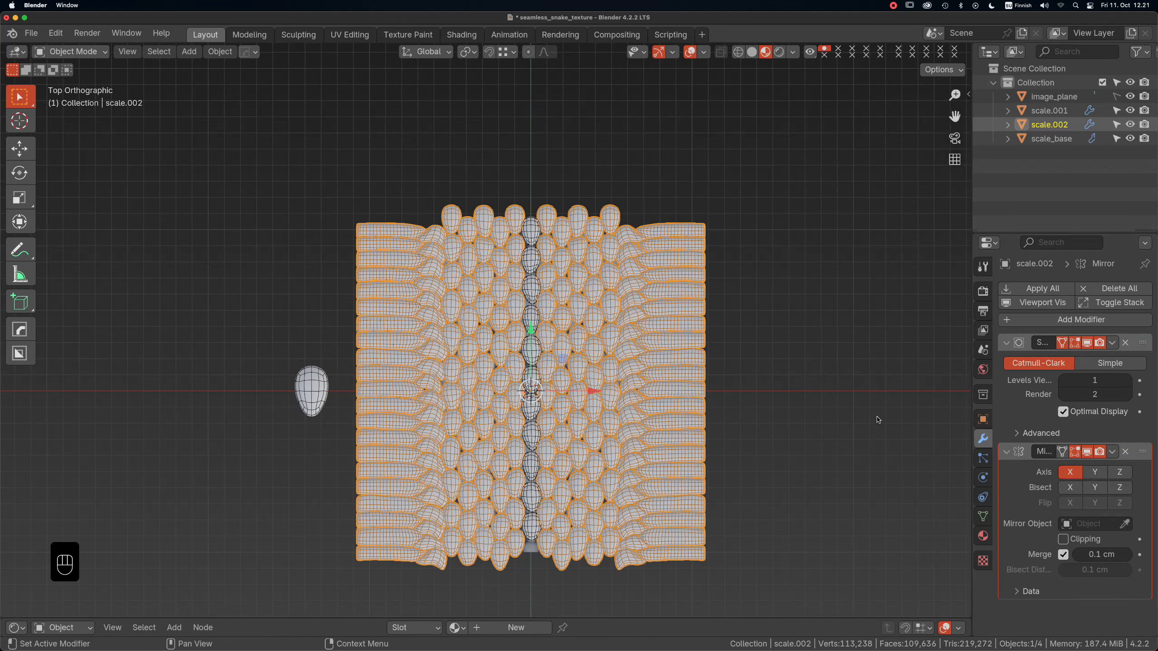
click(878, 419)
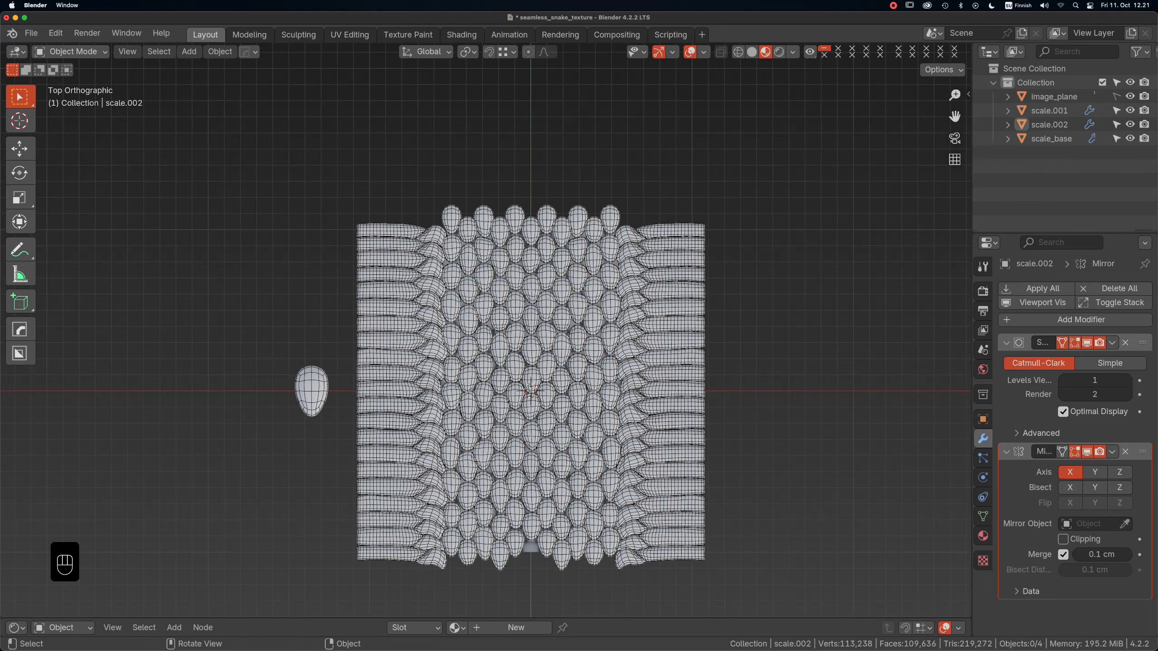
scroll(626, 292, up, 5)
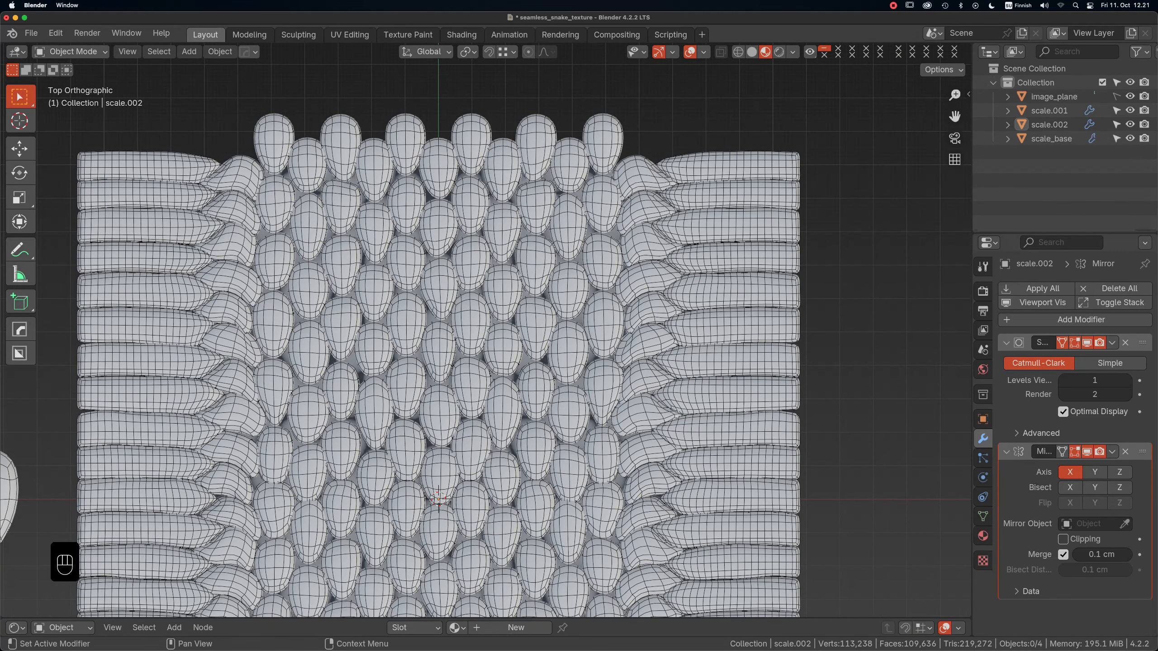
click(1112, 452)
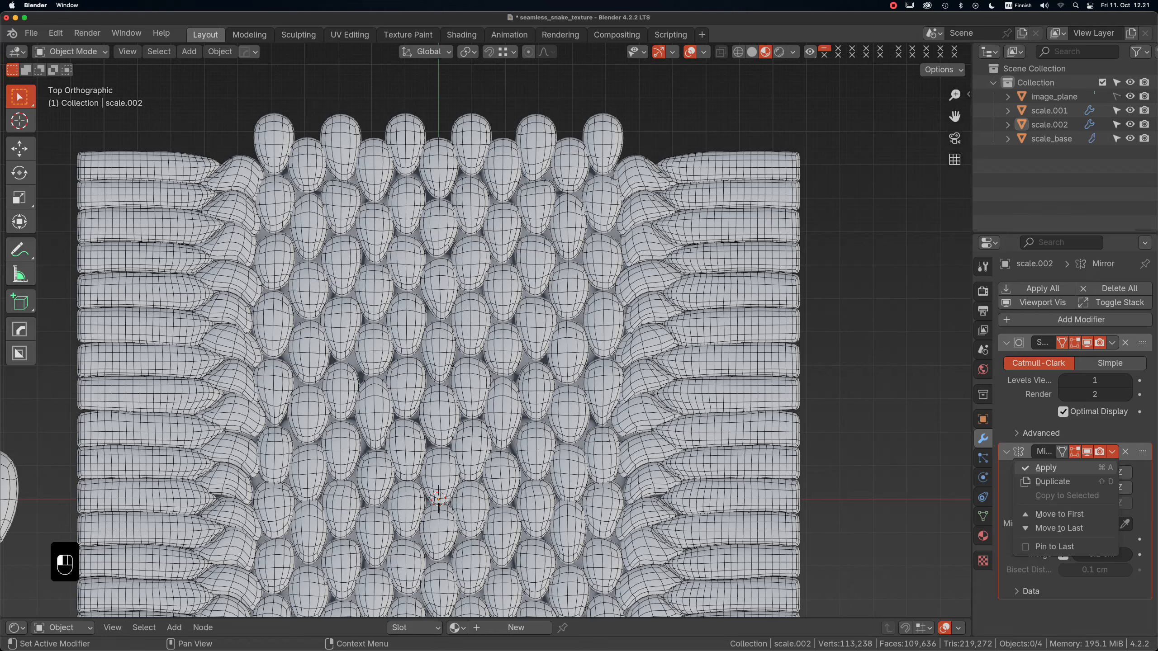
click(1045, 468)
scroll(636, 365, down, 2)
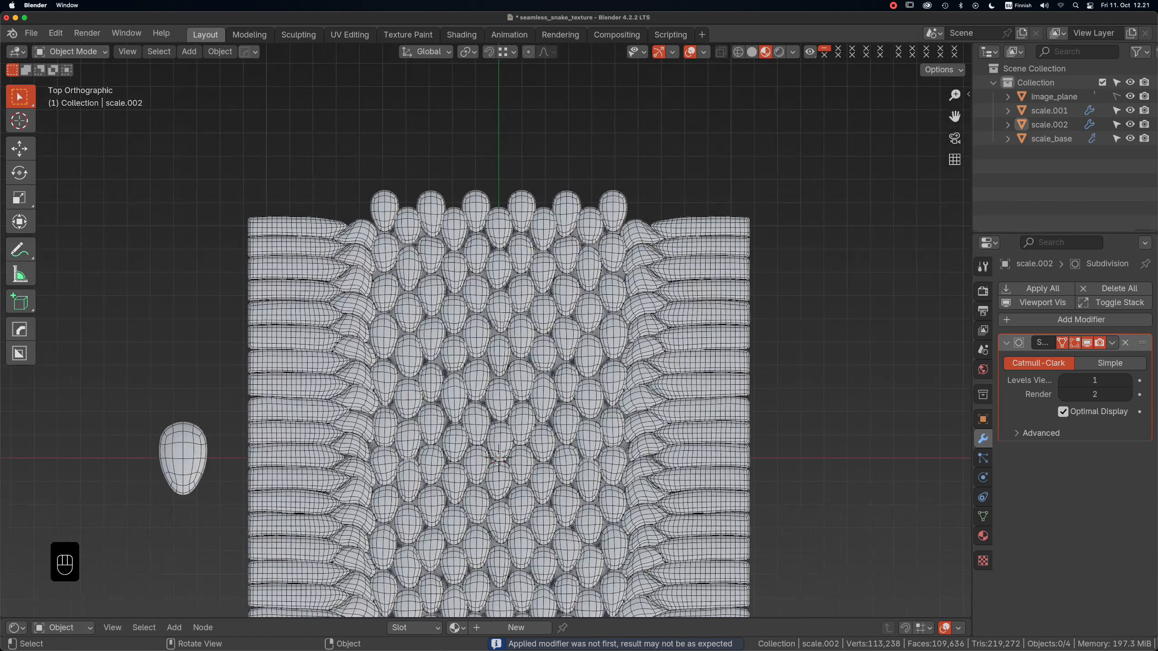
Inspect the mirrored scale.002 pattern for gaps in Sculpt Mode and return to Object Mode.
click(636, 374)
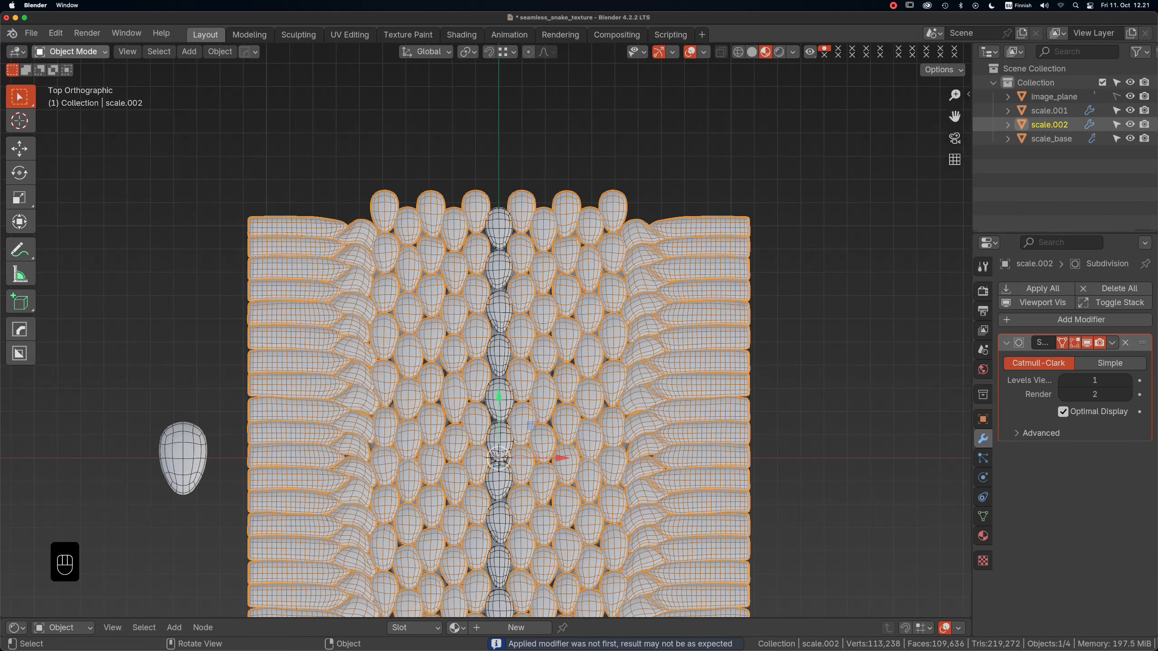
click(71, 51)
click(64, 98)
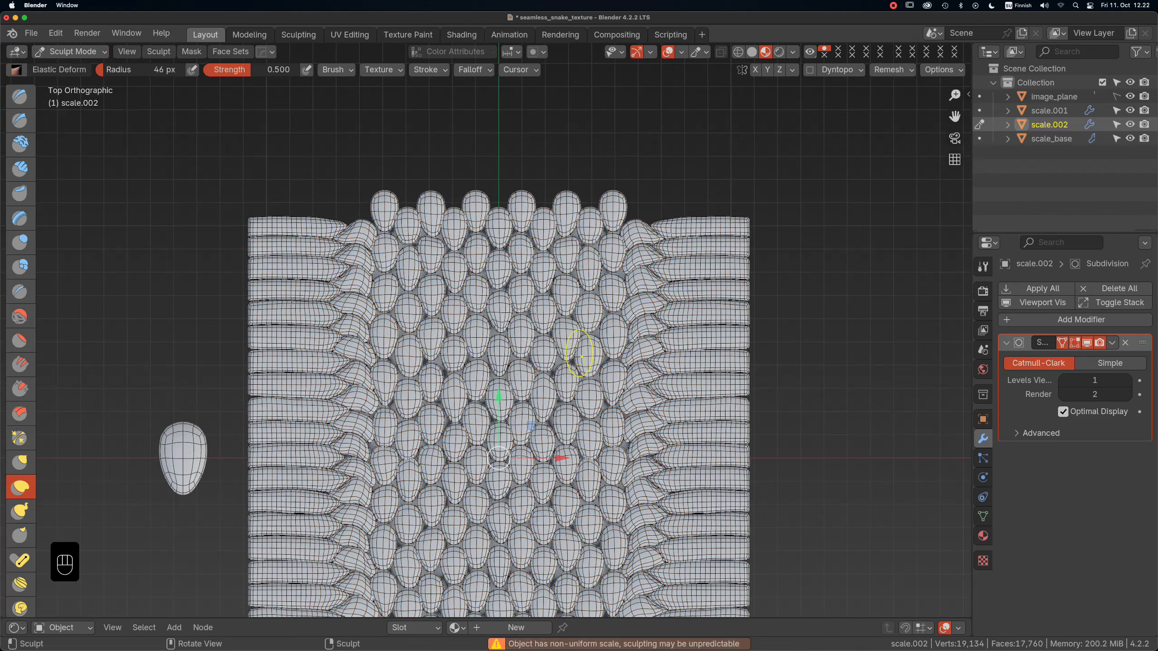
scroll(589, 355, up, 1)
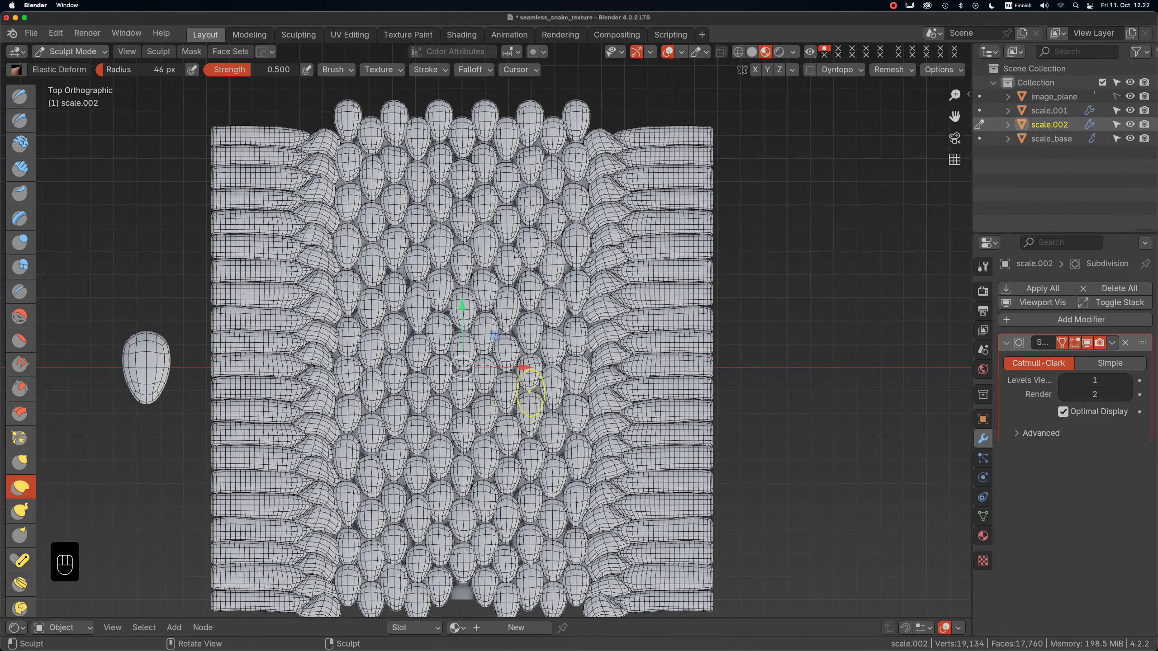
mouse_move(531, 396)
alt+shift+mouse_down()
mouse_move(531, 334)
mouse_move(537, 347)
alt+shift+mouse_up()
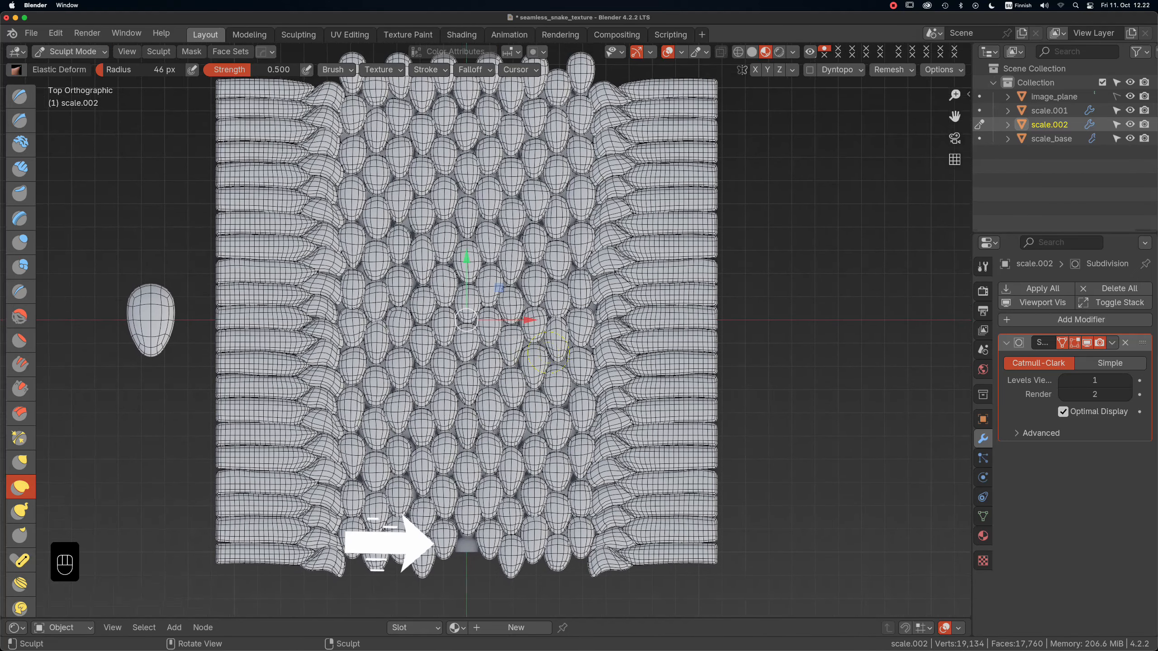
click(71, 51)
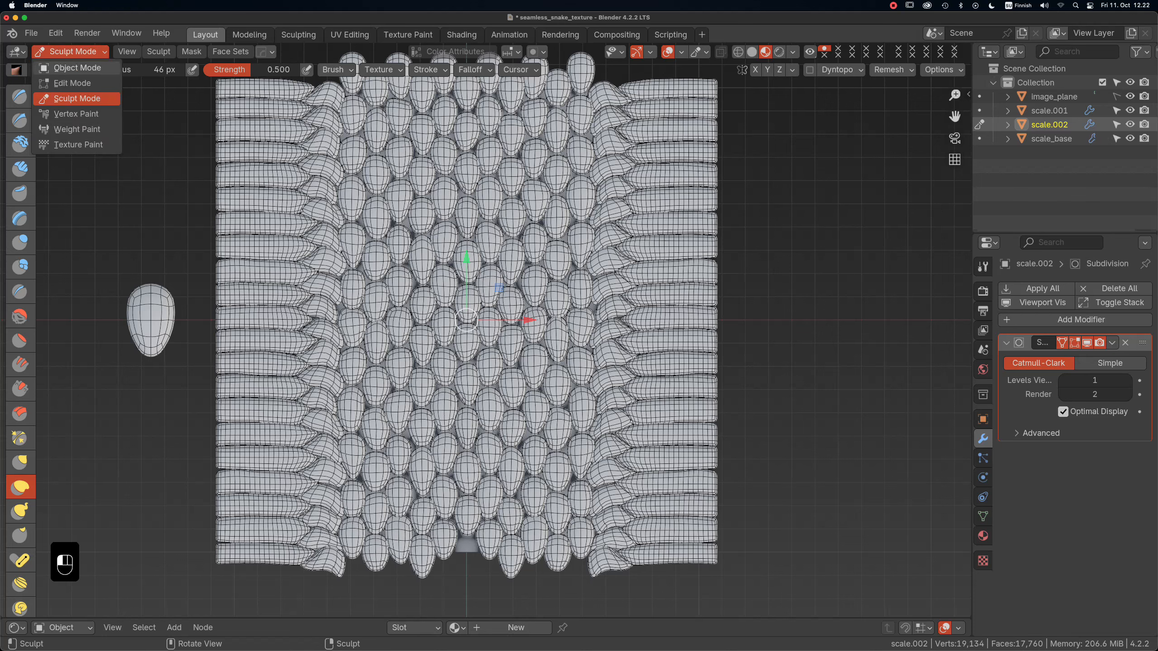
click(69, 65)
scroll(495, 446, down, 3)
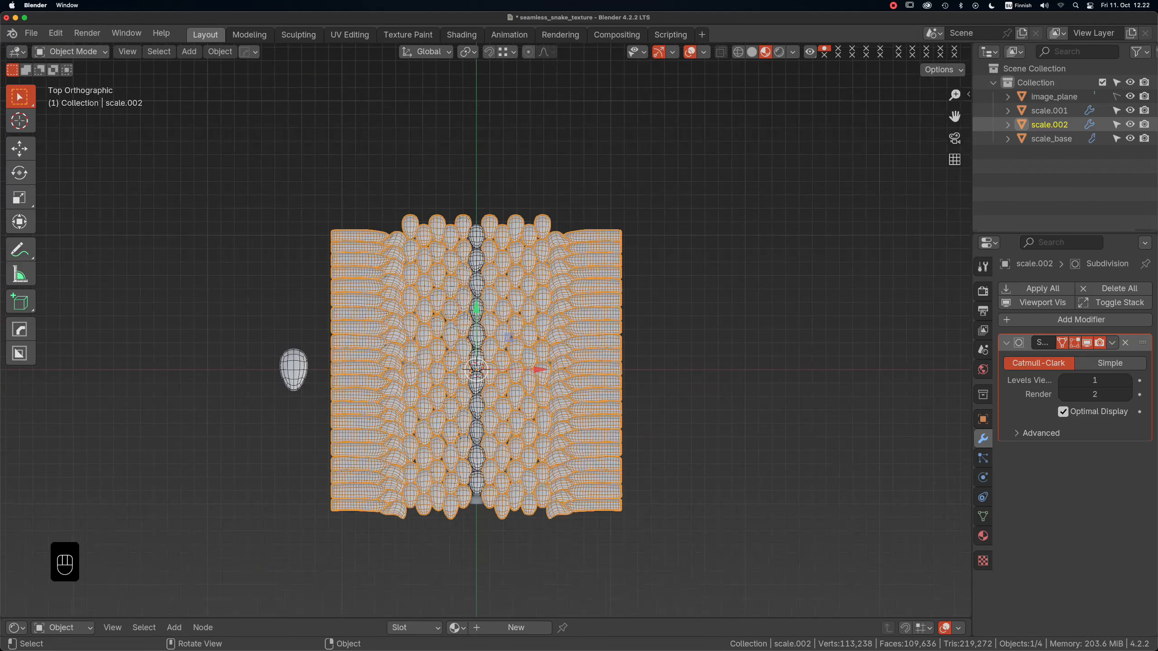
scroll(495, 446, up, 1)
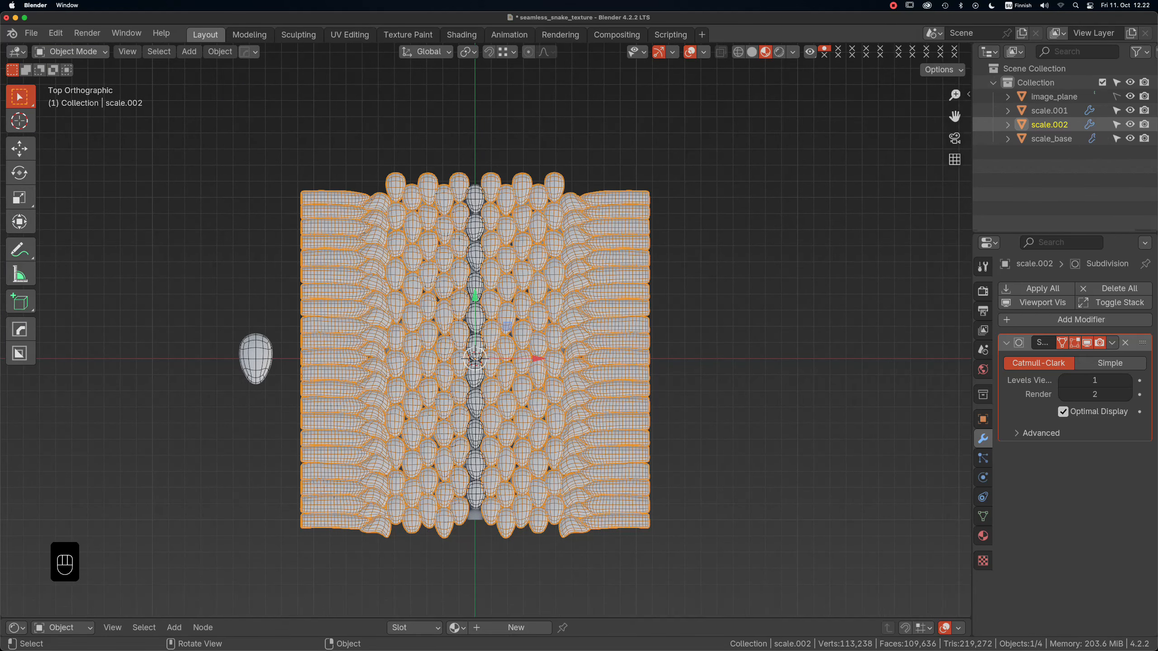
Separate the topmost scale of the centre column scale.001 into its own object and return to Object Mode.
click(474, 195)
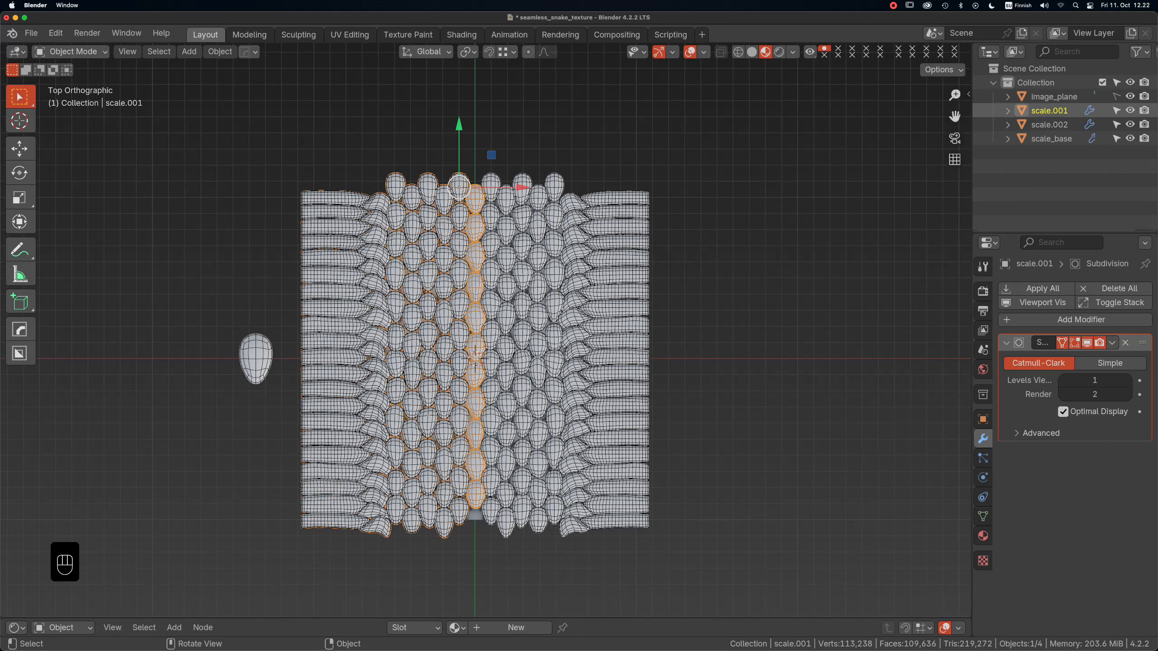
key(Tab)
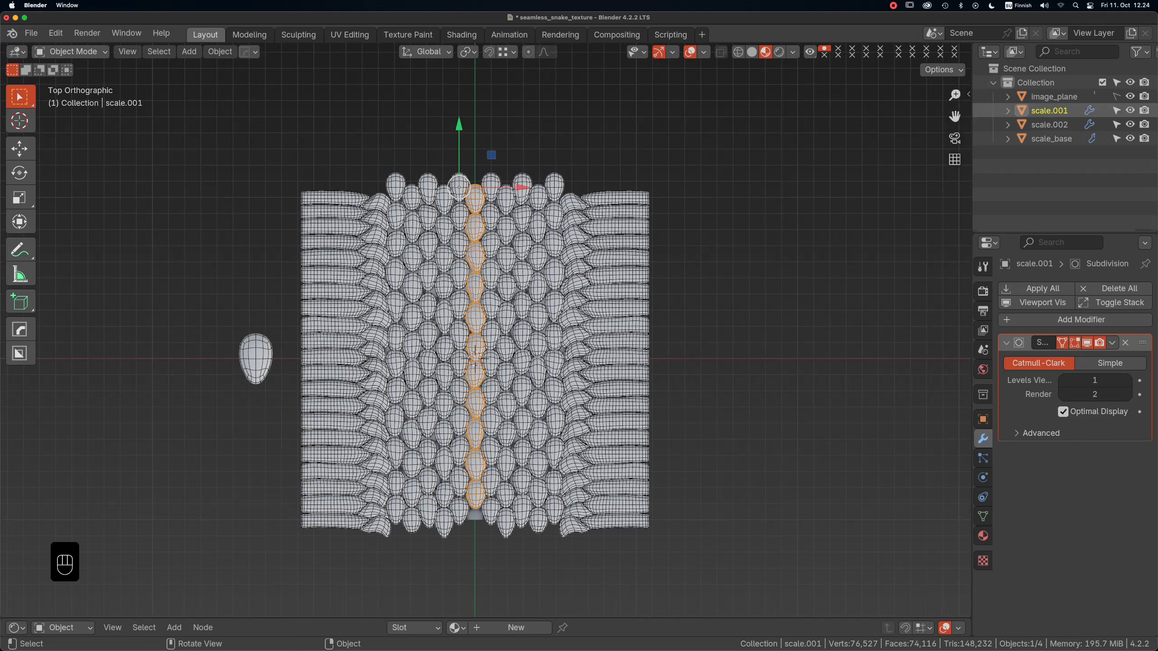
key(Tab)
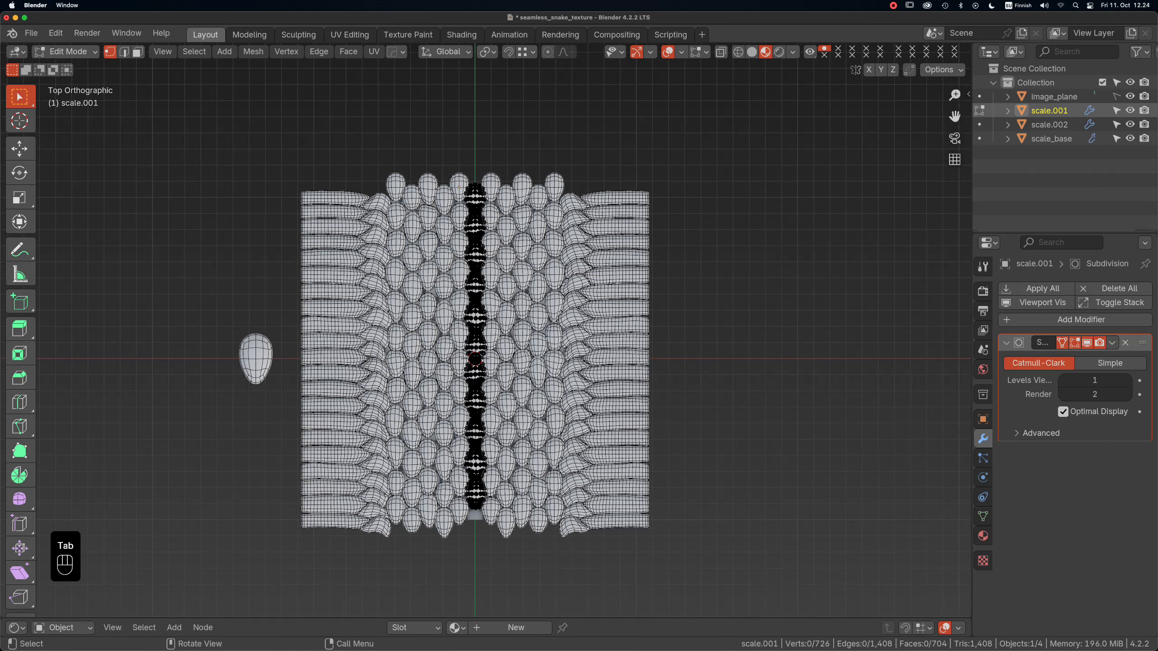
key(l)
key(p)
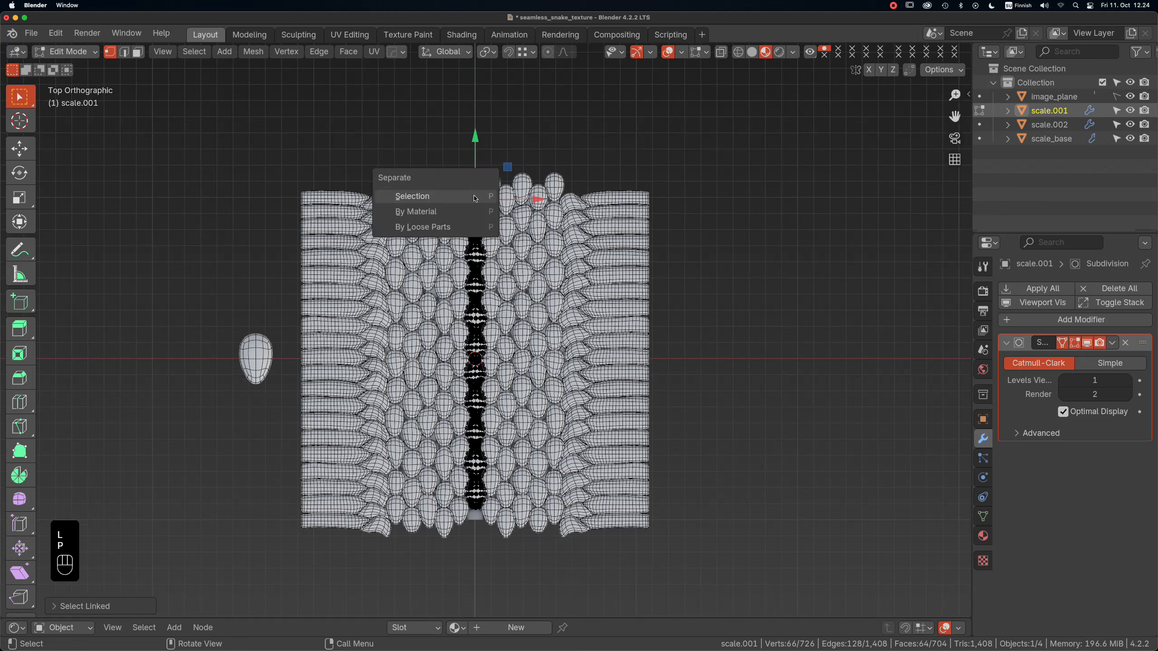
click(474, 196)
key(Tab)
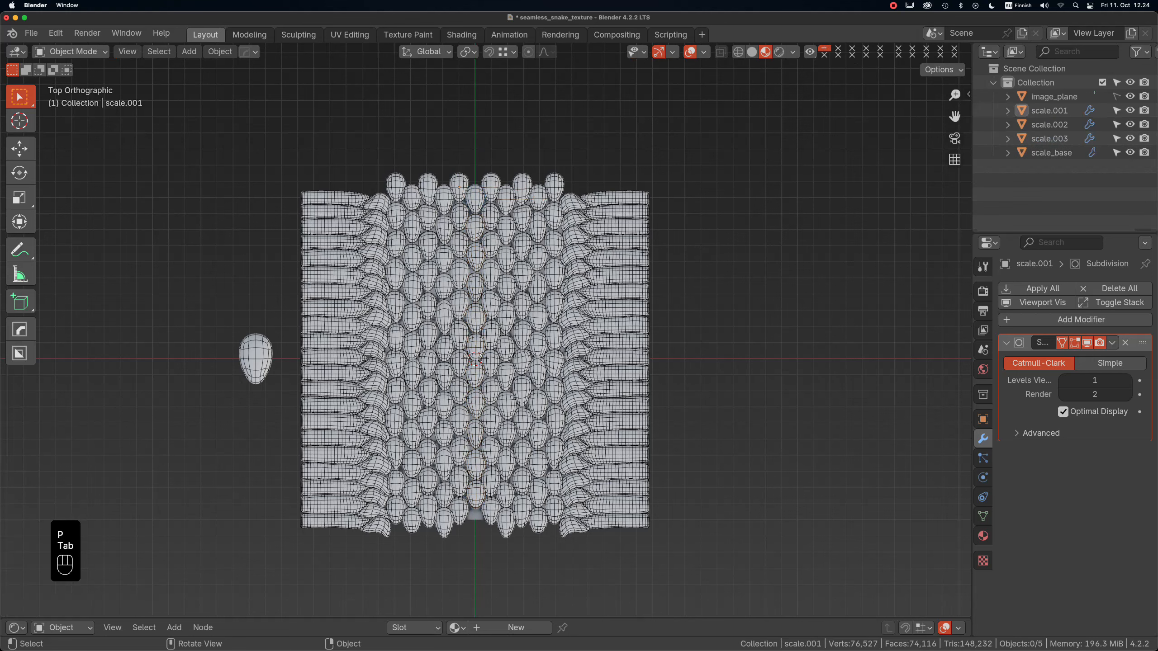
Snap the 3D cursor to the upper-left corner vertex of image_plane in Edit Mode and return to Object Mode.
click(475, 199)
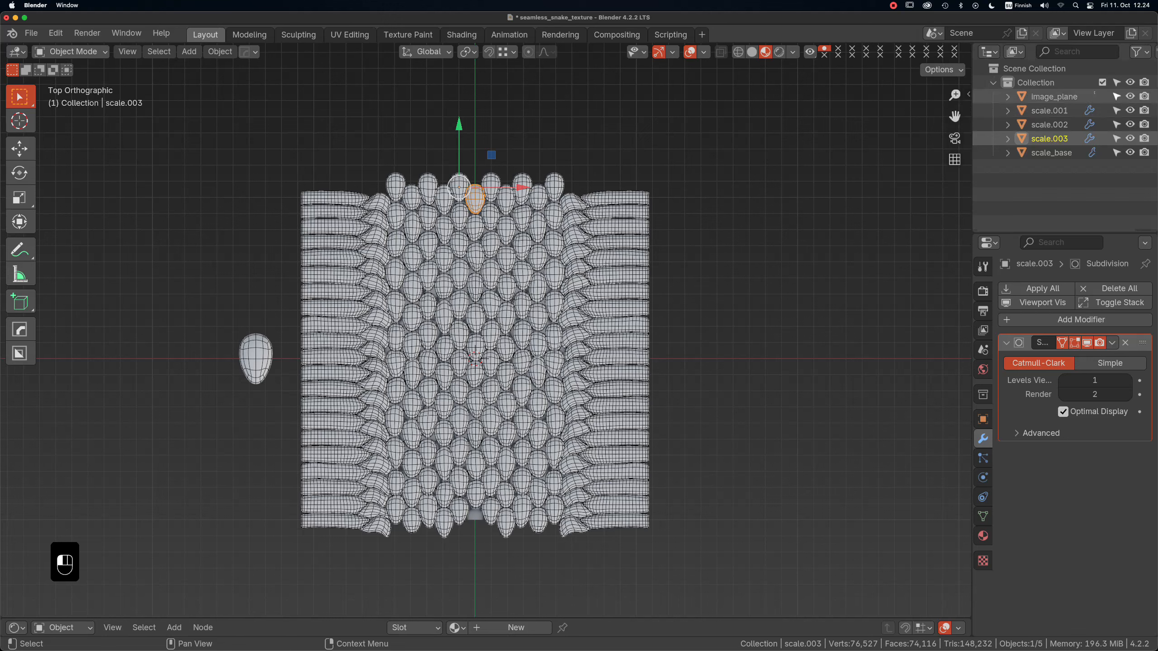
click(1053, 97)
key(Tab)
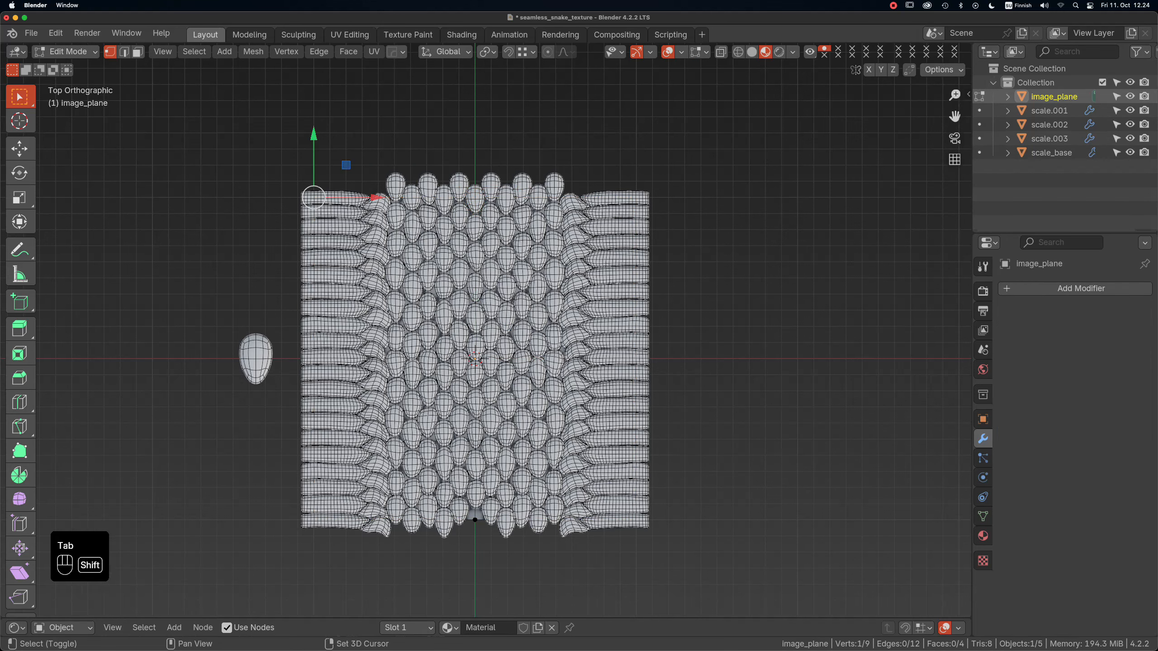
key(shift+s)
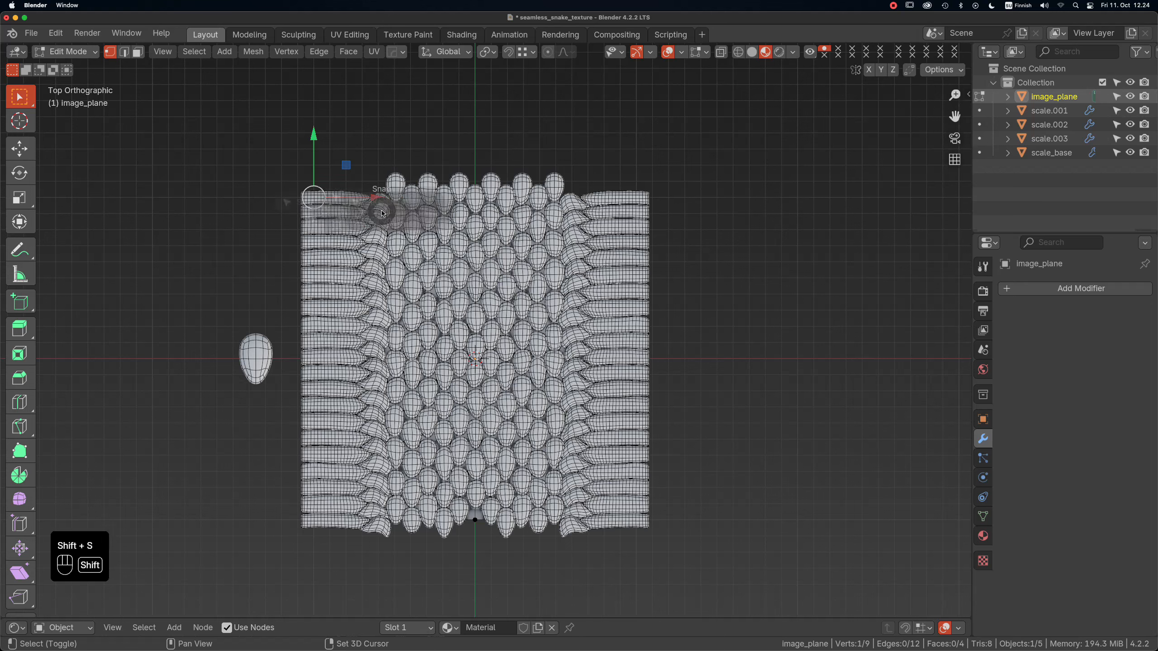
click(392, 290)
key(Tab)
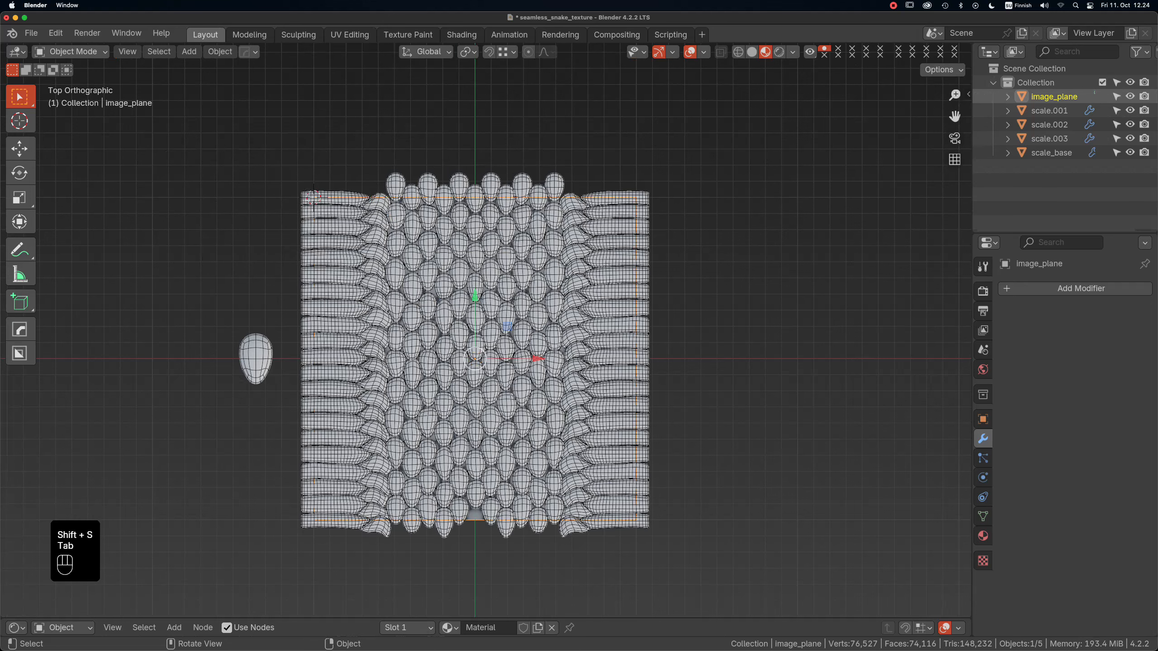
Disable selection of image_plane and set the origin of the separated scale.003 to the 3D cursor.
click(1049, 138)
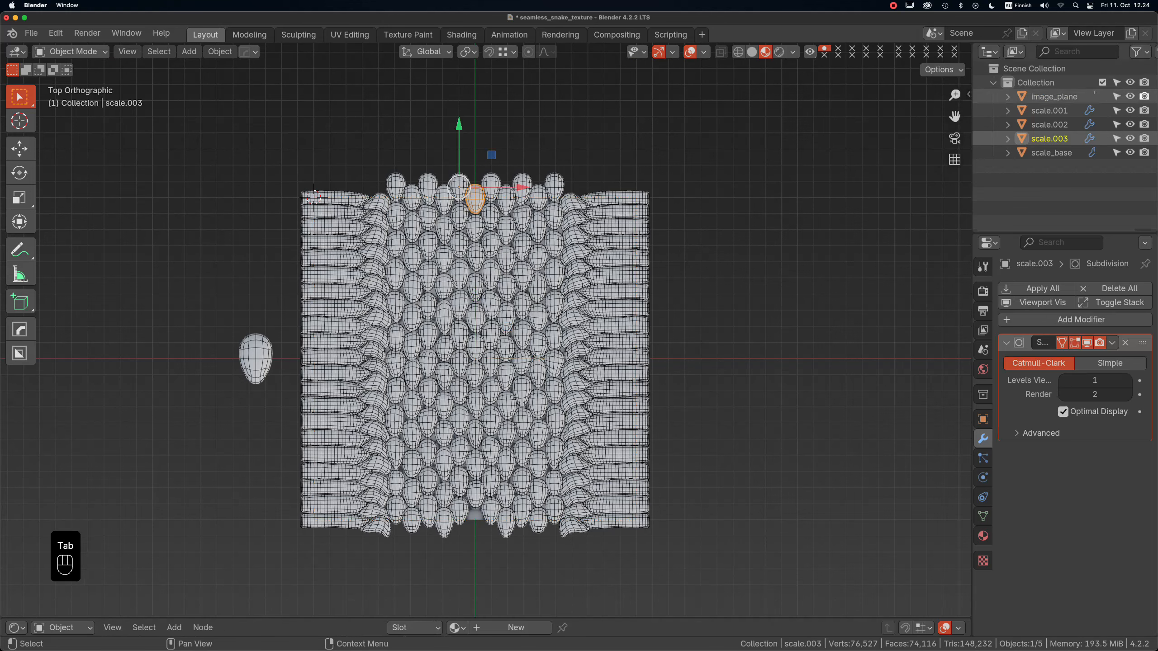
click(1116, 96)
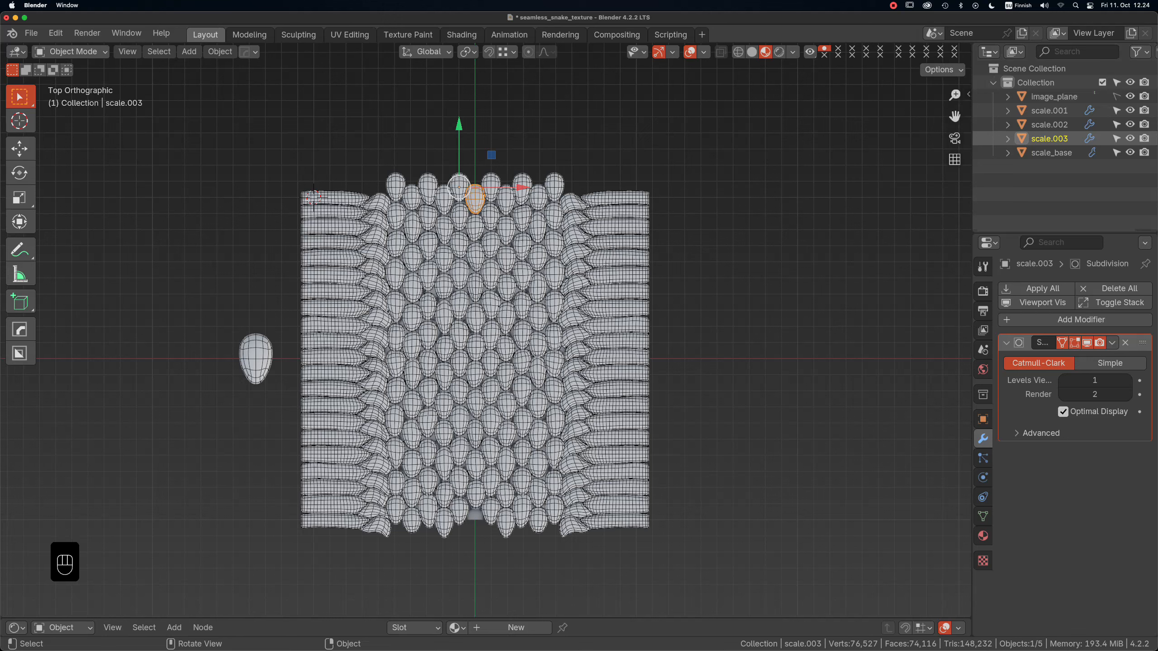
right_click(481, 206)
mouse_move(481, 204)
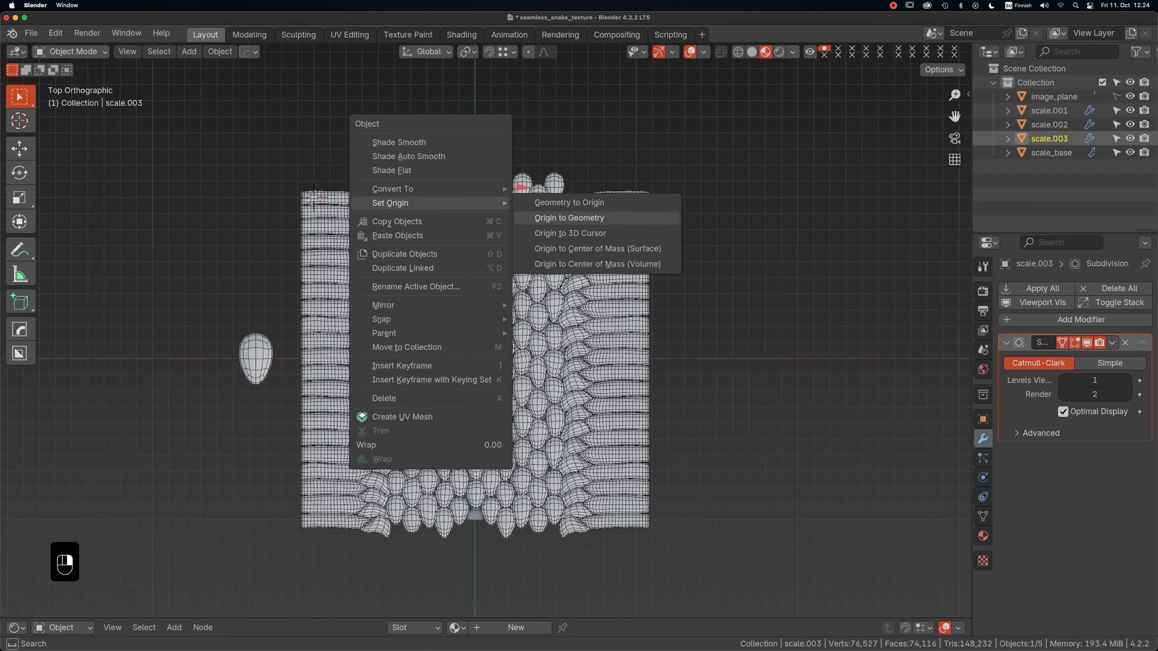
click(546, 233)
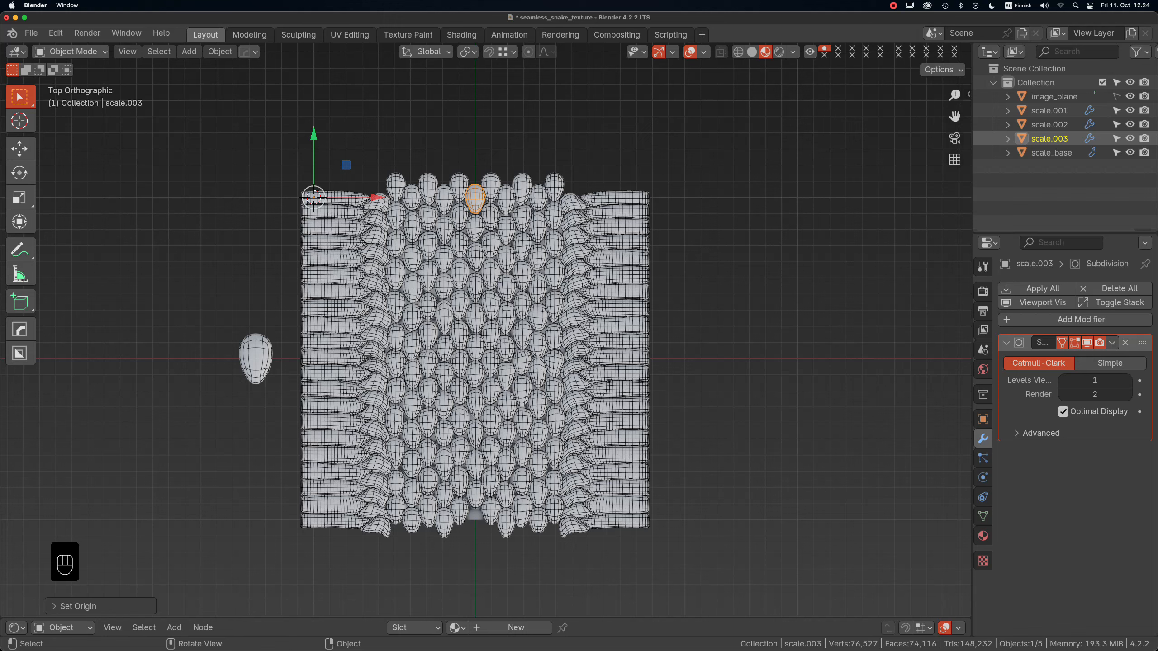
Duplicate scale.003 and set the copy's Y location to -100 cm to fill the centre column's lower end.
key(n)
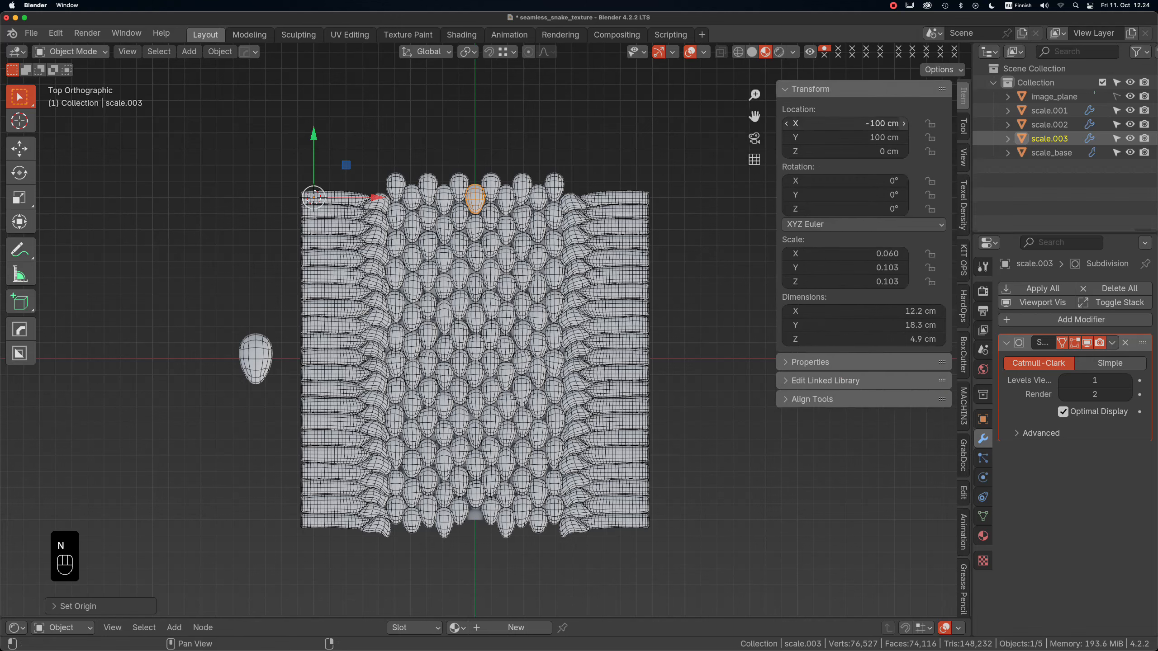
key(super+z)
key(shift+d)
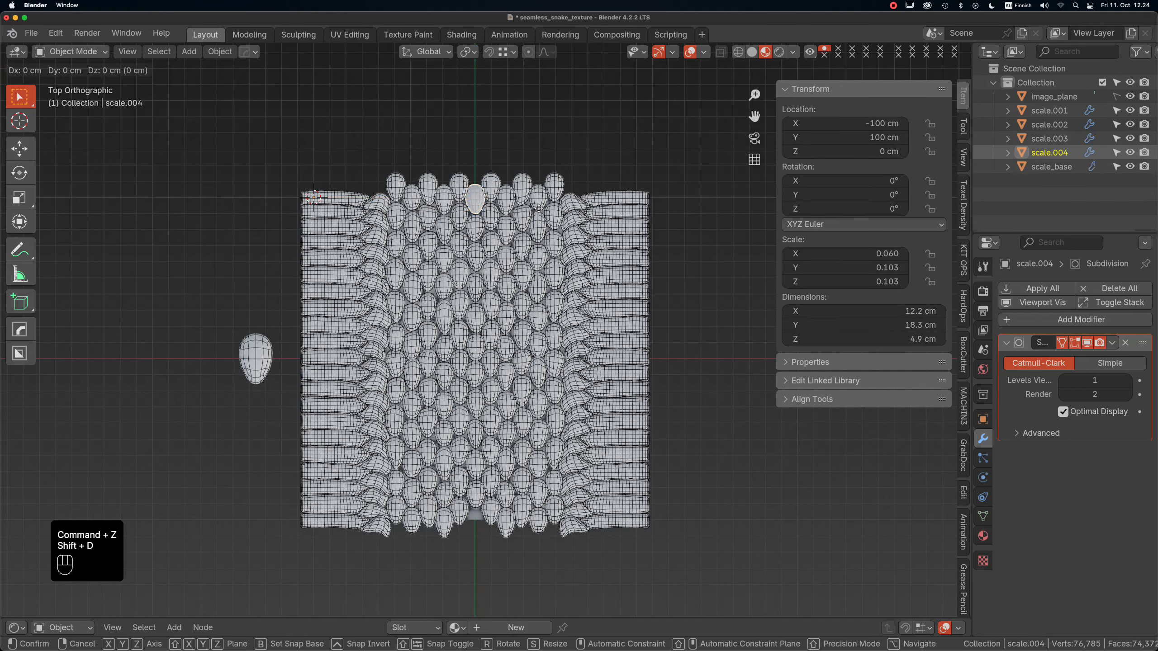
click(845, 138)
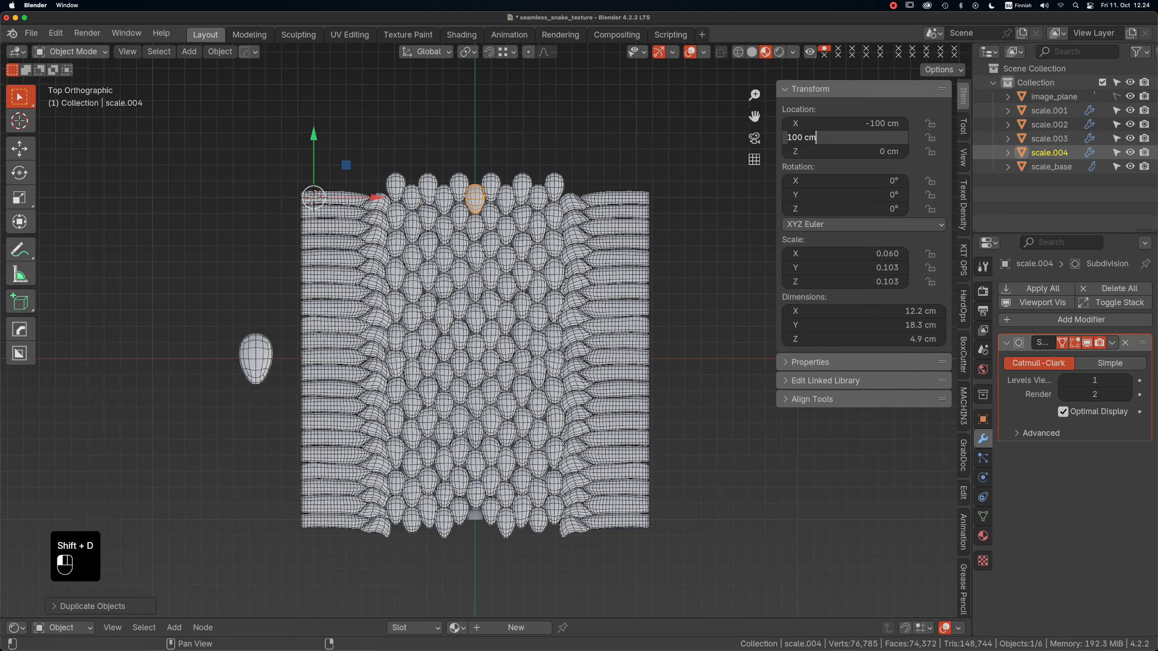
text(-100)
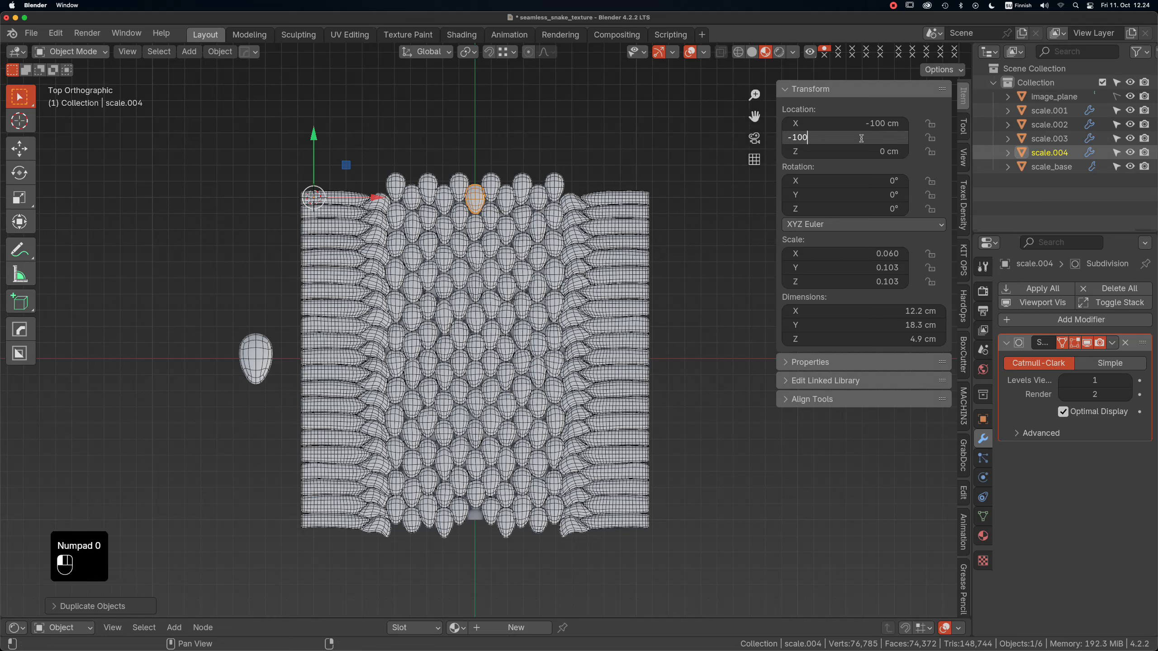
key(Return)
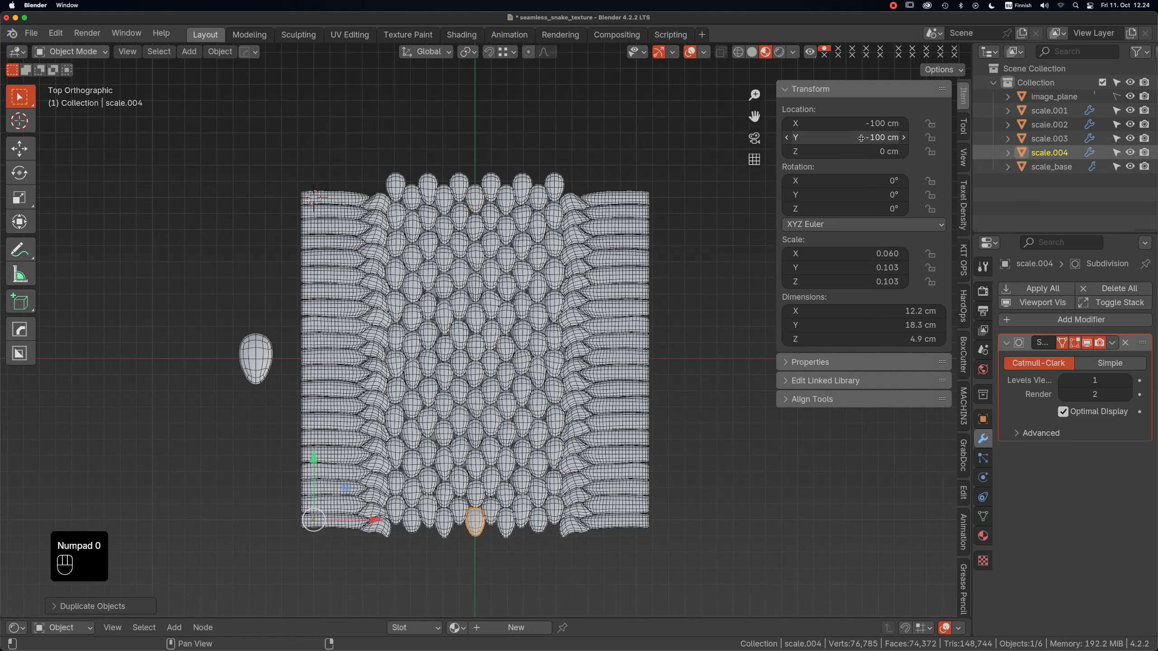
click(711, 182)
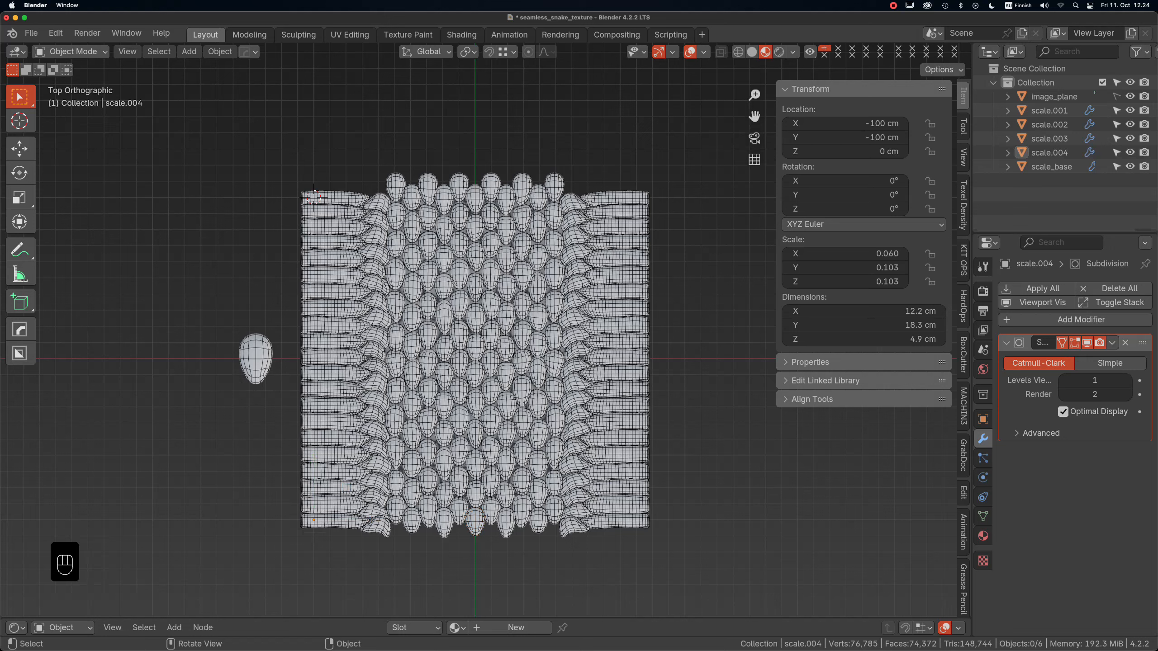
Select scale.004, scale.003, scale.002 and scale.001, with scale.001 active, and join them into one object.
click(475, 522)
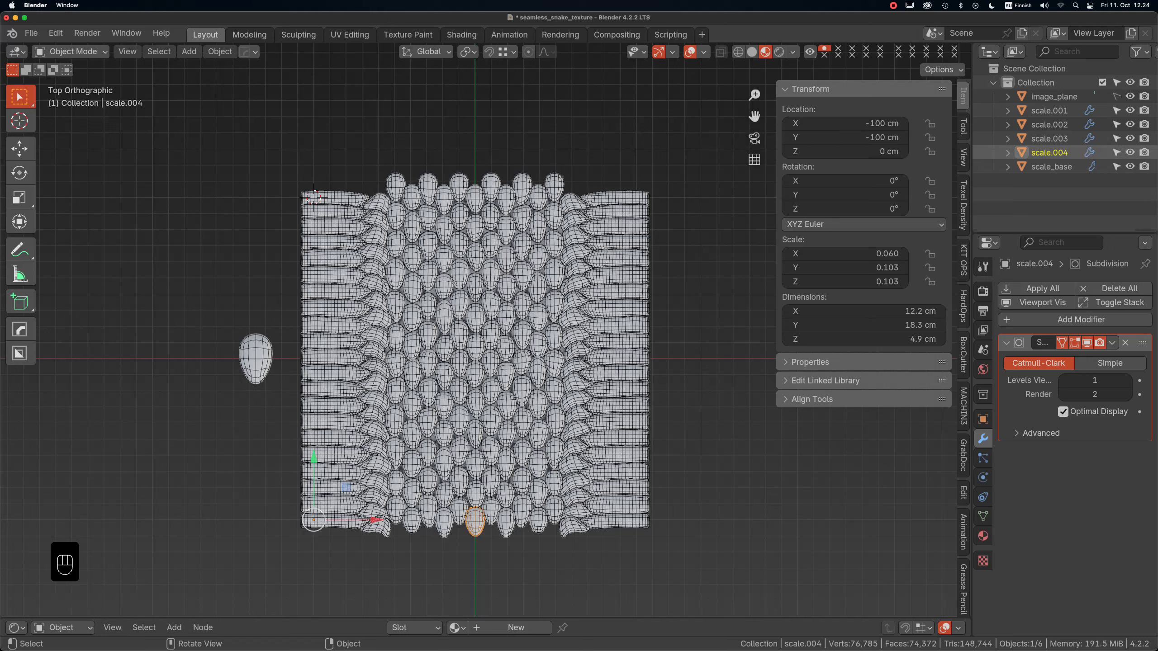
shift+click(475, 199)
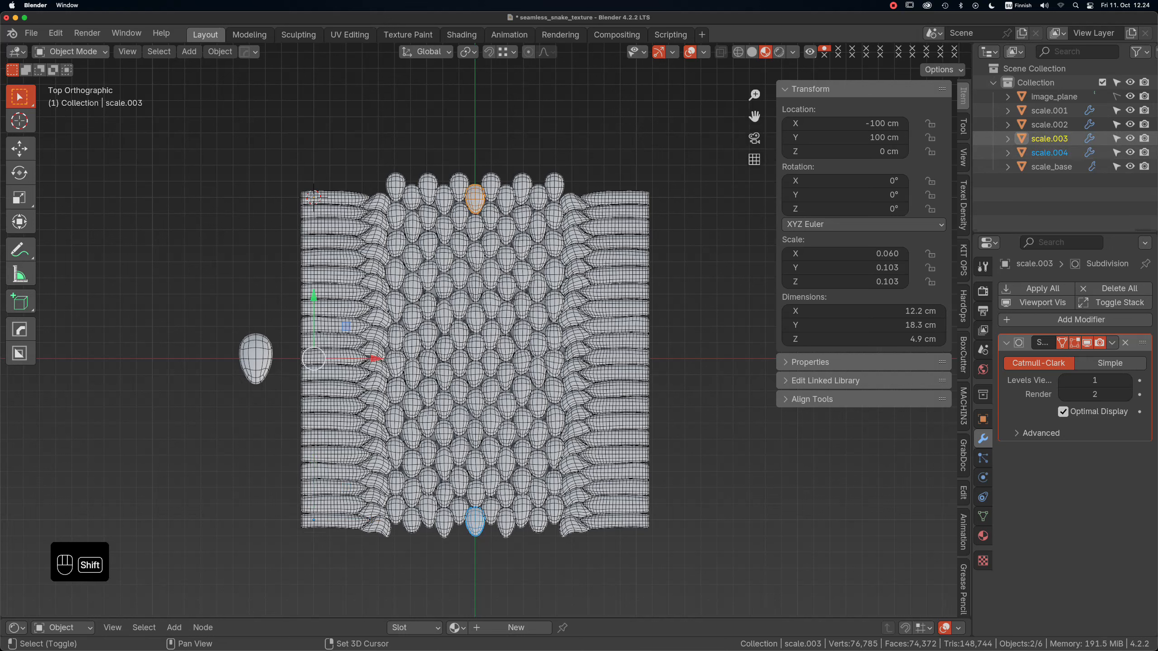
shift+click(506, 226)
shift+click(522, 243)
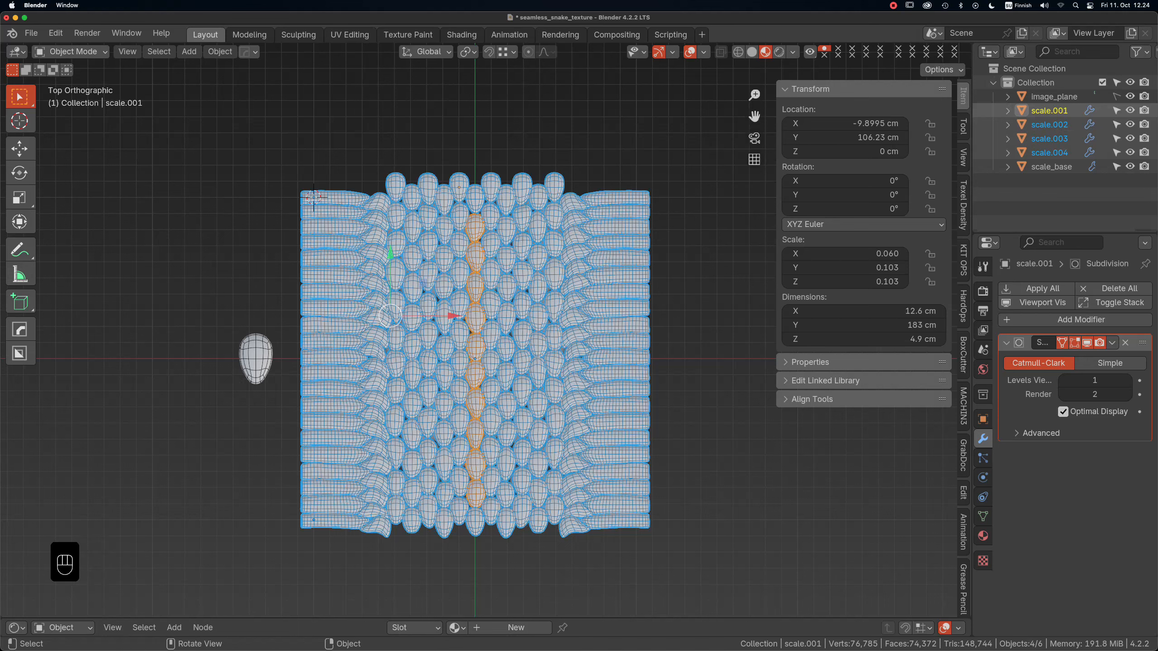
key(super+j)
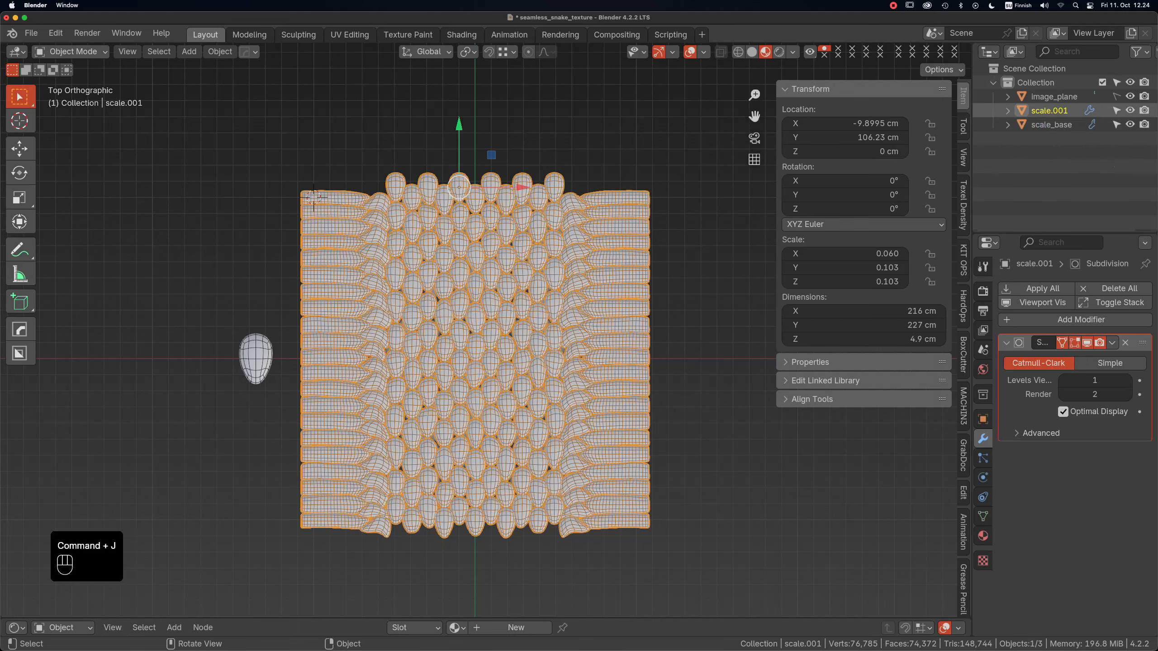
Try moving the joined scale.001 aside along X to expose image_plane, undo the move and deselect everything.
drag(519, 187, 138, 188)
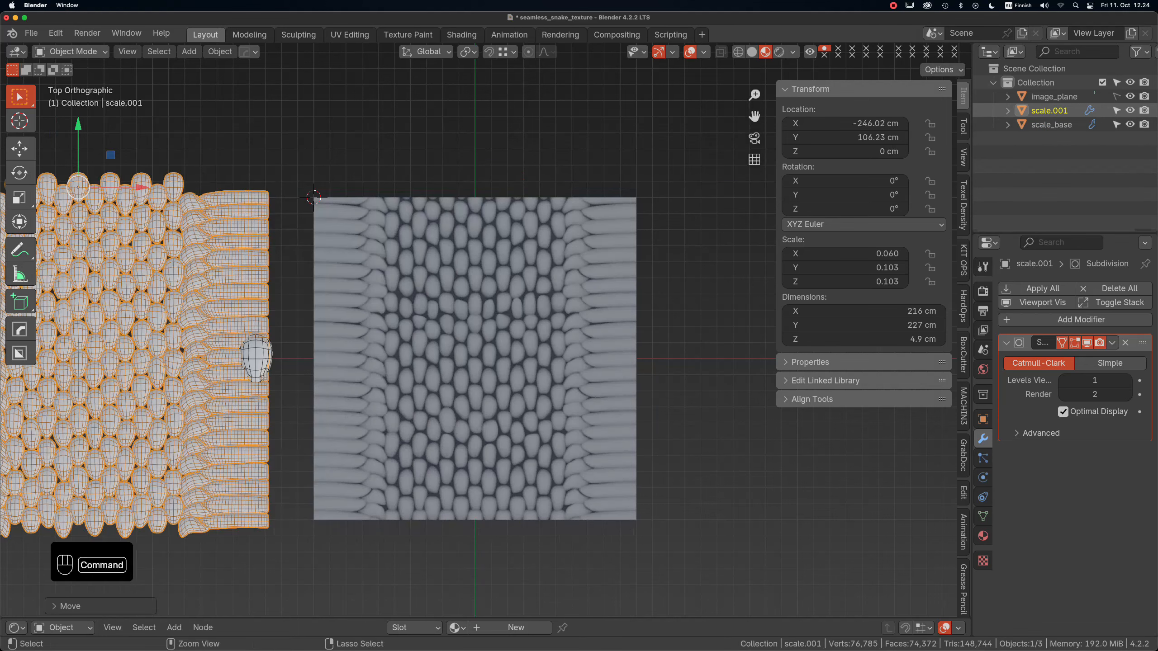
key(super+z)
click(138, 187)
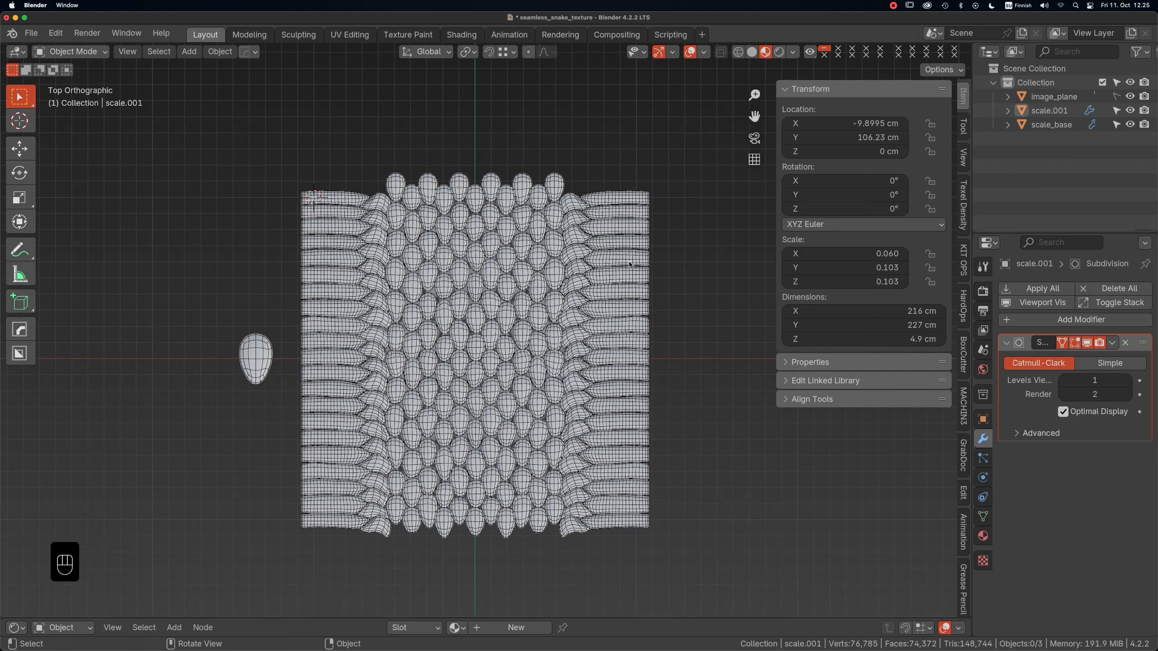
Save the file and hide scale_base in the viewport.
key(super+s)
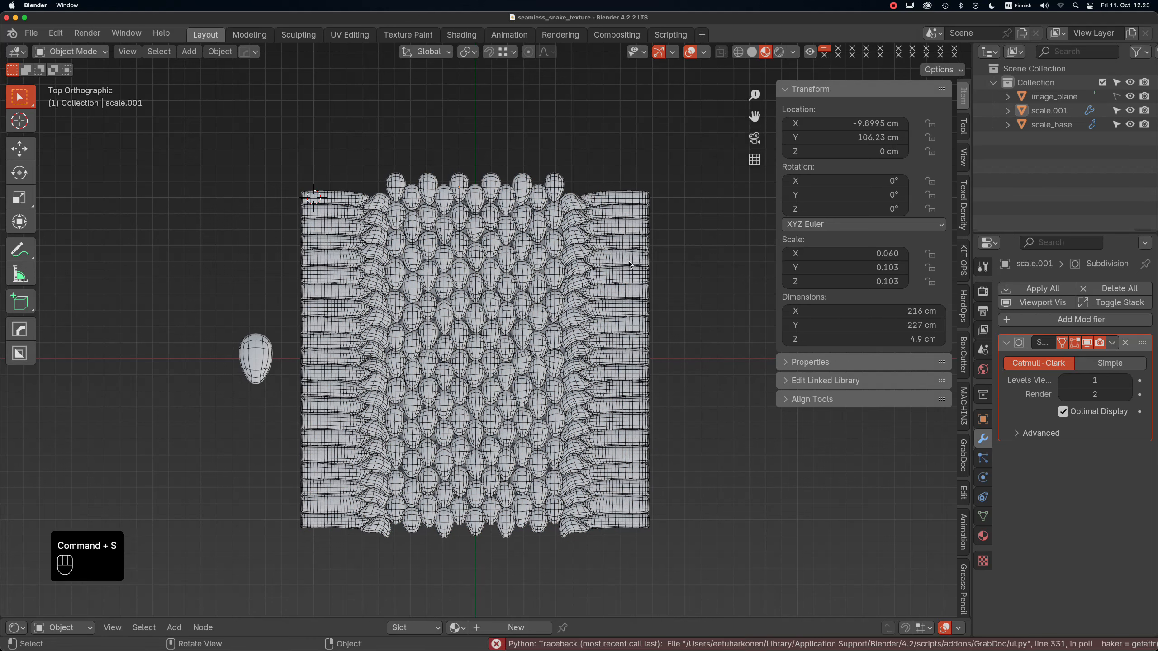
shift+middle_drag(474, 359, 453, 298)
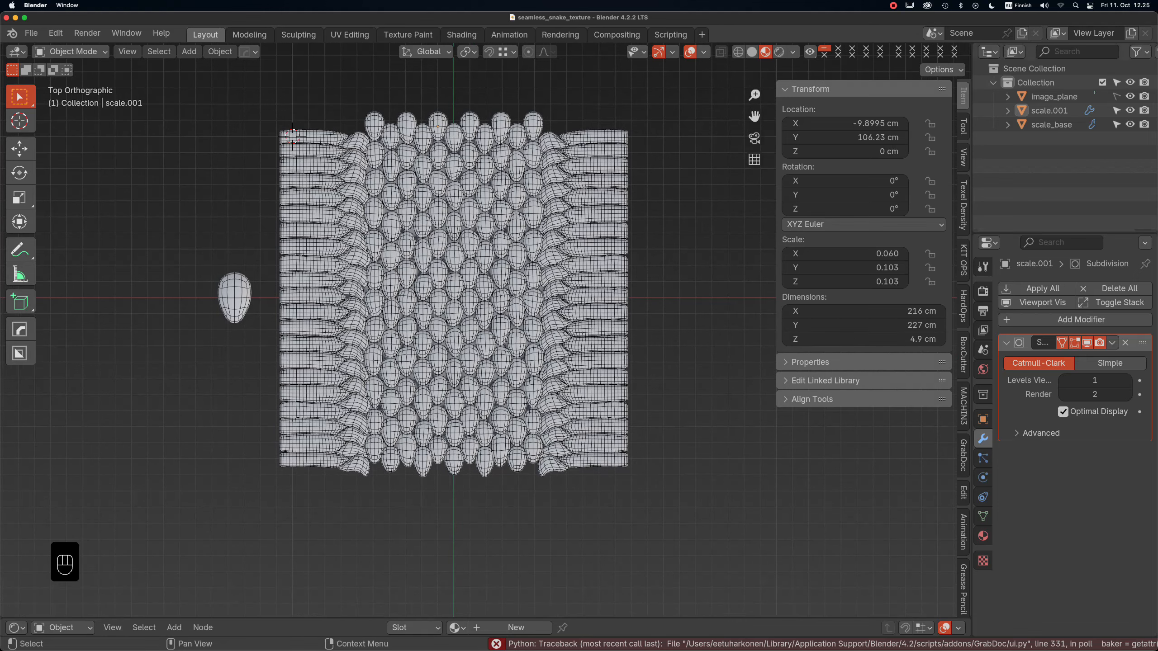
click(1130, 124)
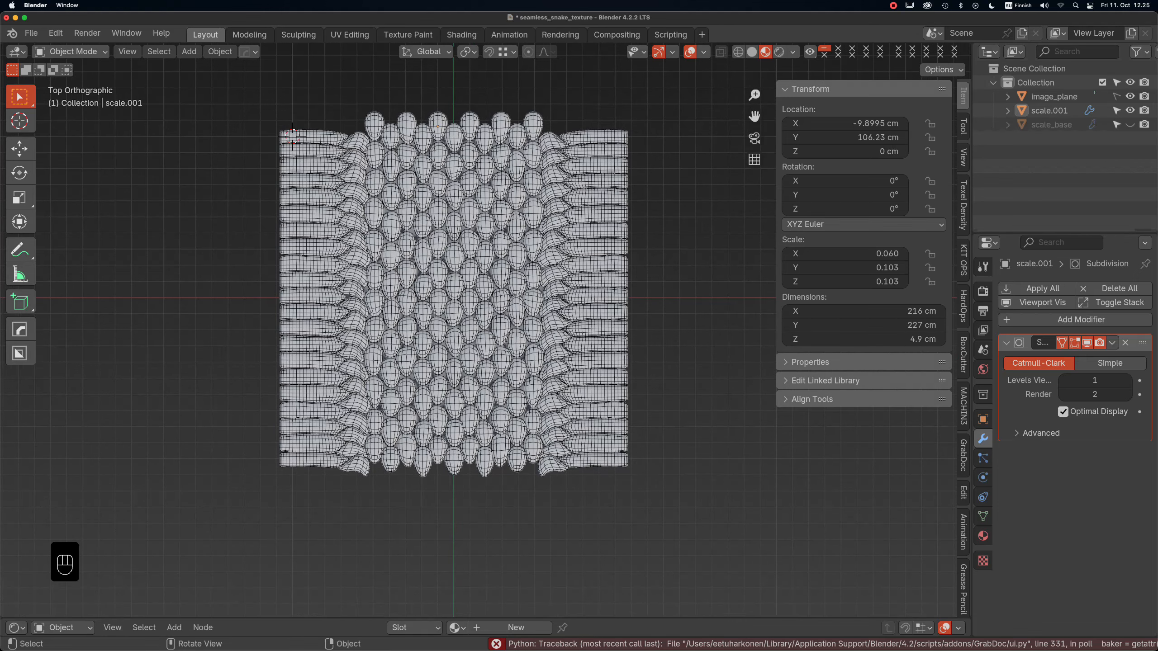
shift+middle_drag(451, 296, 434, 301)
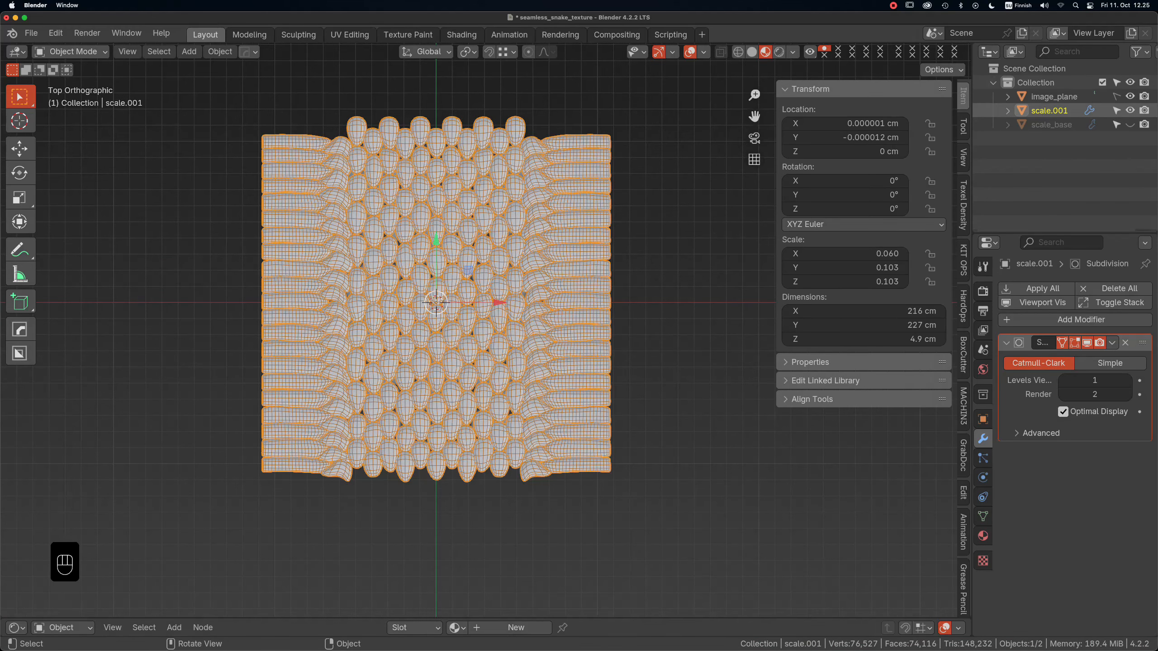
Enlarge the node editor area, hide the viewport's transform sidebar and add a camera at the world origin.
drag(456, 617, 456, 441)
shift+middle_drag(437, 273, 437, 296)
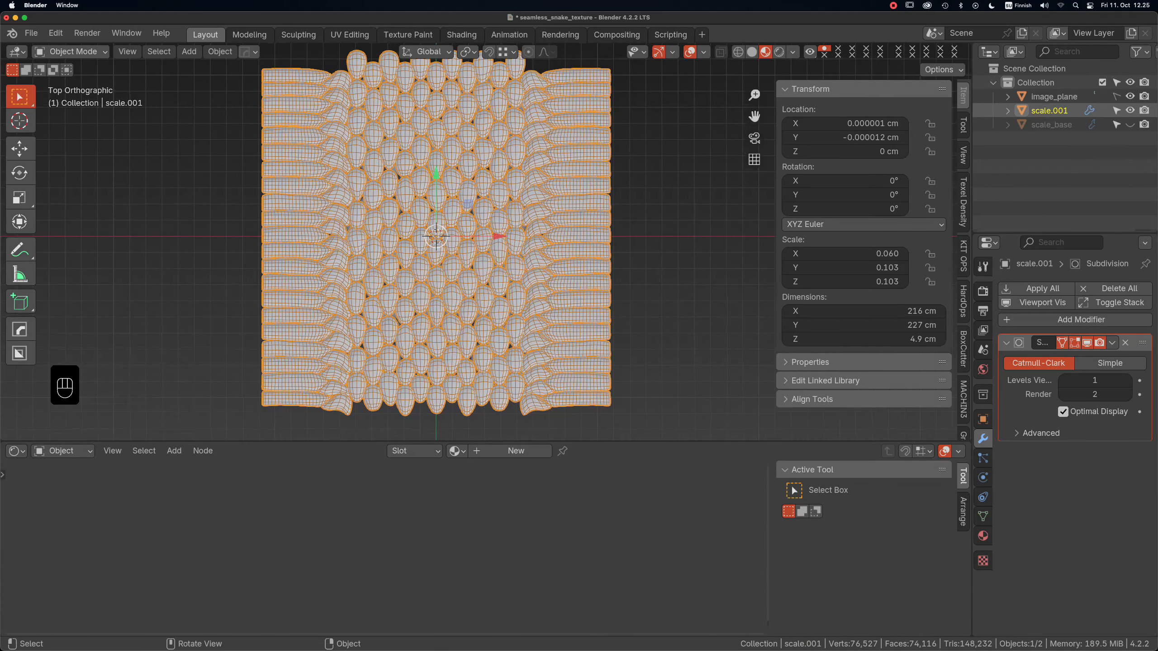
key(n)
key(shift+a)
mouse_move(697, 341)
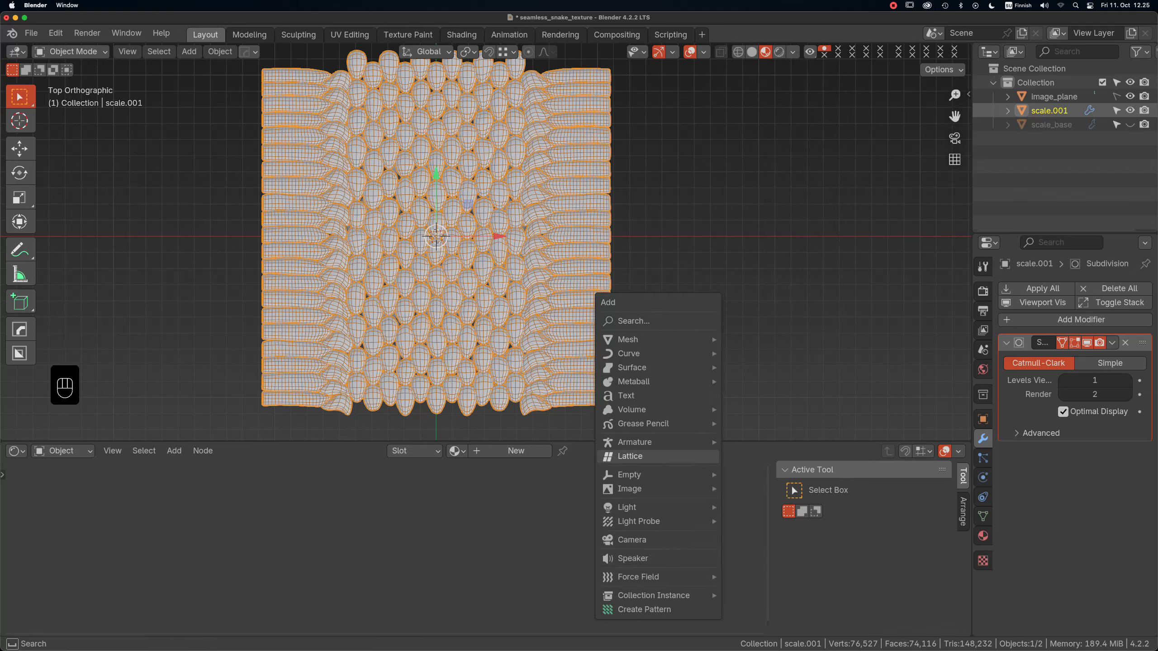
click(634, 539)
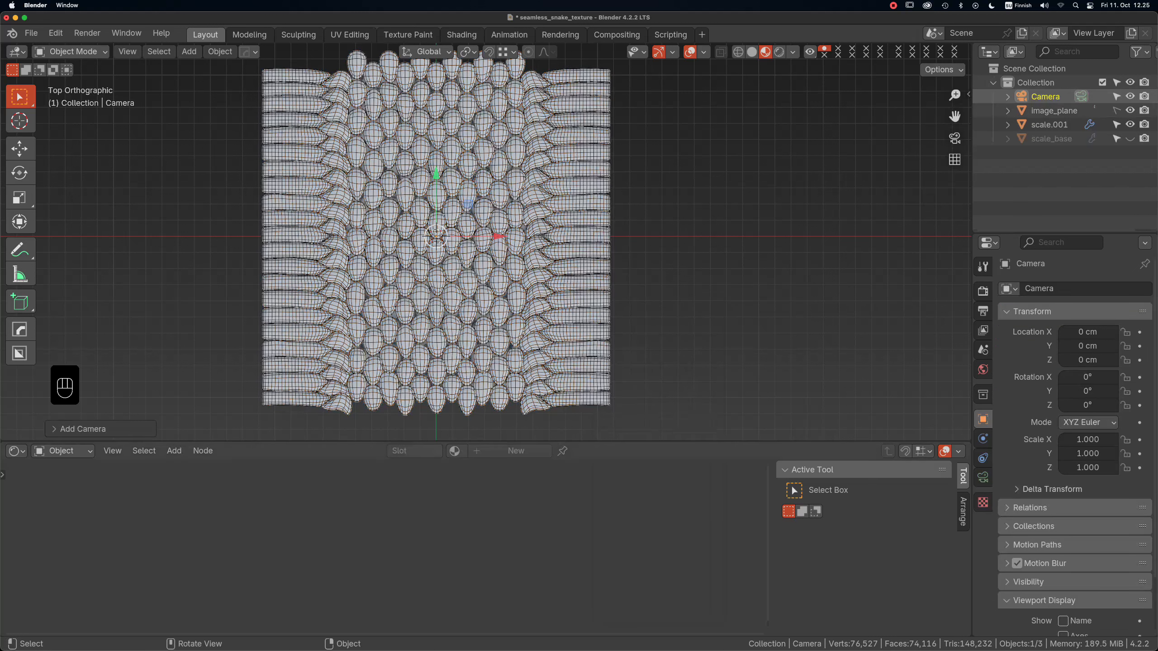
Set the new camera's lens type to Orthographic.
click(983, 477)
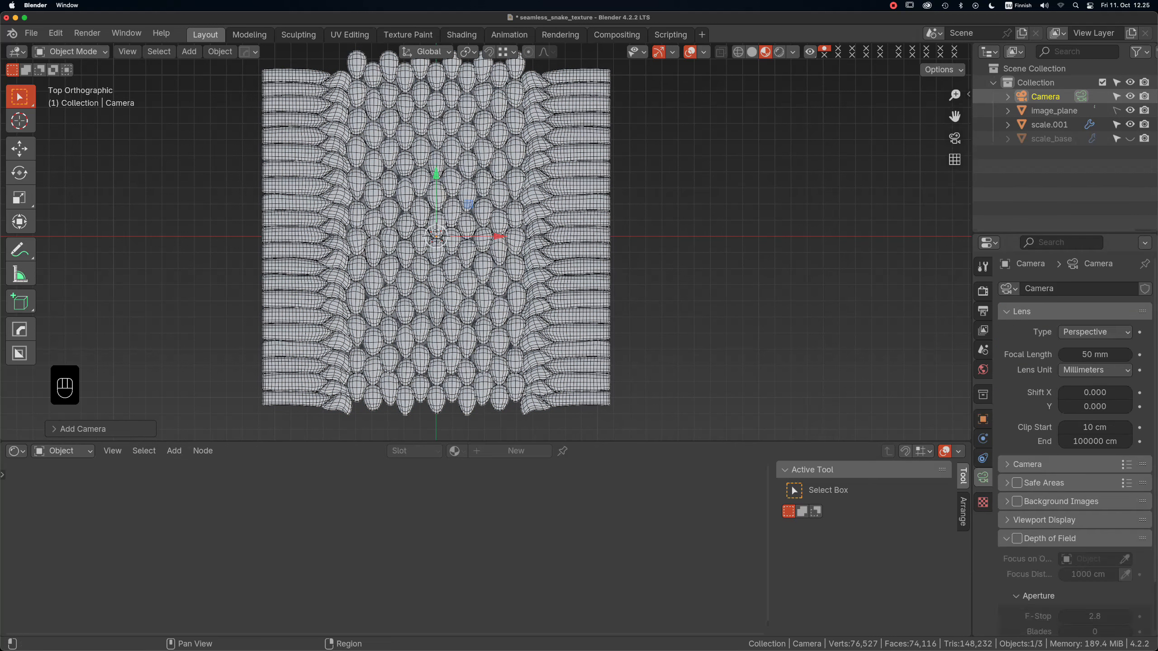
click(1094, 331)
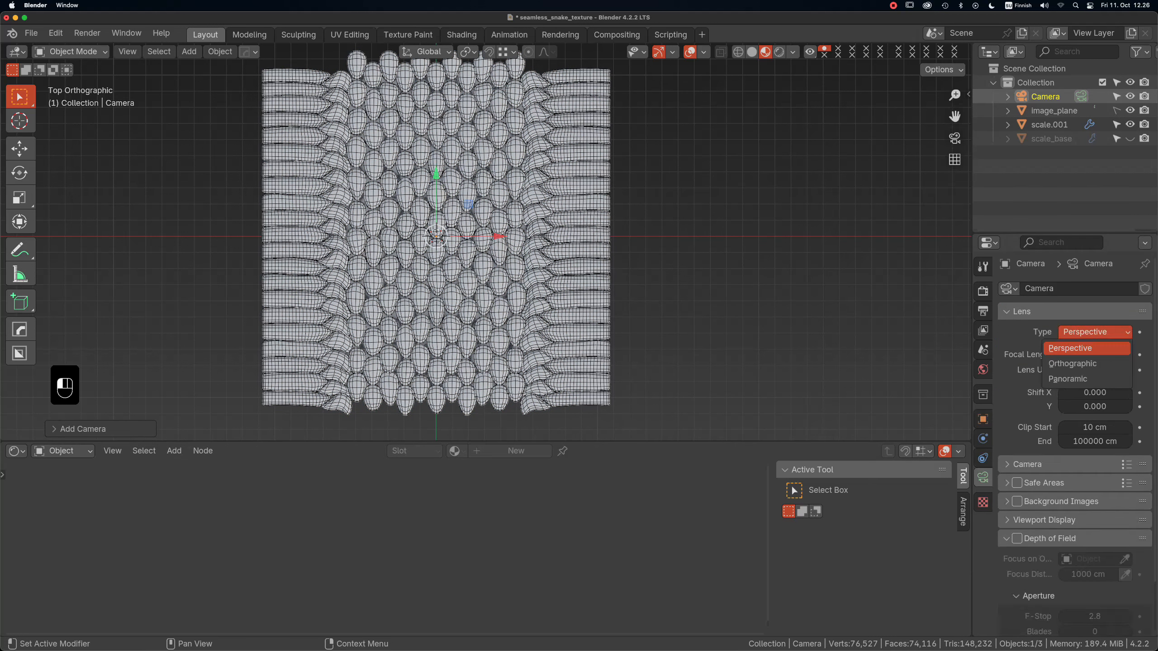
click(1073, 364)
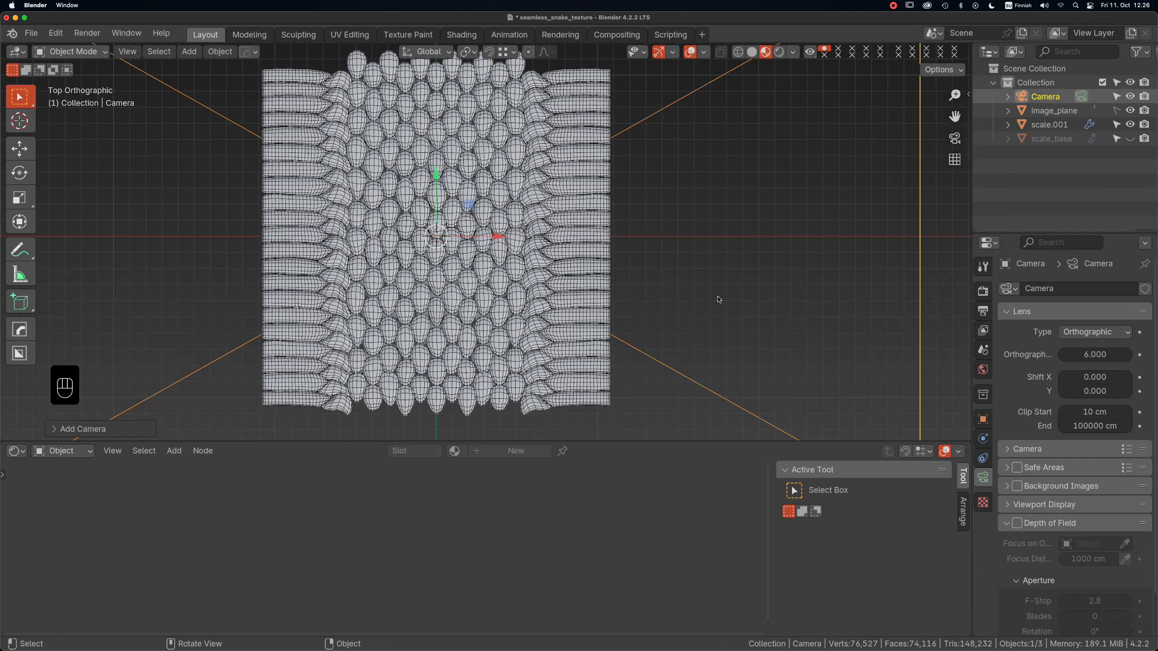
In front view, raise the camera straight up along Z until its frame lies level with the scale pattern.
key(KP_1)
key(g)
key(z)
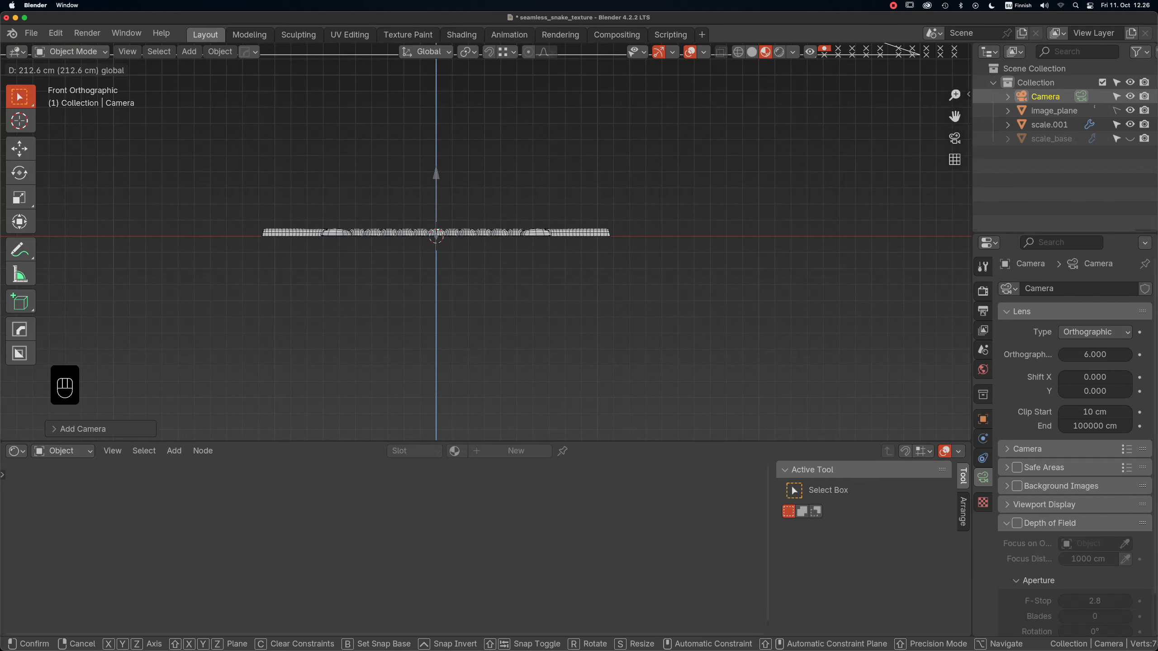
scroll(481, 222, down, 4)
drag(479, 225, 466, 275)
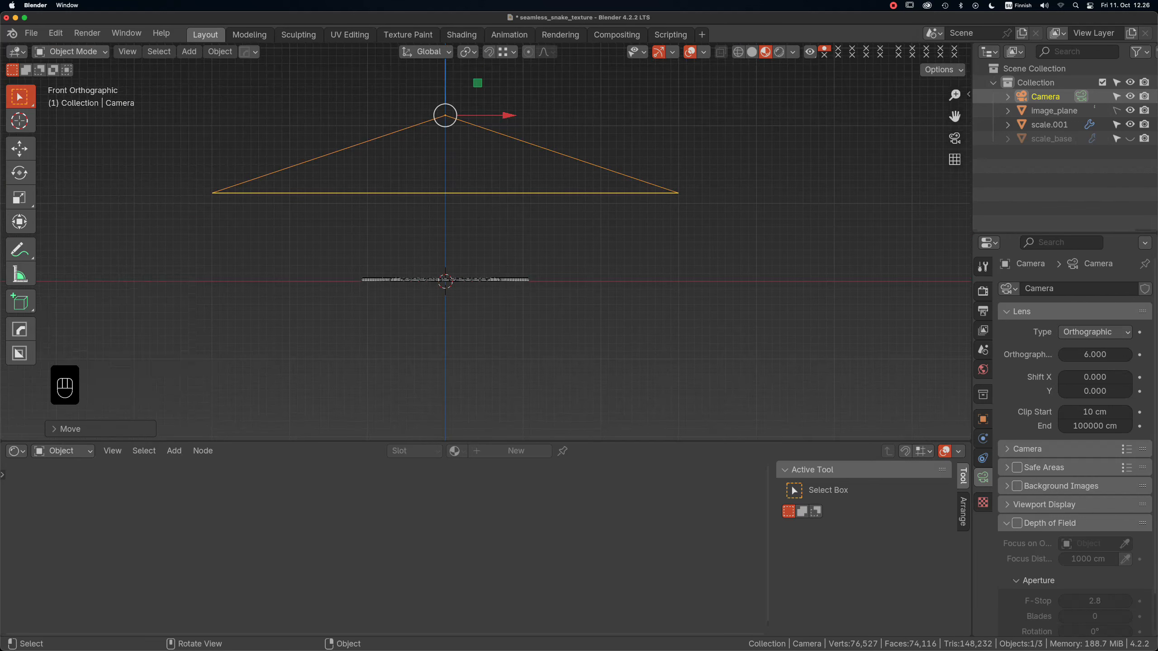
drag(445, 82, 446, 170)
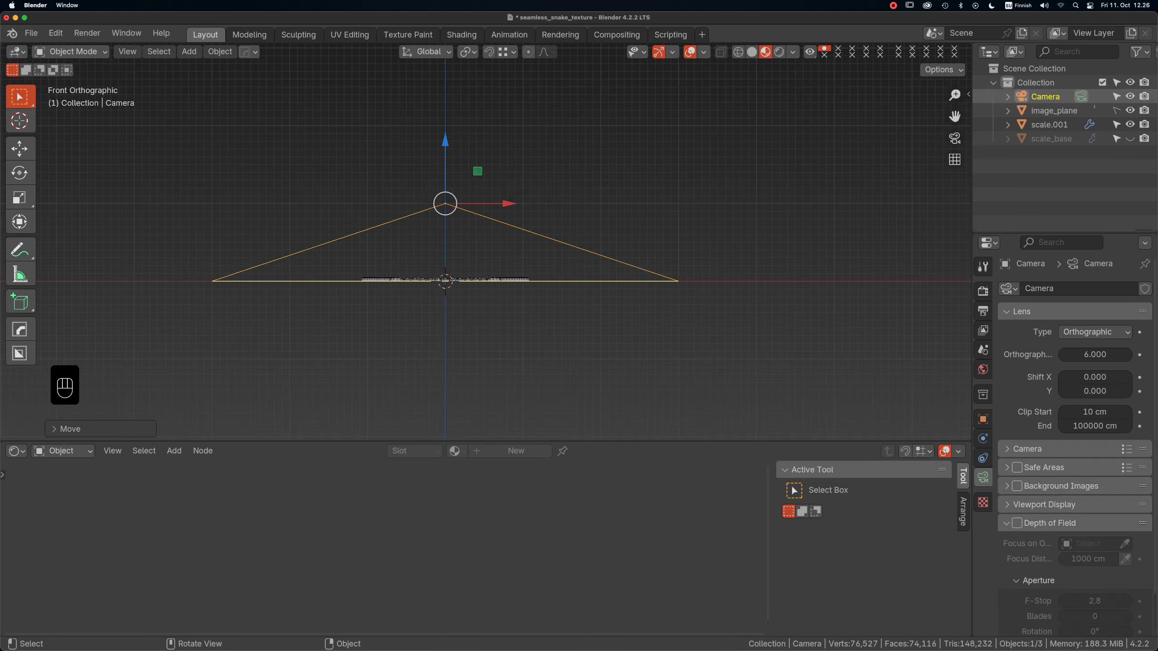
Look through the camera and set the render resolution to 2048 × 2048 px.
key(KP_0)
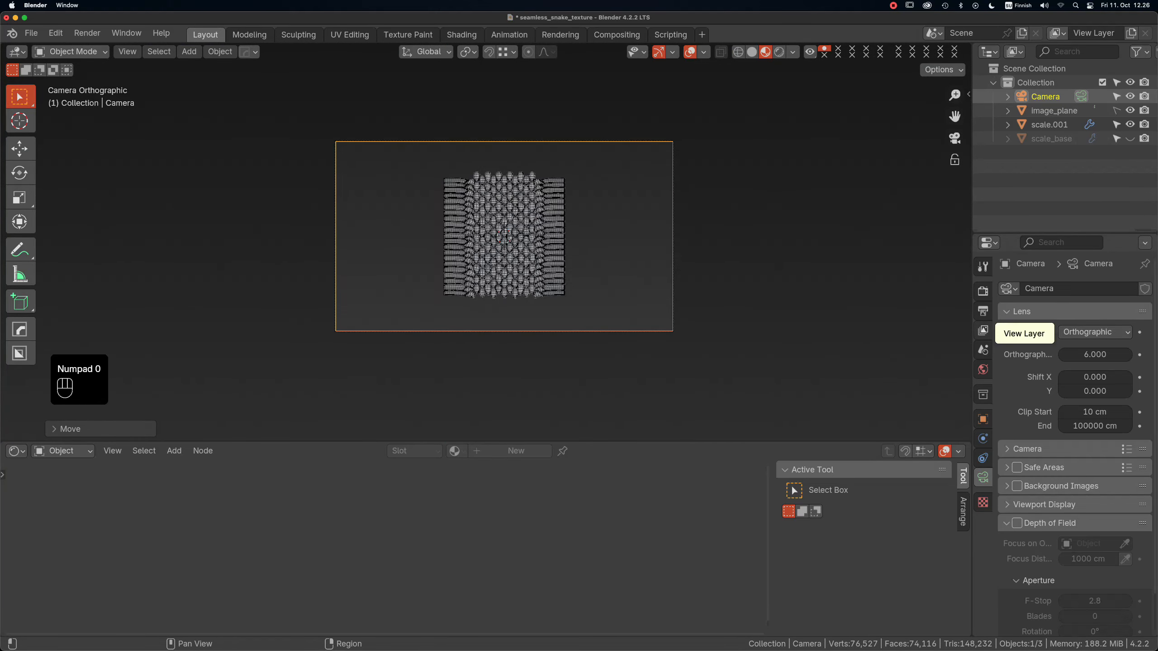
click(982, 330)
click(982, 311)
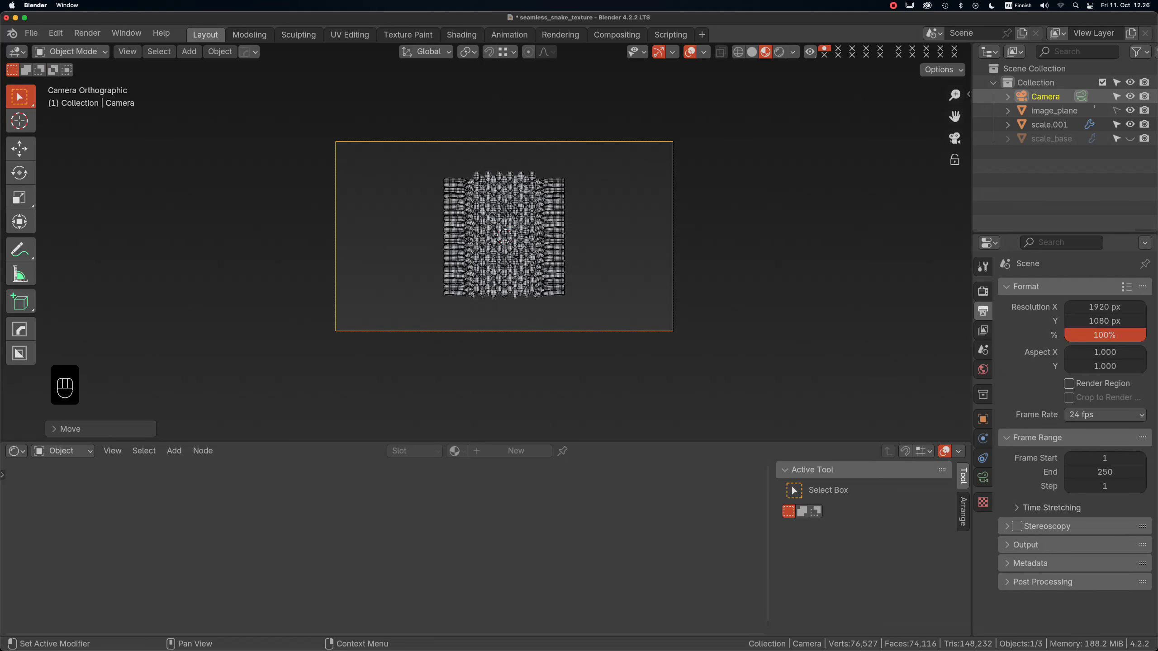
drag(1080, 306, 1080, 321)
text(2048)
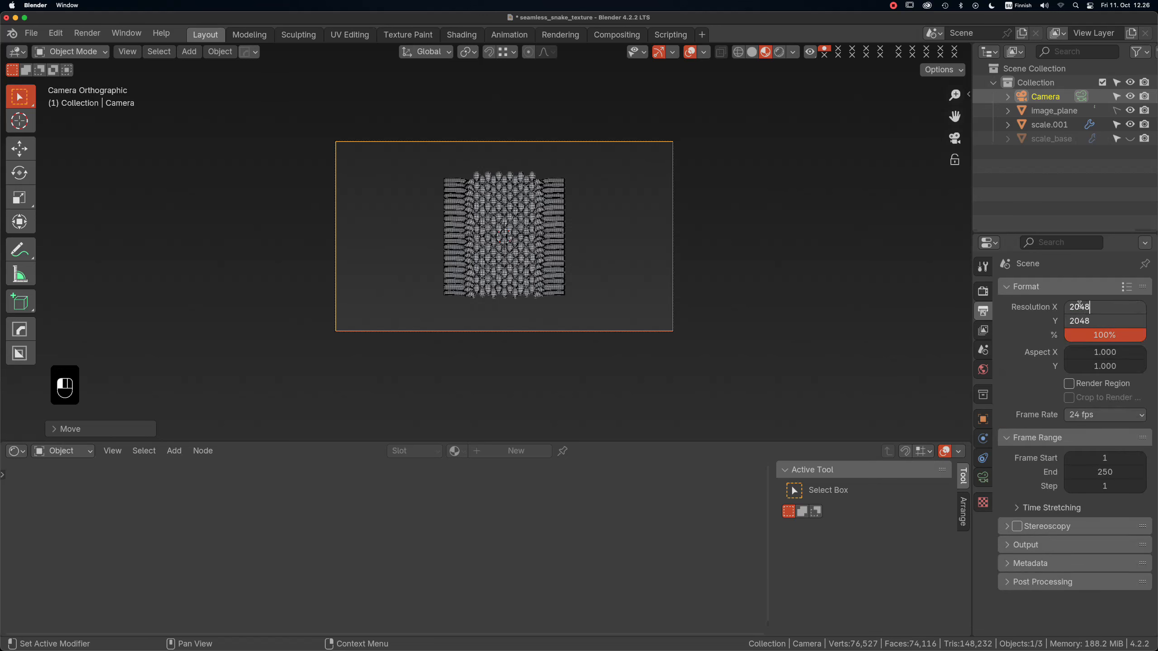
key(Return)
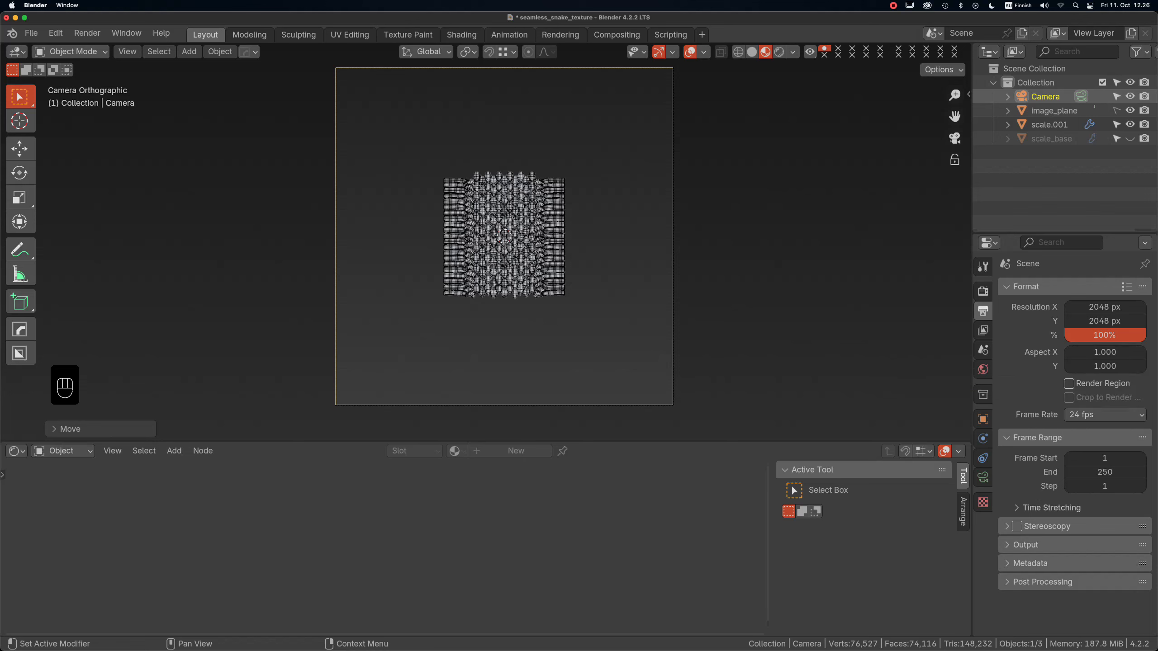
Reduce the camera's orthographic scale to 2.200 and hide scale.001 to expose image_plane.
click(983, 477)
drag(1094, 355, 1044, 355)
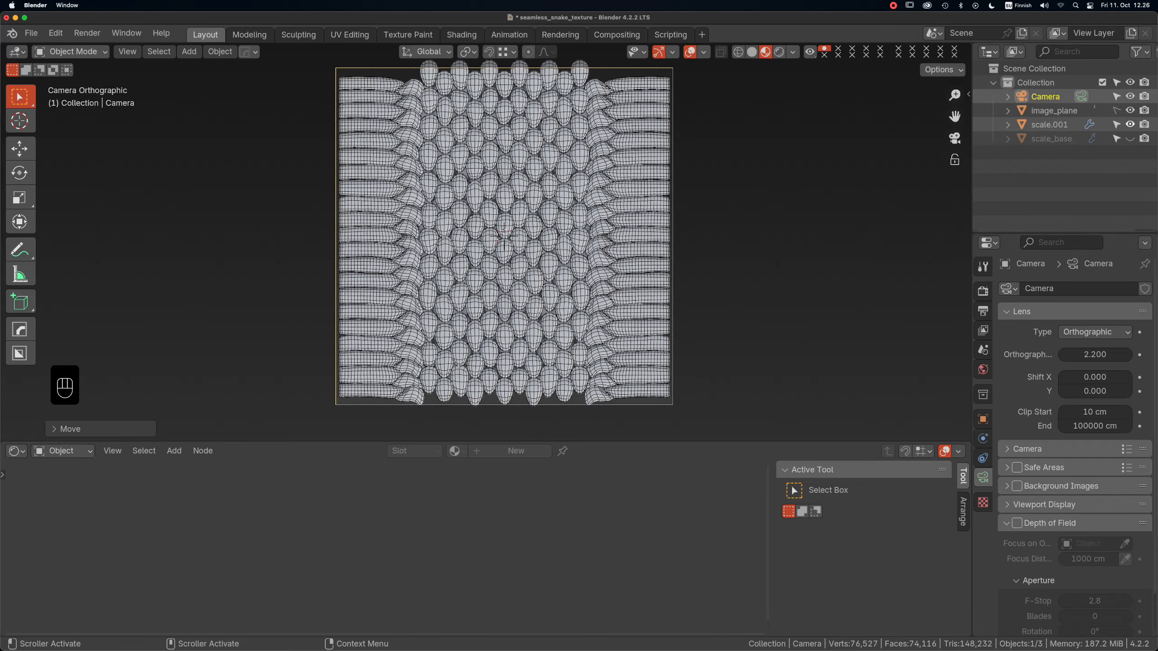
click(1129, 125)
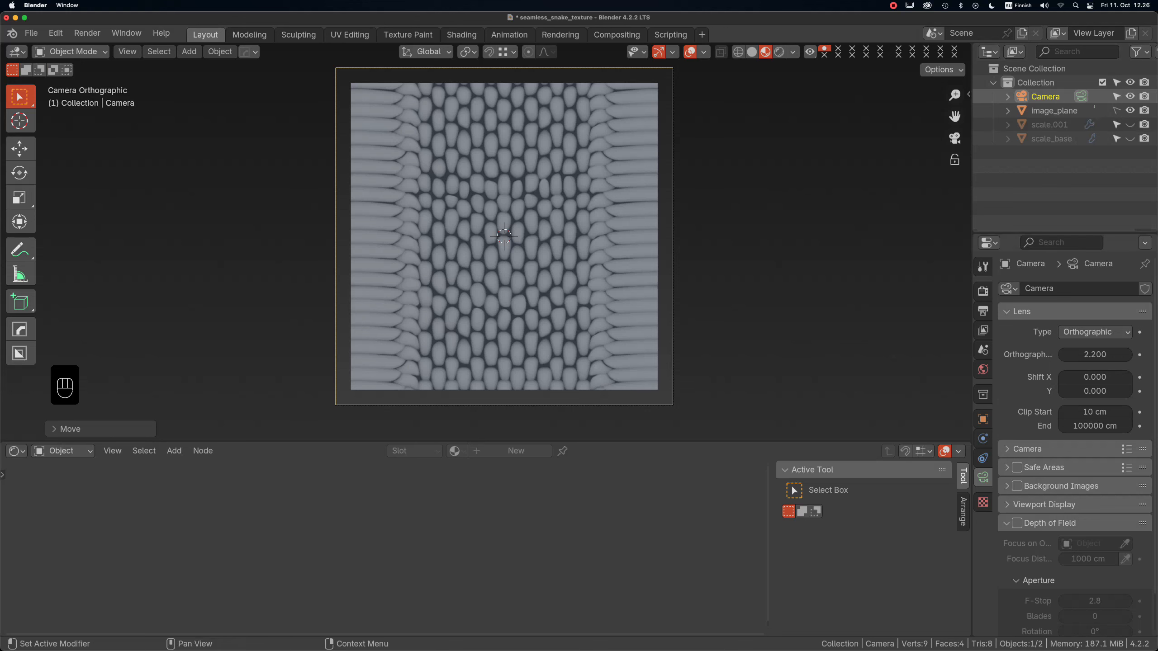
Set the camera's orthographic scale to 2.000, checking a corner up close so the frame matches image_plane's edges.
drag(1095, 355, 1054, 355)
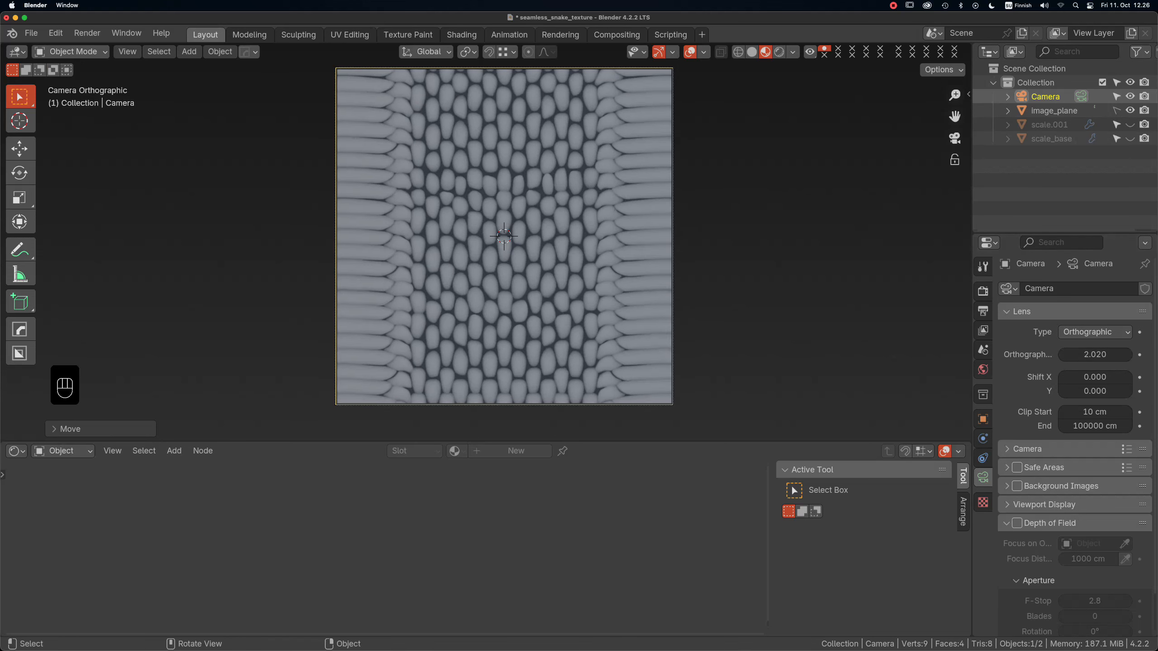
scroll(688, 409, up, 3)
scroll(688, 408, up, 6)
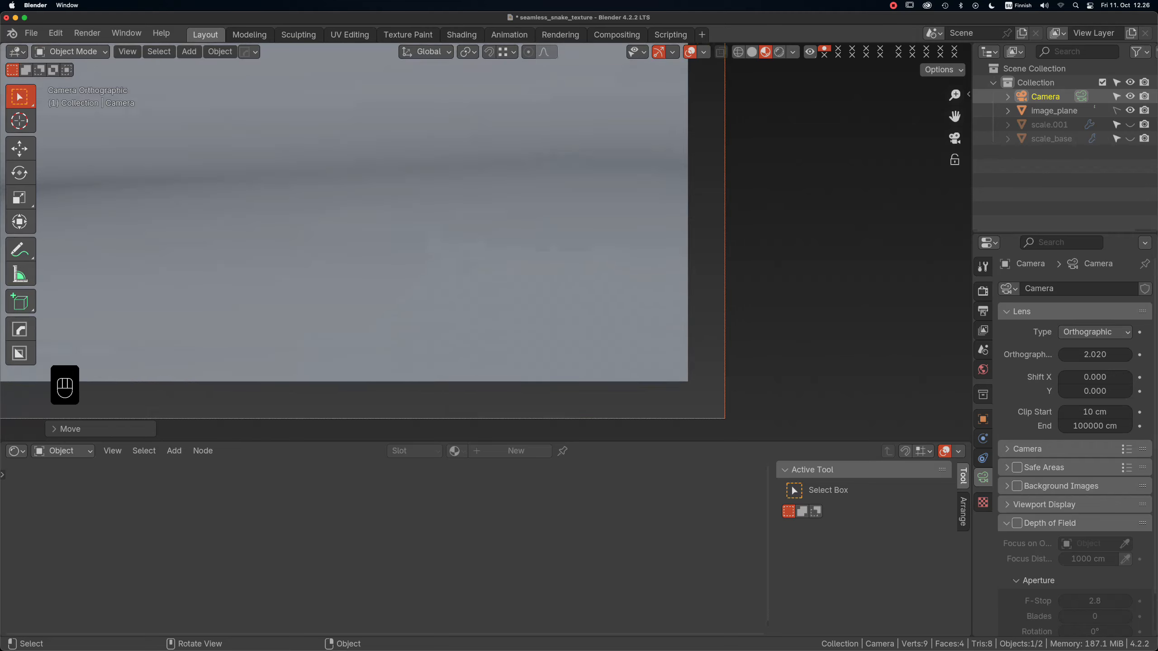
shift+drag(1094, 355, 1090, 355)
scroll(688, 409, down, 5)
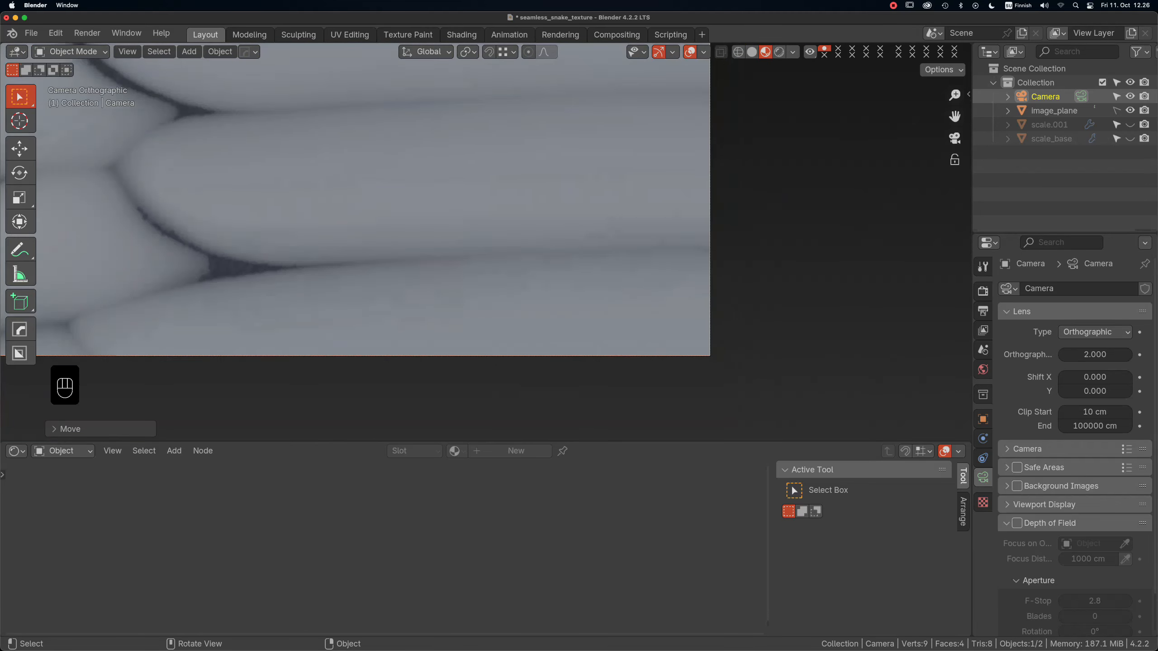
scroll(699, 337, down, 6)
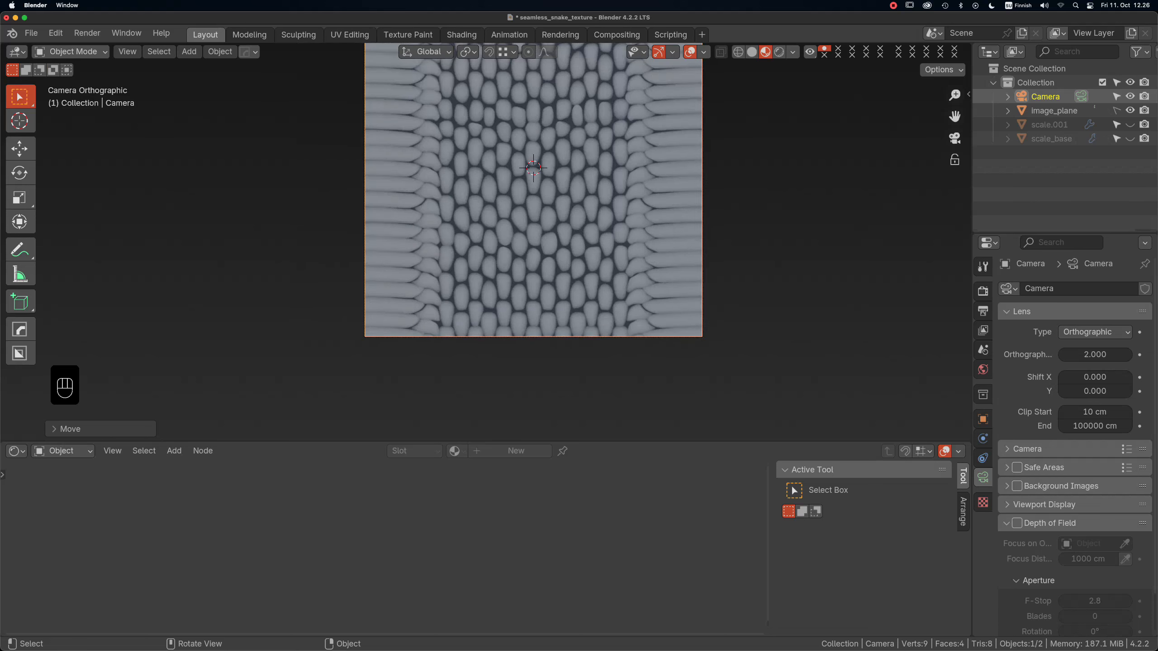
Make scale.001 visible again and give it a new node-based material.
alt+shift+drag(699, 337, 677, 417)
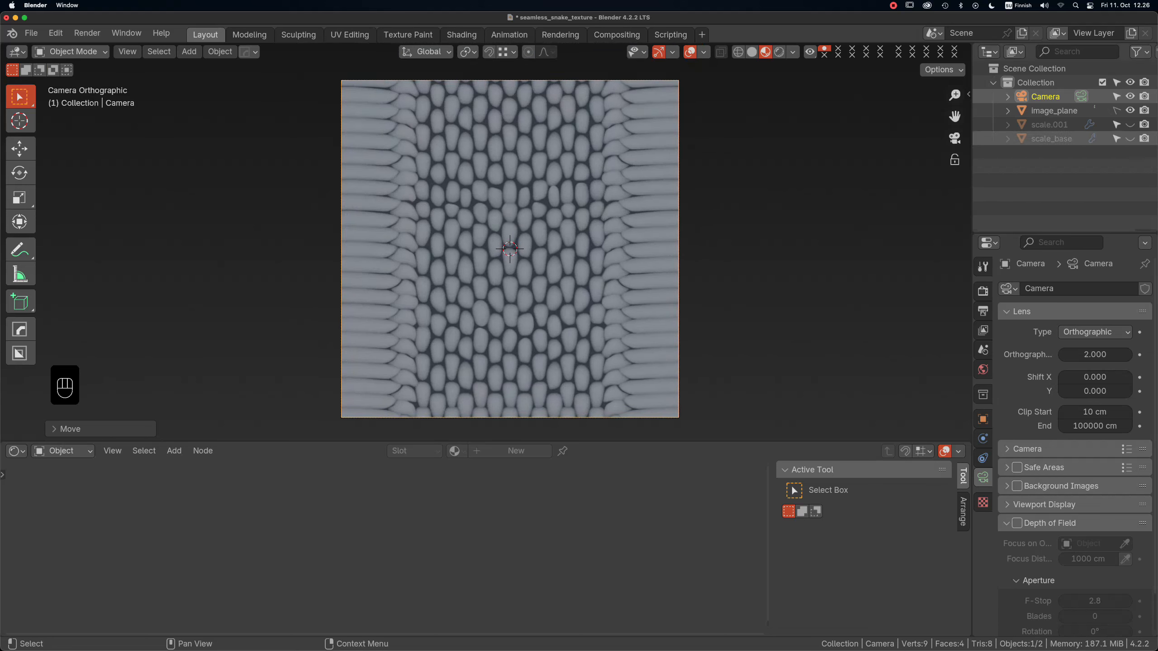
click(1130, 139)
click(1130, 139)
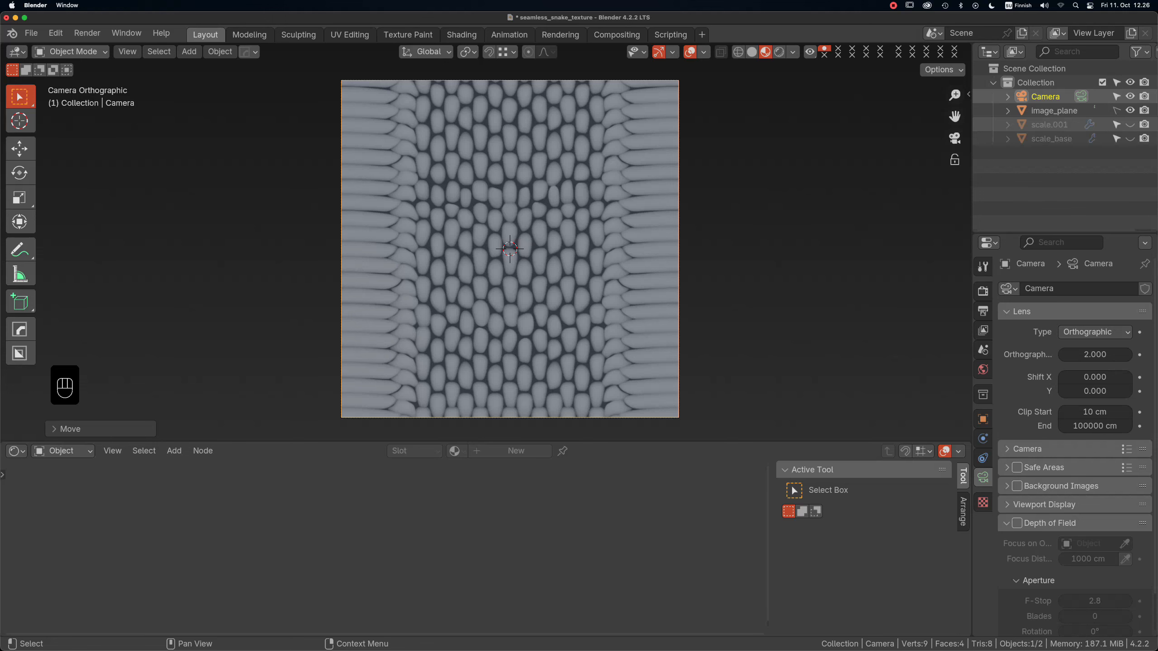
click(1130, 124)
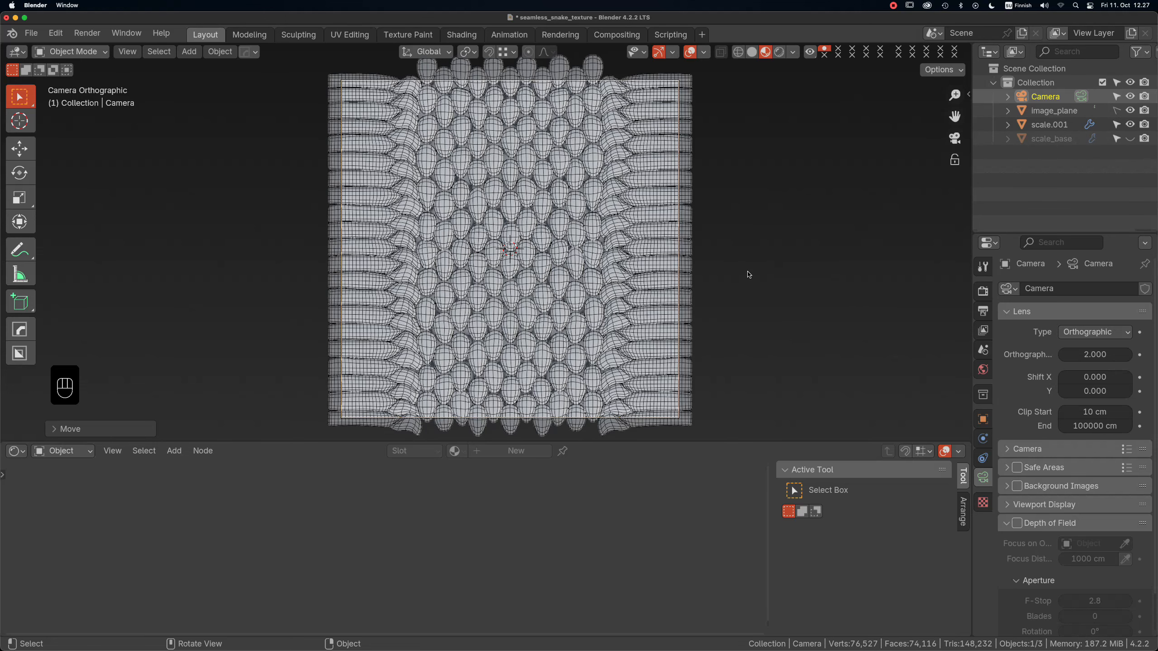
click(537, 310)
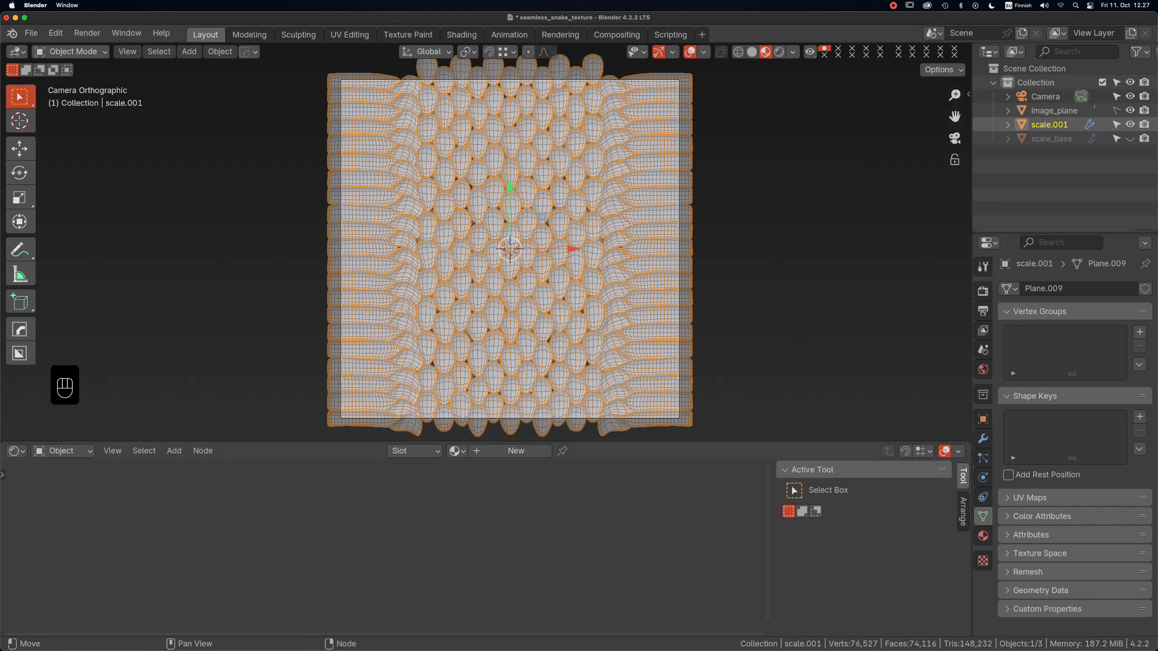
click(507, 451)
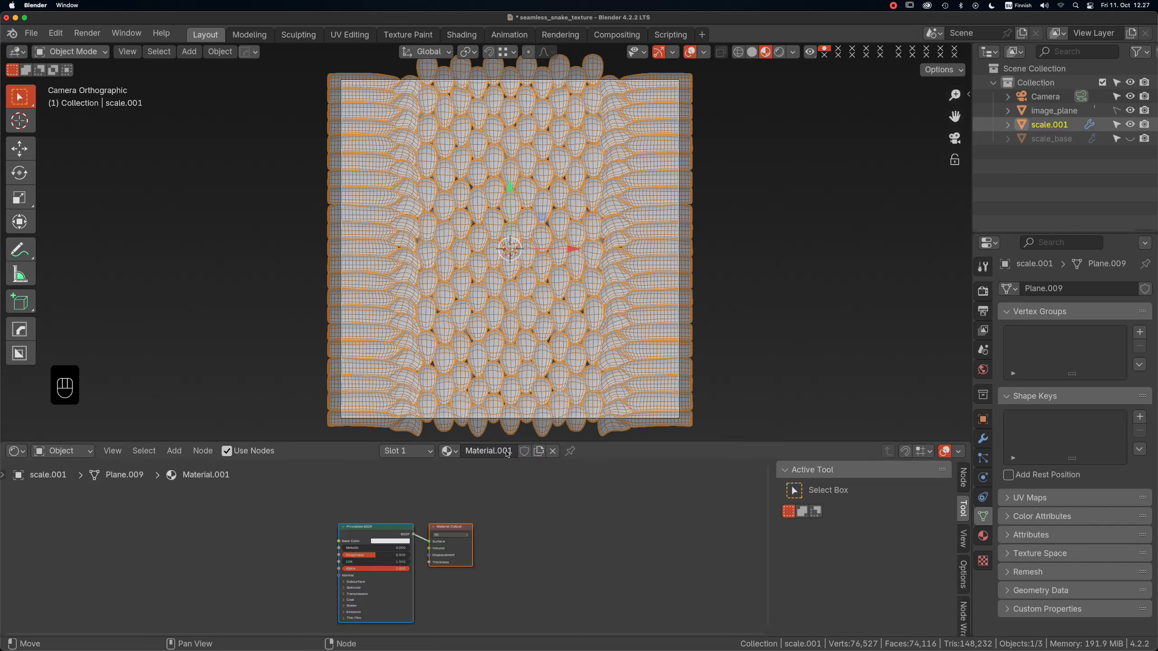
click(382, 527)
Append the camera depth node group from the NodeTree data of camera_z_depth_node.blend.
click(31, 33)
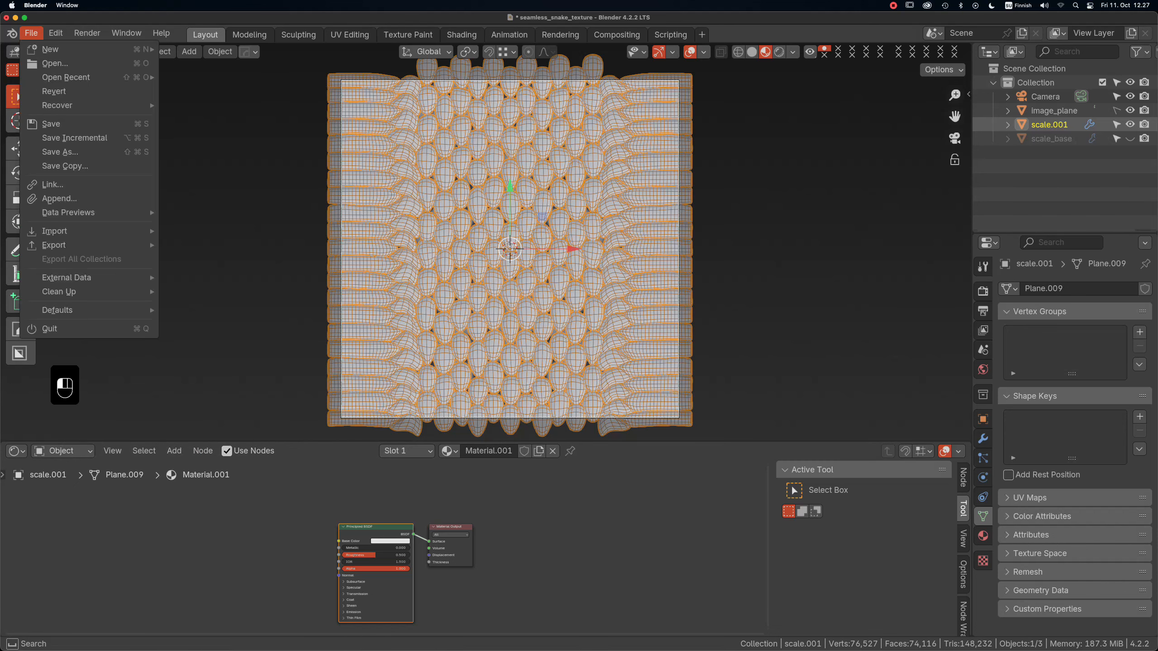
click(60, 199)
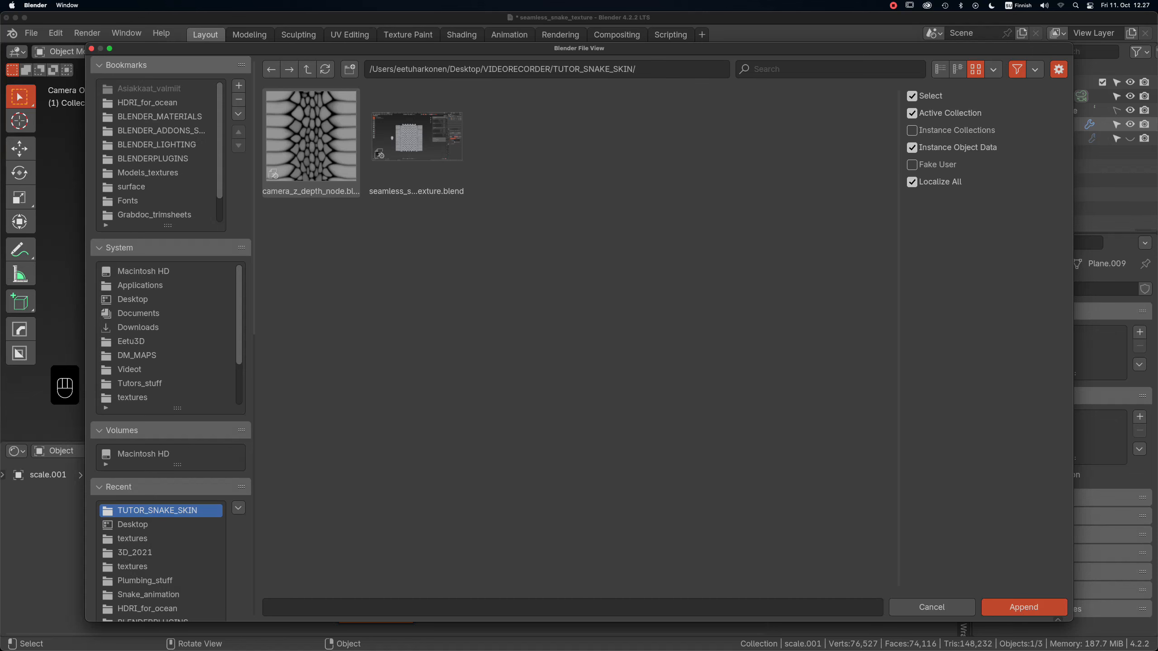
double_click(312, 174)
click(522, 255)
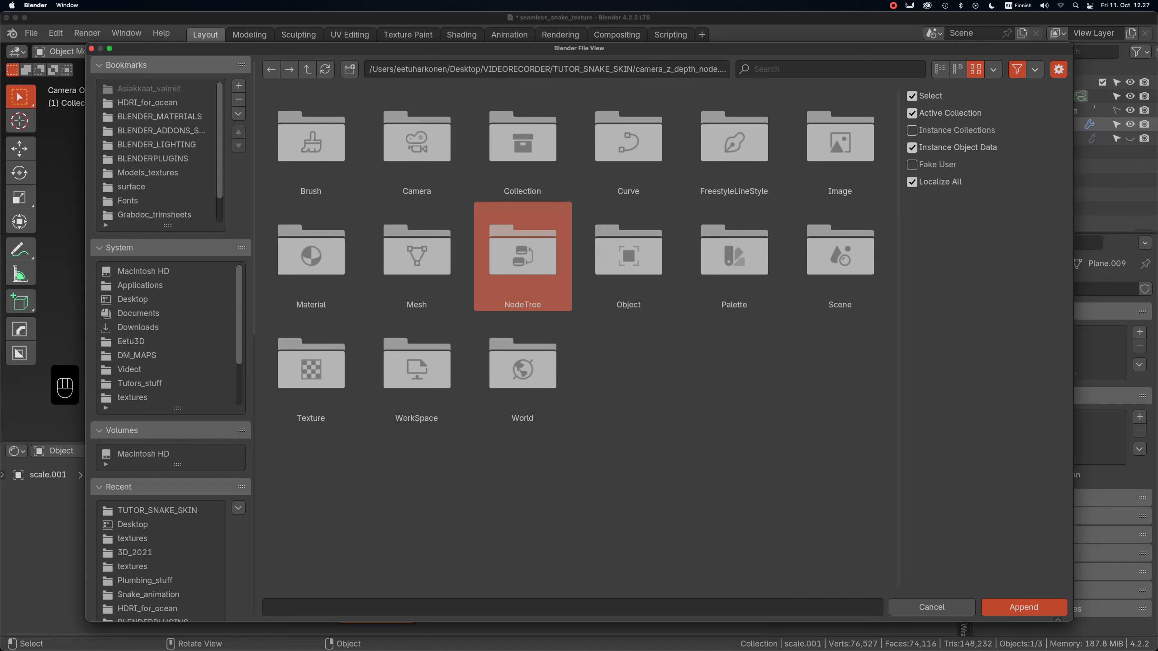
double_click(522, 256)
double_click(310, 142)
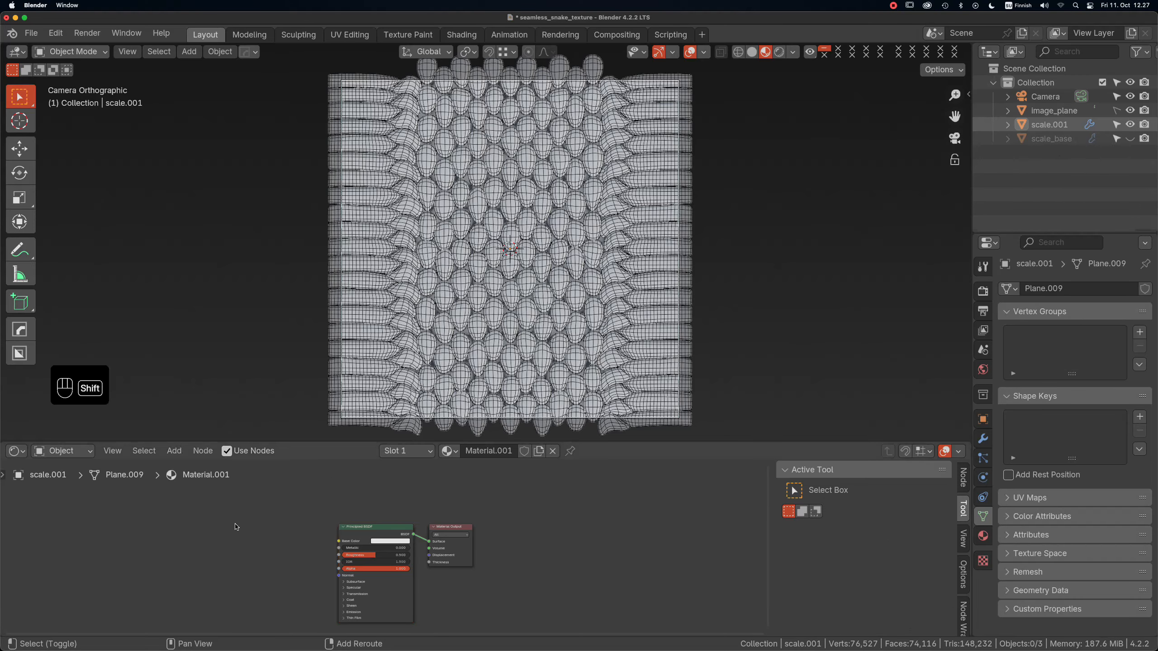
Add the appended camera depth group to Material.001, connect its Color to the Principled BSDF's Base Color, and view in Material Preview.
key(shift+a)
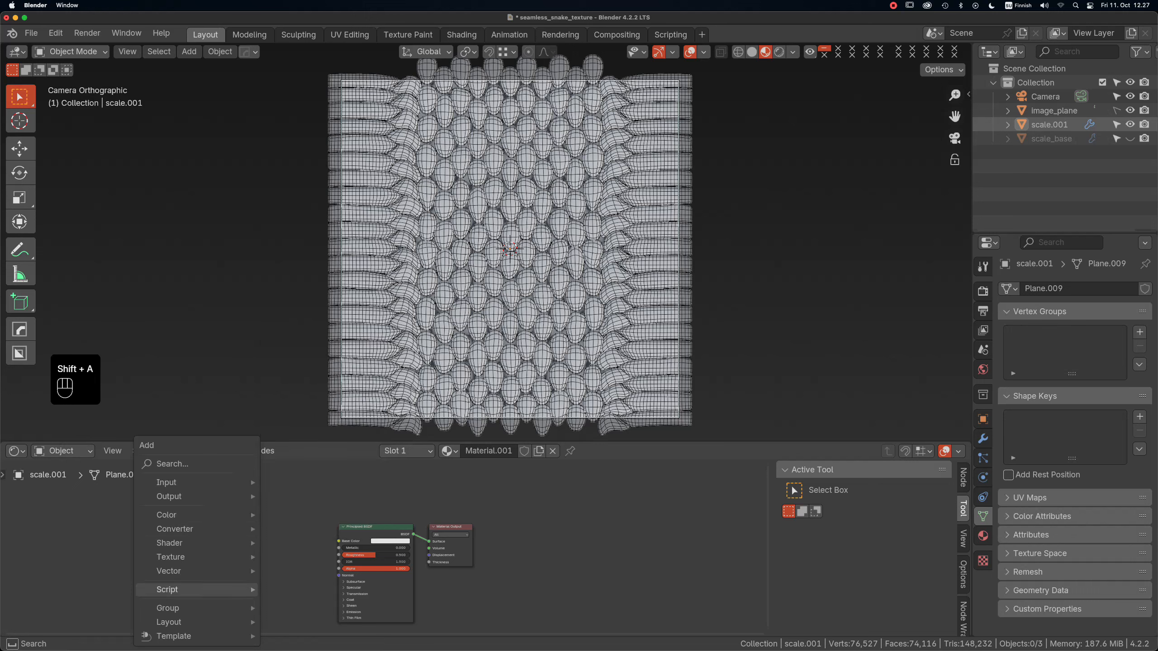
mouse_move(205, 608)
click(315, 607)
click(277, 538)
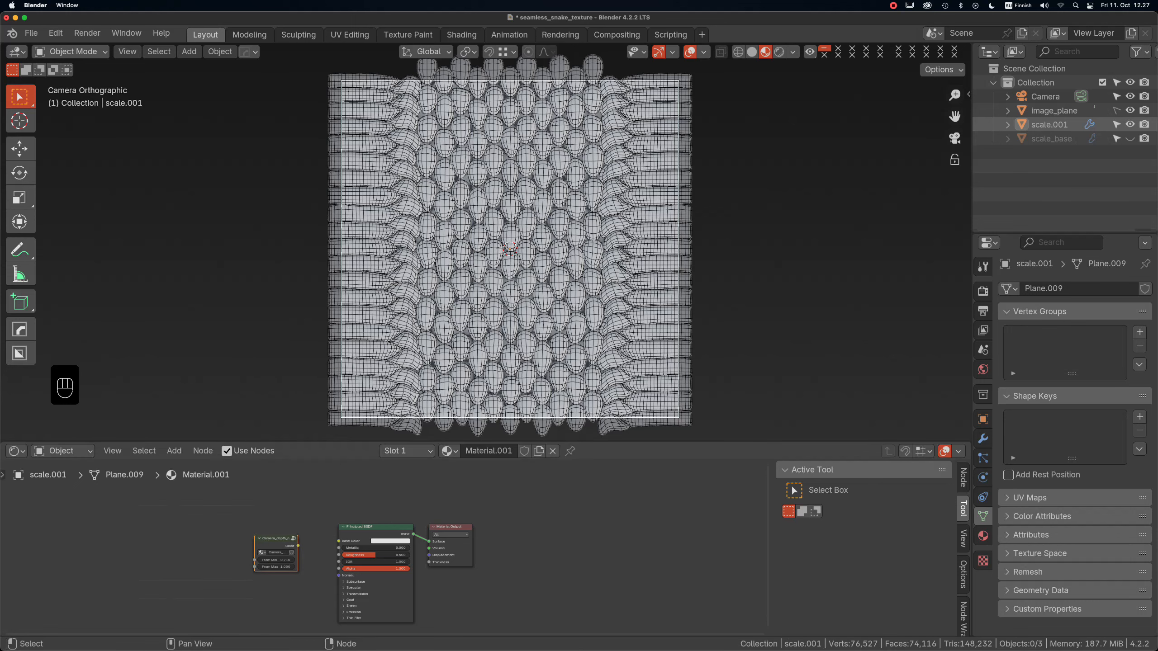
drag(297, 545, 338, 541)
key(z)
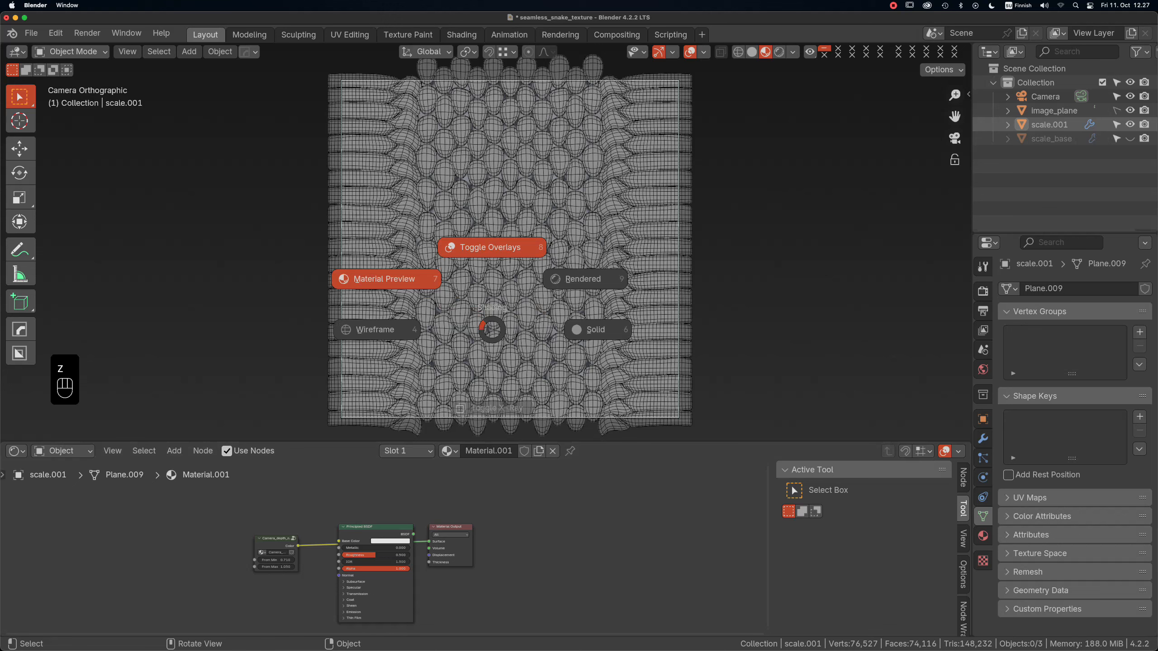
click(387, 279)
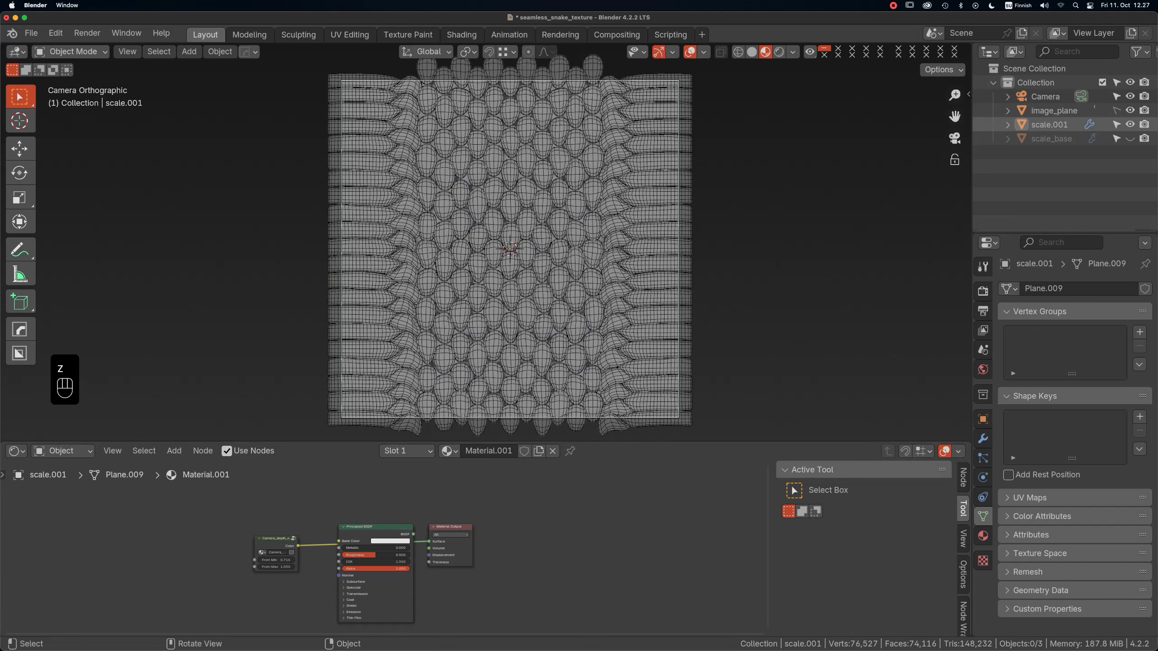
Turn off the wireframe viewport display for scale.001 and deselect it.
click(983, 419)
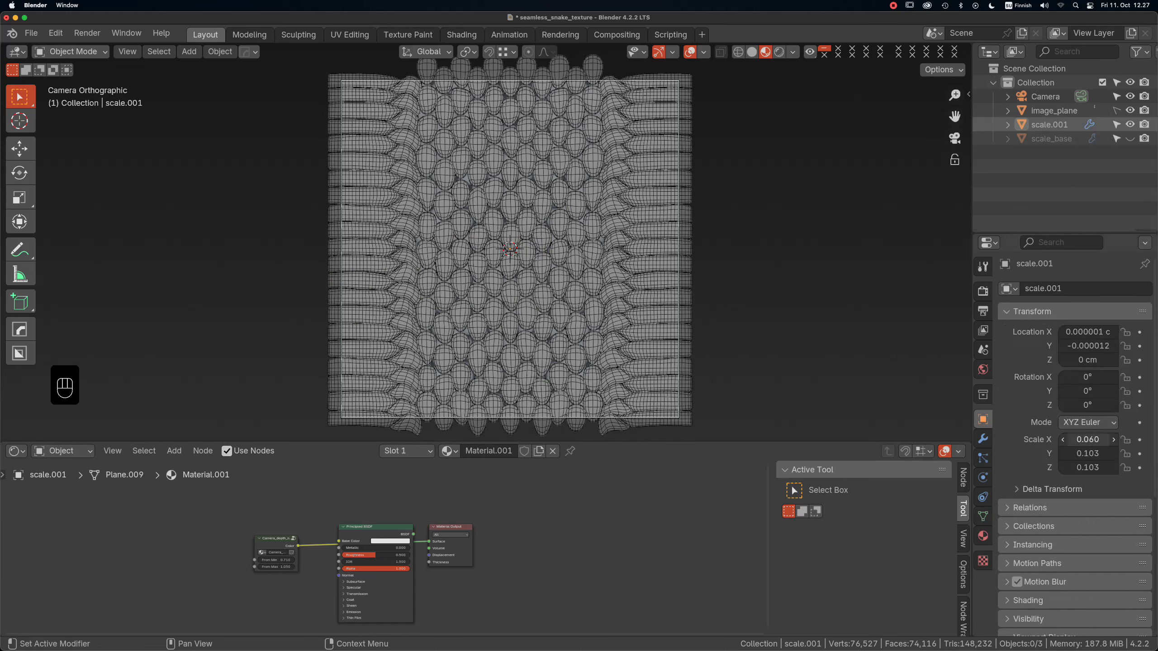
click(638, 311)
scroll(1072, 455, down, 5)
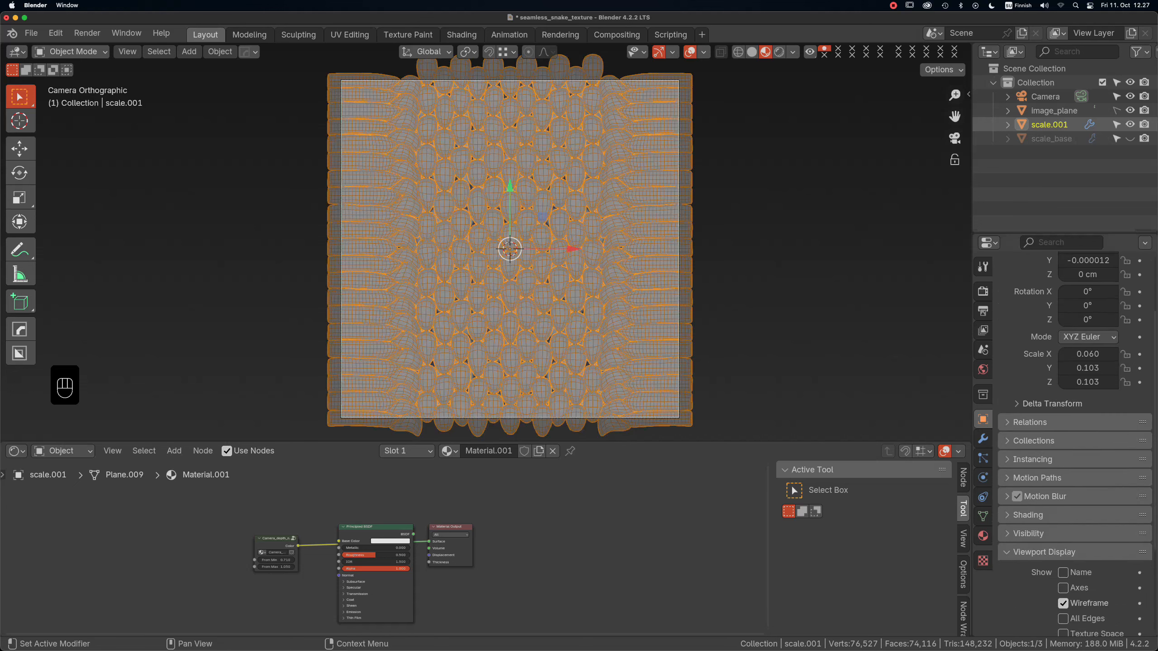
scroll(1071, 437, down, 3)
click(1063, 546)
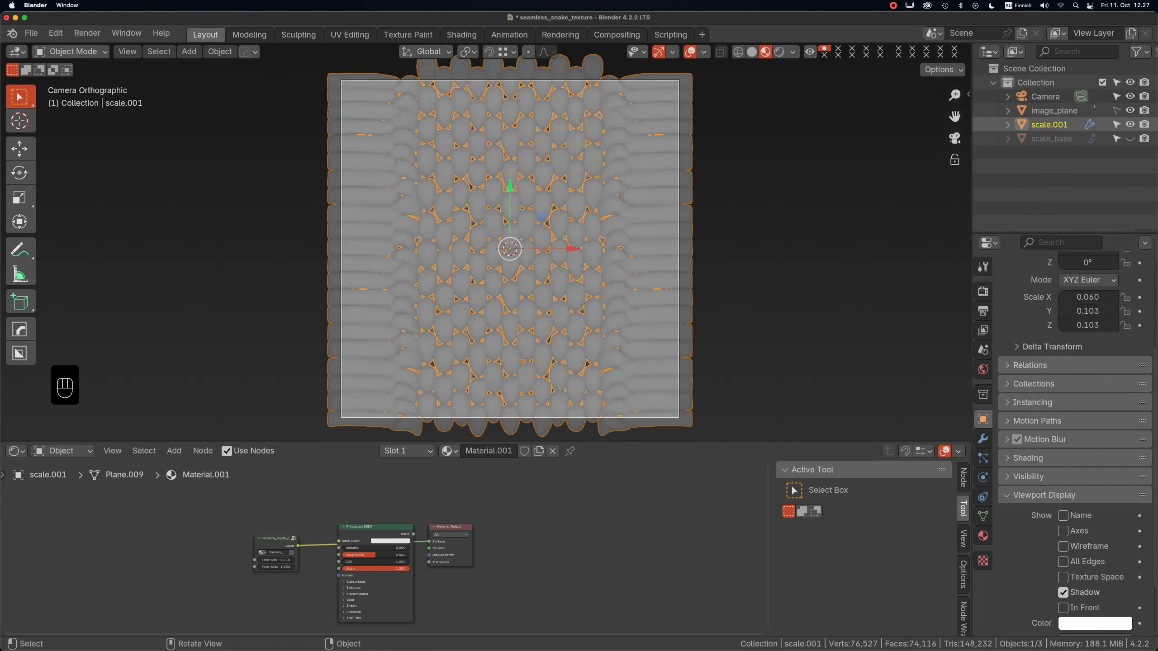
click(269, 392)
Lower the From Min value on the camera depth node.
click(275, 543)
scroll(281, 575, up, 1)
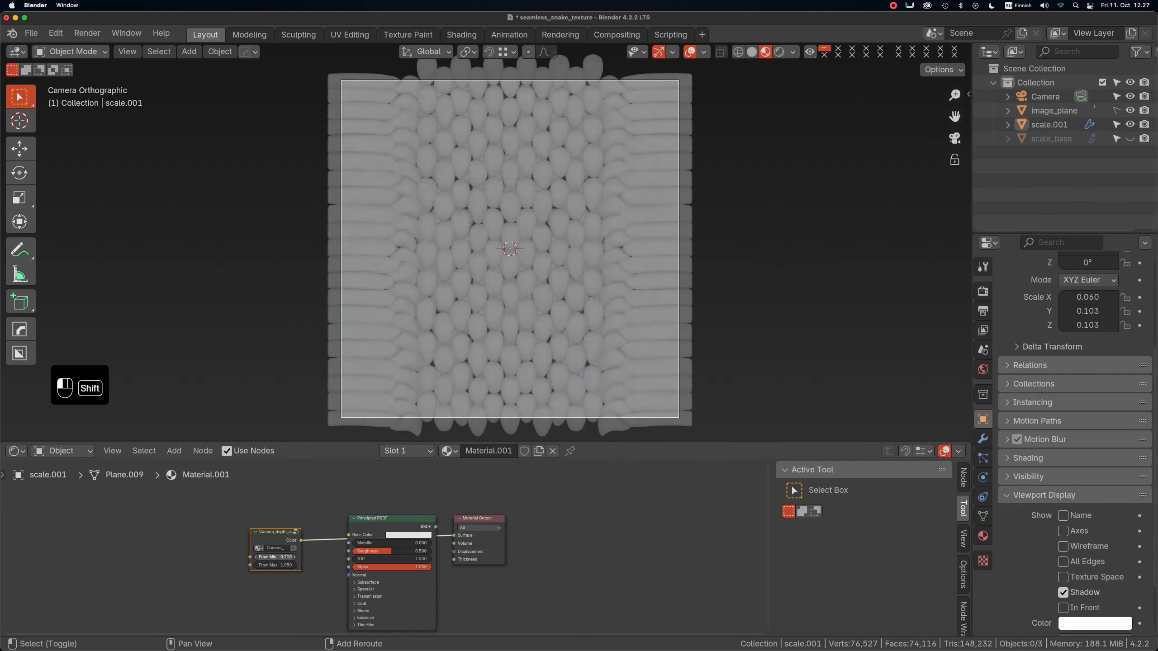
shift+drag(276, 557, 262, 556)
Hide image_plane and add a new plane behind the scales, assigning it Material.001.
click(1130, 111)
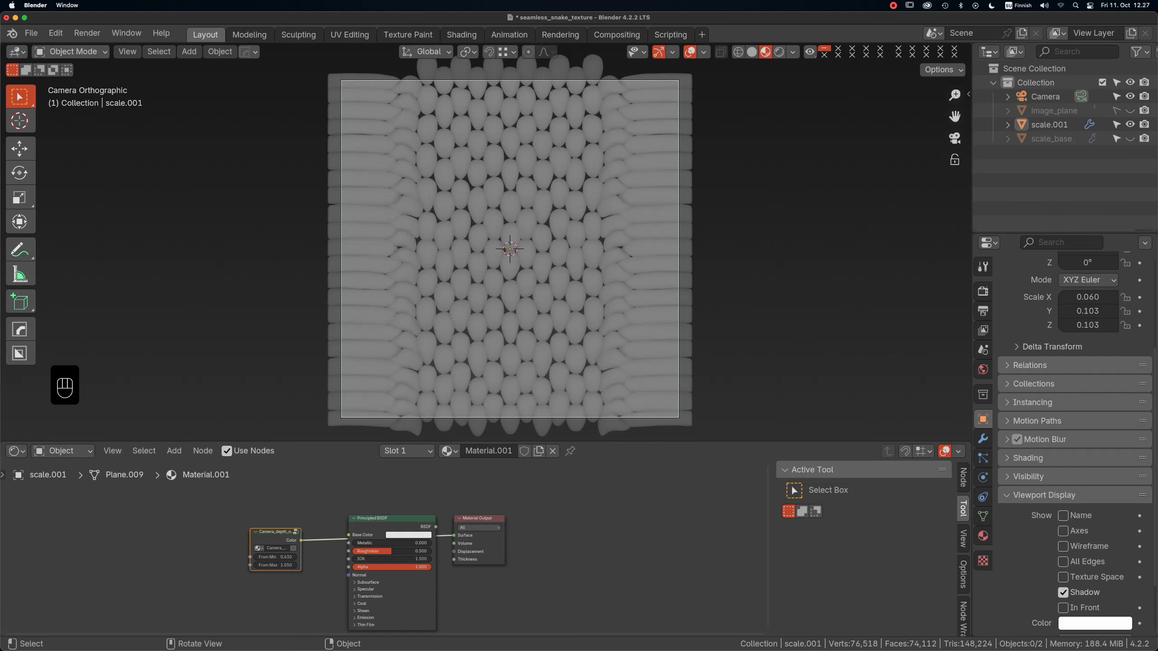
key(shift+a)
mouse_move(542, 234)
click(652, 234)
click(457, 451)
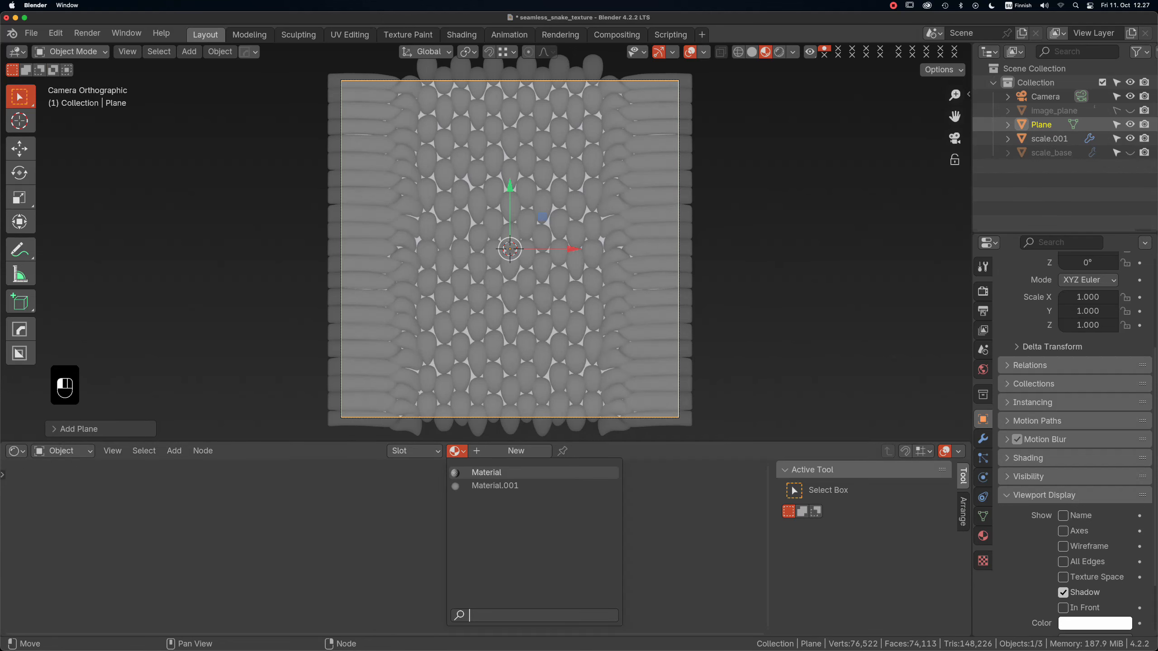
click(475, 486)
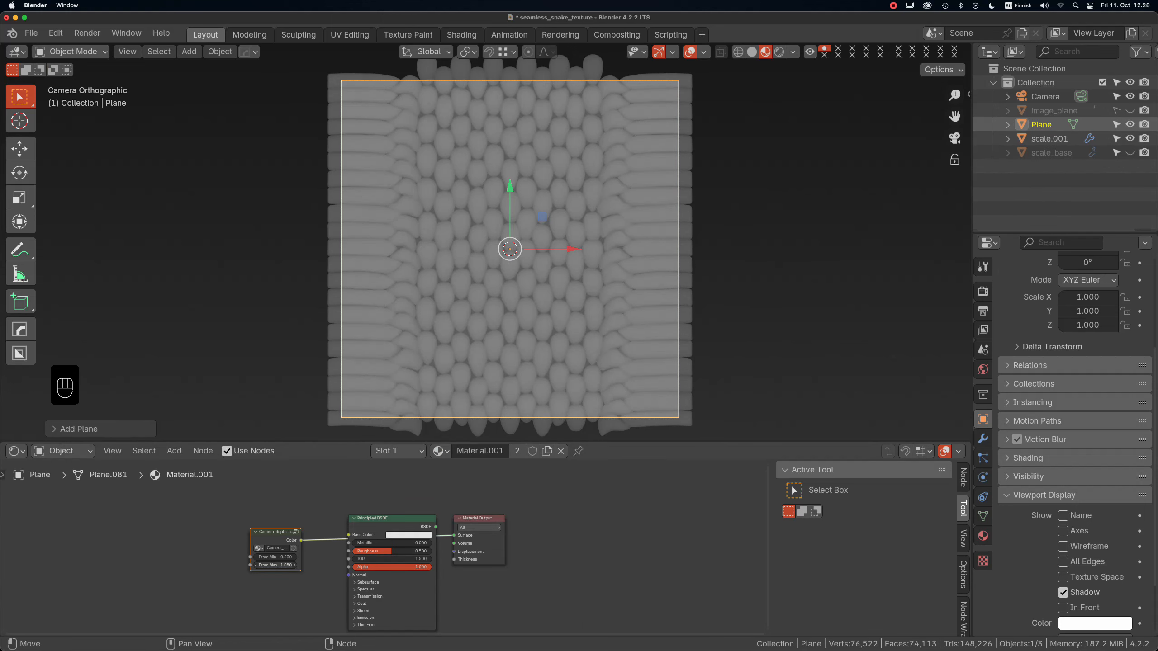
Set the camera depth node's From Min to 0.710 and From Max to 0.990 to increase the height contrast.
scroll(284, 568, up, 6)
drag(278, 506, 329, 495)
shift+drag(324, 538, 301, 538)
scroll(527, 401, up, 4)
shift+middle_drag(527, 401, 529, 381)
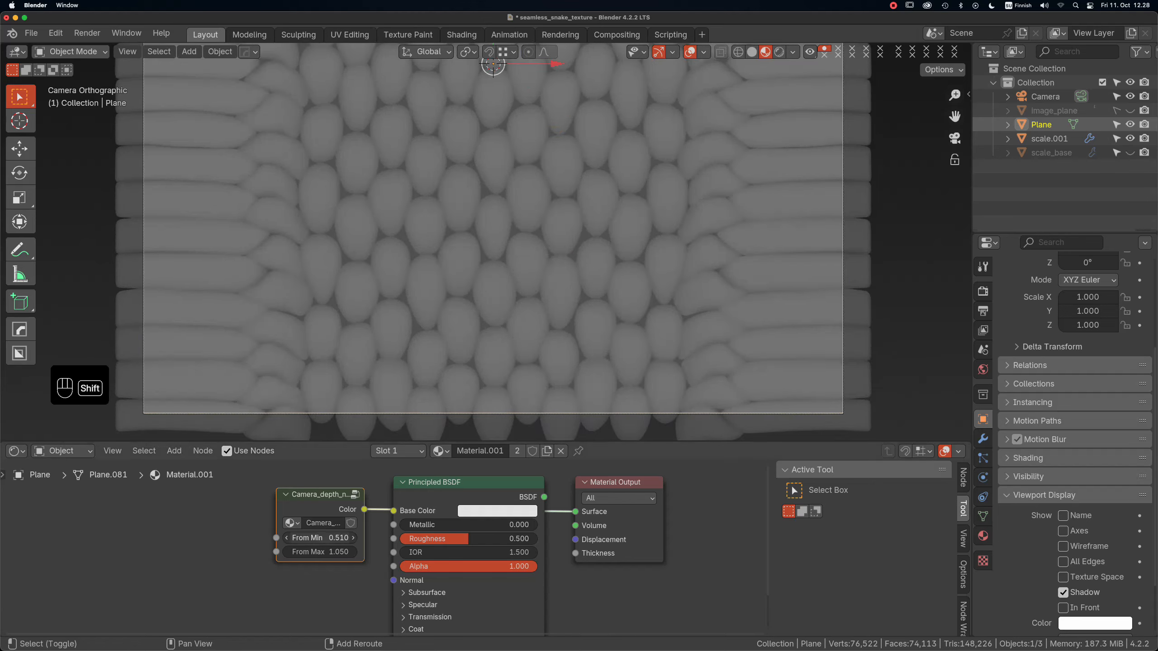
mouse_move(325, 552)
shift+mouse_down()
mouse_move(289, 539)
mouse_move(310, 552)
mouse_move(338, 538)
shift+mouse_up()
scroll(334, 370, down, 4)
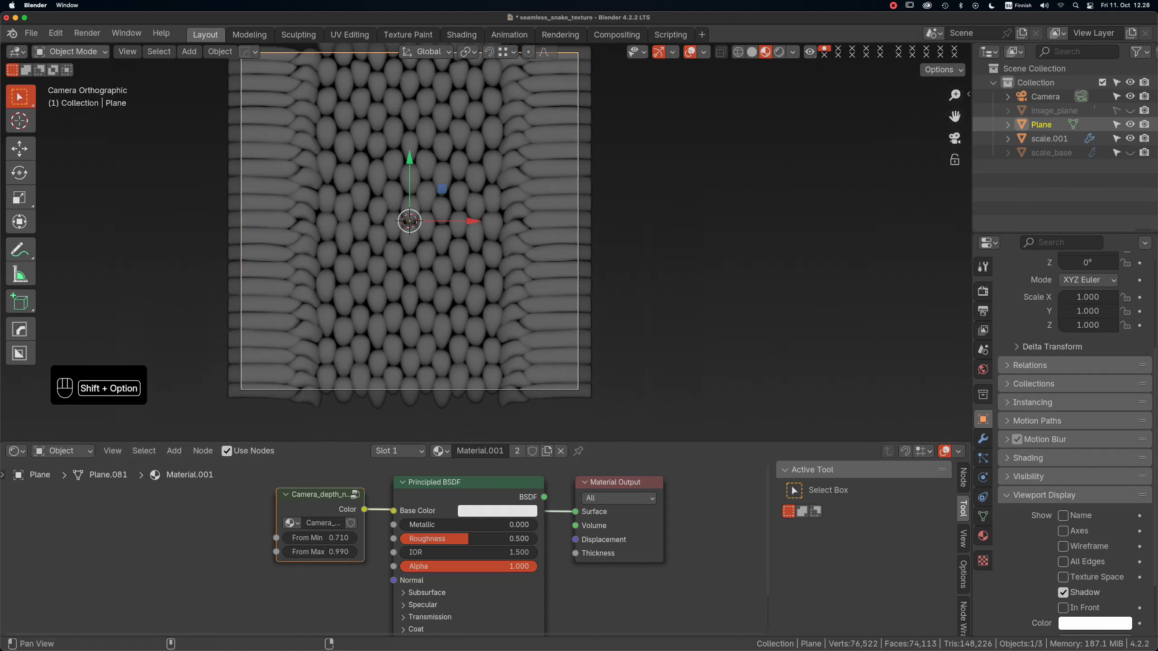
Save the Blender file and render the camera view as a still image.
alt+shift+drag(334, 370, 368, 386)
key(super+s)
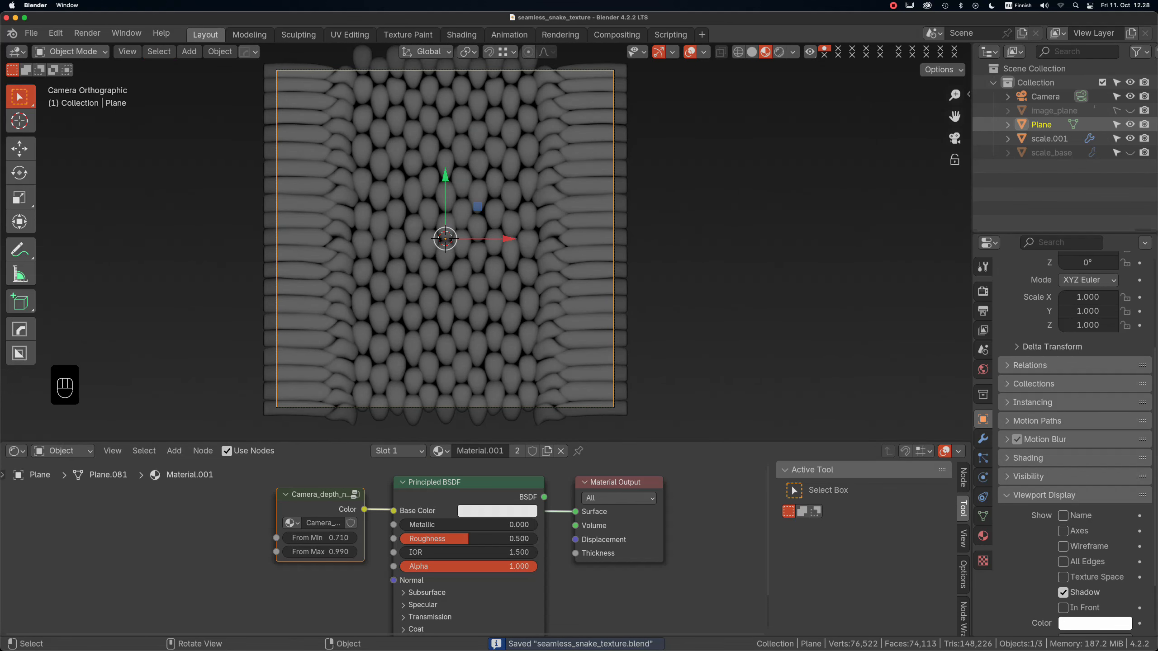
click(86, 33)
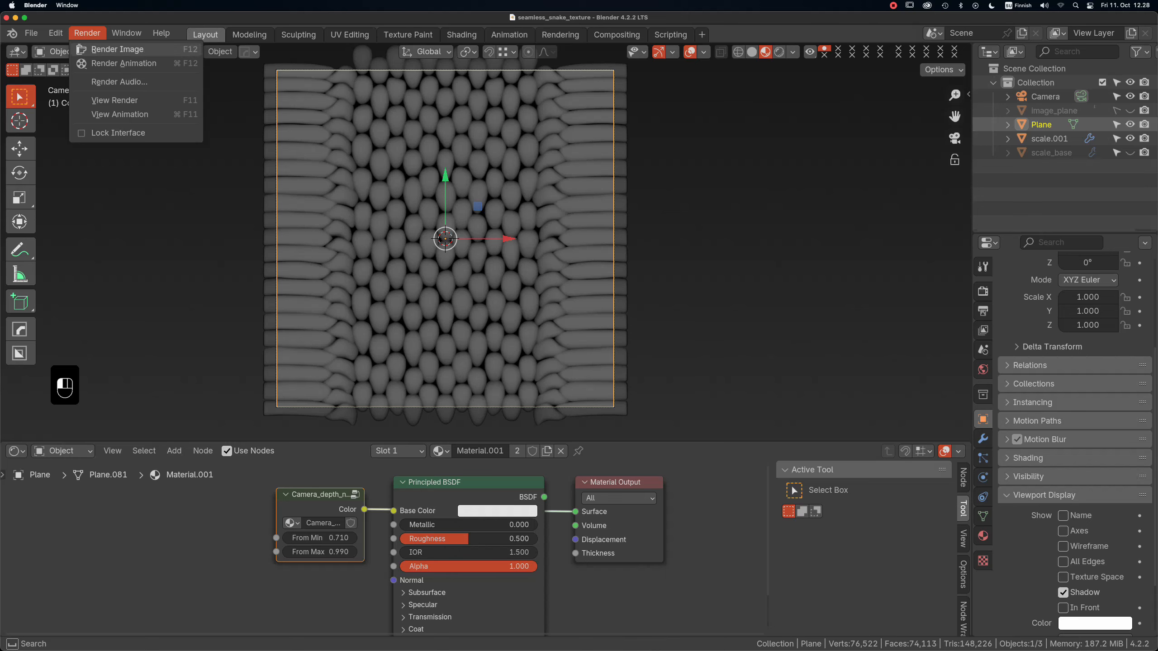
click(117, 48)
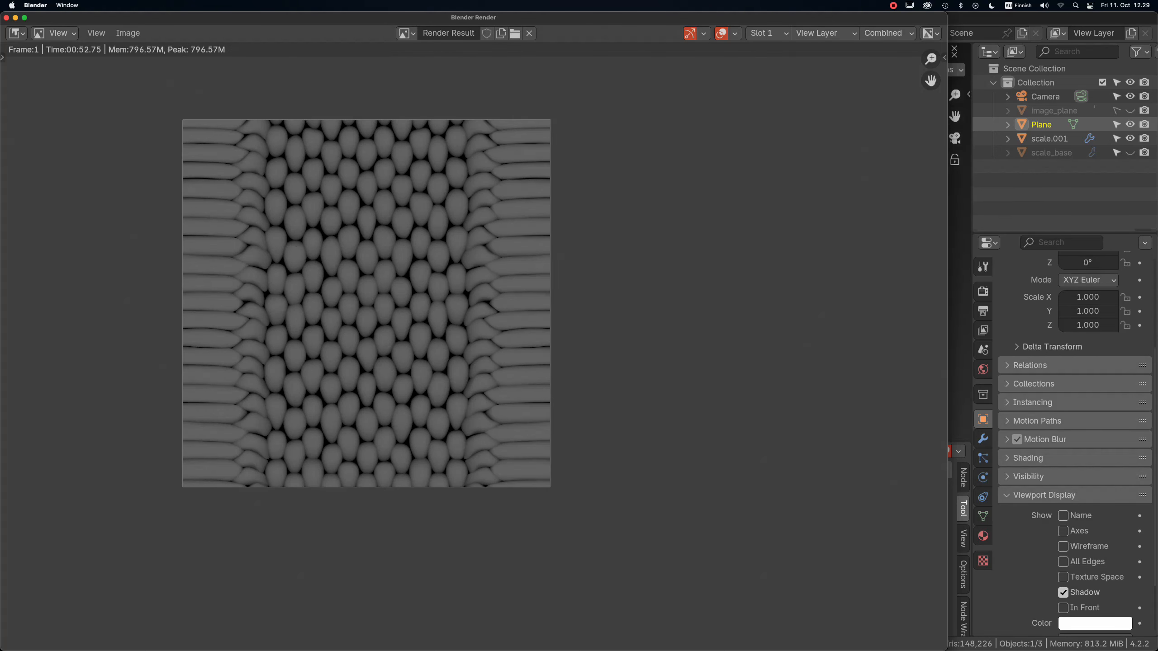
Display the render result as a repeating image and examine the tile borders for visible seams.
key(n)
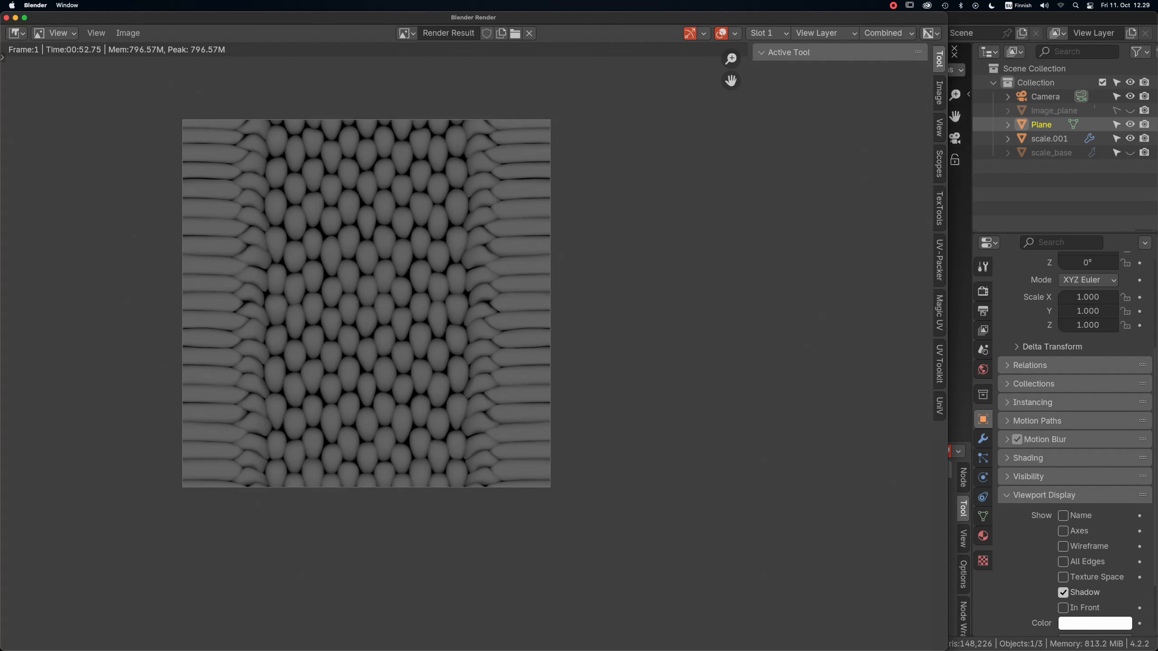
click(939, 128)
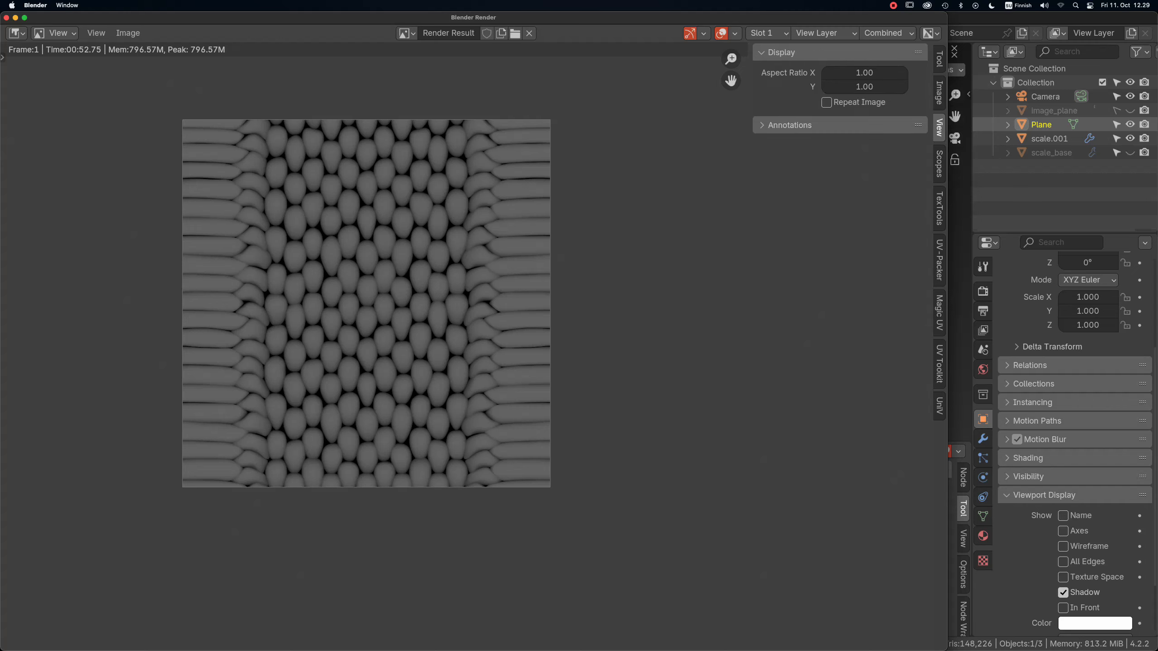
click(826, 102)
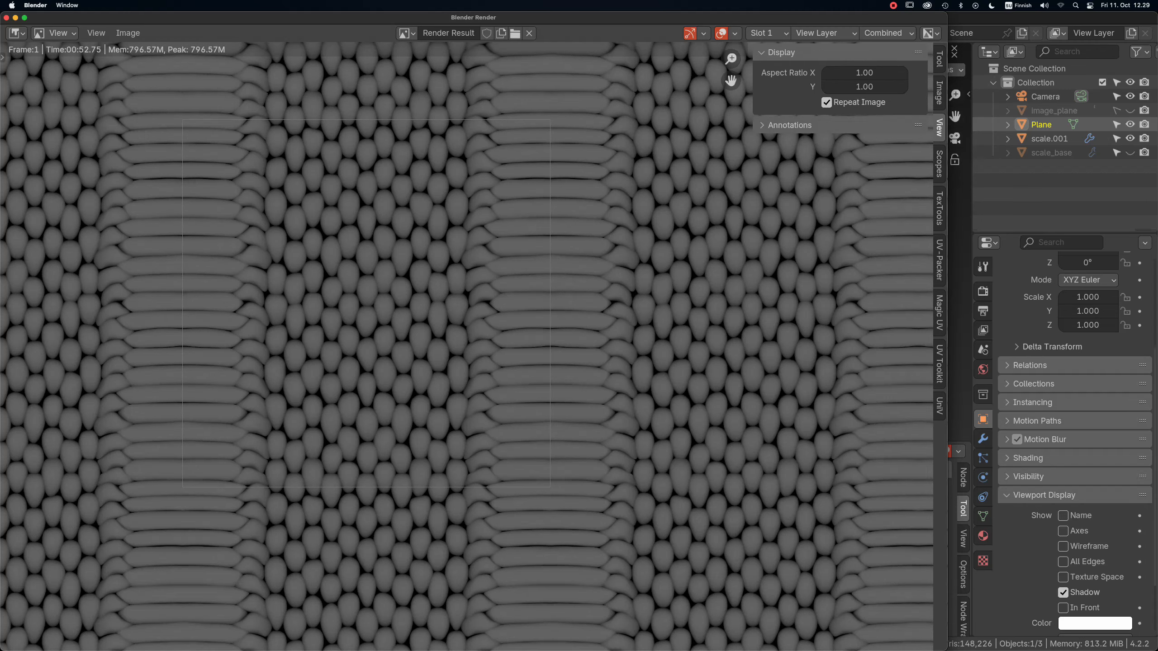
scroll(467, 346, up, 4)
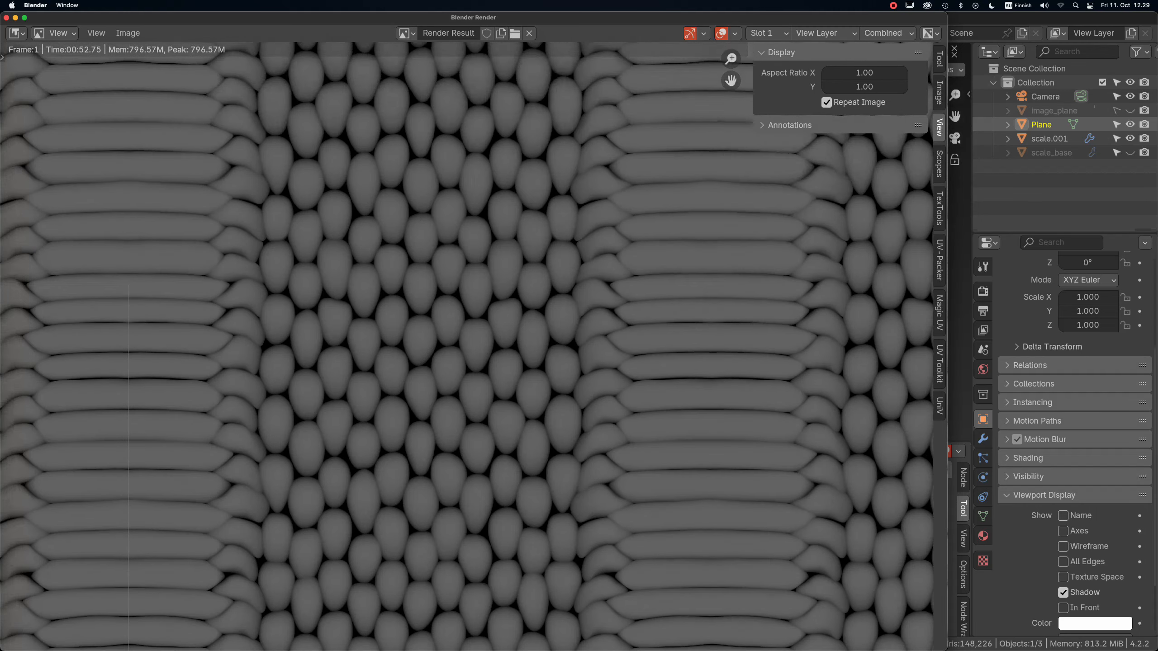
scroll(466, 347, down, 5)
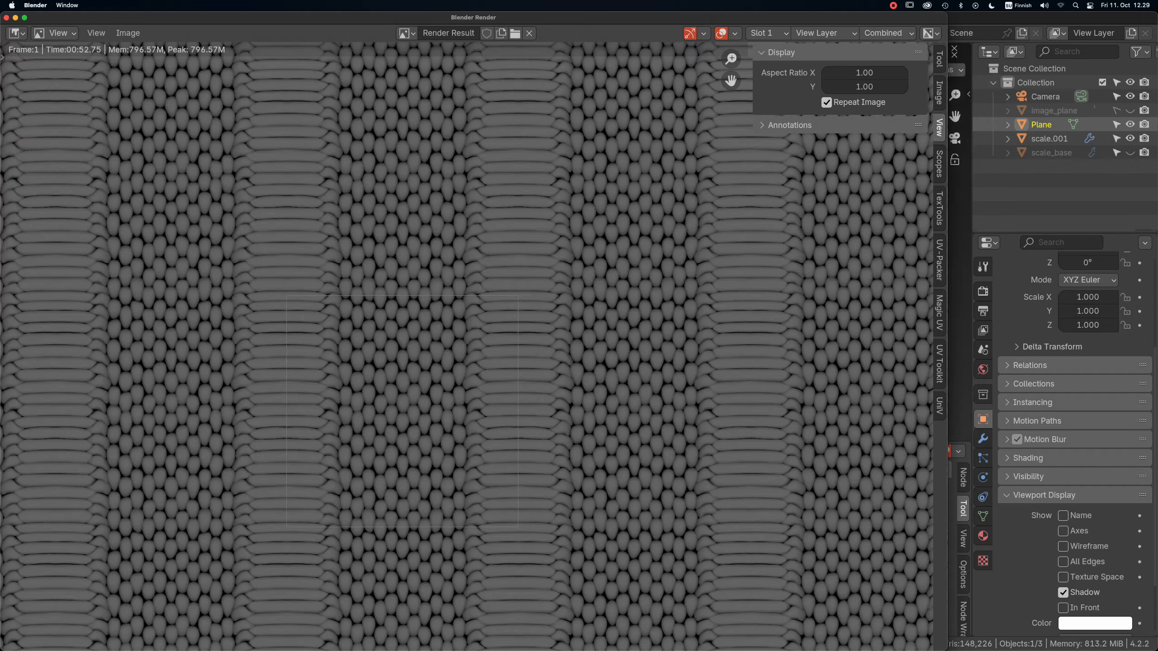
scroll(241, 509, up, 3)
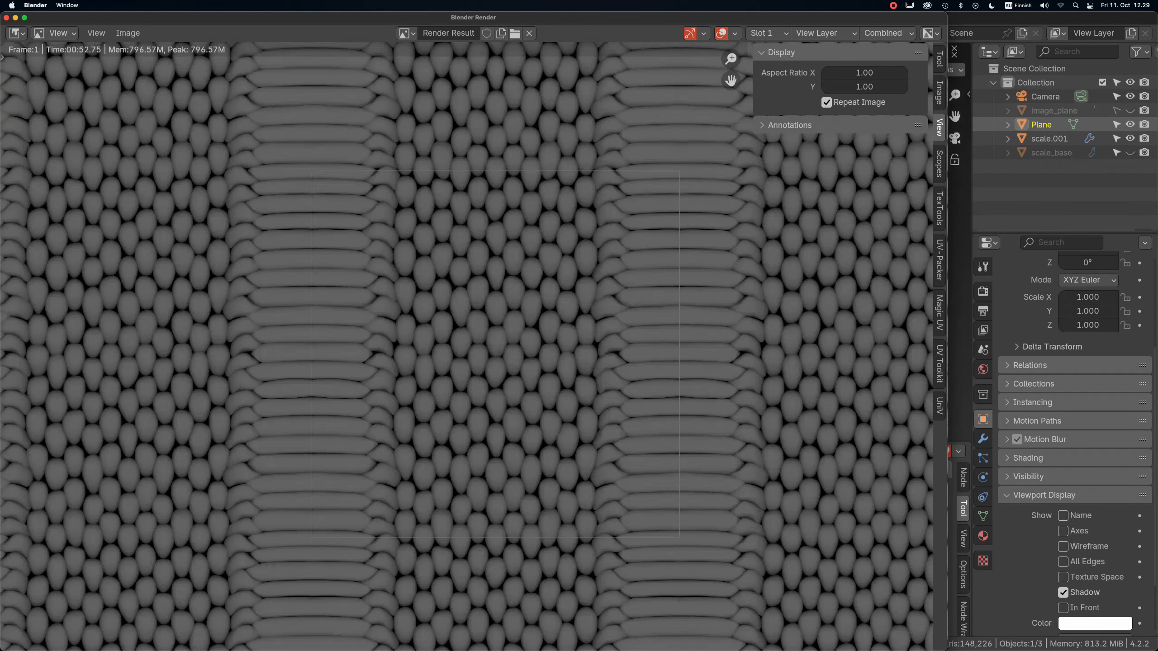
scroll(582, 283, up, 2)
middle_drag(581, 282, 419, 309)
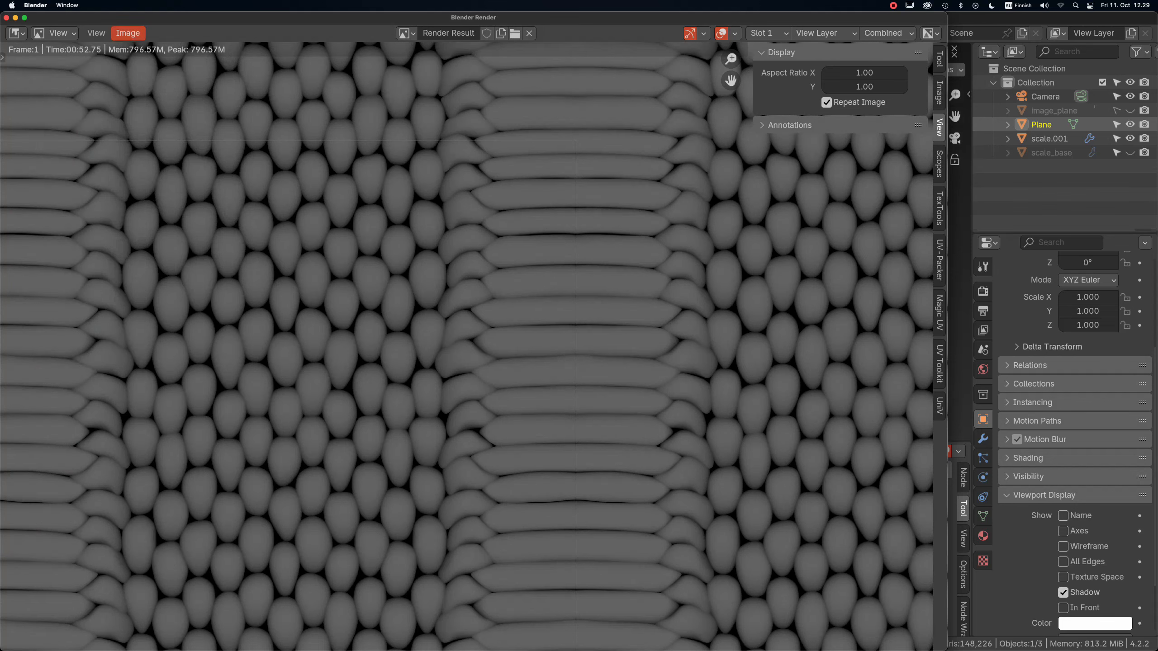
Save the render as snake_grabdoc_skin_height_final.png in the TUTOR_SNAKE_SKIN folder, as RGB PNG with 16-bit color depth.
click(127, 33)
click(171, 128)
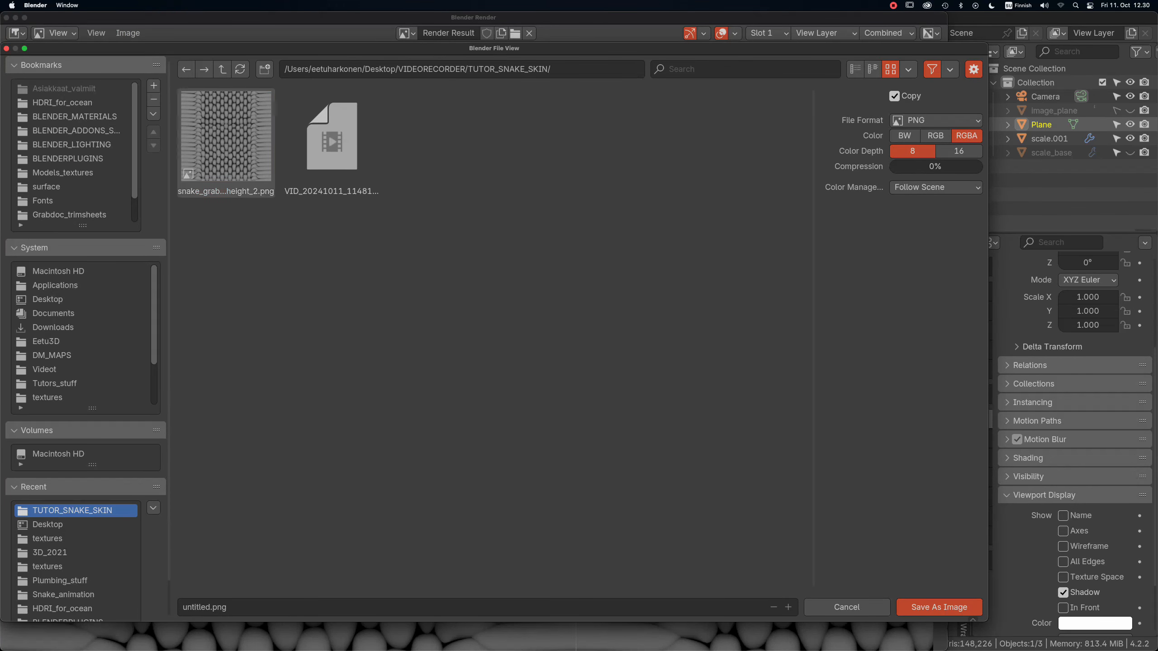
click(226, 142)
click(292, 607)
click(293, 607)
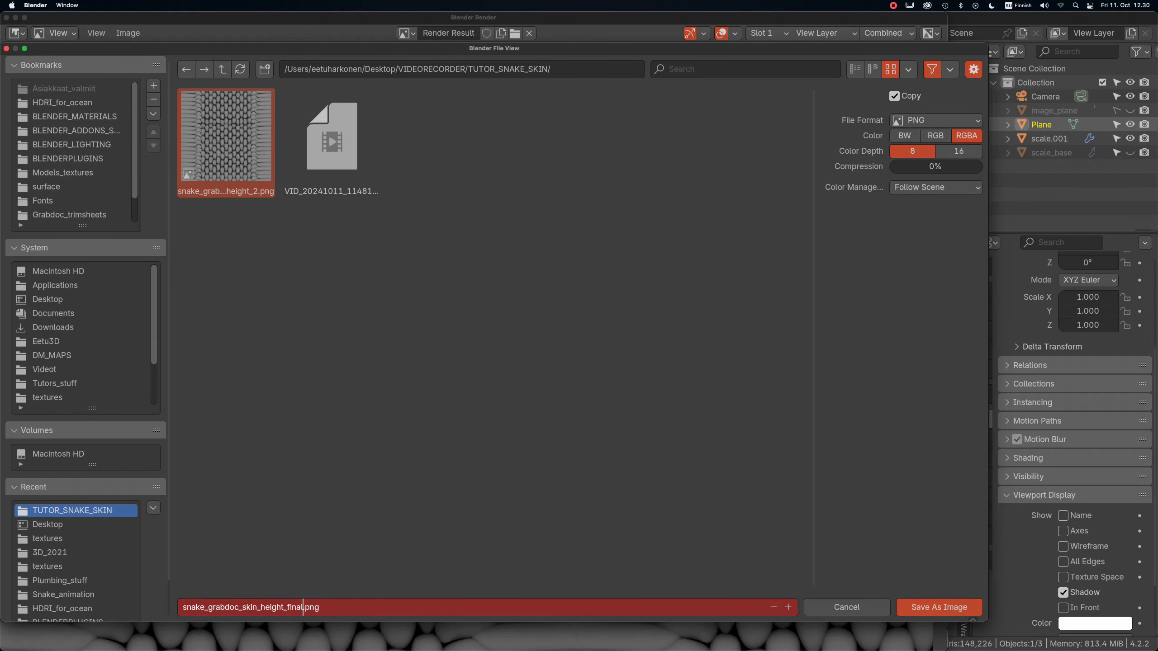
click(959, 151)
click(959, 152)
click(936, 137)
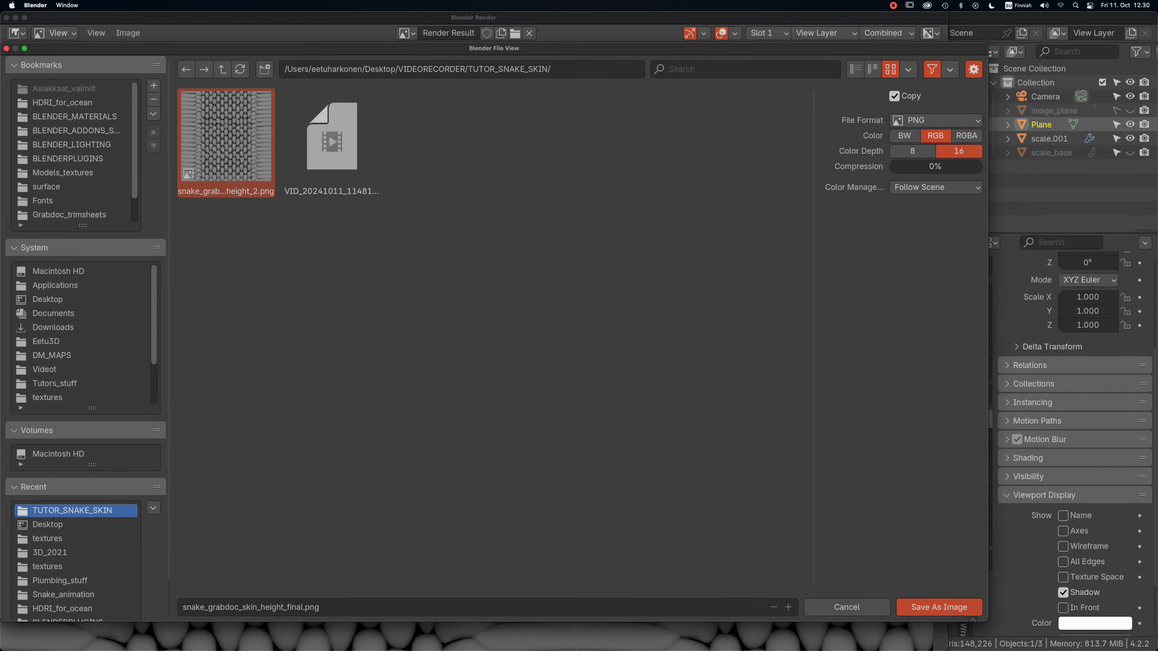
click(939, 607)
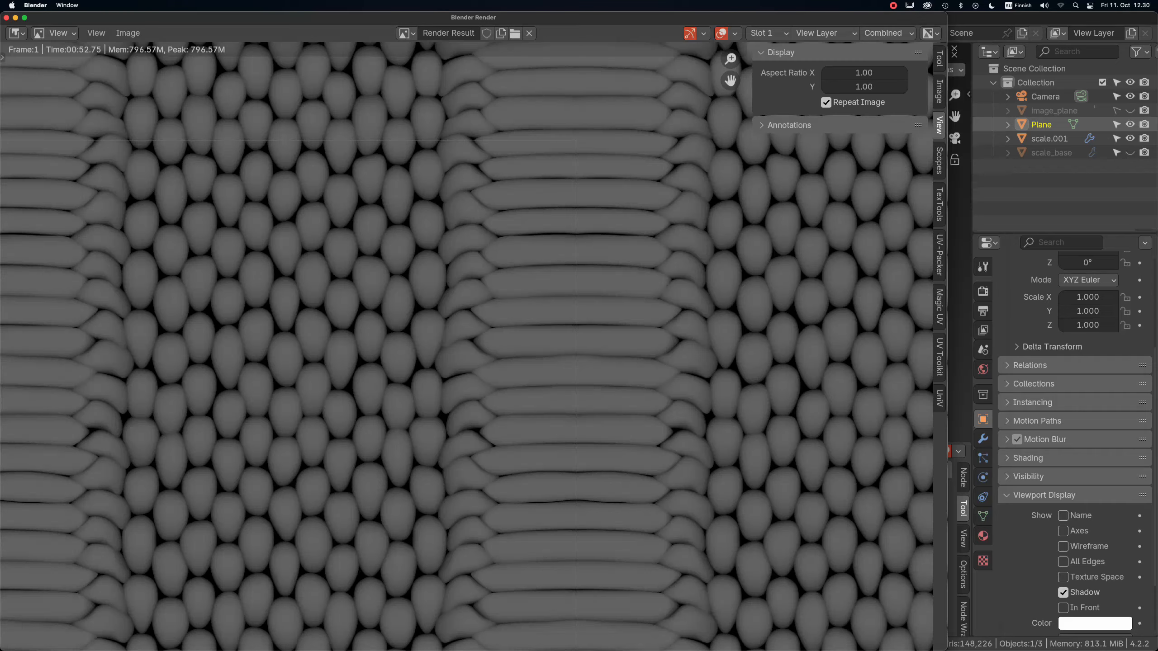
Close the render window and hide Plane and scale.001 in the scene.
scroll(632, 370, down, 4)
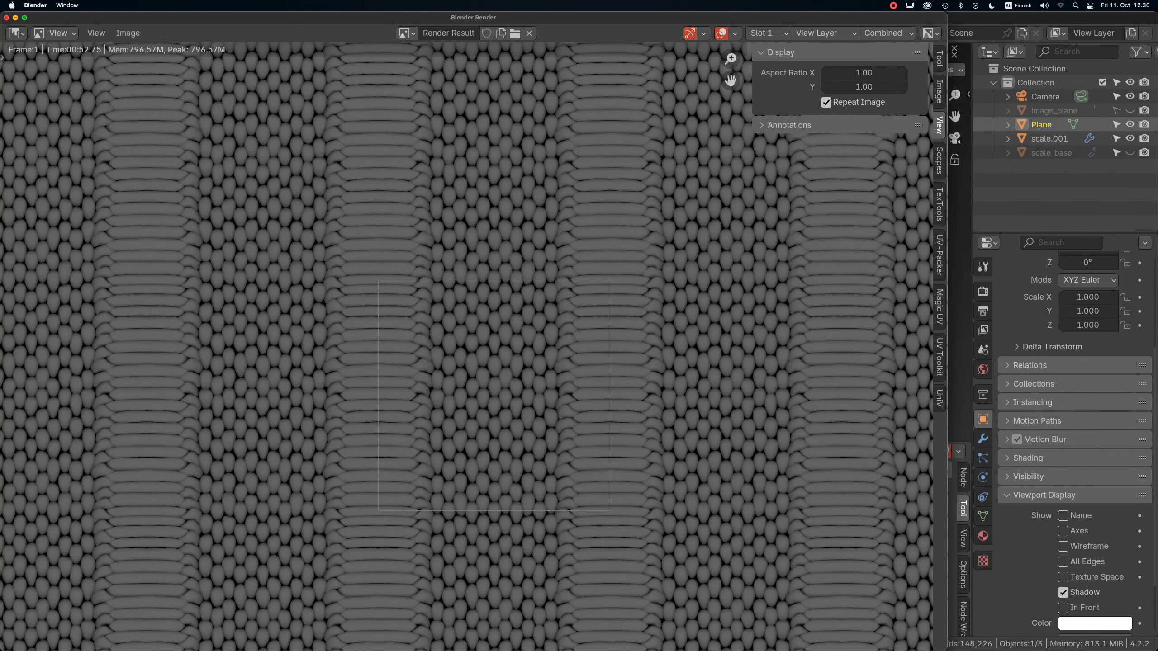
click(5, 17)
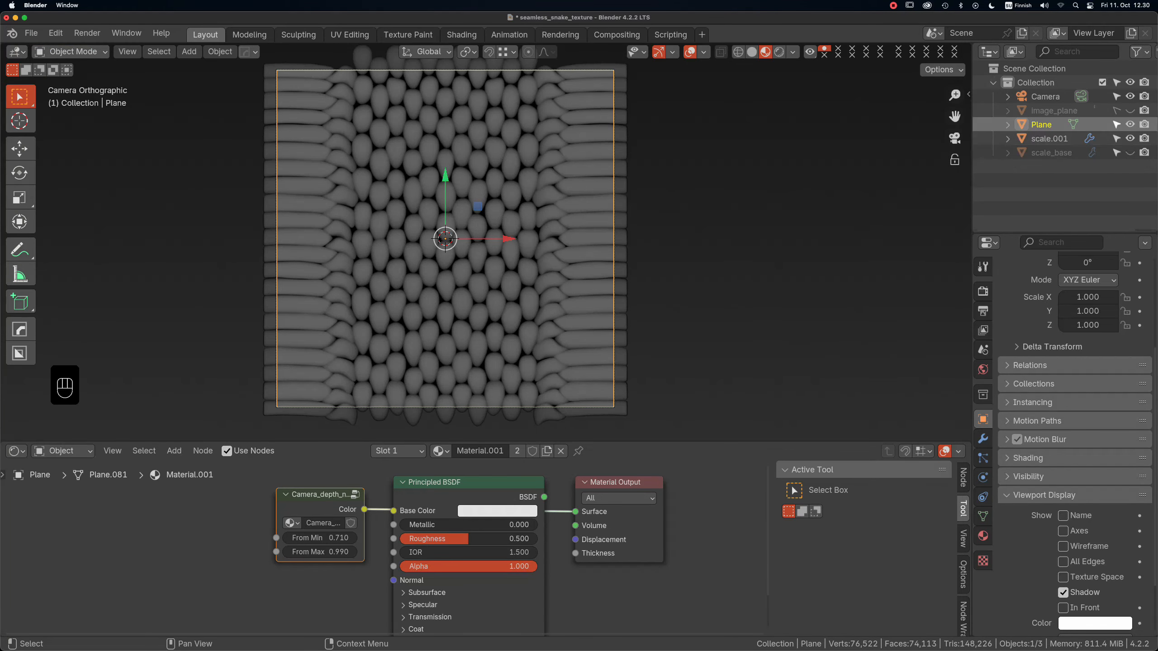
key(h)
key(h)
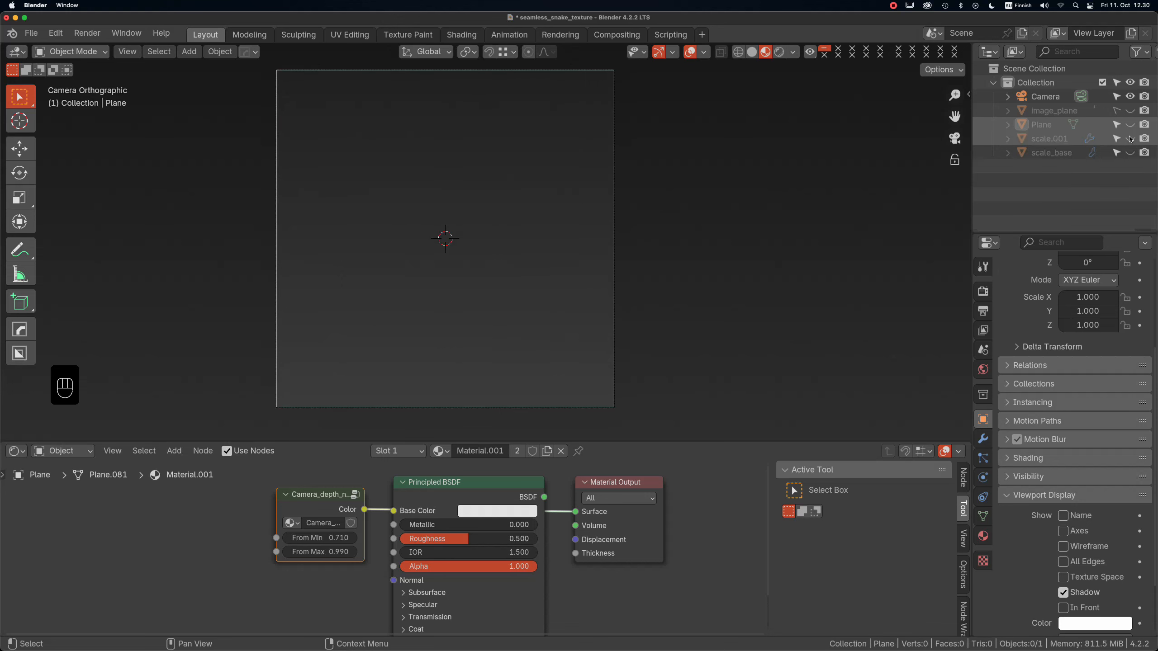
Add a cylinder mesh with its cap fill type set to Nothing and shade it smooth.
key(KP_1)
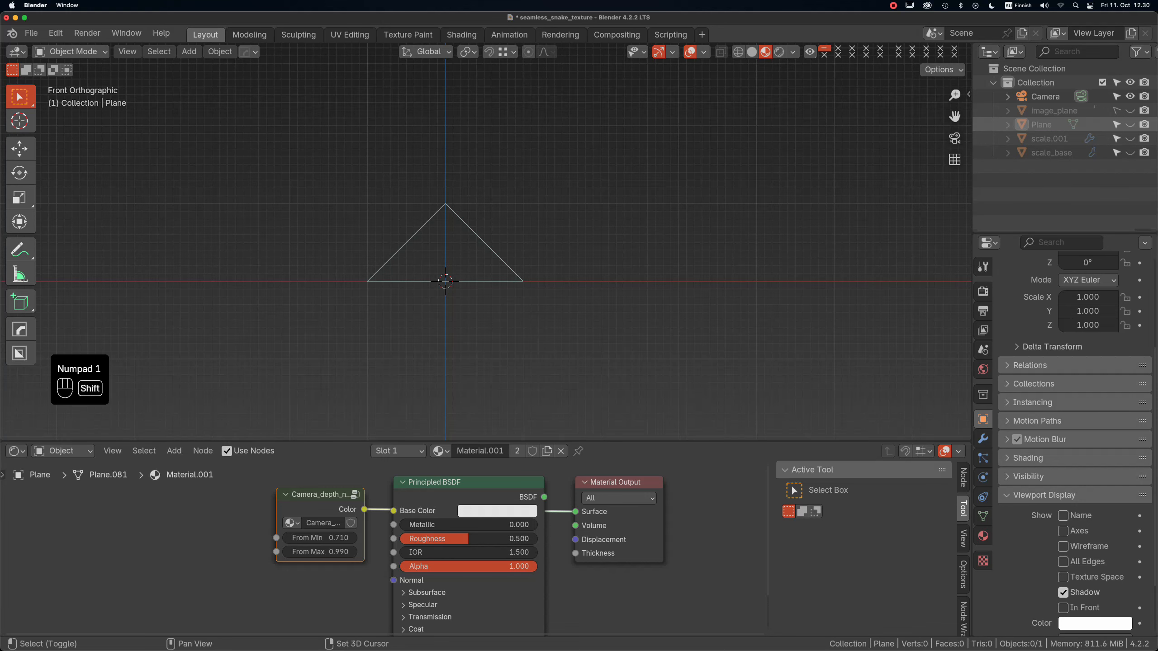
key(shift+a)
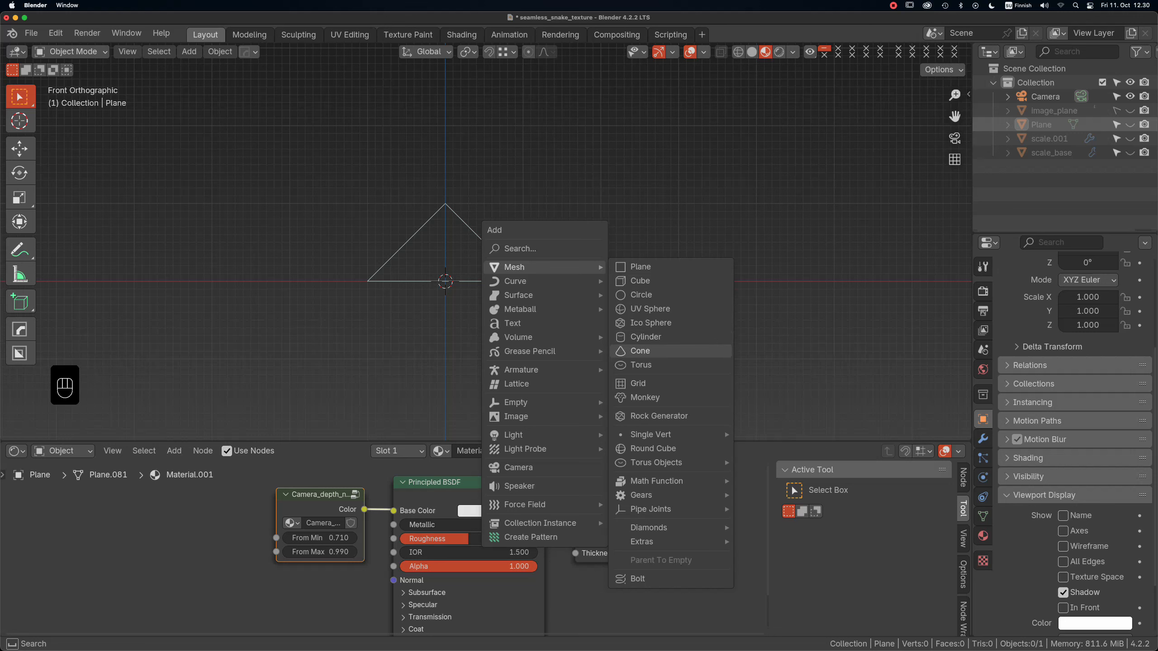
click(645, 337)
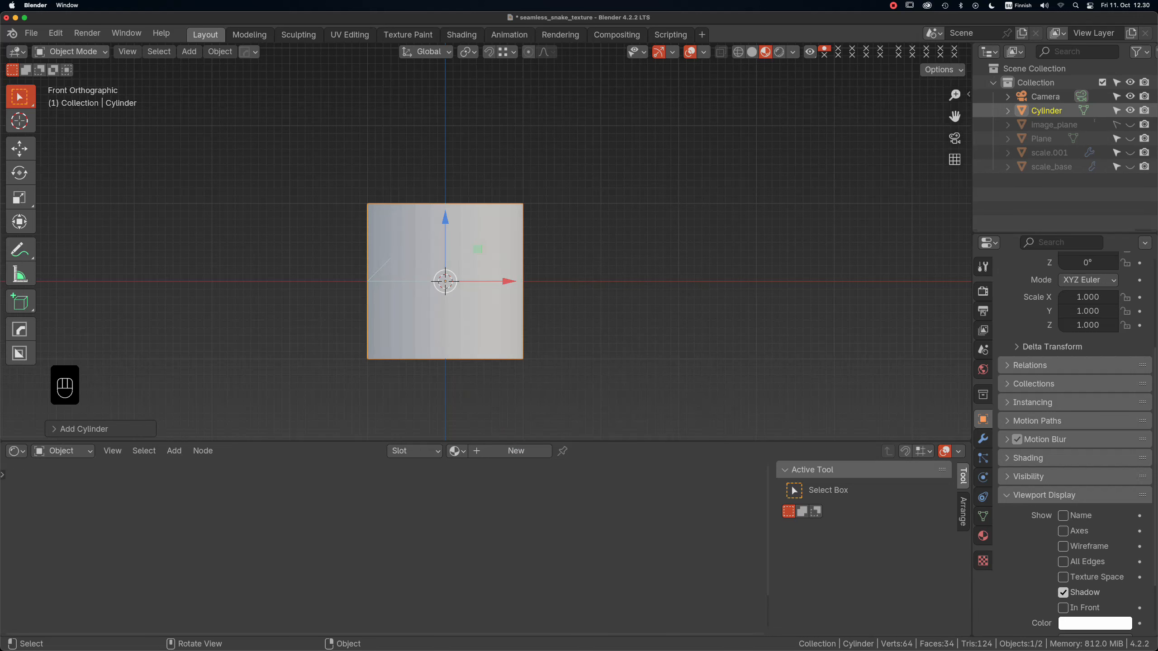
alt+drag(645, 337, 636, 380)
click(83, 429)
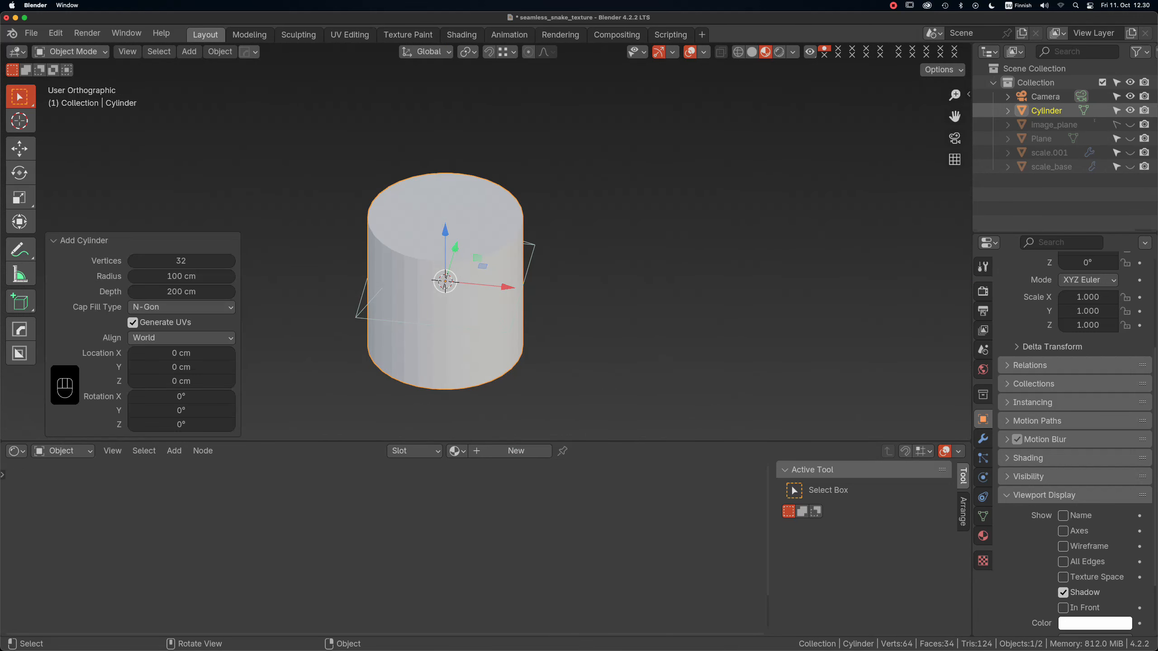
click(182, 307)
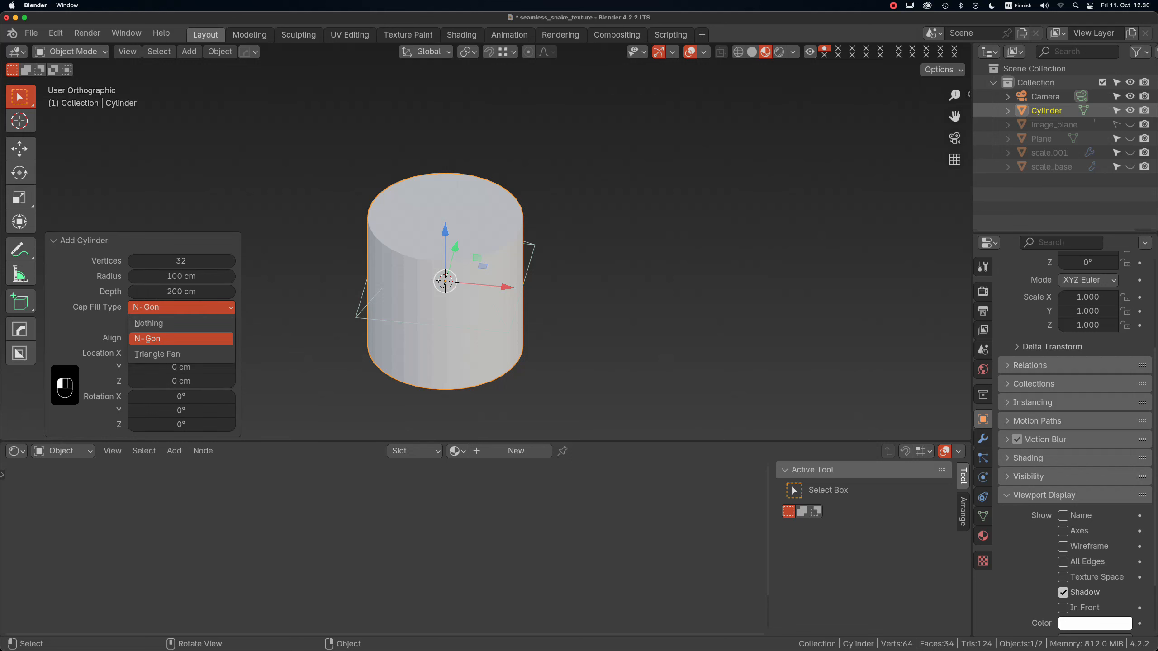
click(148, 322)
key(KP_1)
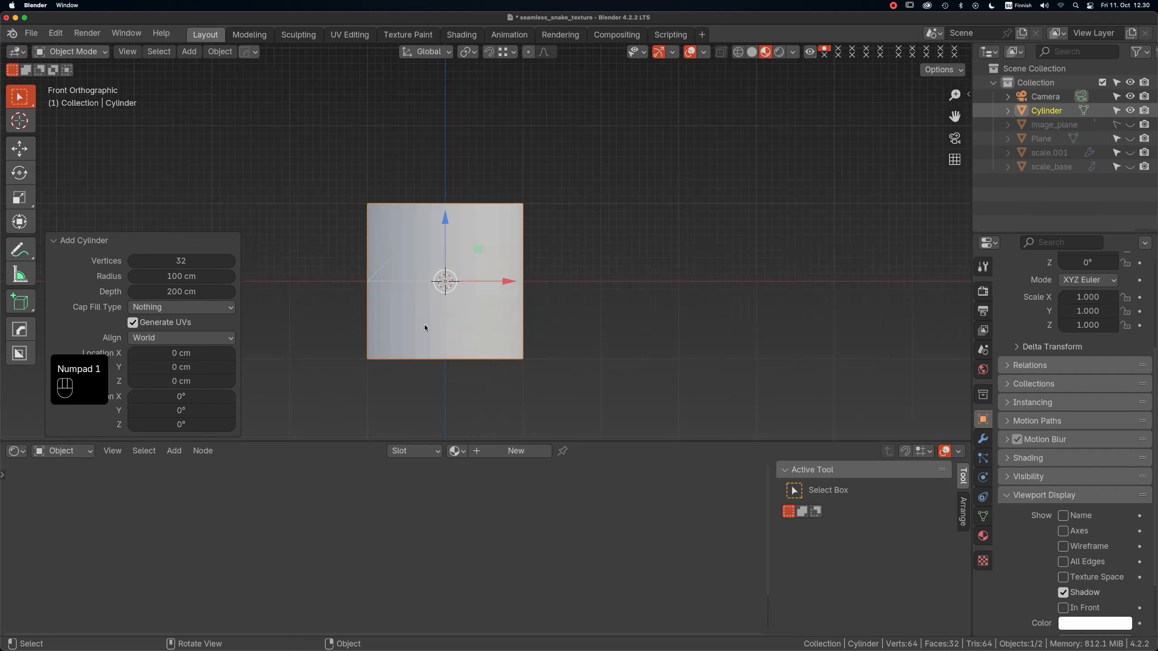
right_click(389, 320)
click(389, 260)
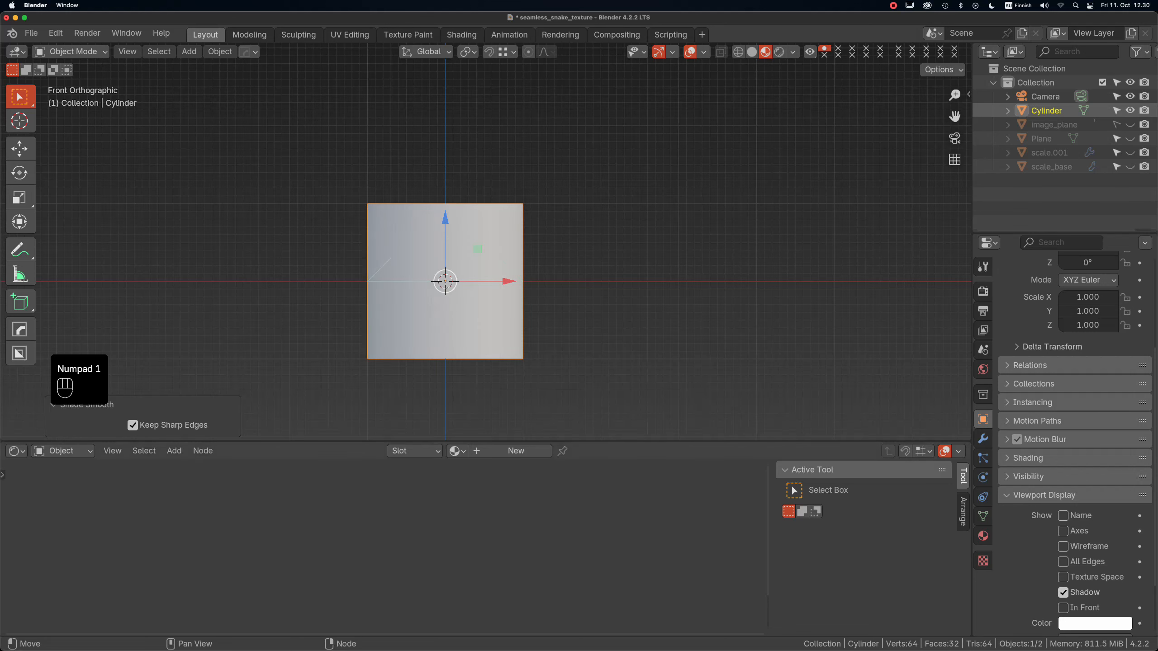
Give the cylinder a new material with a mapped image texture on the base color, loading snake_grabdoc_skin_height_final.png.
click(516, 450)
click(442, 491)
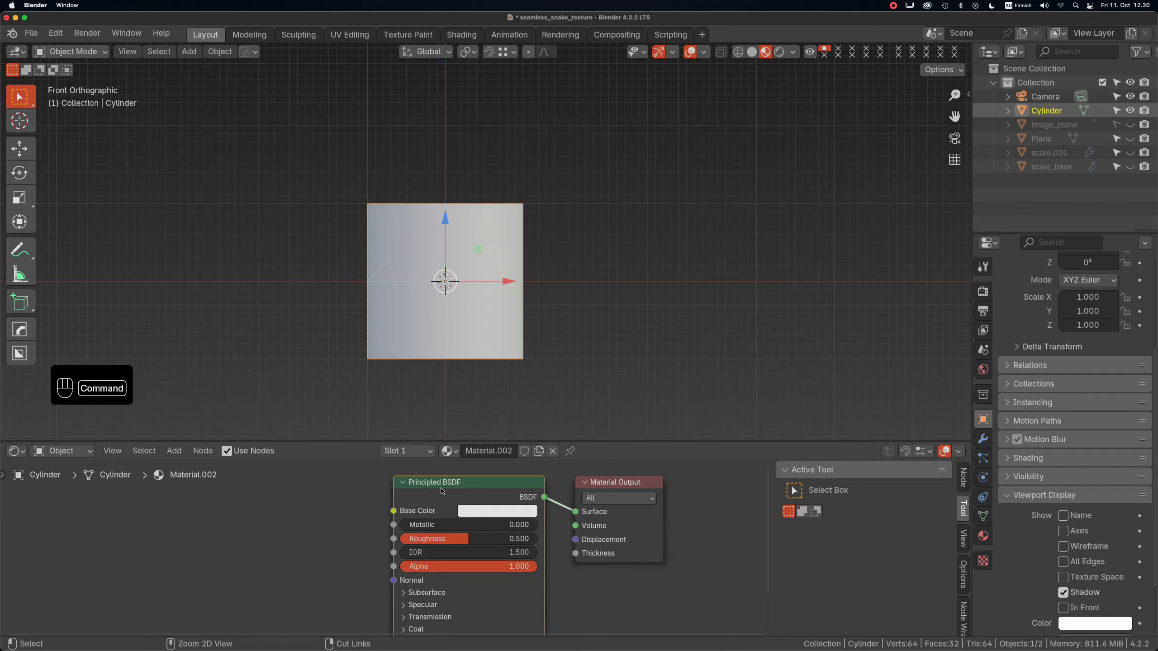
key(super+t)
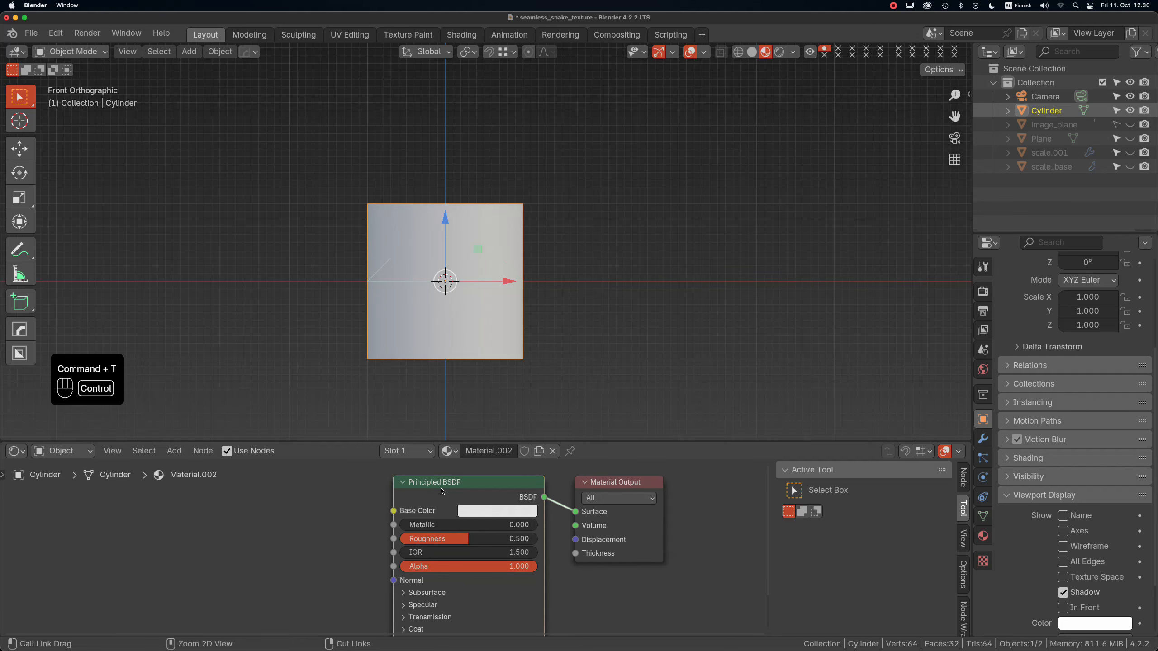
key(ctrl+t)
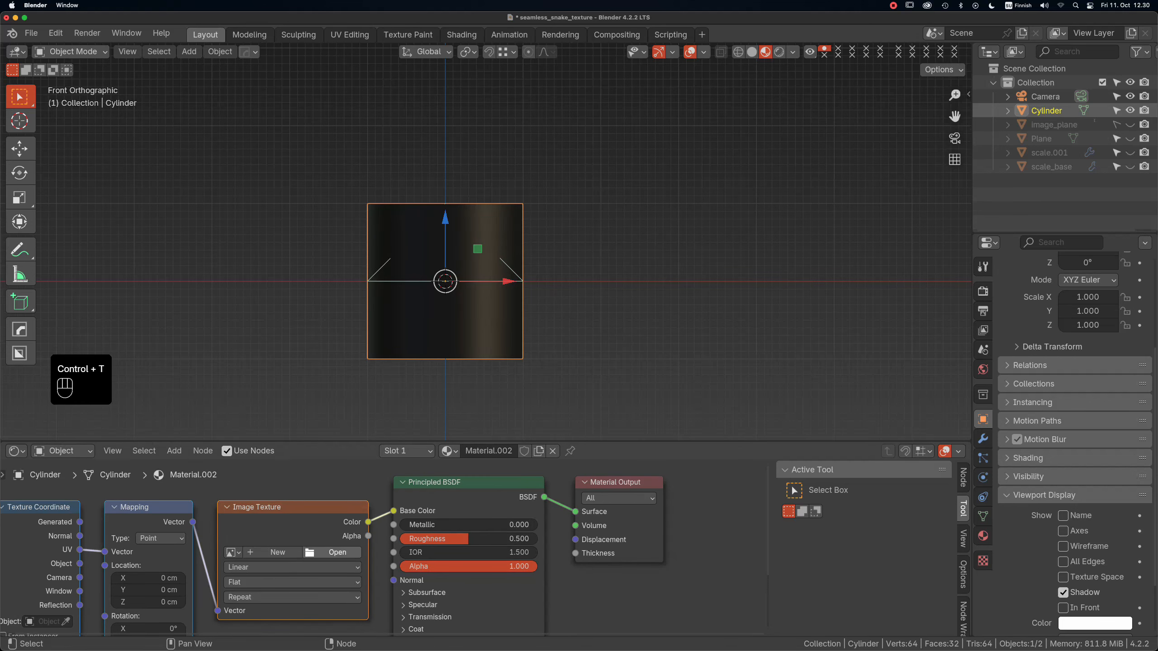
click(334, 552)
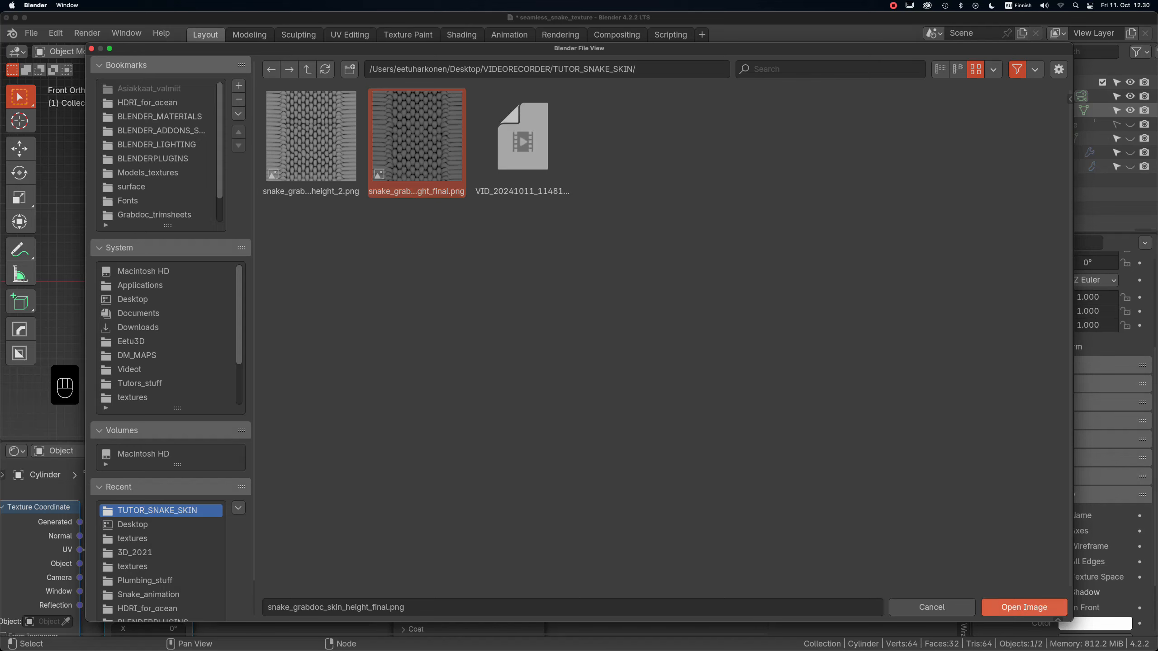
click(1024, 607)
Enlarge the node editor area and set the height image's color space to Non-Color.
alt+drag(638, 291, 403, 270)
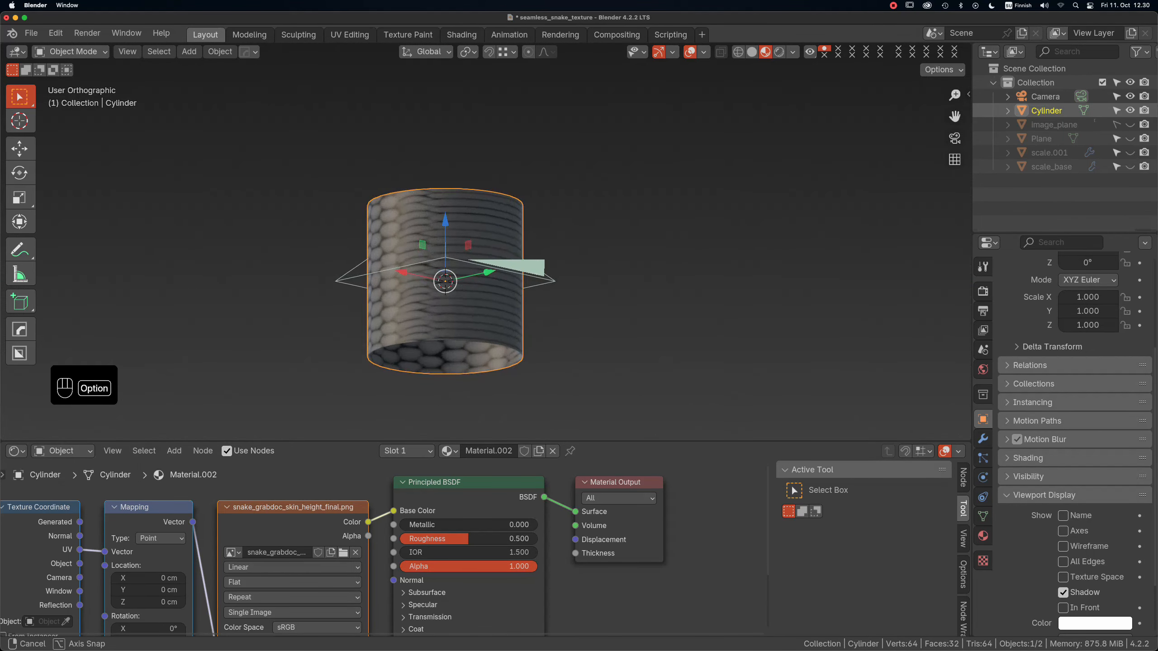
drag(456, 441, 455, 337)
alt+shift+drag(392, 510, 450, 466)
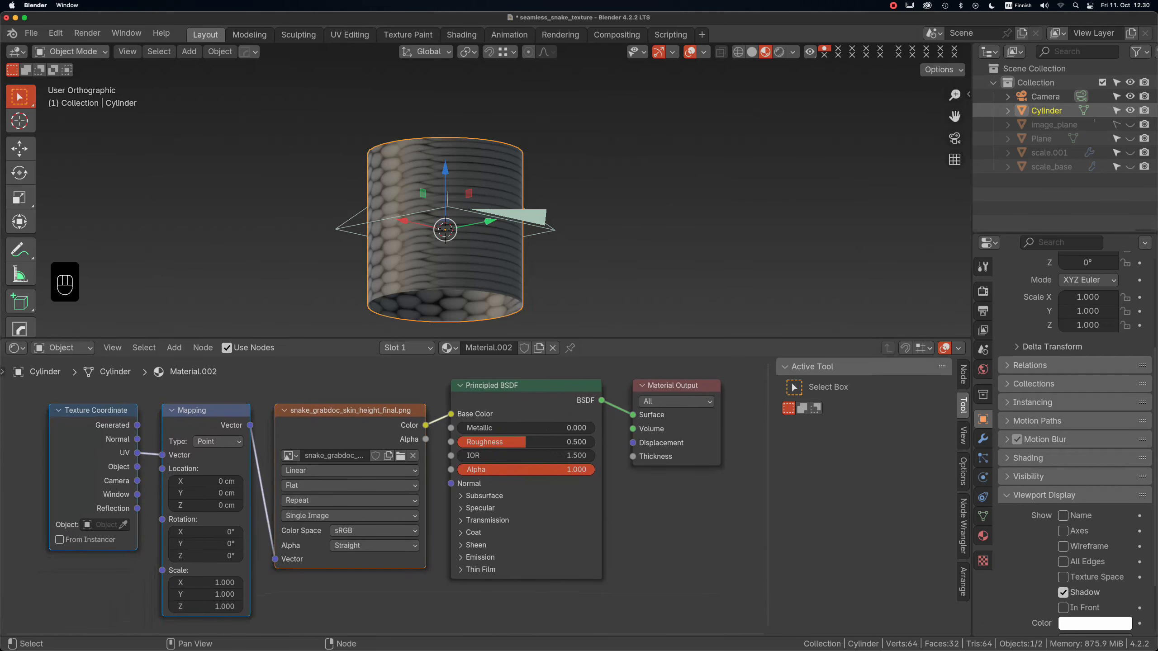
click(373, 531)
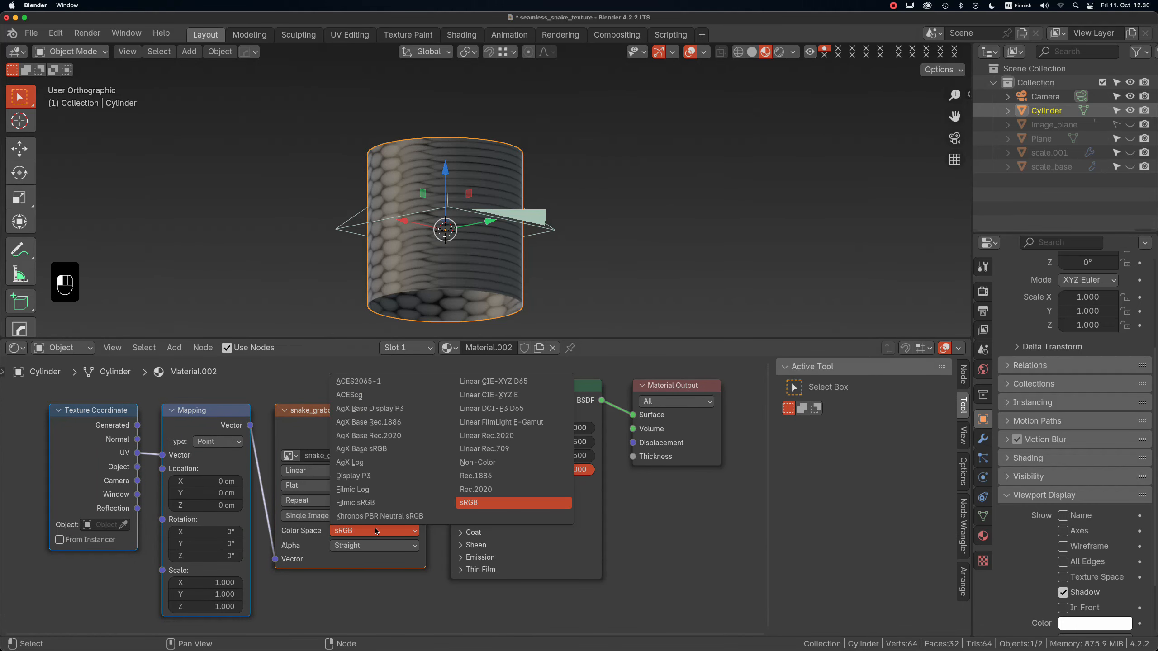
click(477, 462)
Stretch the cylinder along the global Z axis to a scale of about 2.79.
alt+drag(446, 255, 606, 255)
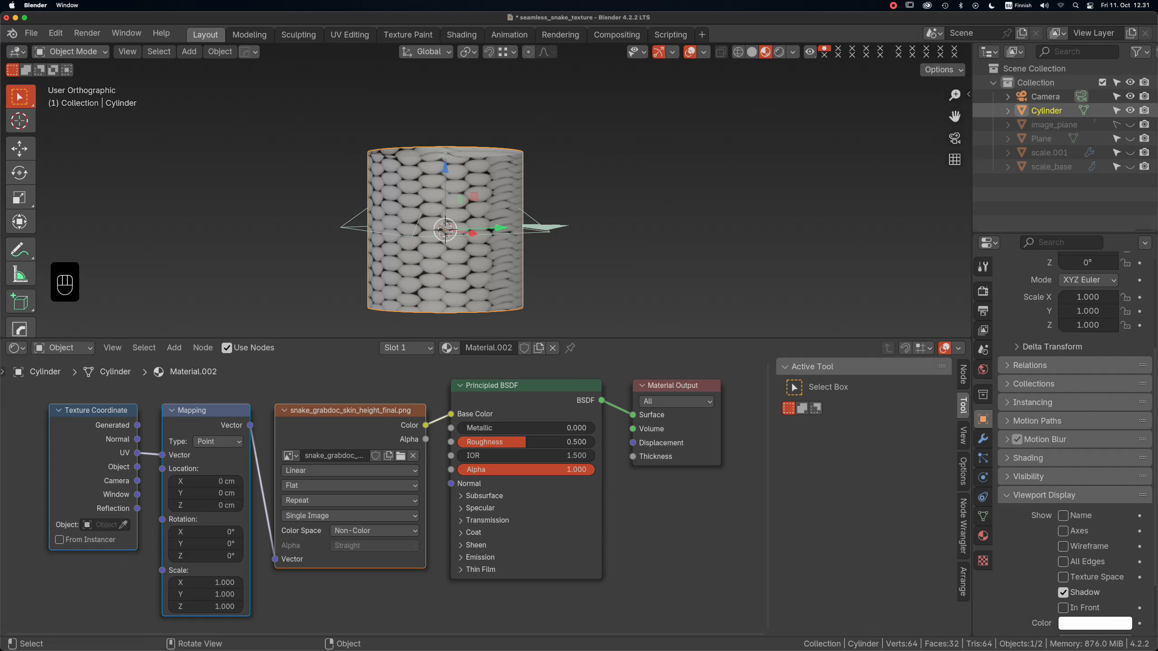
key(s)
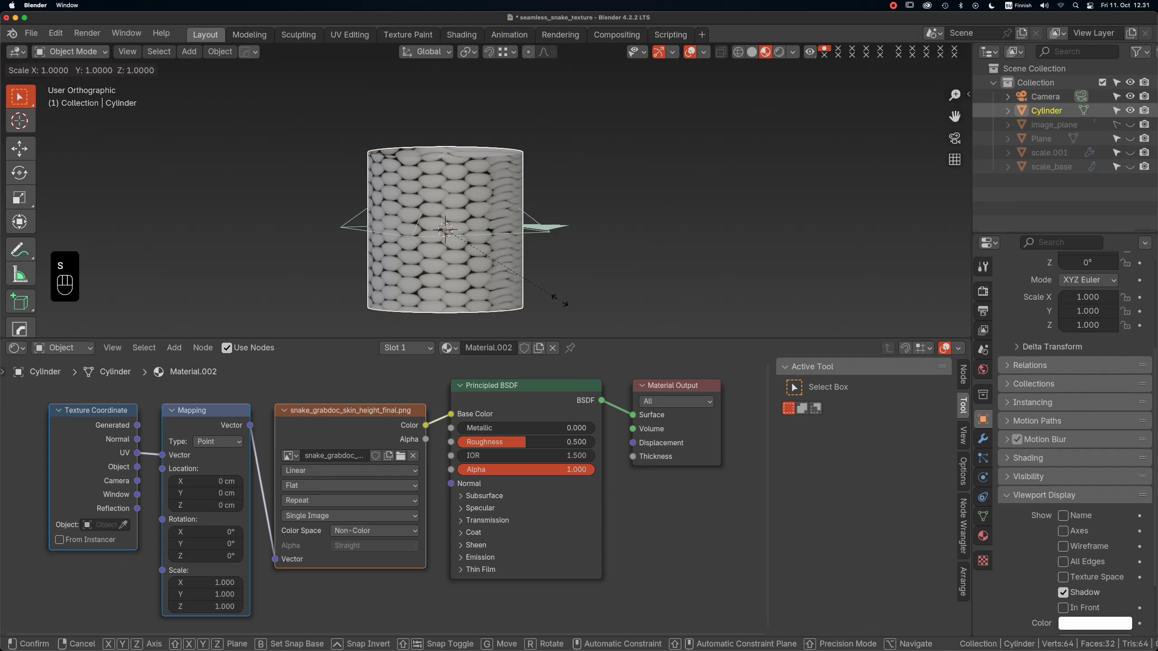
key(y)
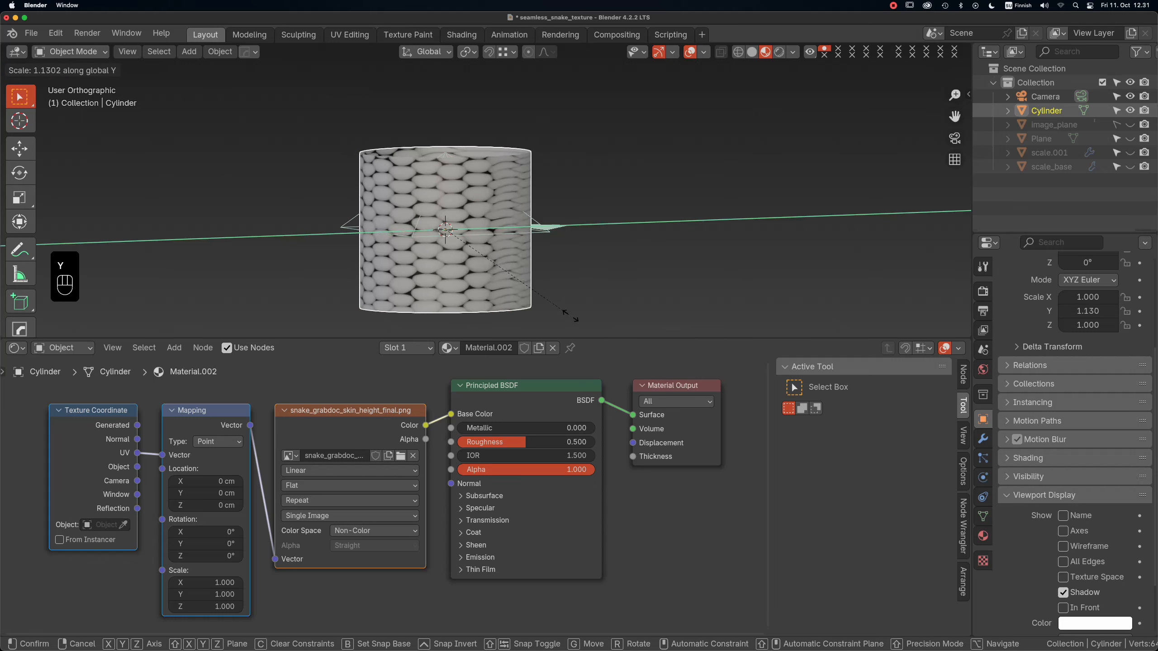
key(z)
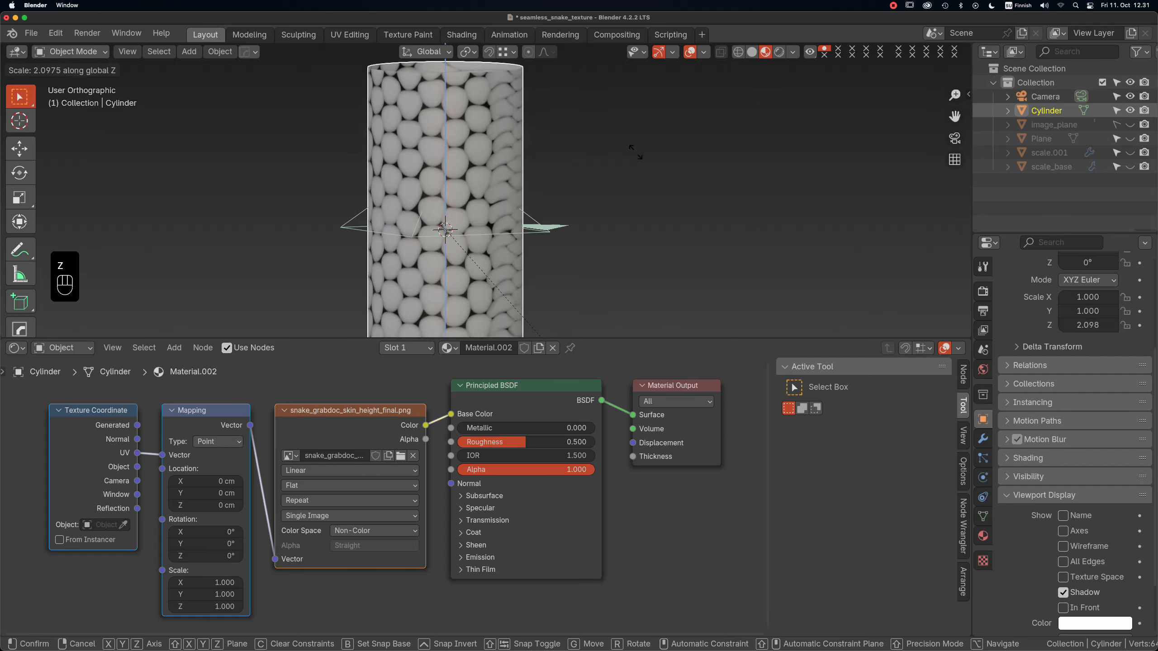
click(682, 228)
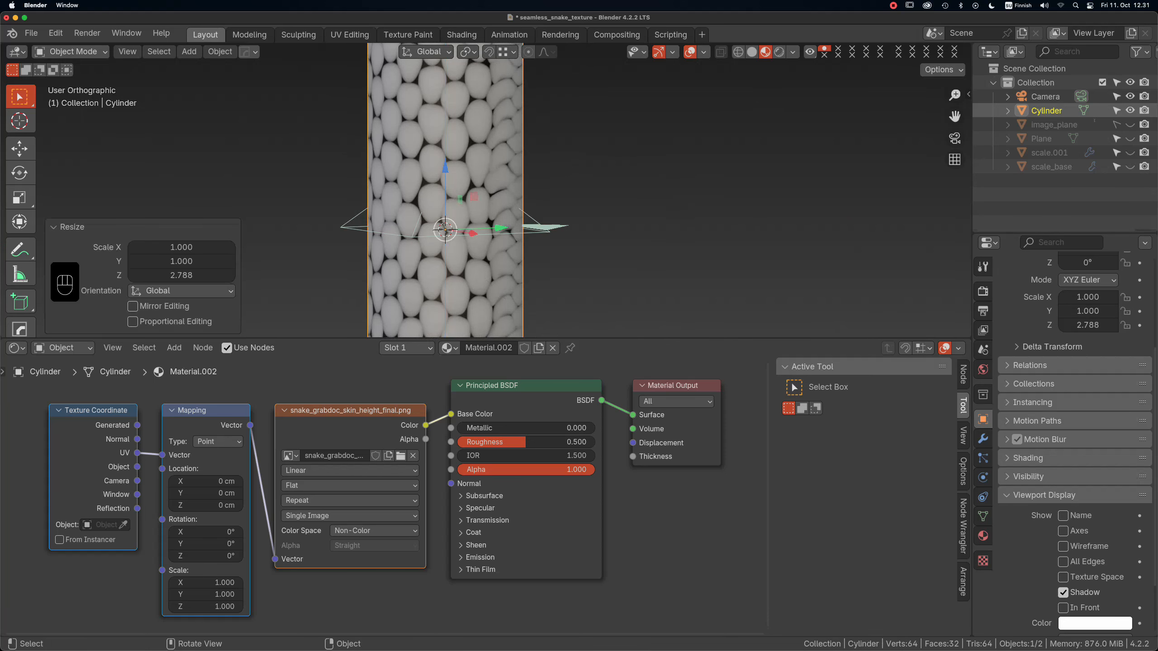
scroll(577, 238, down, 5)
alt+drag(592, 237, 707, 212)
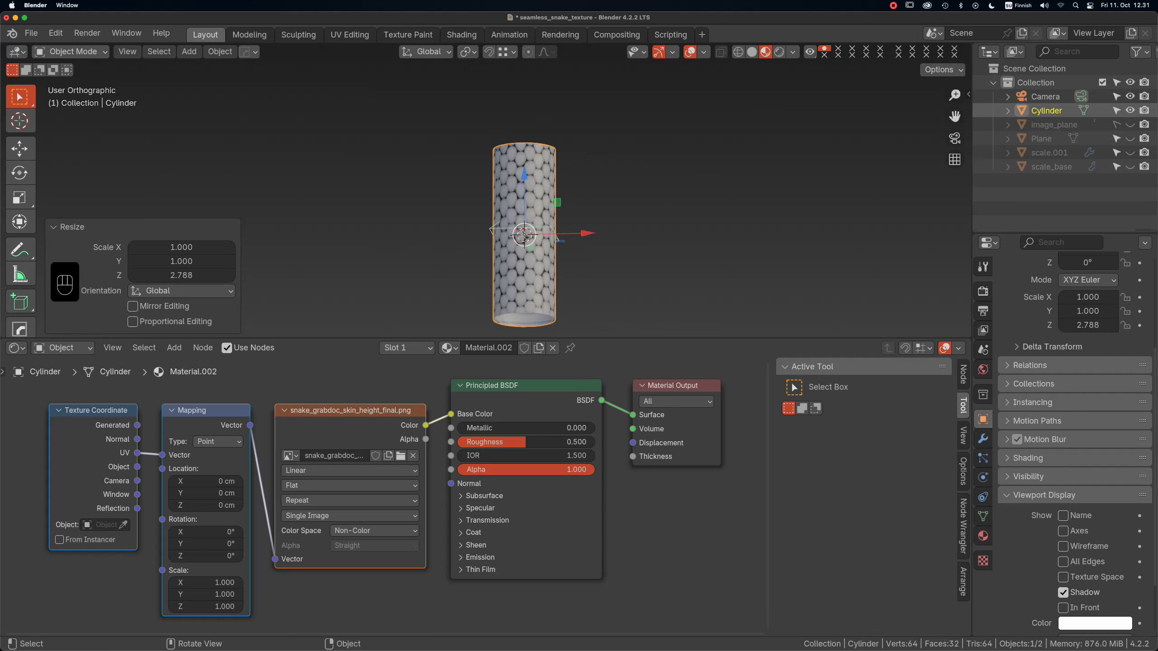
Add a Displacement node to the Material Output's Displacement input and feed its Height from the height image's color output.
scroll(655, 415, down, 7)
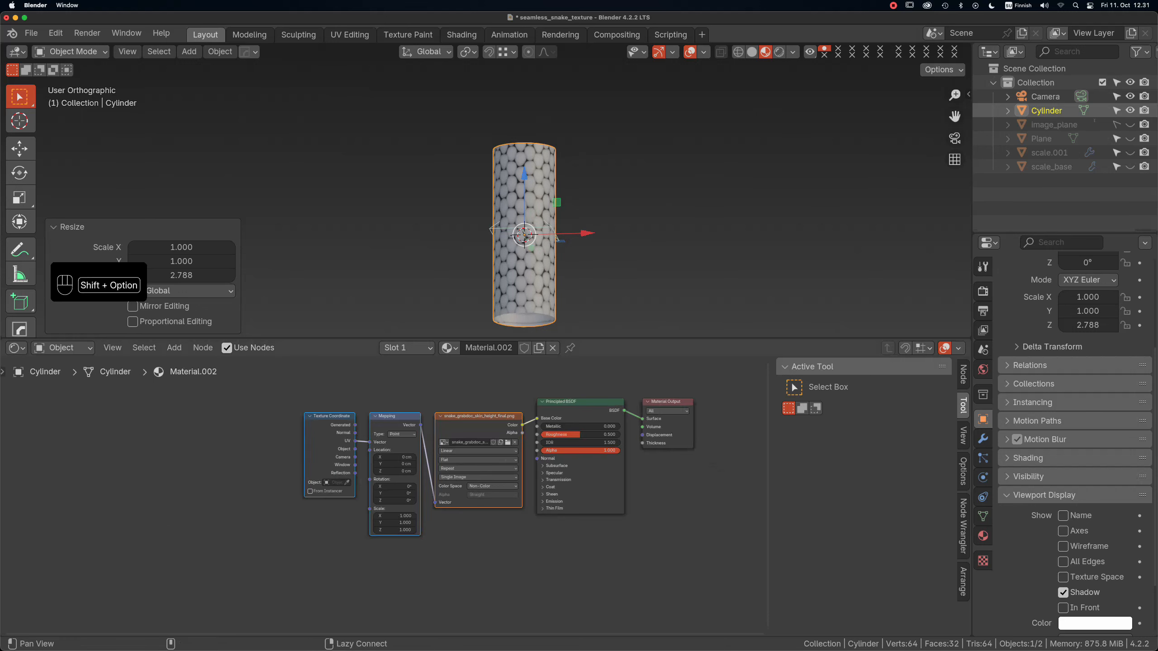
alt+shift+drag(655, 415, 527, 380)
click(542, 387)
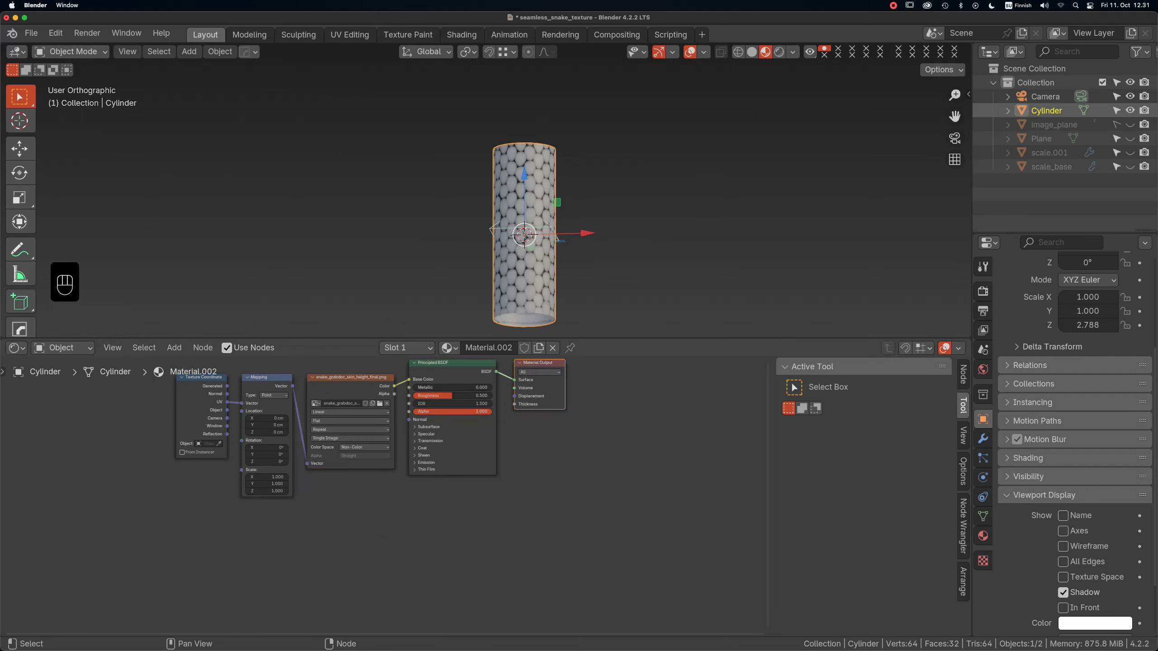
key(g)
click(613, 410)
drag(584, 418, 393, 445)
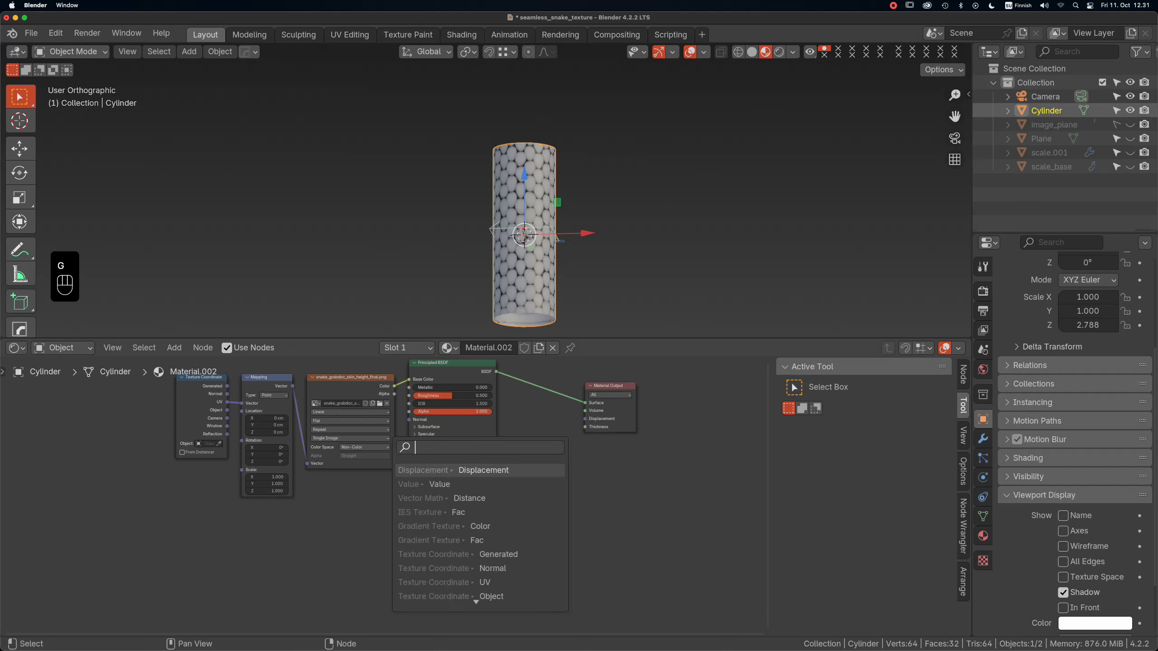
text(disp)
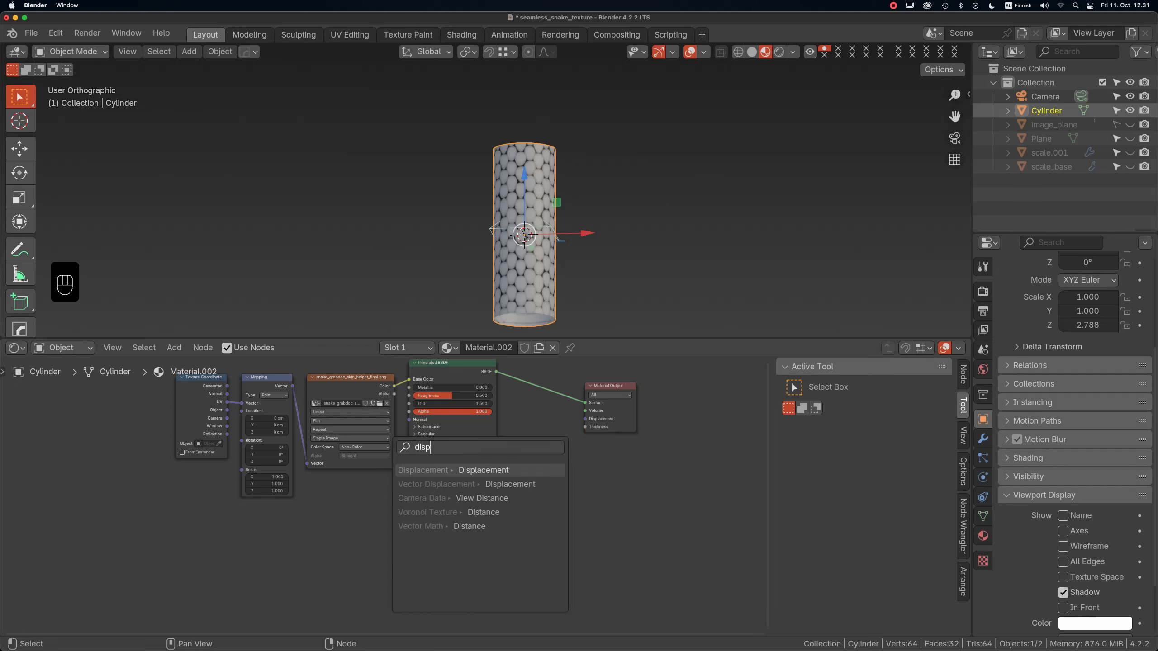
key(Return)
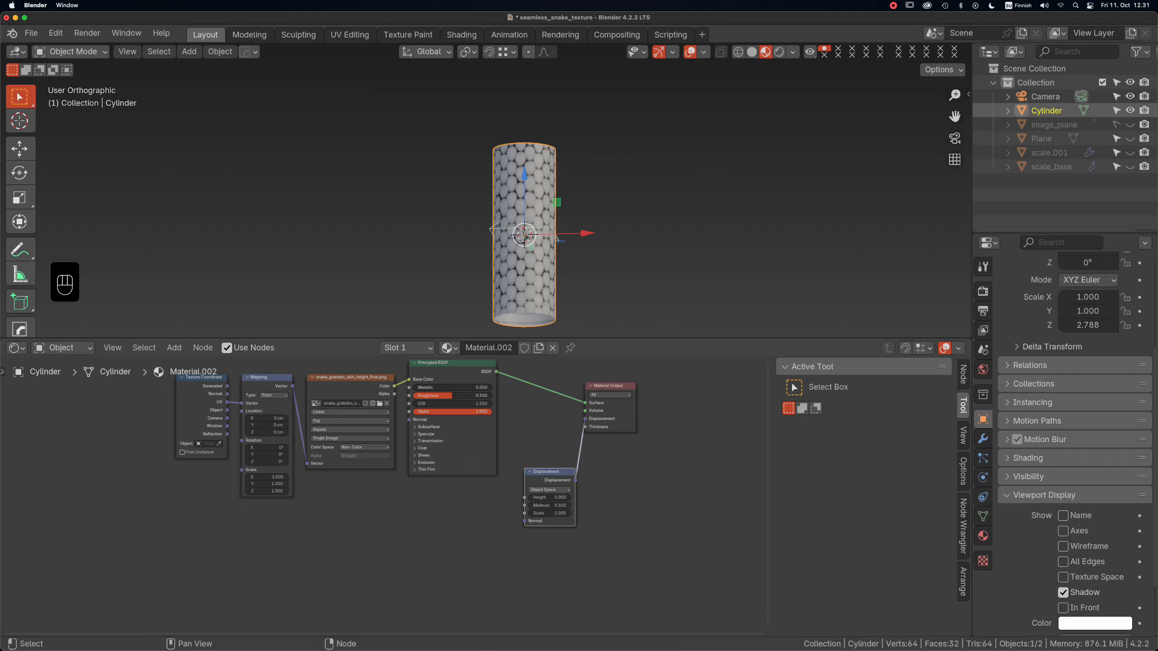
drag(394, 386, 524, 497)
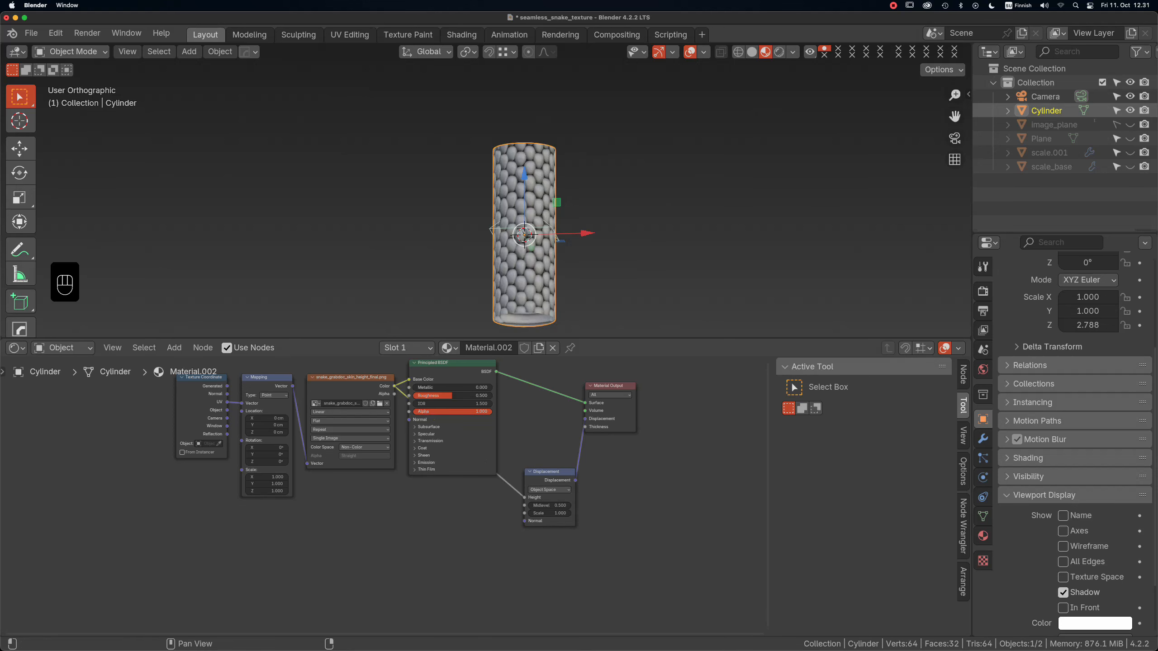
Set the cylinder material's surface displacement method to Displacement and Bump.
click(983, 535)
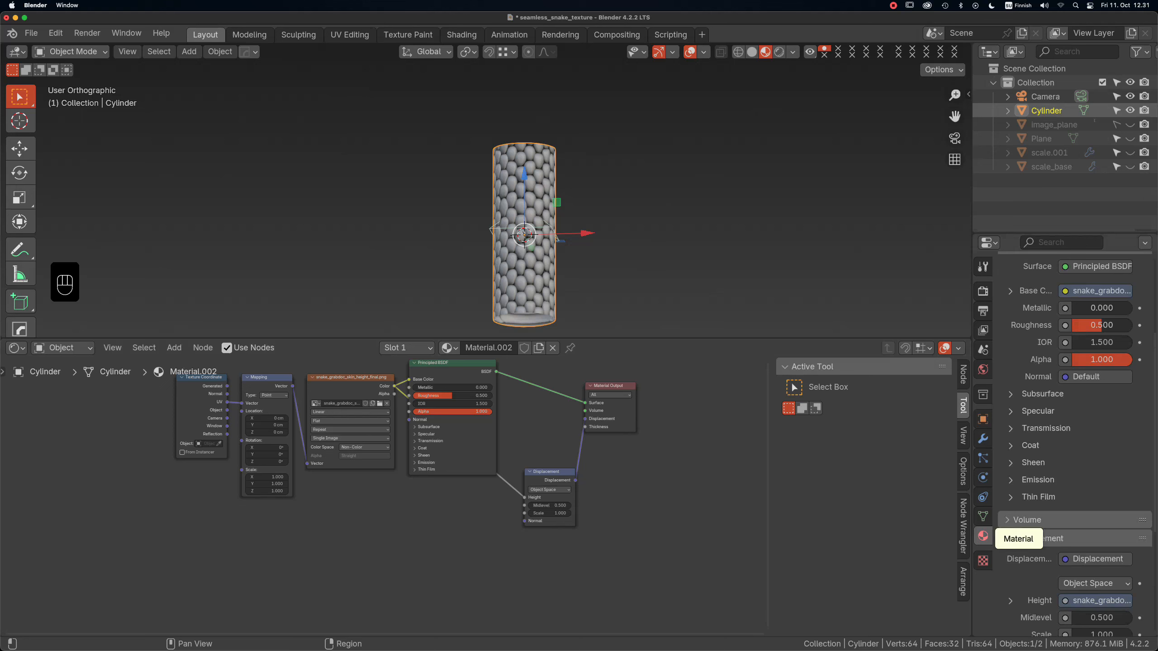
scroll(1071, 433, down, 3)
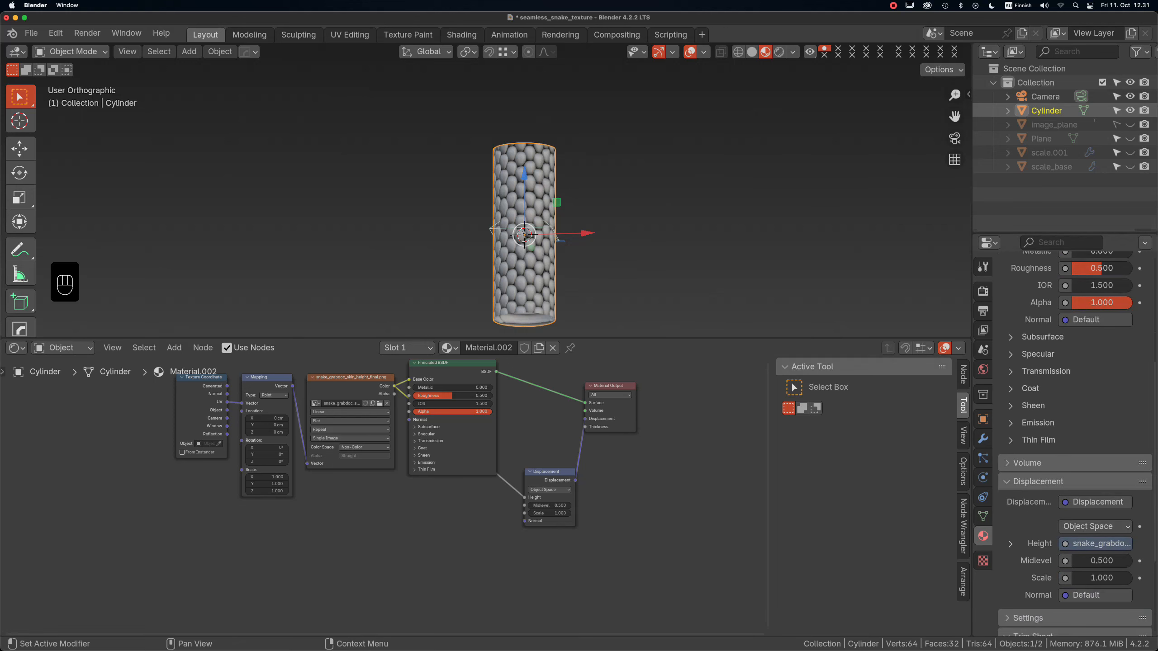
click(1038, 481)
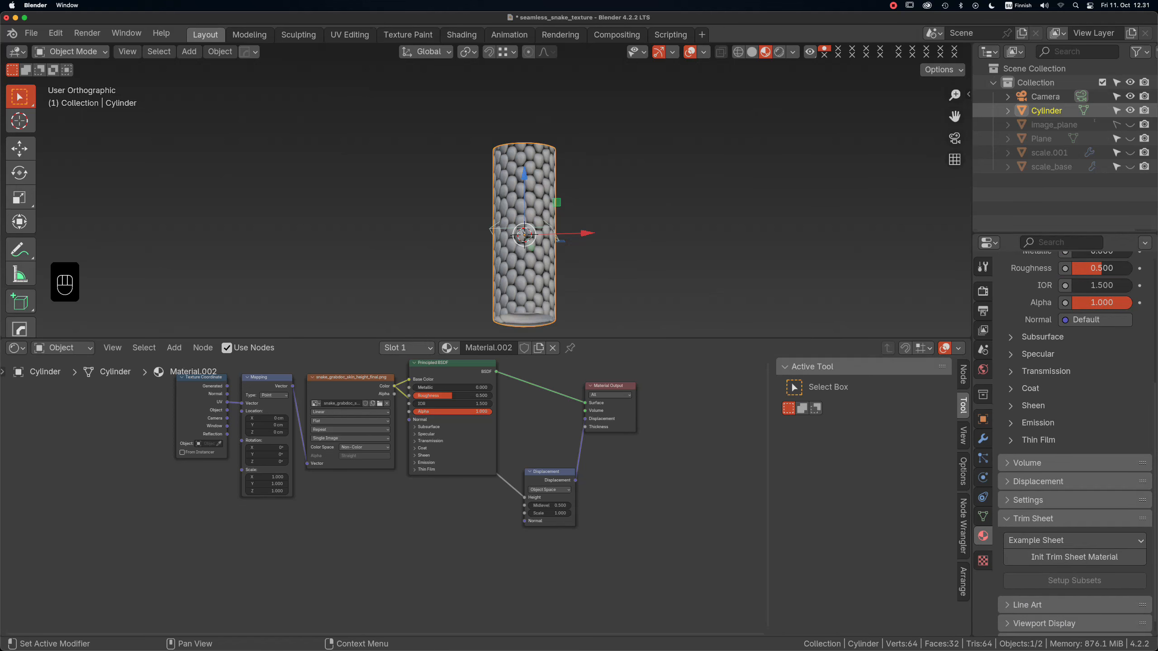
click(1028, 500)
scroll(1071, 456, down, 3)
click(1105, 505)
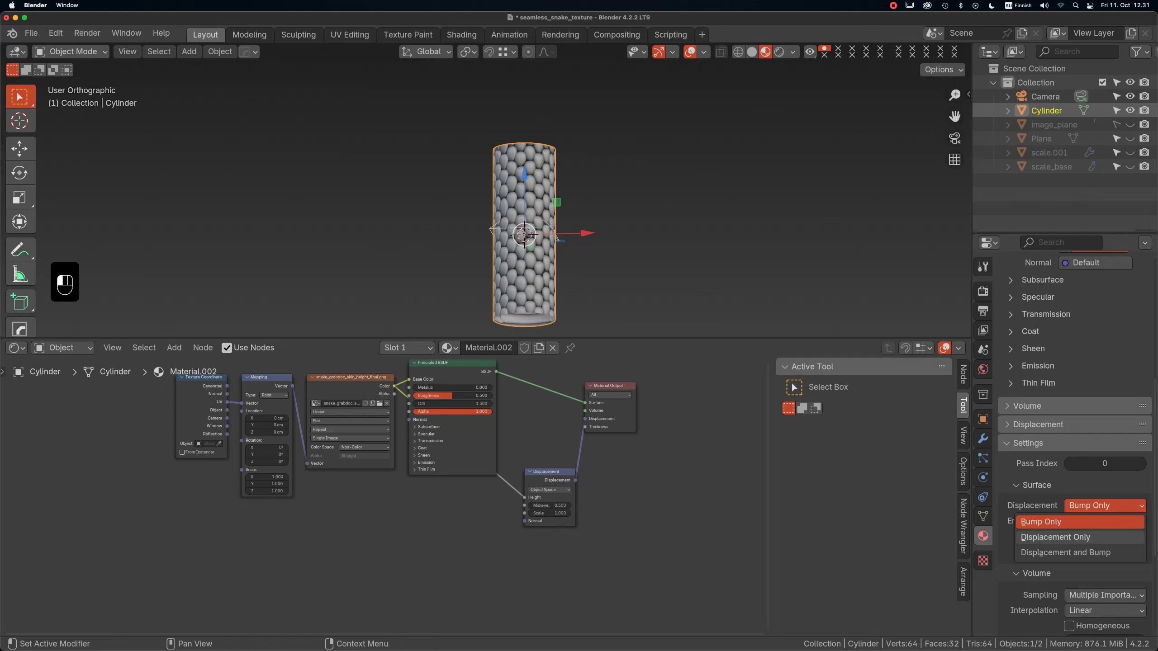
click(1097, 553)
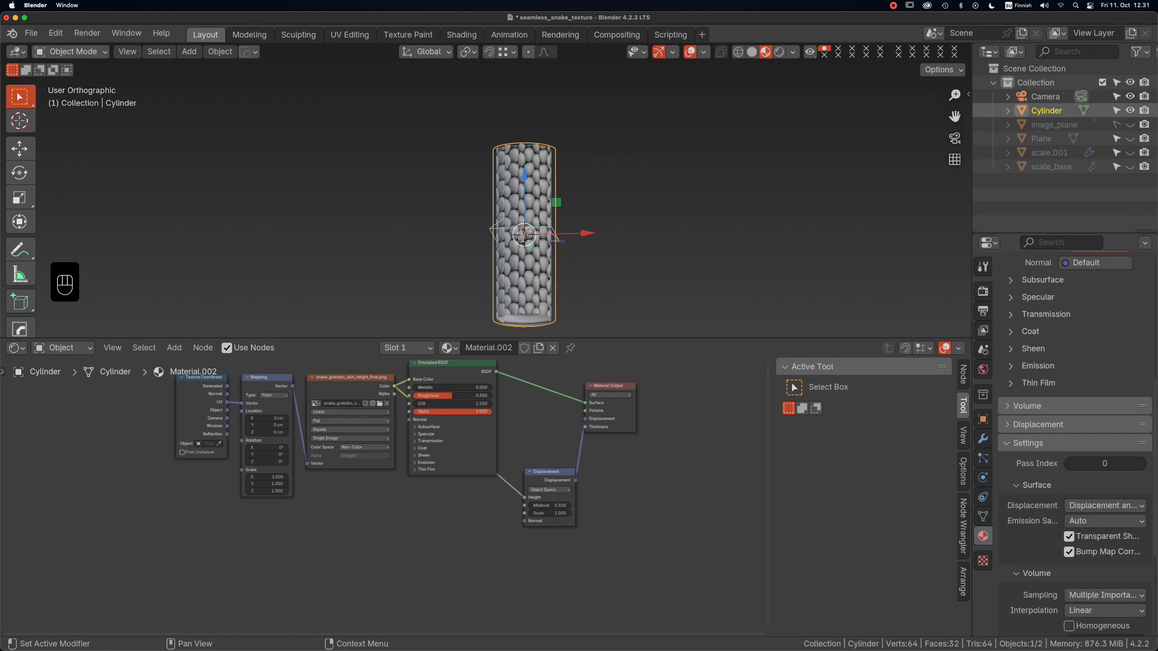
scroll(566, 283, up, 4)
alt+drag(566, 282, 632, 235)
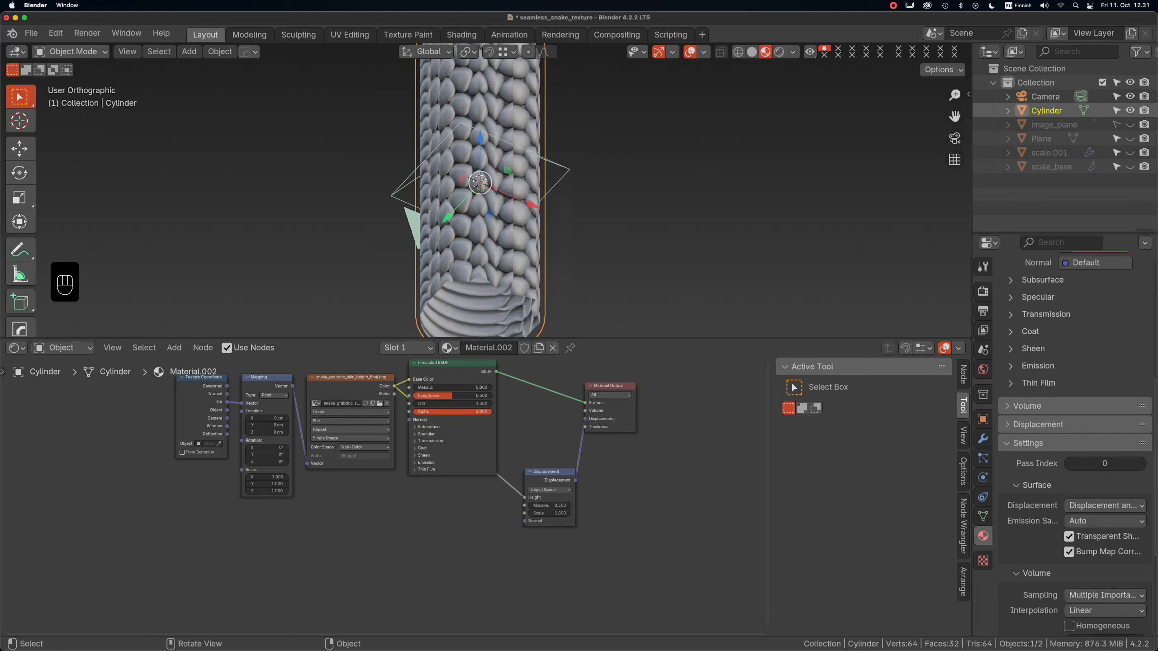
Add 18 evenly spaced horizontal loop cuts along the cylinder's length, without sliding them.
key(Tab)
key(ctrl+r)
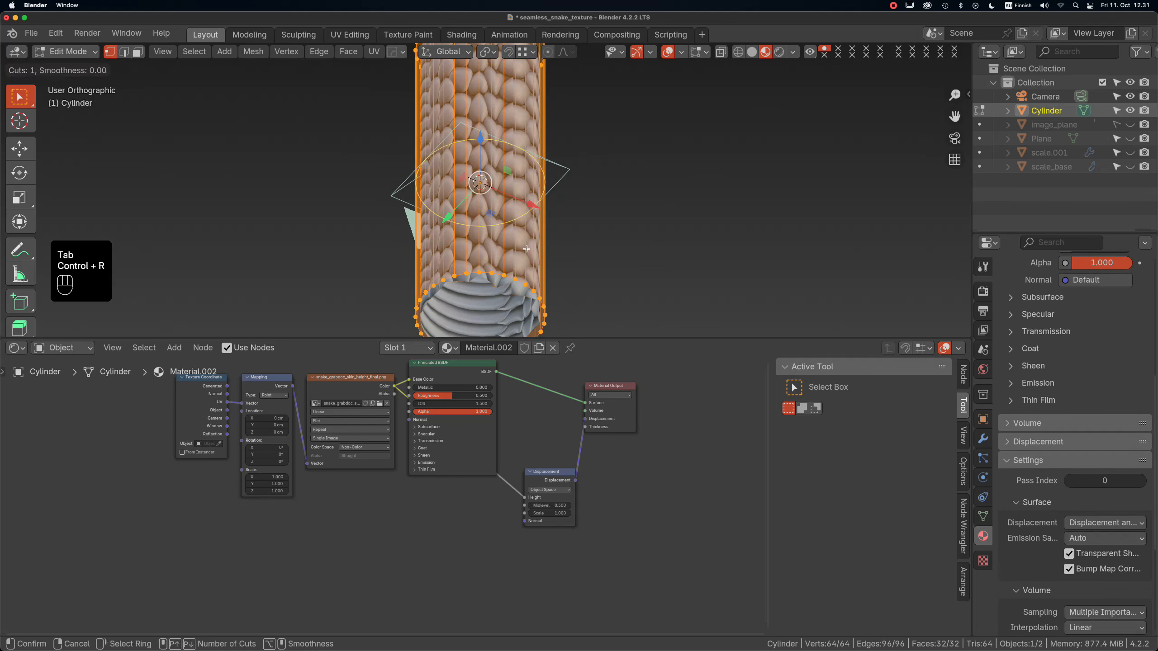
scroll(527, 248, up, 8)
scroll(527, 248, up, 9)
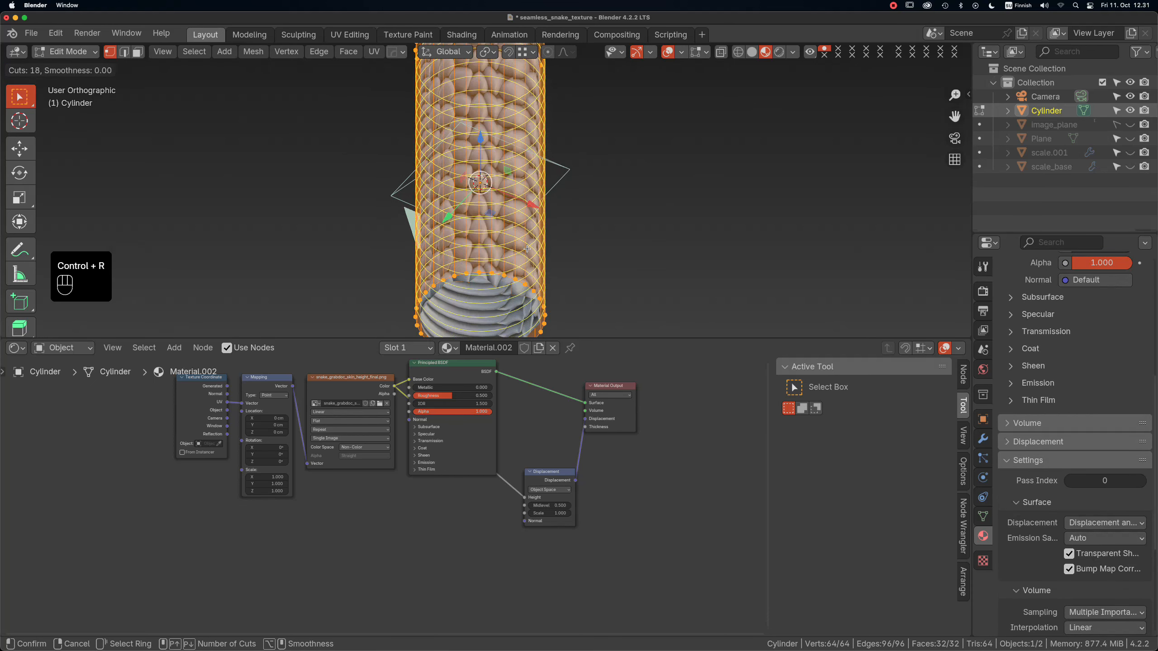
click(526, 249)
click(527, 249)
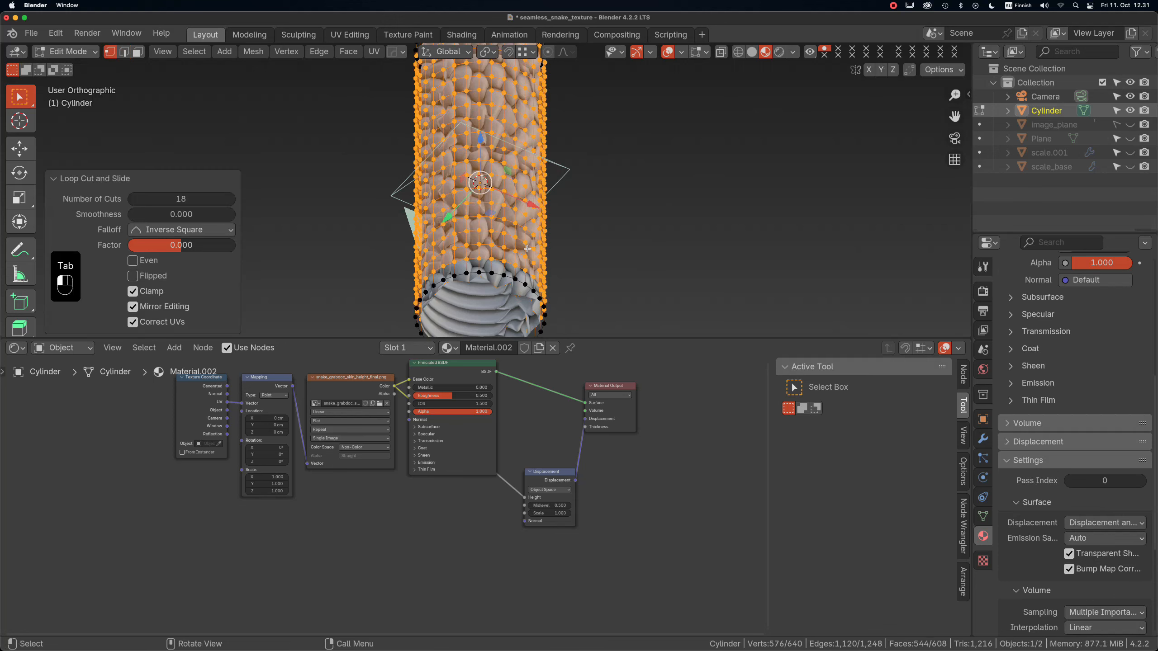
key(Tab)
scroll(1074, 444, down, 1)
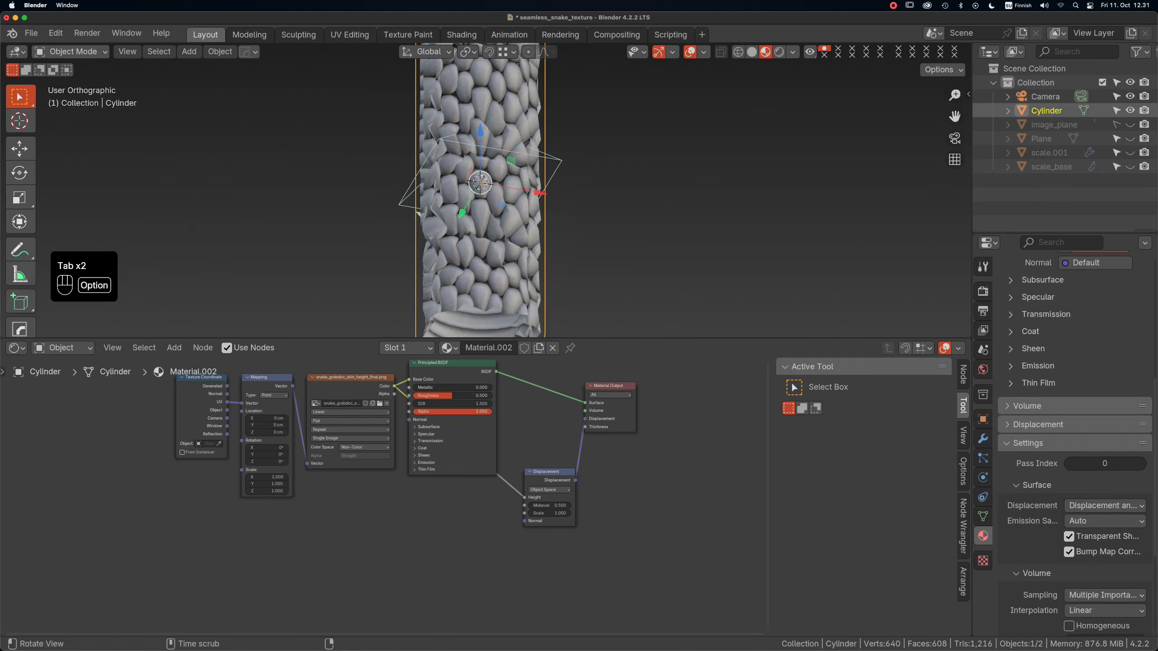
Add a Subdivision Surface modifier to the cylinder and set its viewport levels to 4.
click(983, 438)
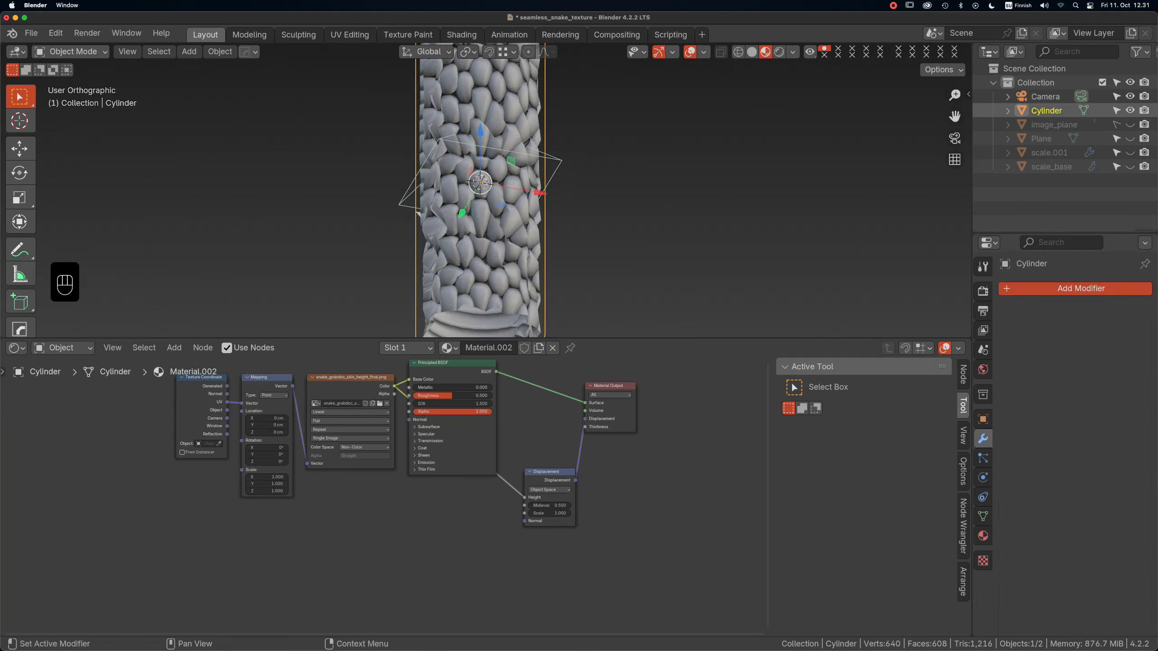
click(1030, 289)
mouse_move(1030, 293)
click(903, 474)
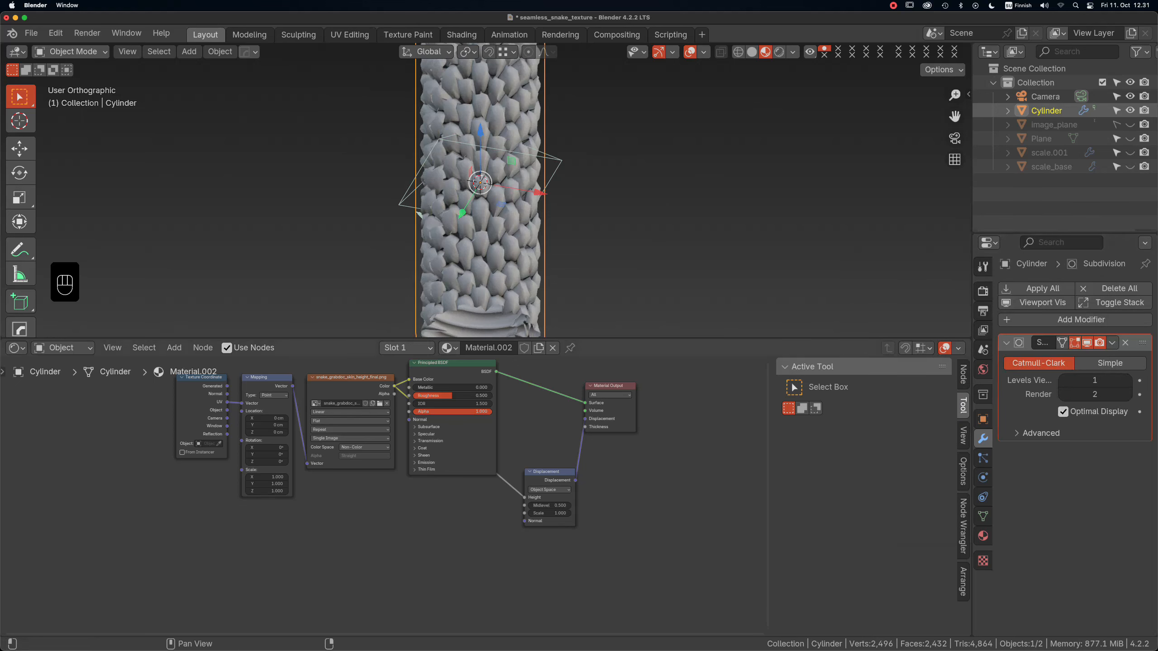
click(1127, 380)
click(1127, 380)
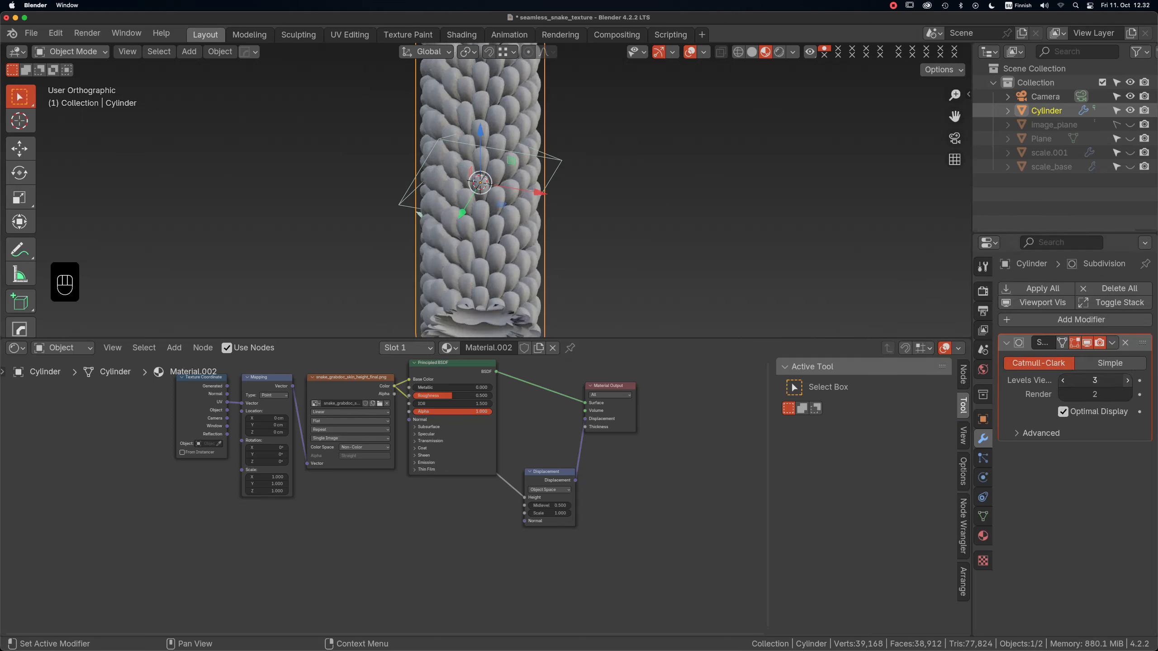
click(1127, 381)
alt+drag(638, 237, 558, 210)
Set the Displacement node's Midlevel to 0 and its Scale to 0.120.
double_click(549, 506)
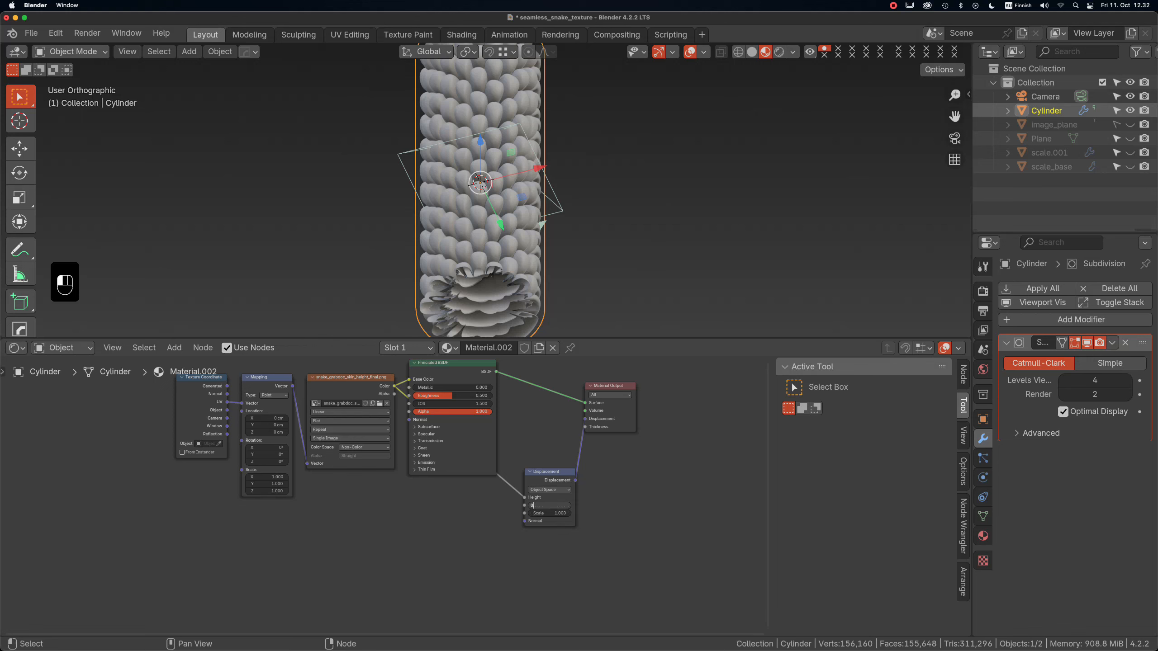
key(Return)
shift+drag(550, 513, 509, 513)
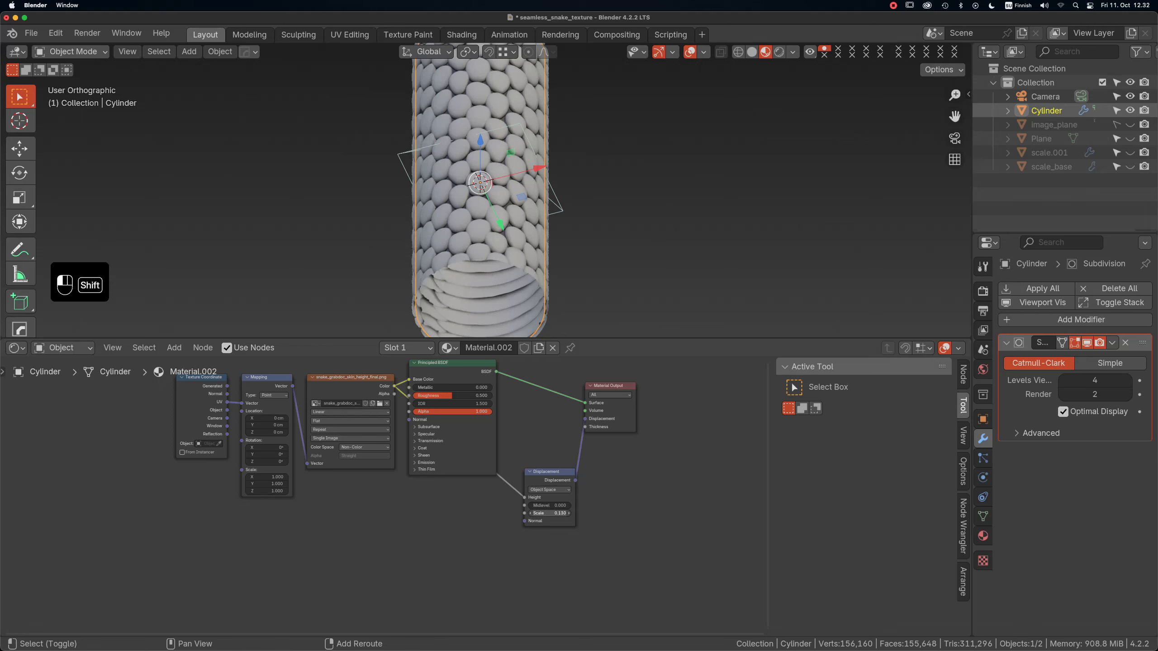
alt+drag(592, 237, 426, 278)
Disconnect the height image from the Principled BSDF's Base Color and darken the base color to dark grey.
scroll(439, 371, up, 5)
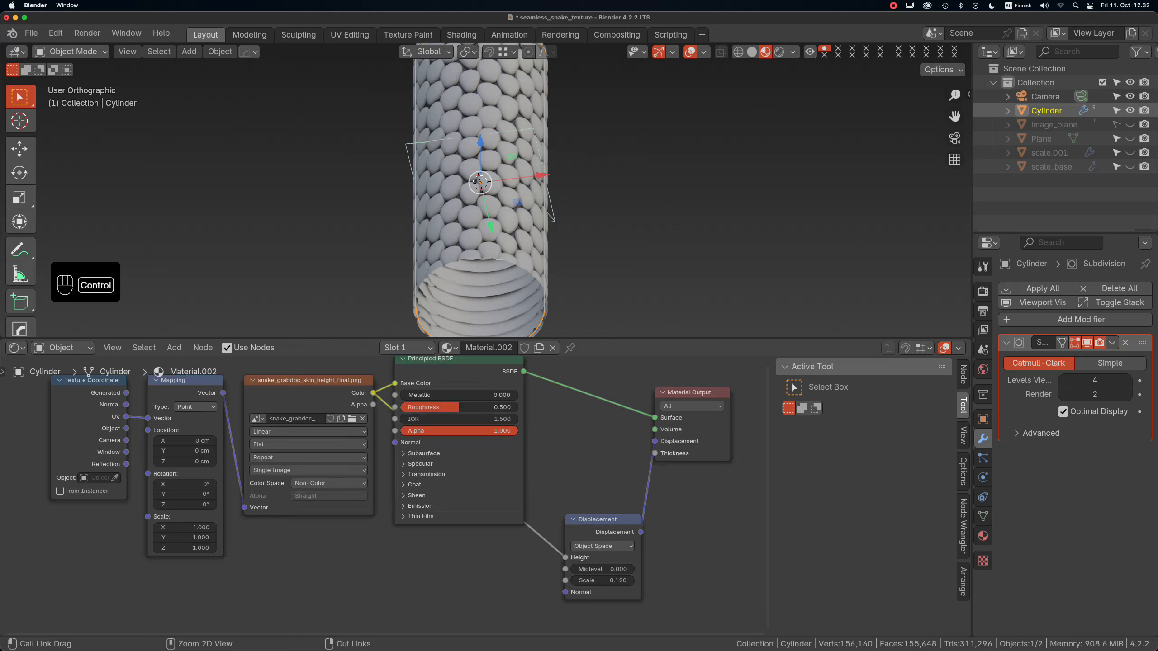
ctrl+right_drag(382, 372, 386, 393)
click(483, 383)
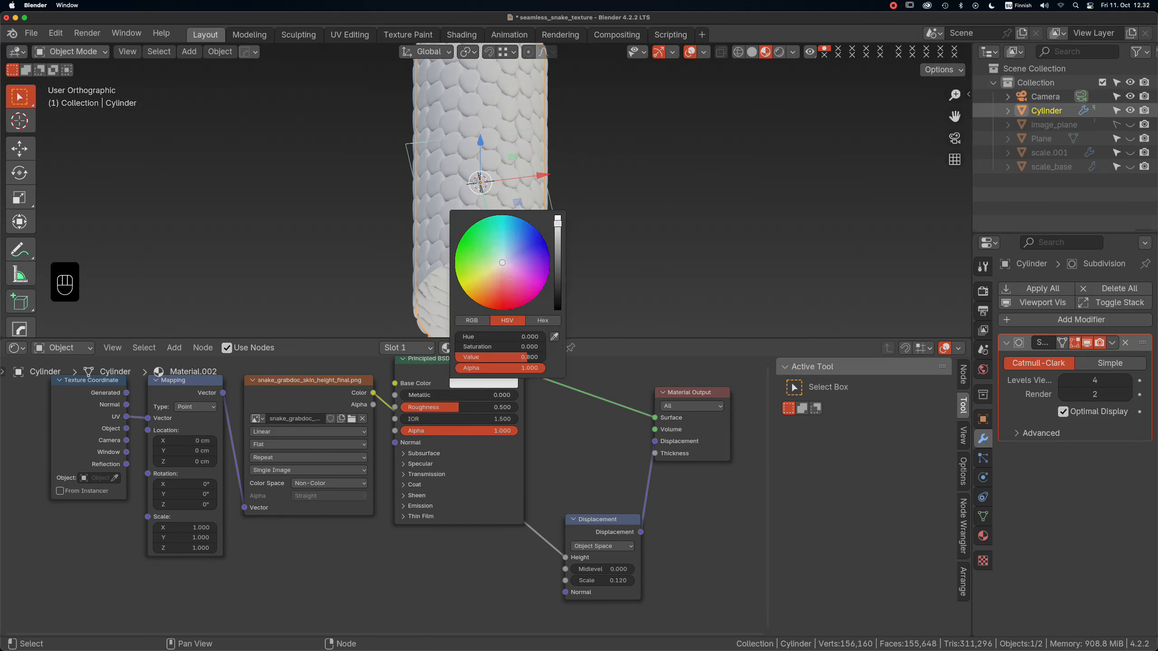
drag(557, 224, 557, 277)
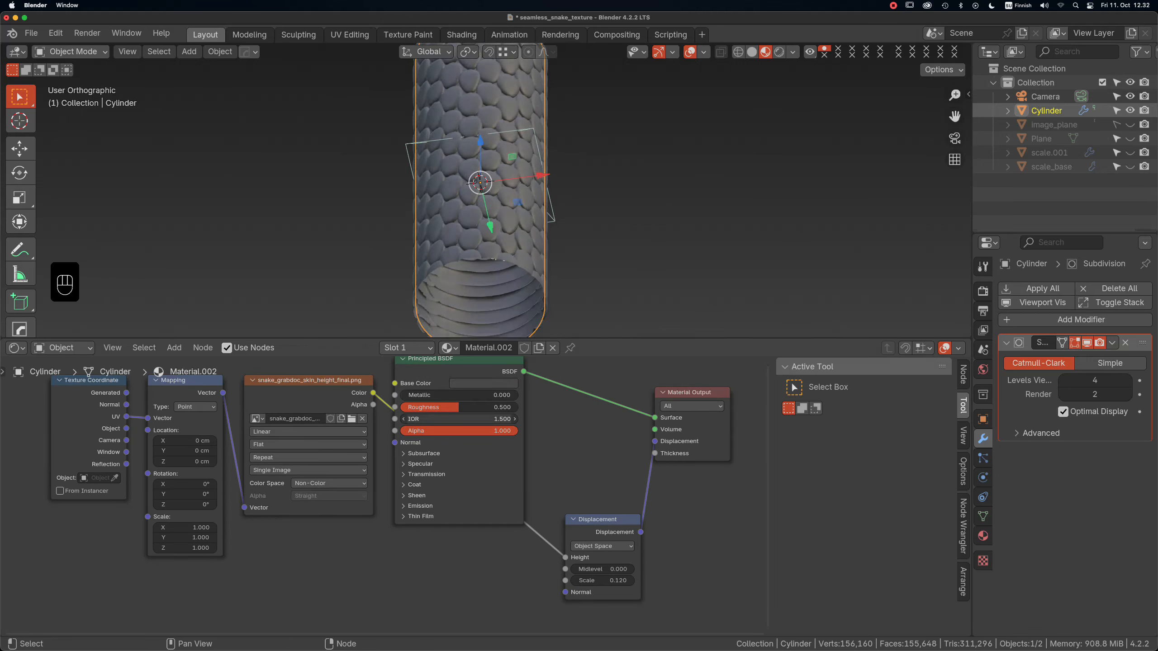
Lower the Principled BSDF's roughness to about 0.314.
mouse_move(459, 408)
mouse_down()
mouse_move(415, 407)
mouse_move(454, 407)
mouse_up()
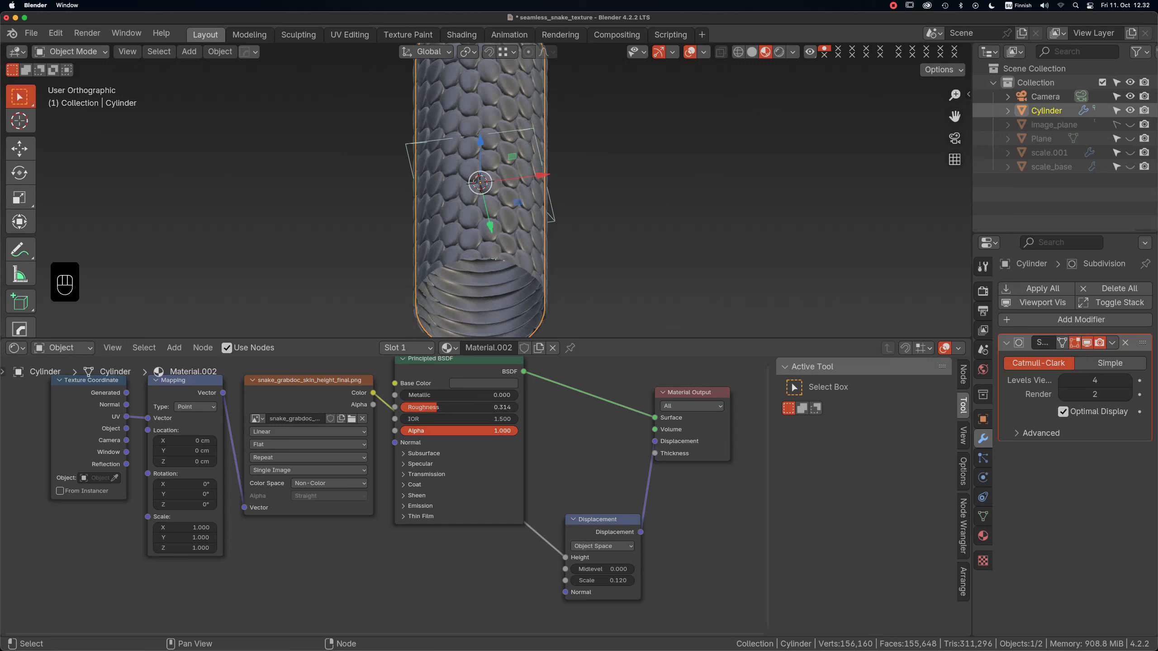
scroll(619, 226, down, 2)
alt+drag(619, 226, 534, 225)
scroll(517, 237, up, 2)
key(KP_1)
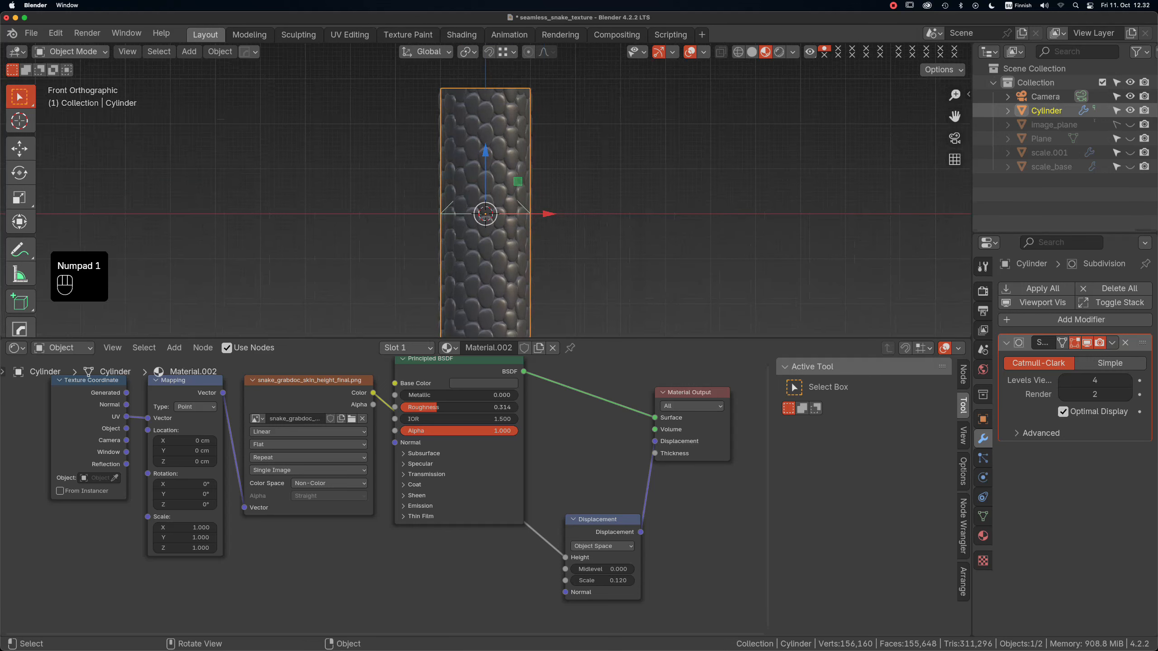
Enlarge the 3D viewport area and apply the cylinder's location, rotation and scale.
drag(542, 338, 542, 447)
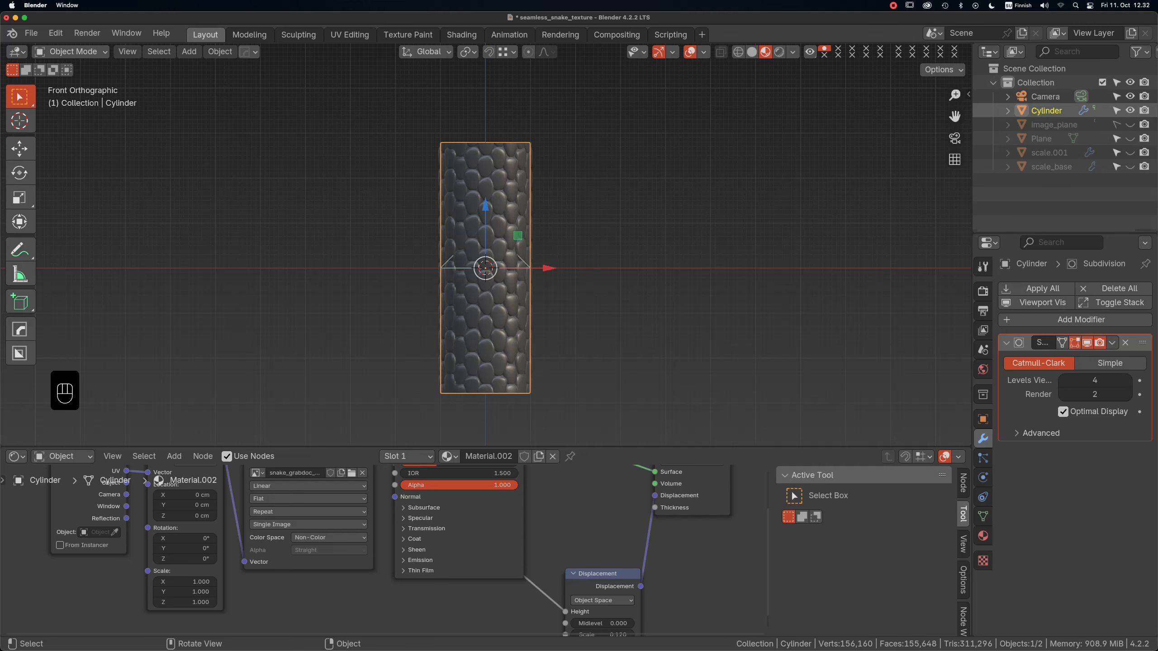
alt+shift+drag(591, 305, 549, 316)
key(ctrl+a)
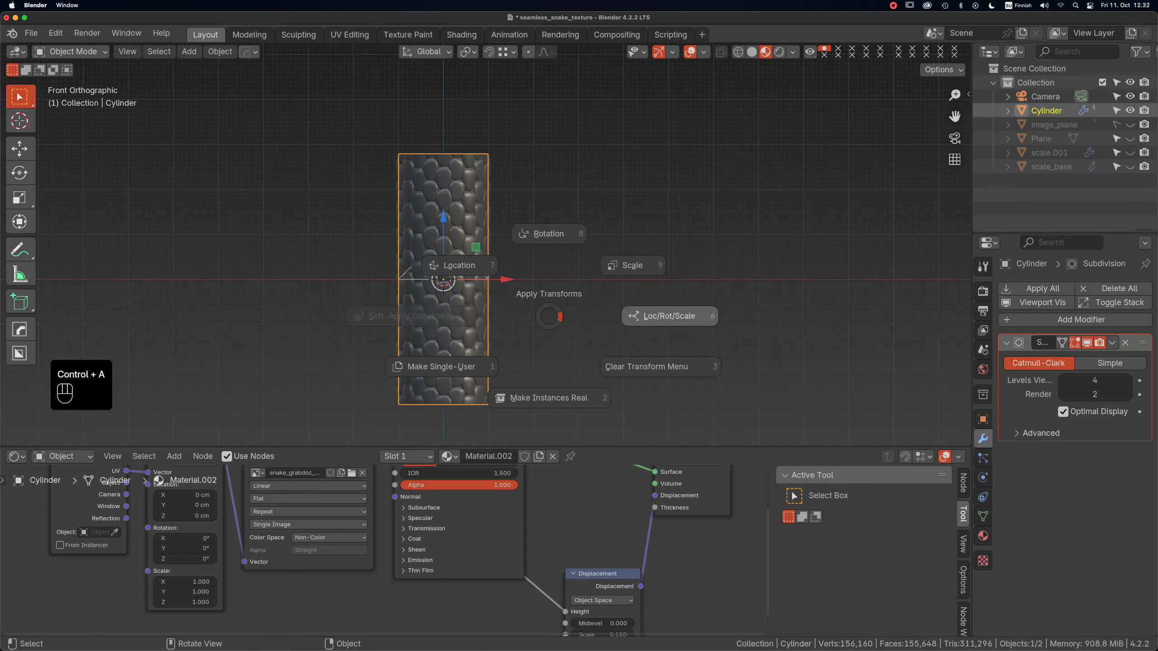
click(656, 316)
scroll(551, 328, down, 1)
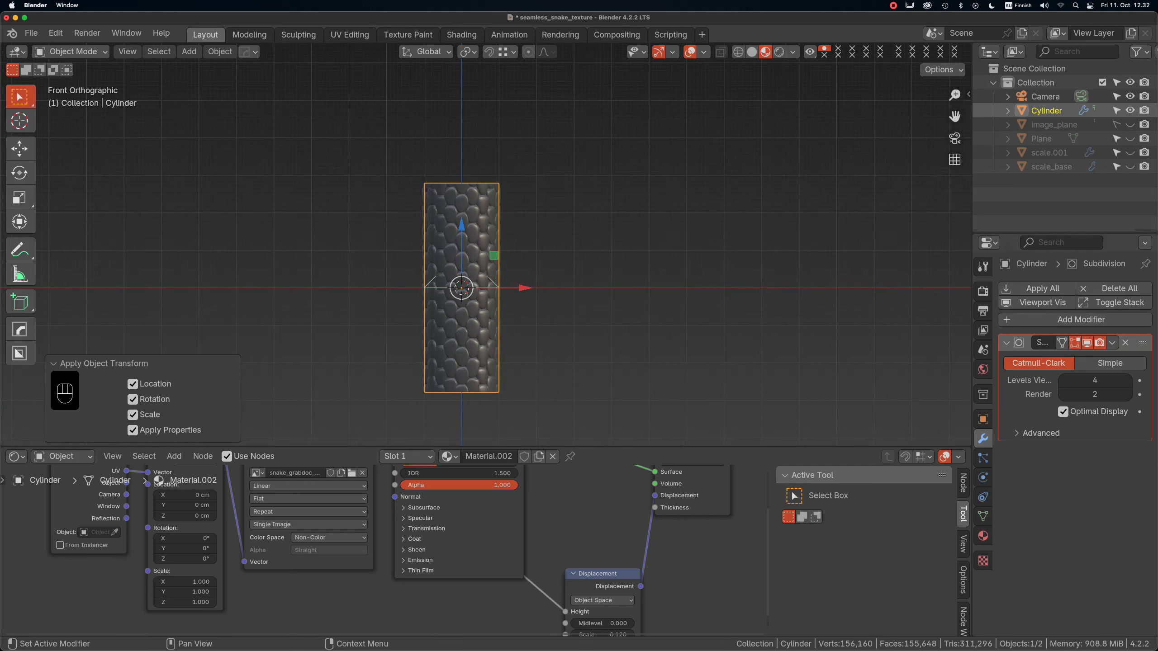
Add an Array modifier to the cylinder with relative offset factors of X 0 and Z 1.
click(1037, 320)
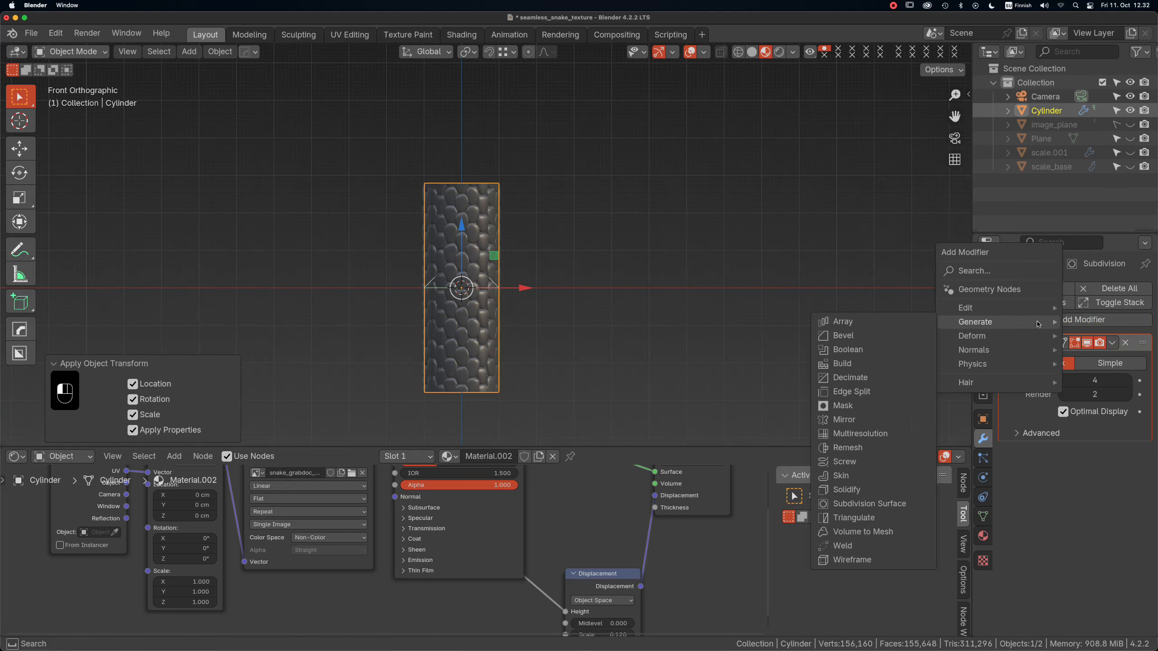
click(838, 321)
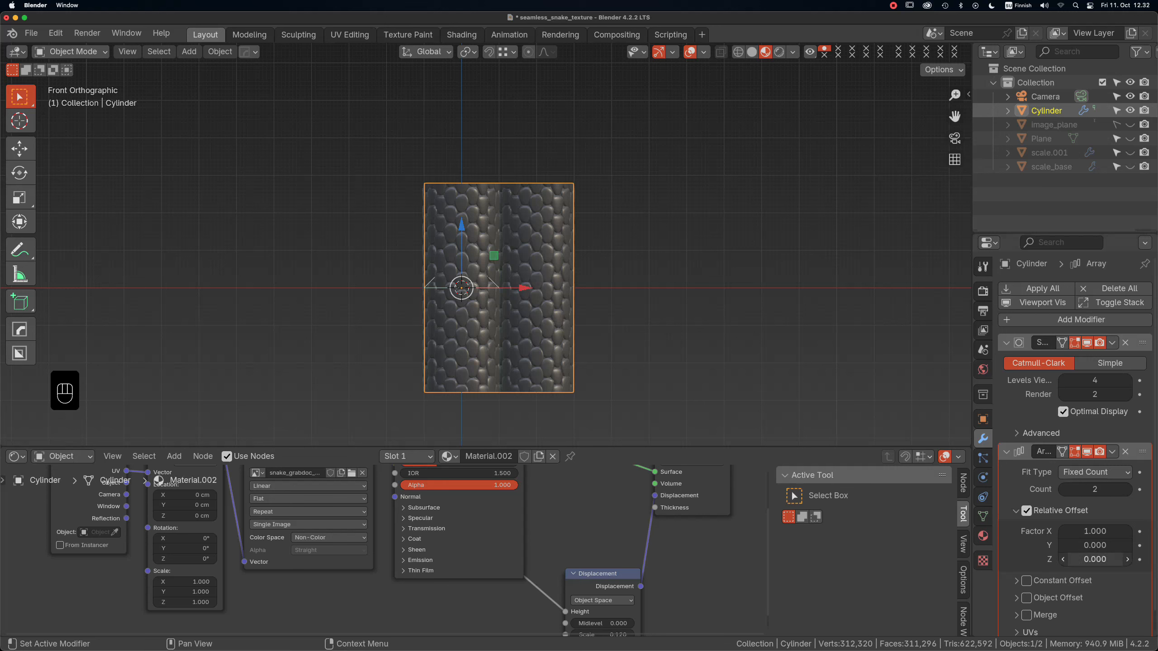
click(1094, 531)
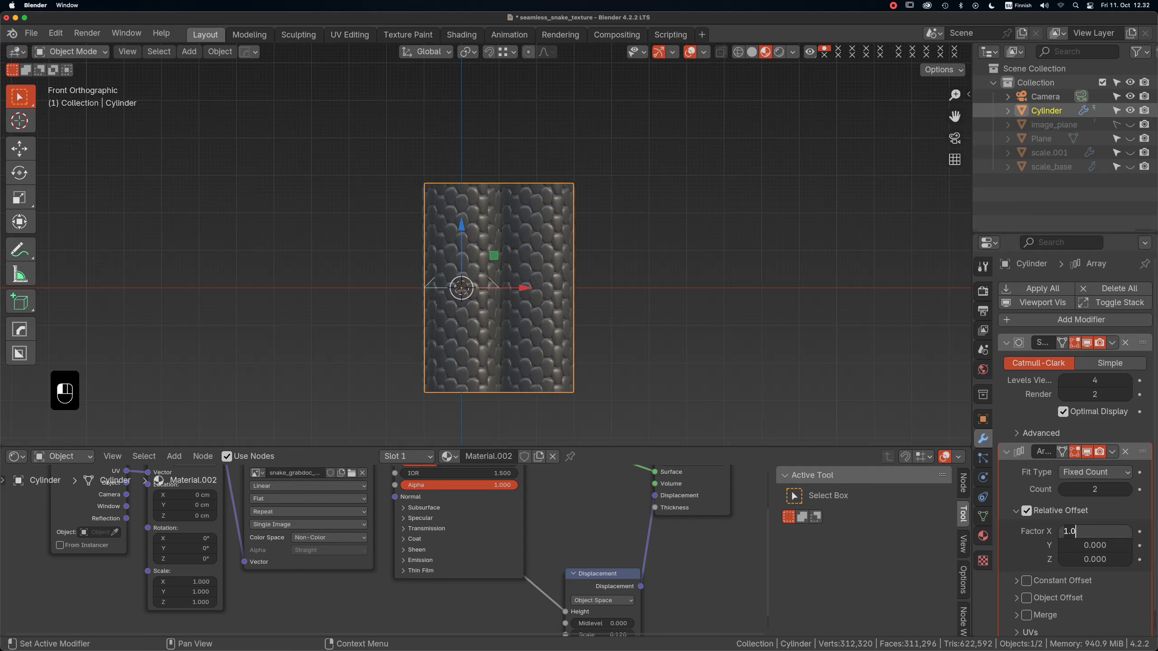
text(0)
key(Return)
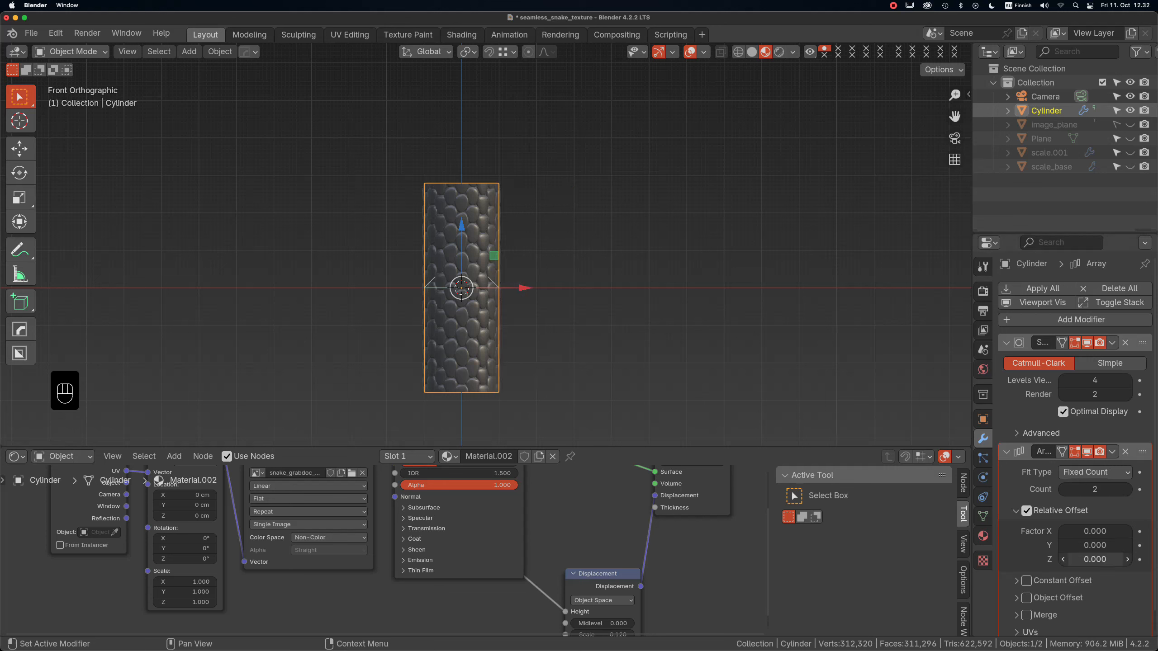
click(1094, 559)
text(1)
key(Return)
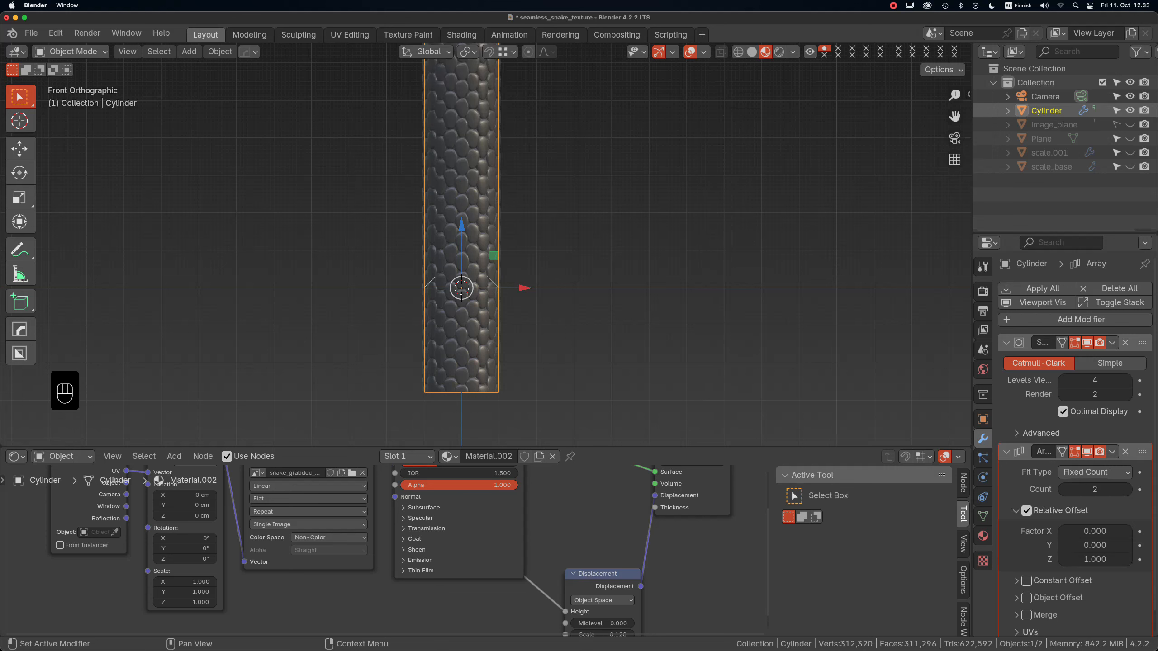
Set the Array modifier's count to 5.
click(1127, 489)
click(1127, 489)
scroll(641, 366, down, 7)
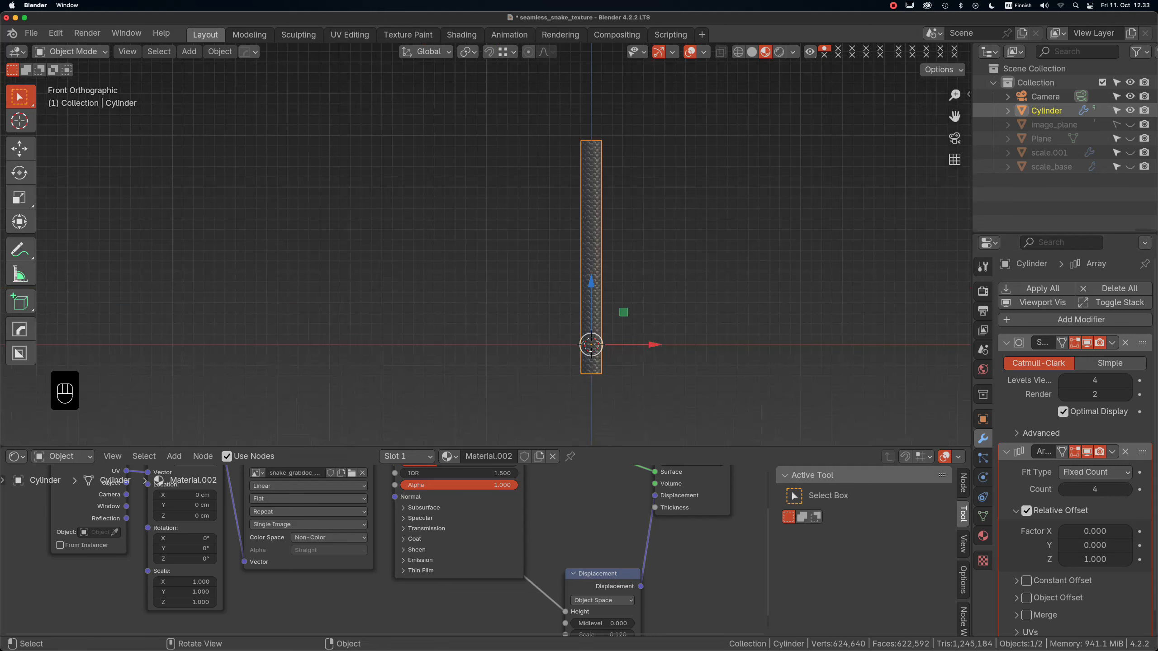
click(1126, 490)
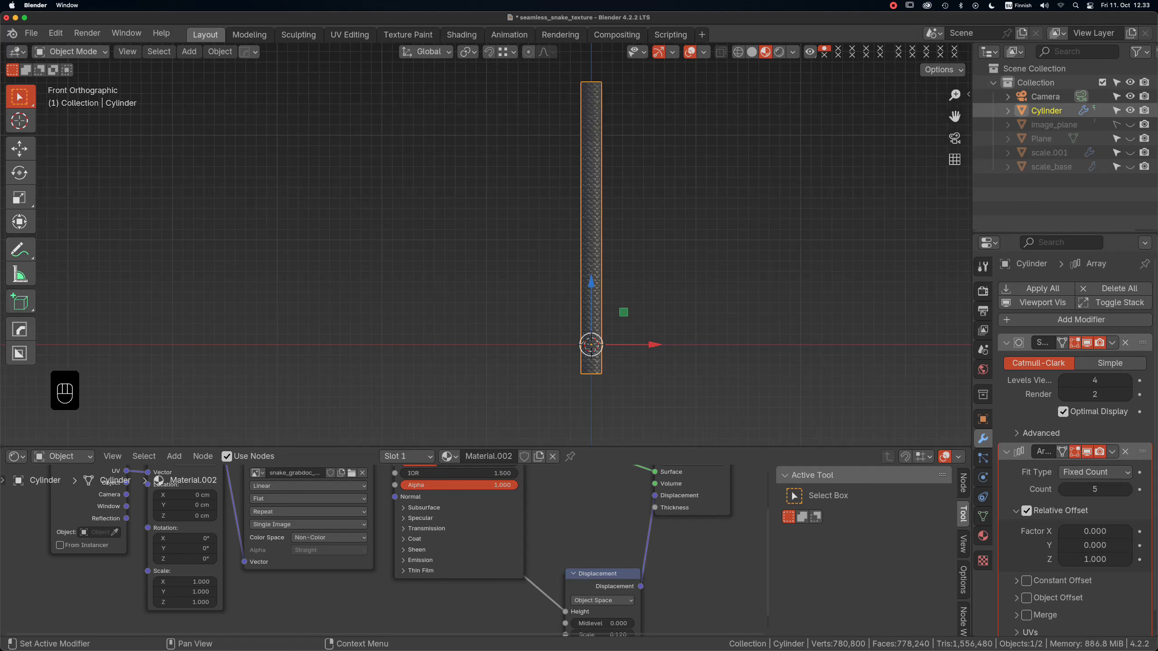
alt+shift+drag(652, 282, 592, 283)
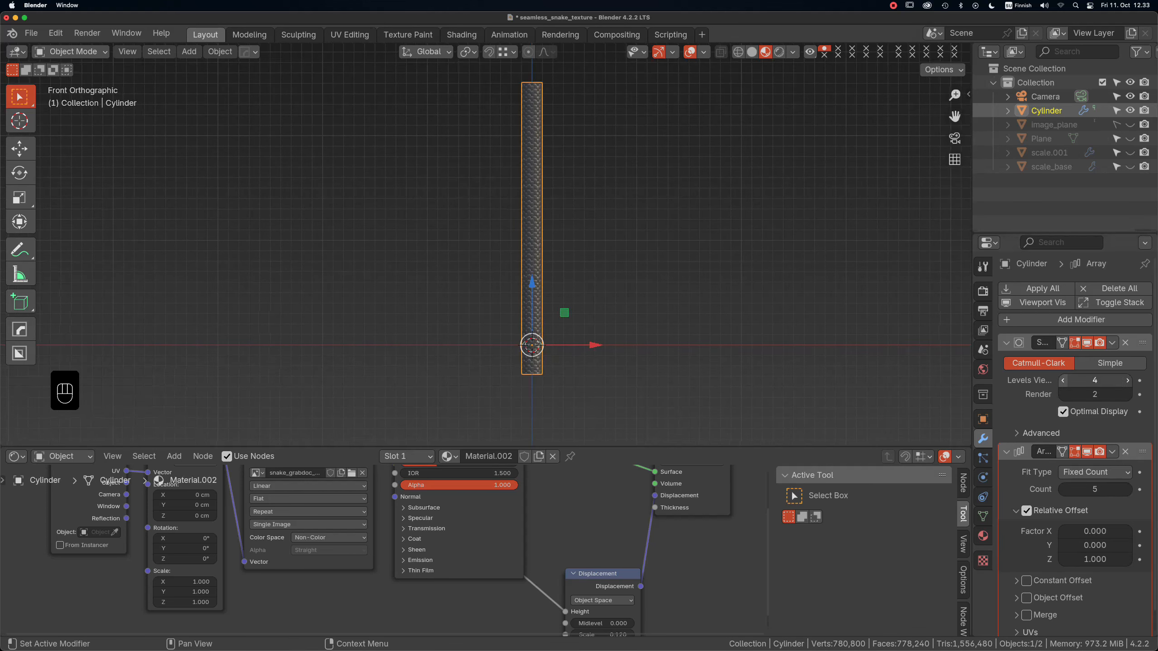
Reduce the Subdivision modifier's viewport levels to 3 and enlarge the 3D viewport by shrinking the node editor.
click(1062, 381)
scroll(518, 307, up, 5)
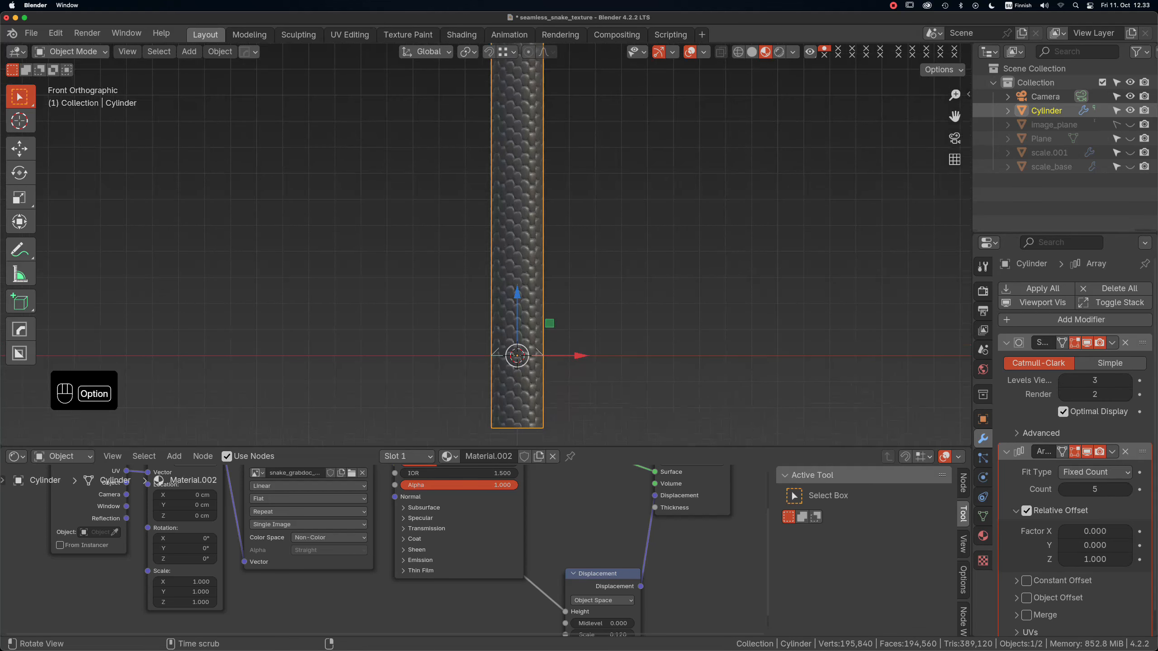
alt+drag(519, 319, 540, 358)
key(KP_1)
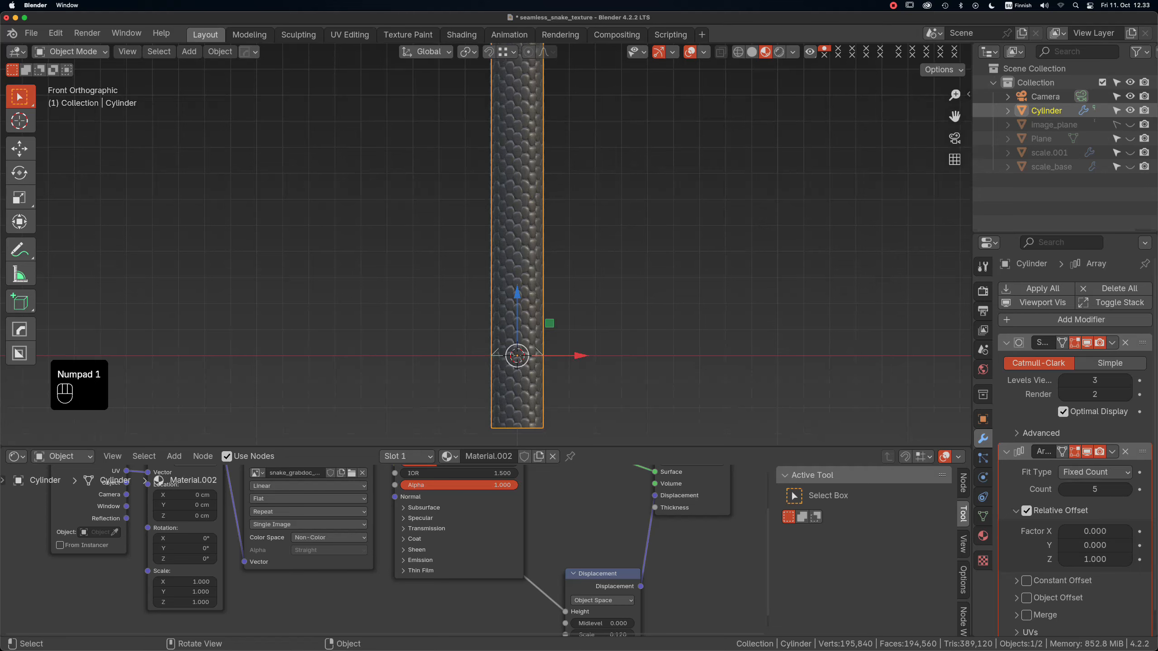
scroll(570, 312, down, 4)
alt+shift+drag(569, 313, 523, 363)
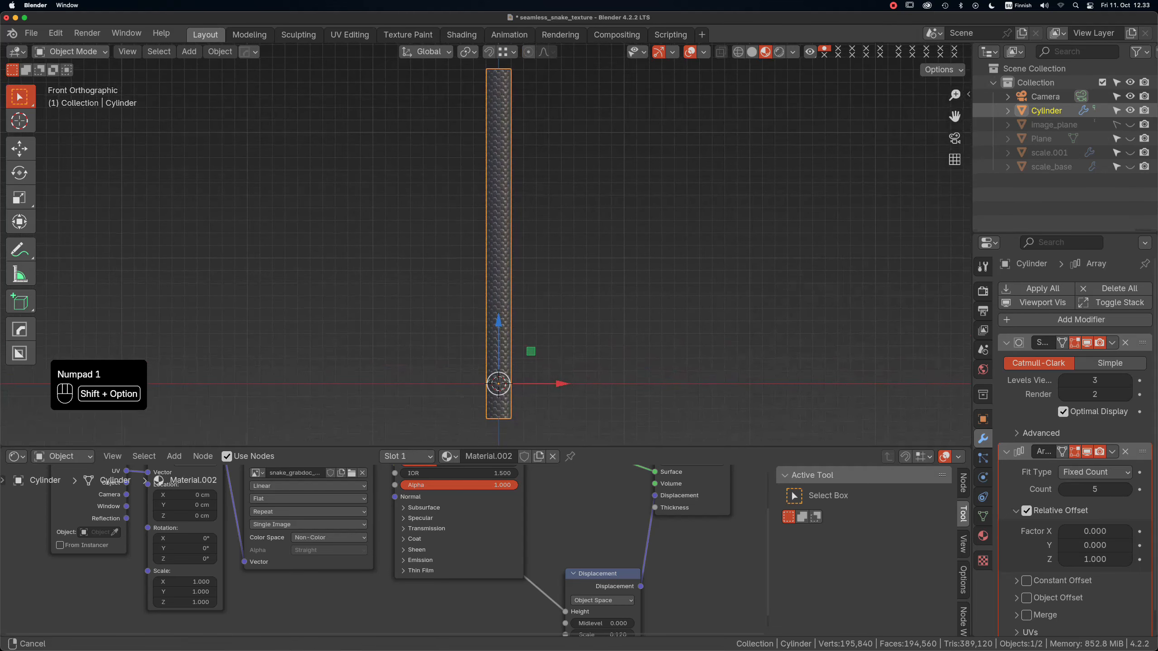
drag(543, 446, 549, 618)
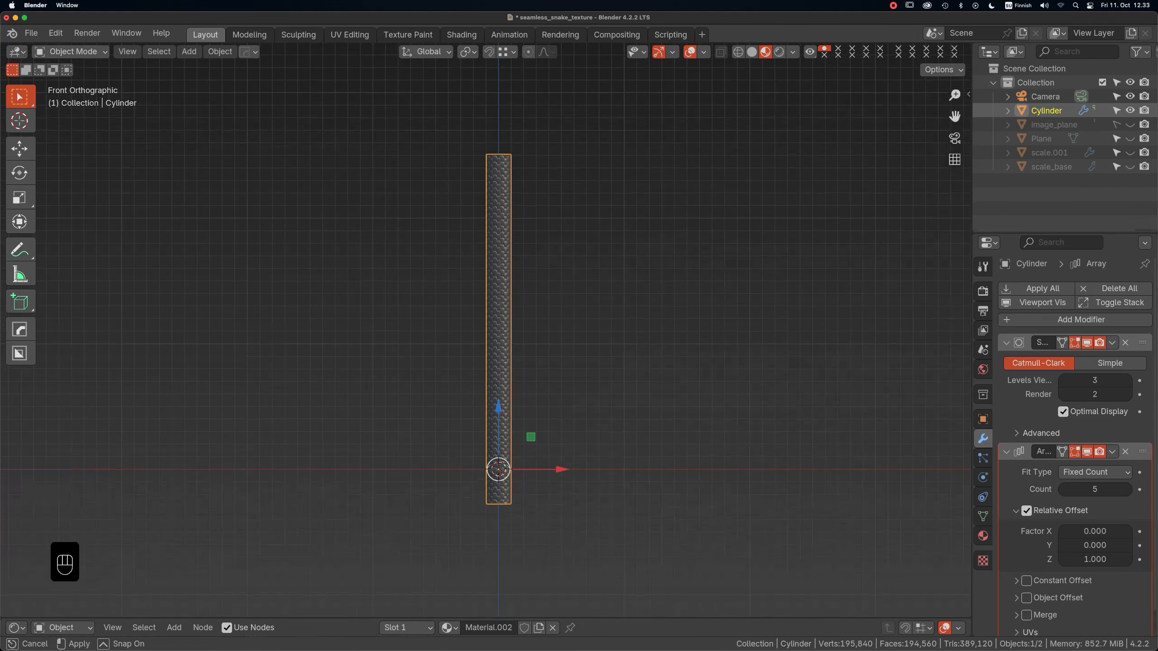
Add a NURBS path at the world origin and rotate it 90° in the front view so it runs along the cylinder.
scroll(565, 376, up, 1)
key(shift+a)
mouse_move(568, 376)
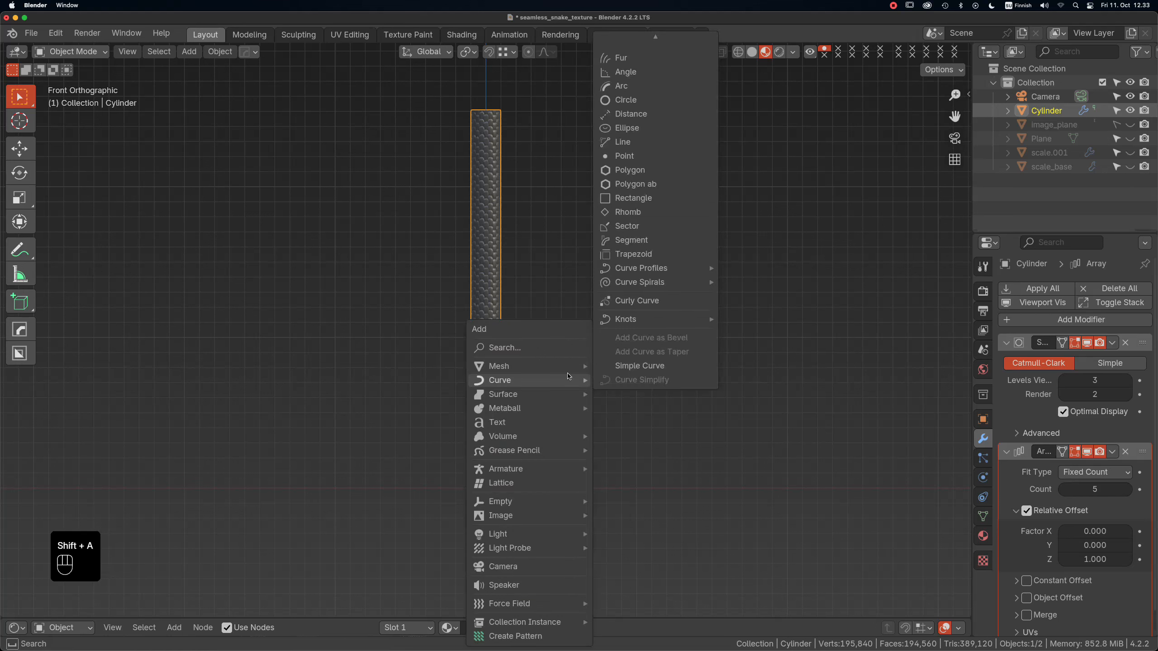
scroll(638, 82, up, 3)
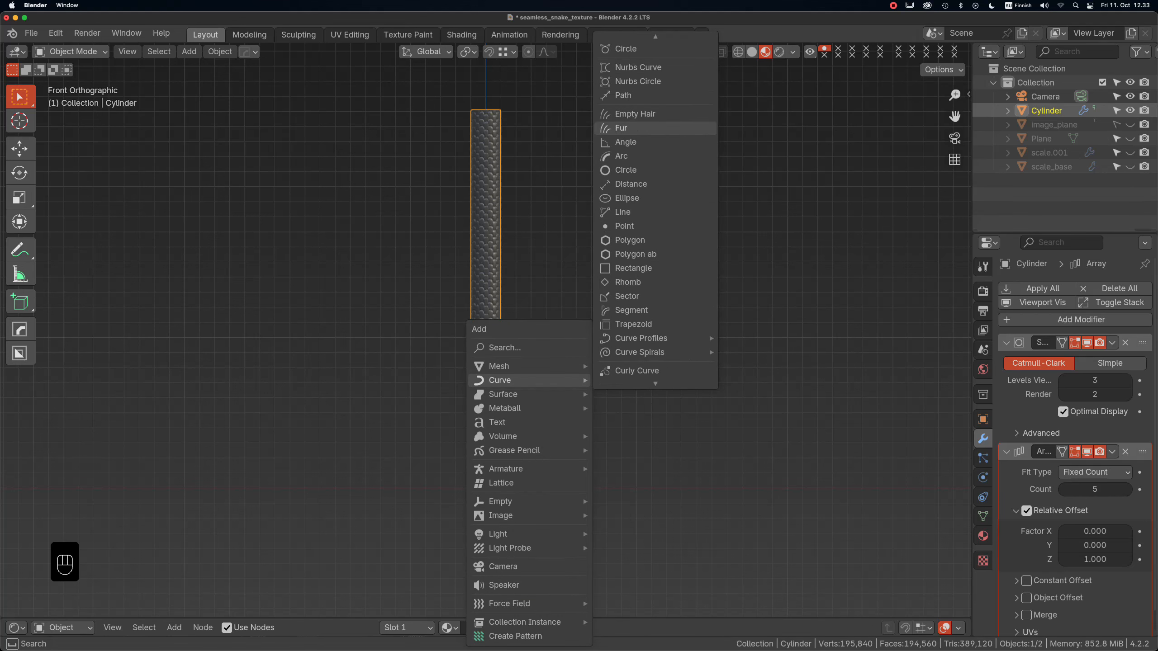
click(629, 95)
key(r)
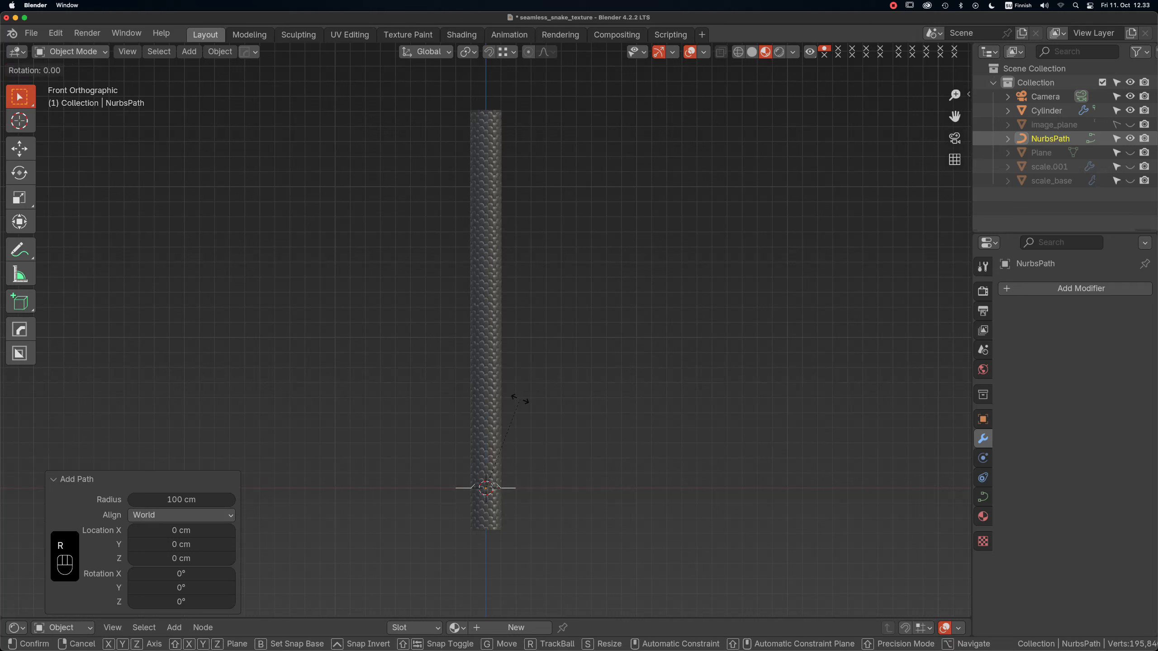
key(KP_9)
key(KP_0)
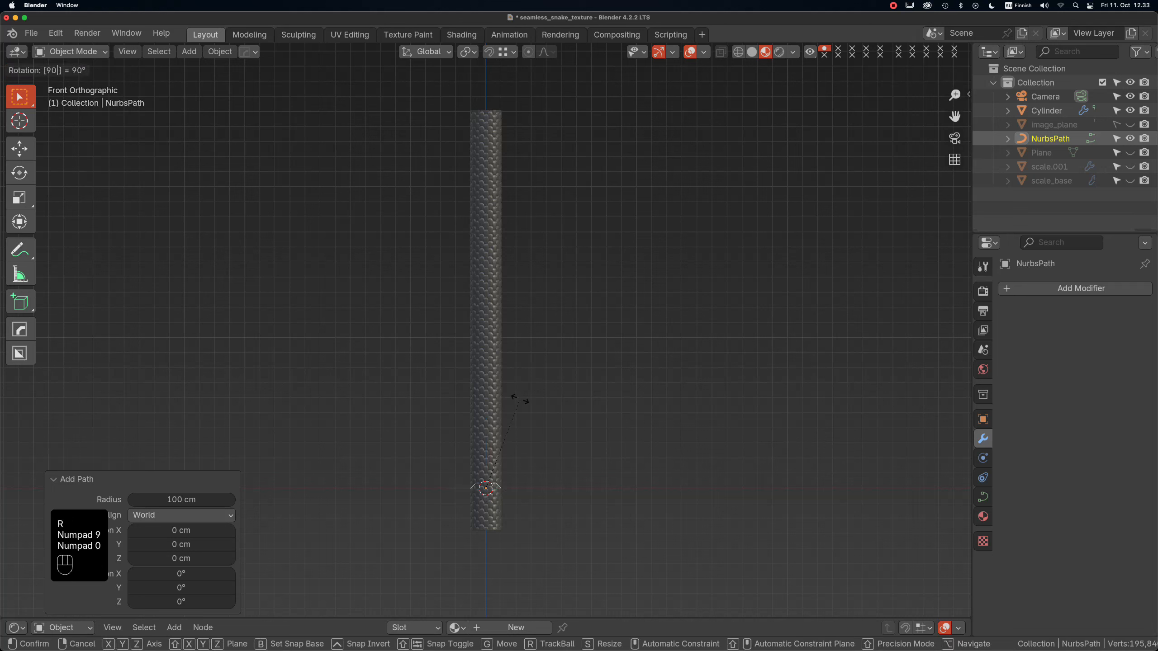
click(519, 400)
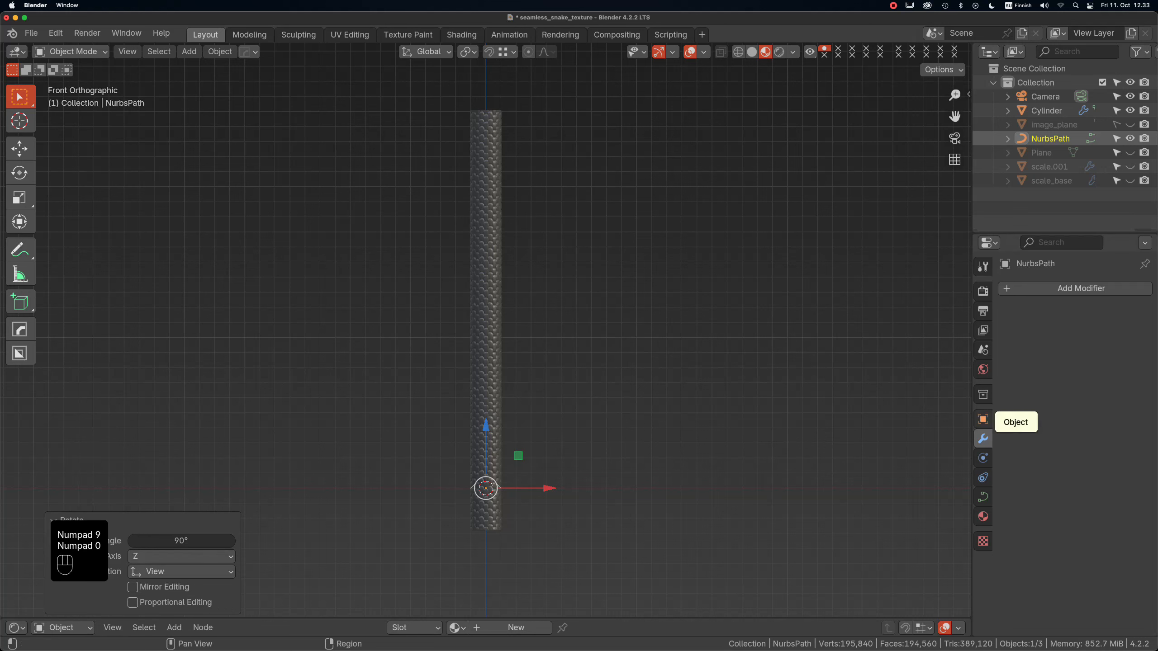
Enable In Front in the path's viewport display settings.
click(982, 419)
scroll(1072, 411, down, 8)
click(1063, 545)
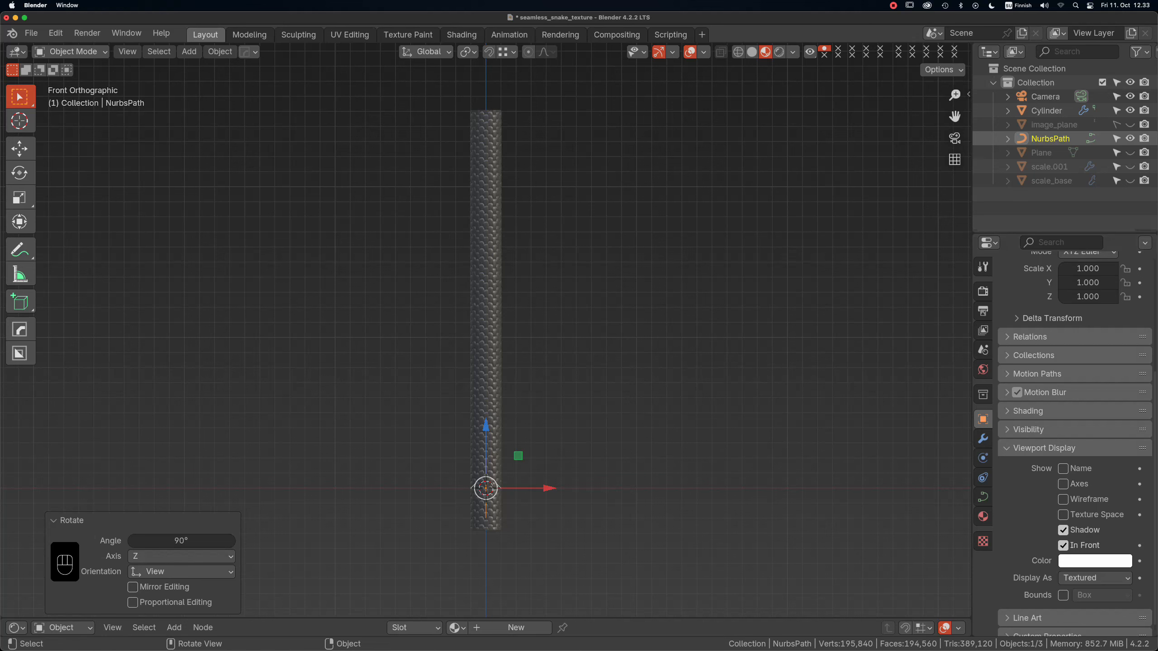
Move all of the path's control points down Z by about 76.4 cm to meet the cylinder's lower end.
scroll(481, 542, up, 3)
key(Tab)
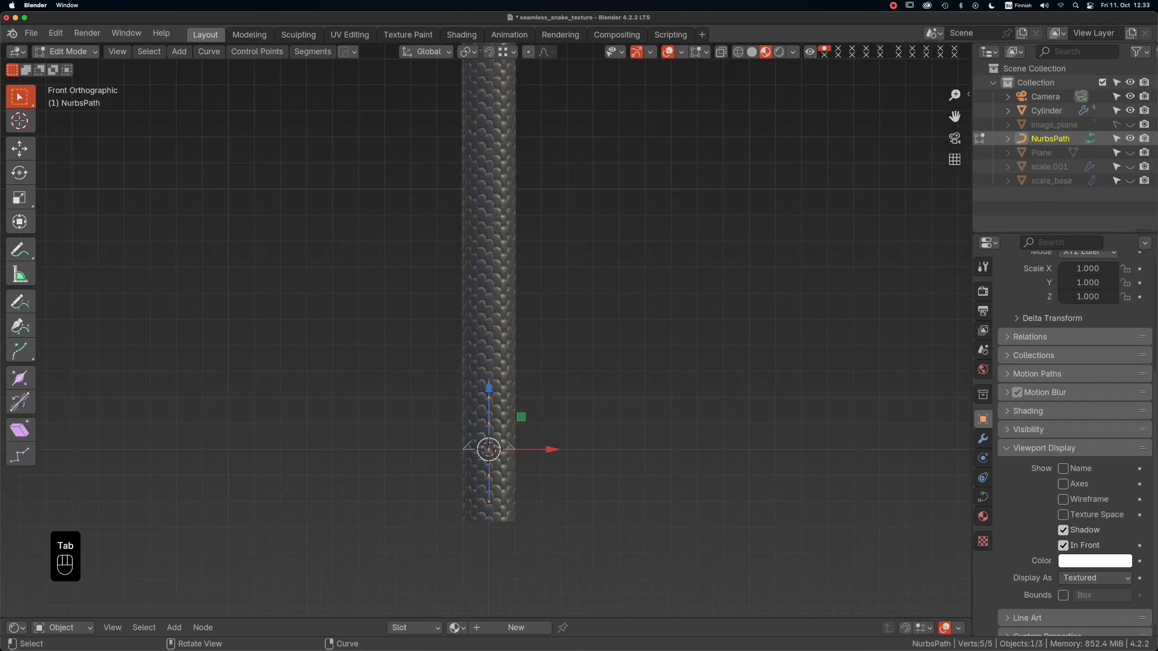
click(489, 501)
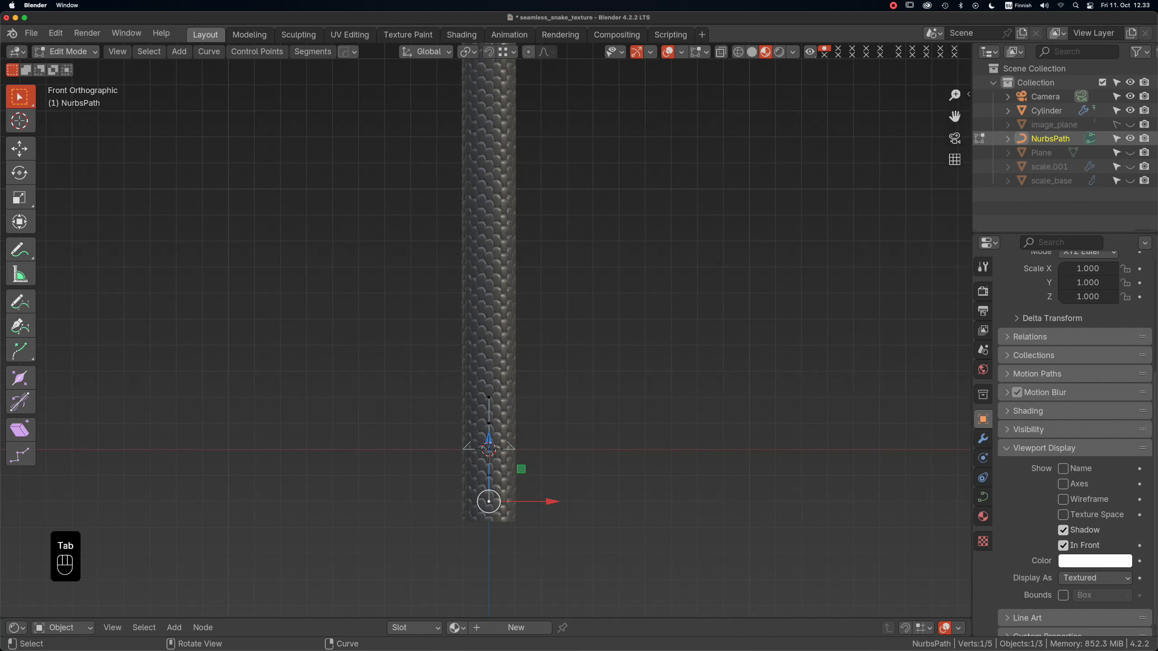
key(l)
drag(488, 387, 488, 406)
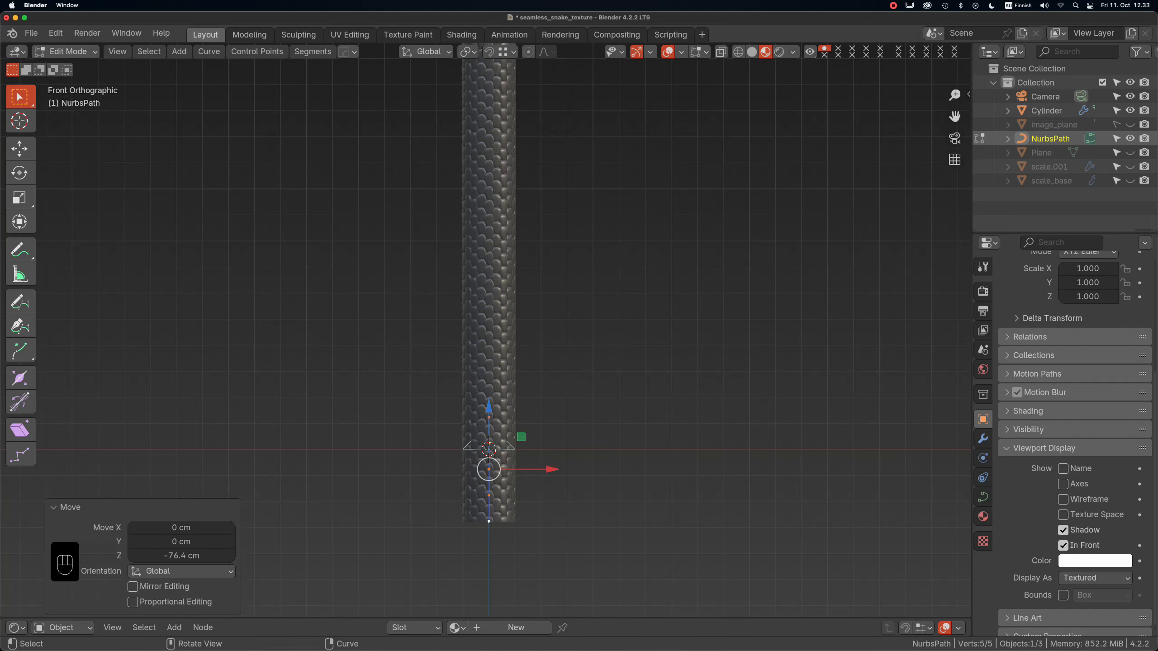
Snap the 3D cursor to the path's lowest control point.
scroll(537, 501, down, 3)
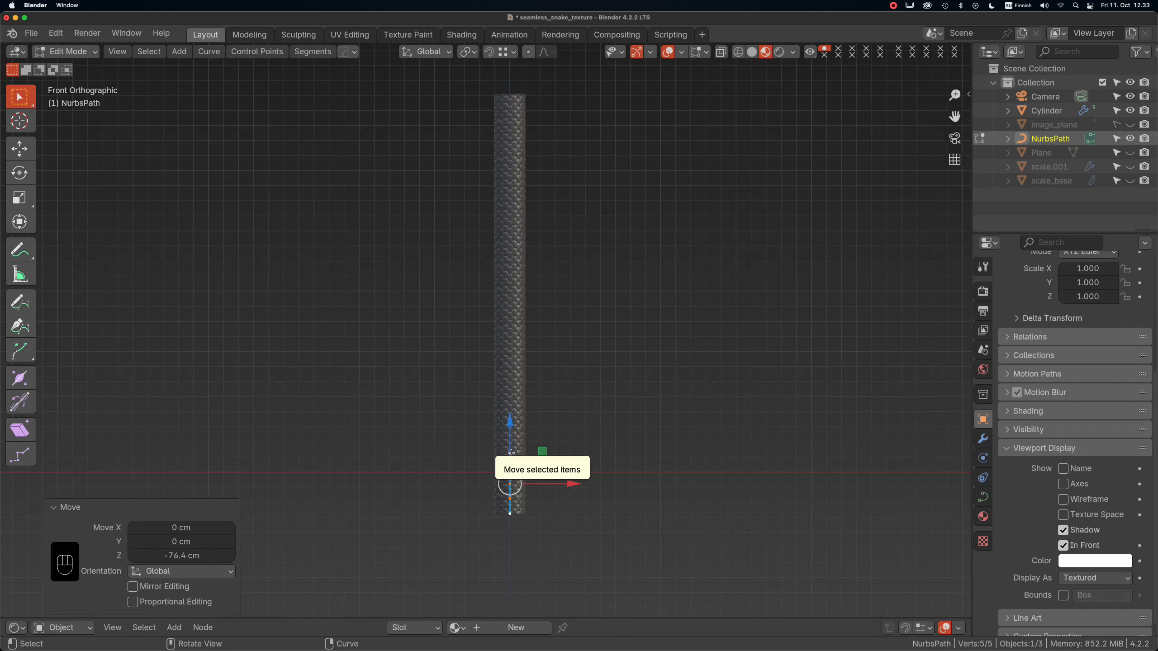
click(518, 515)
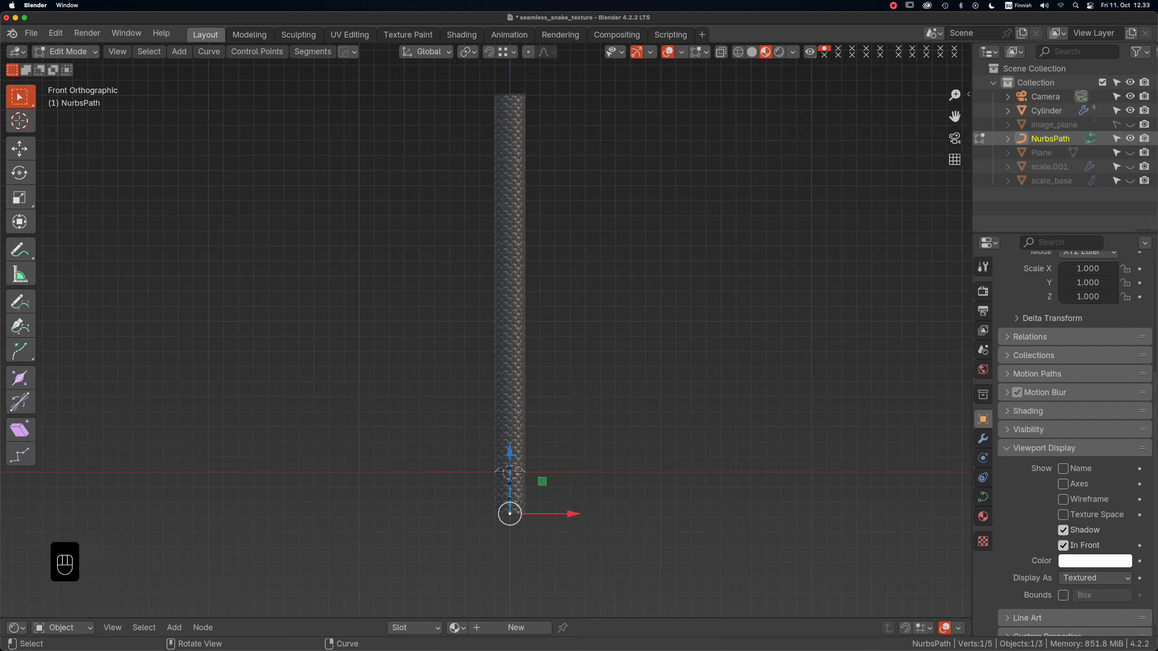
key(shift+s)
click(556, 601)
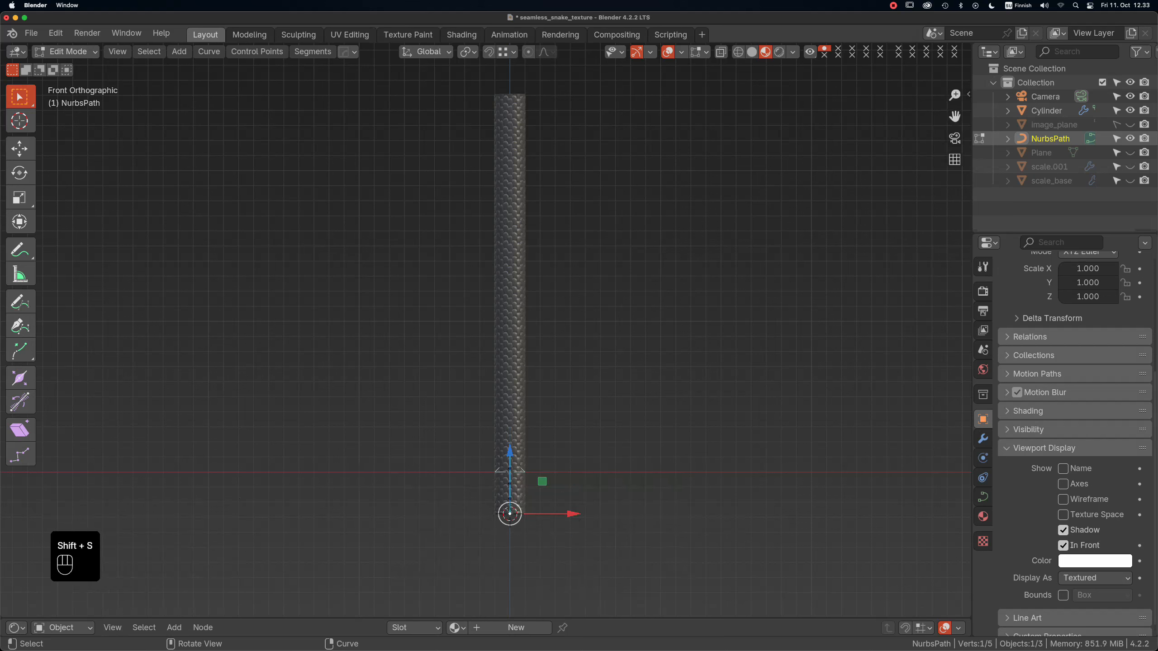
Scale the whole path about the 3D cursor by about 6.95 so it spans the arrayed cylinder's full length.
key(l)
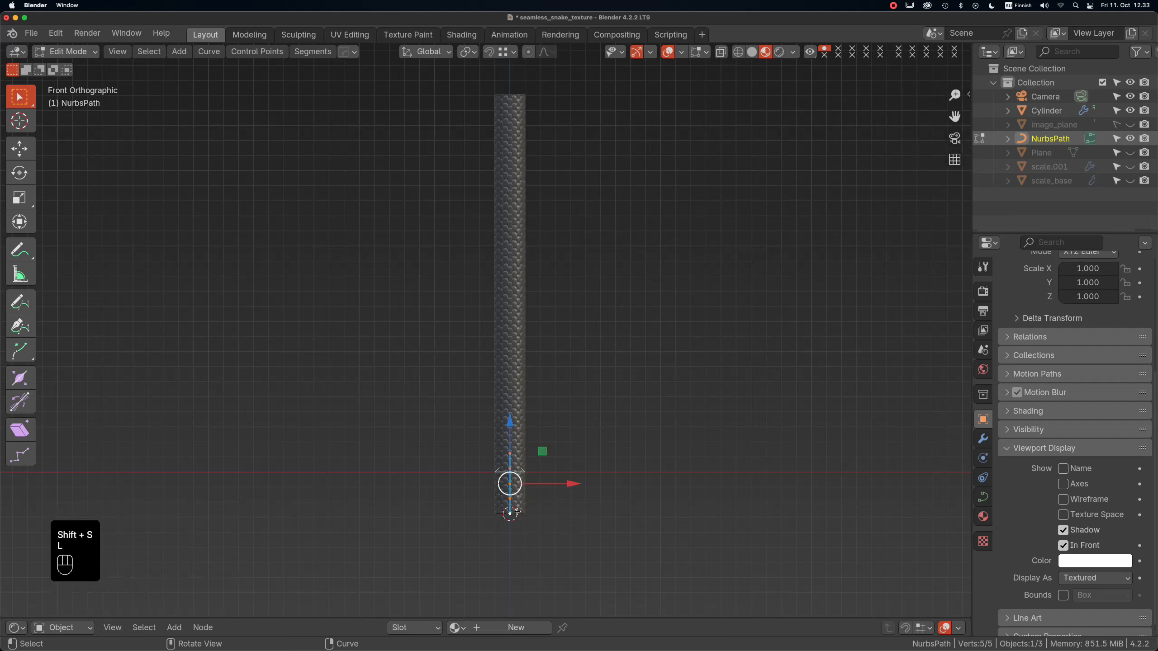
key(period)
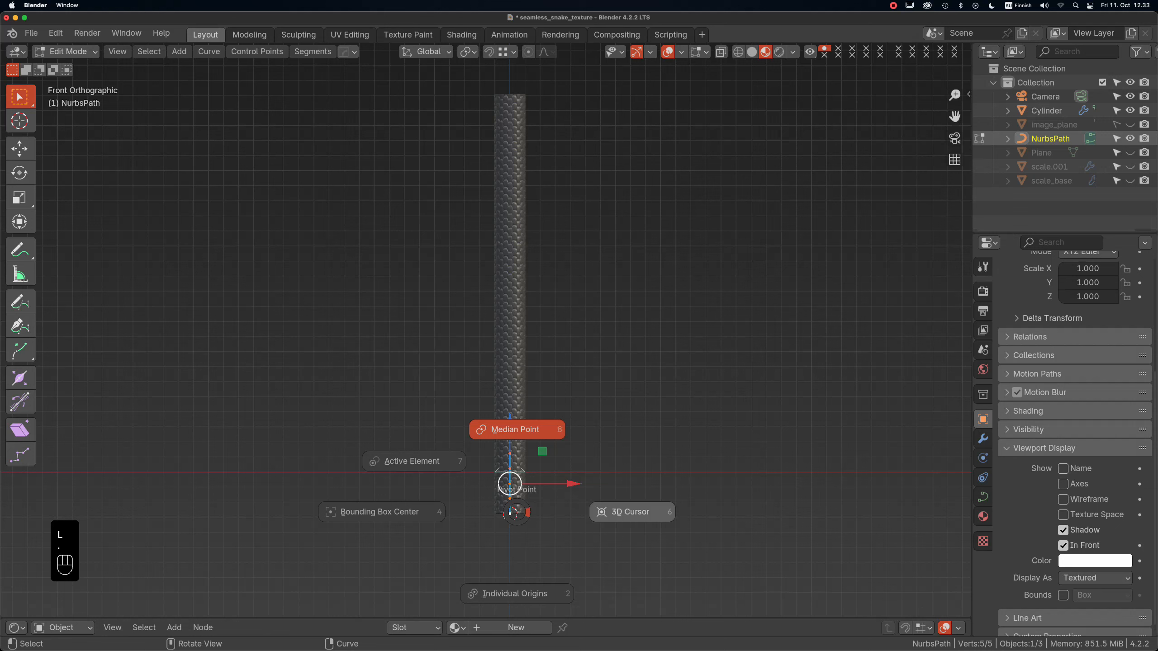
click(624, 516)
key(s)
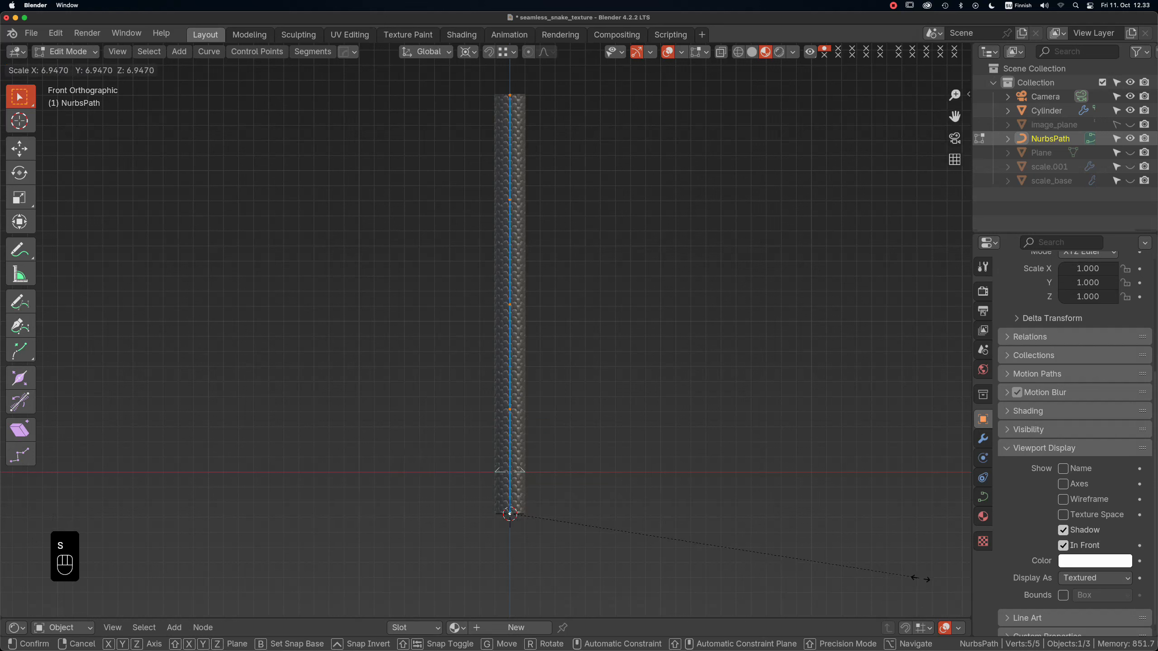
click(919, 579)
key(Tab)
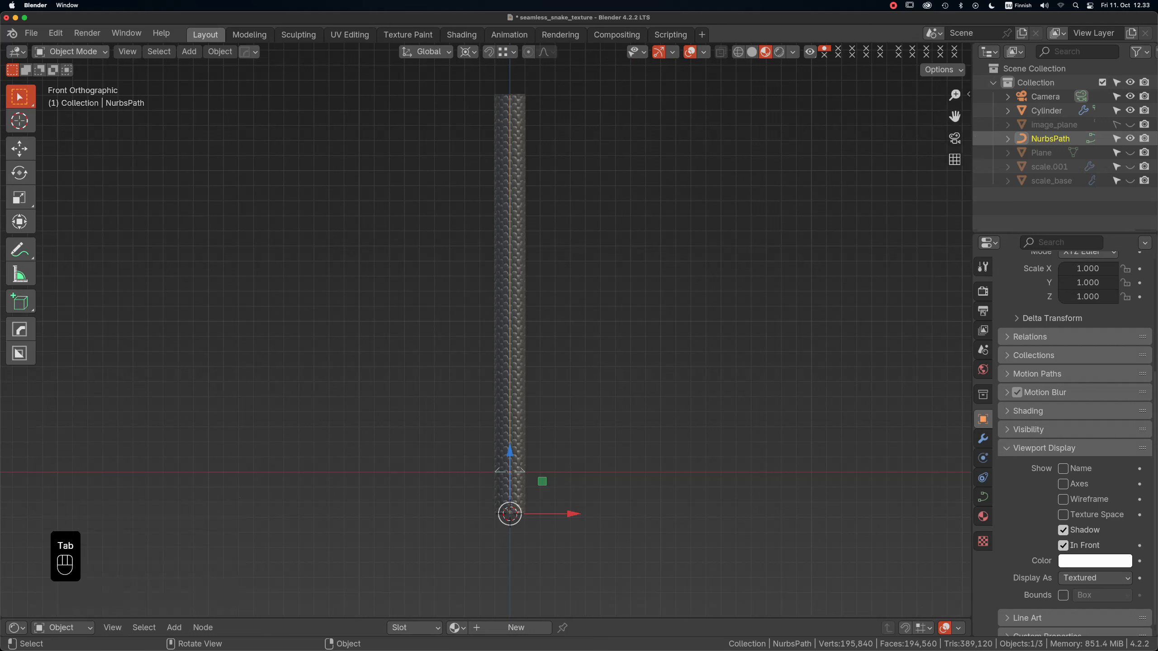
Add a Curve modifier to the cylinder after the Subdivision and Array modifiers.
click(516, 301)
click(983, 438)
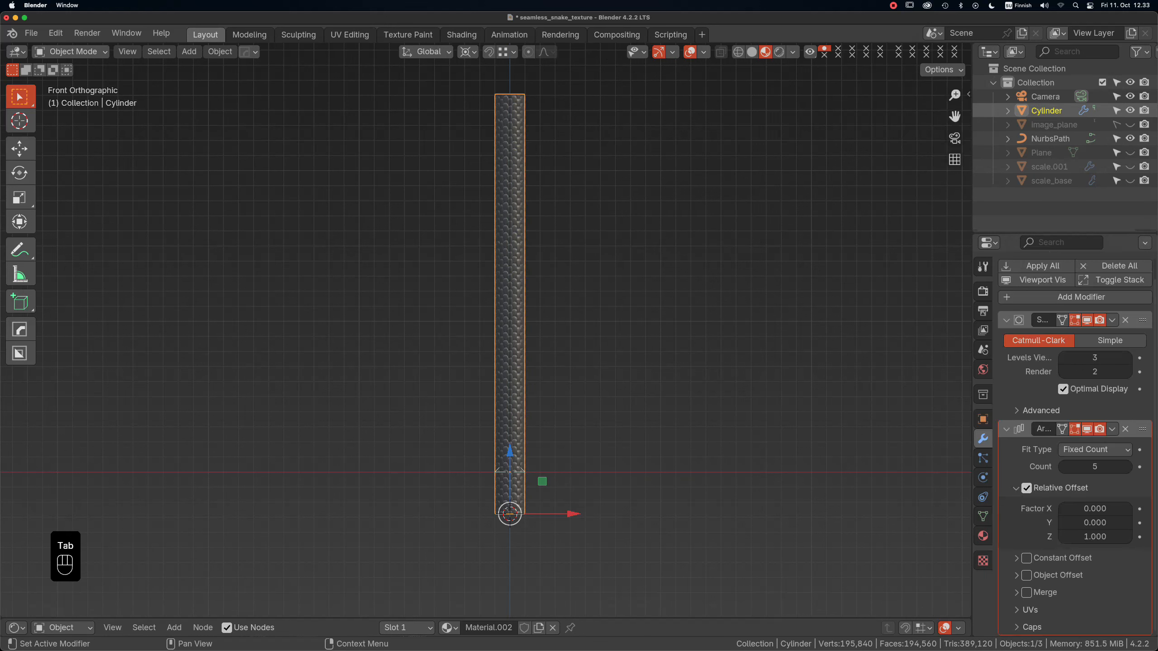
click(1006, 321)
click(1006, 361)
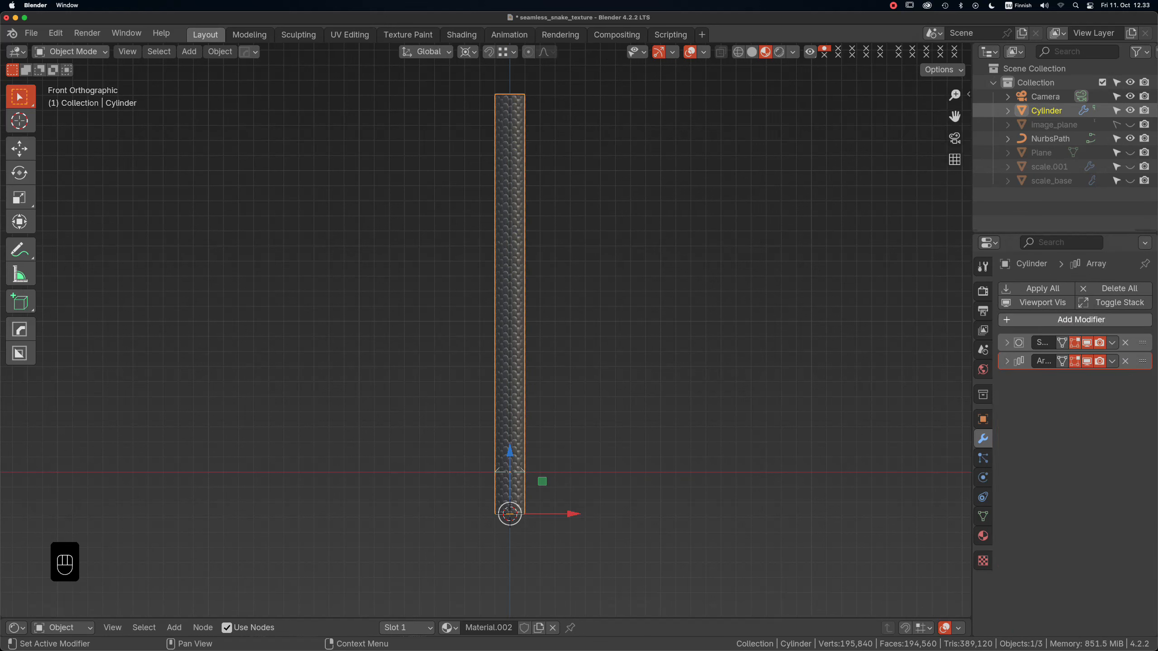
click(1030, 320)
mouse_move(1002, 323)
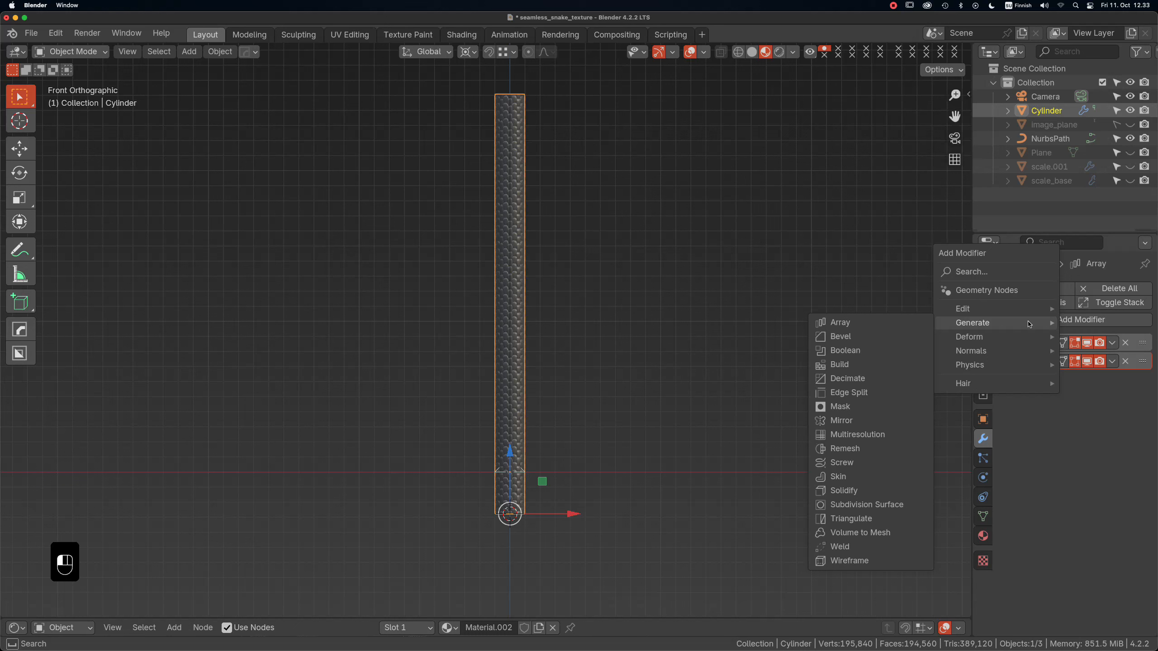
mouse_move(976, 337)
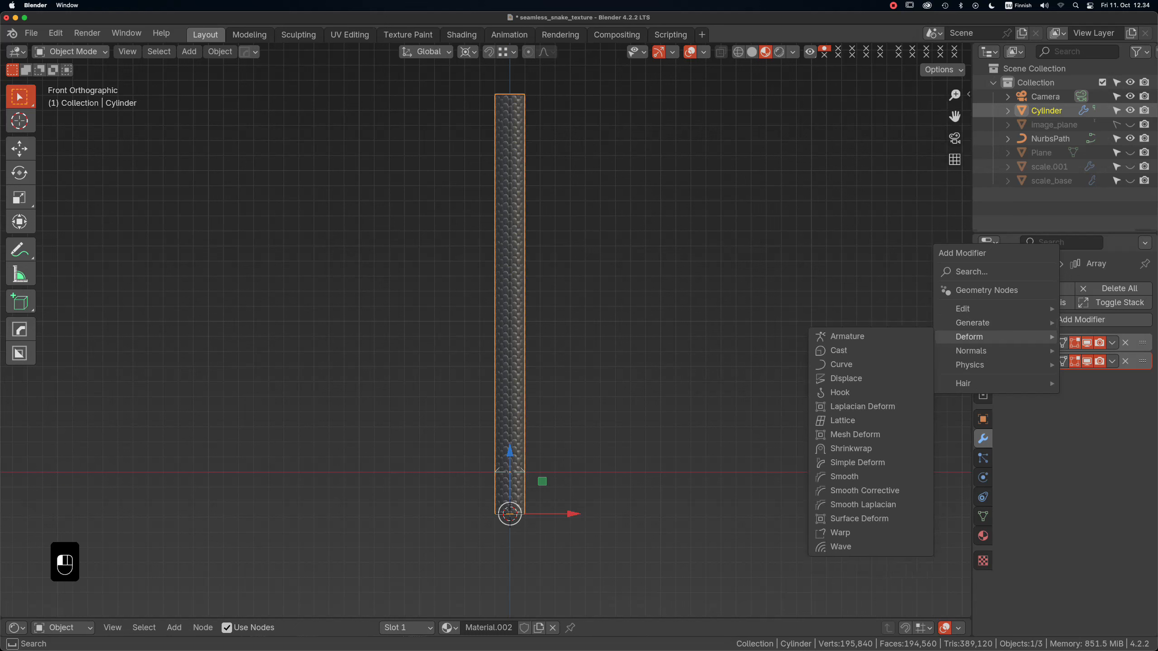
click(839, 364)
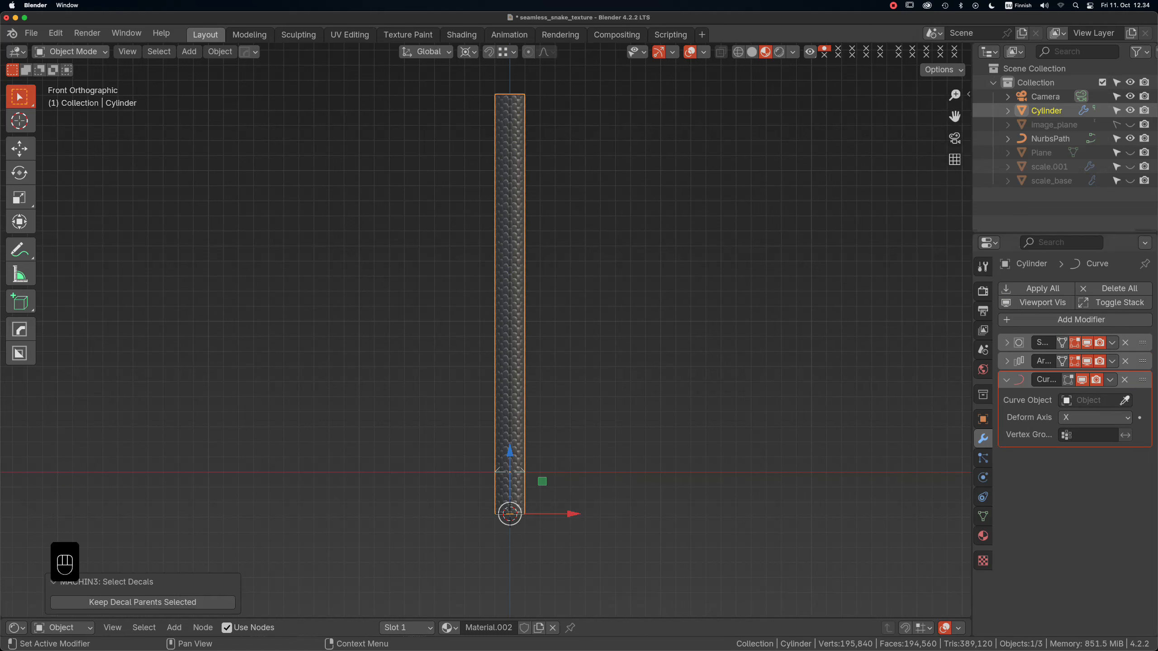
Set the Curve modifier's curve object to NurbsPath and its deform axis to -X.
click(1124, 400)
click(509, 387)
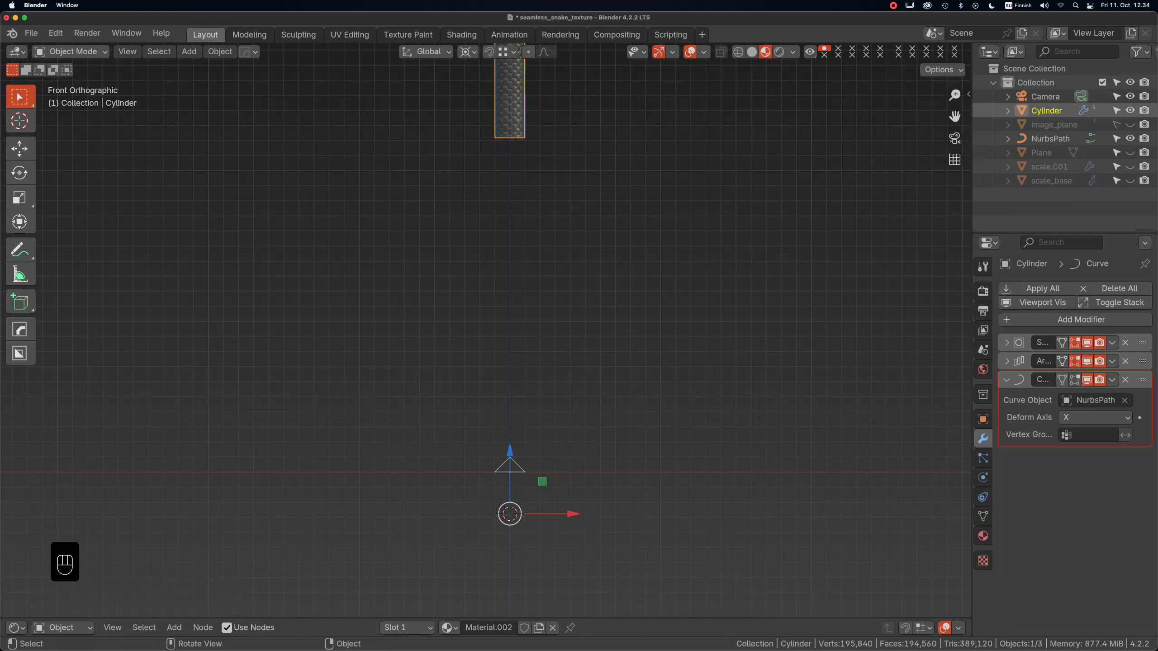
click(1080, 417)
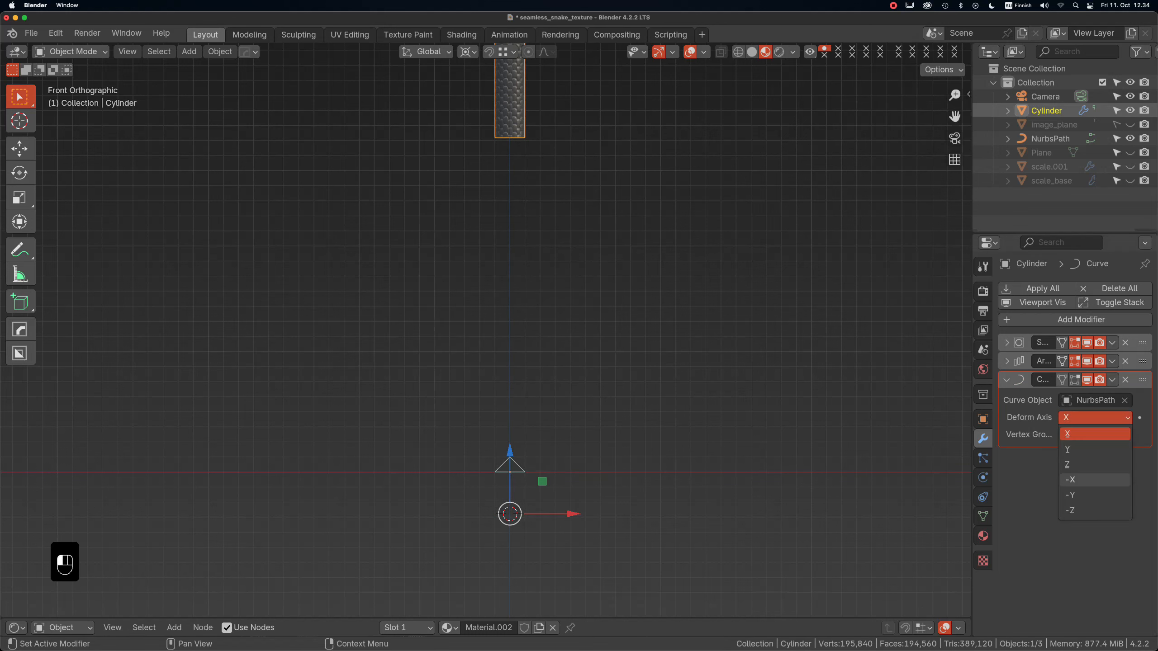
click(1094, 480)
Bend the path by moving its second-highest control point about 389 cm along -X and the middle one about 1146 cm along +X and 311 cm down.
click(510, 346)
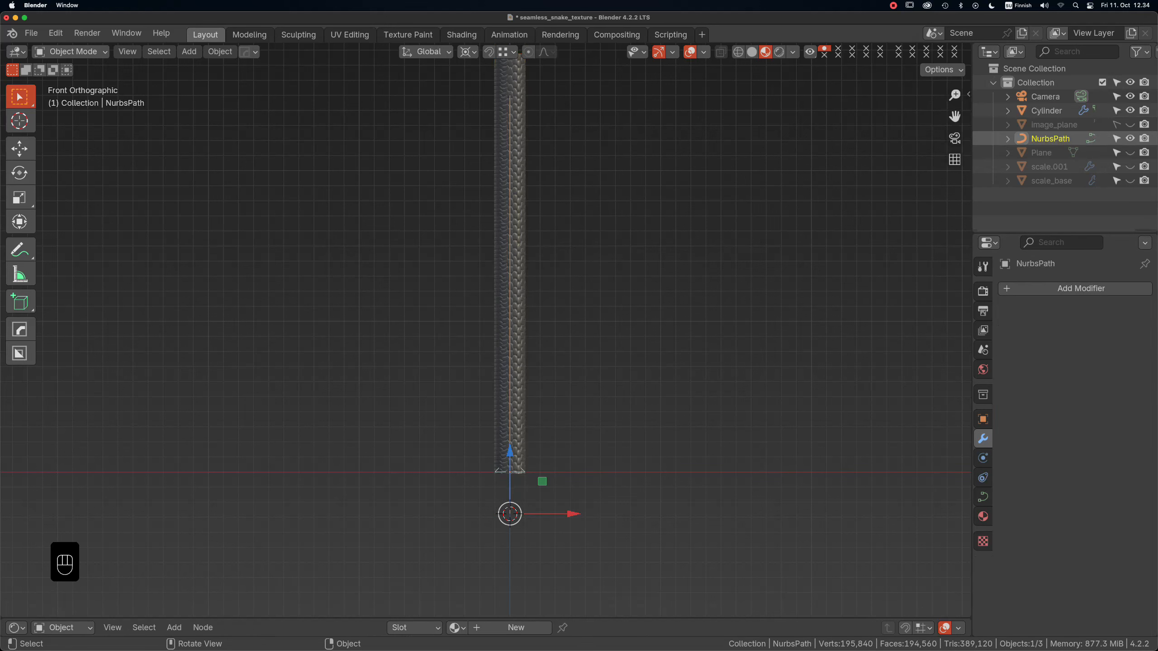
key(Tab)
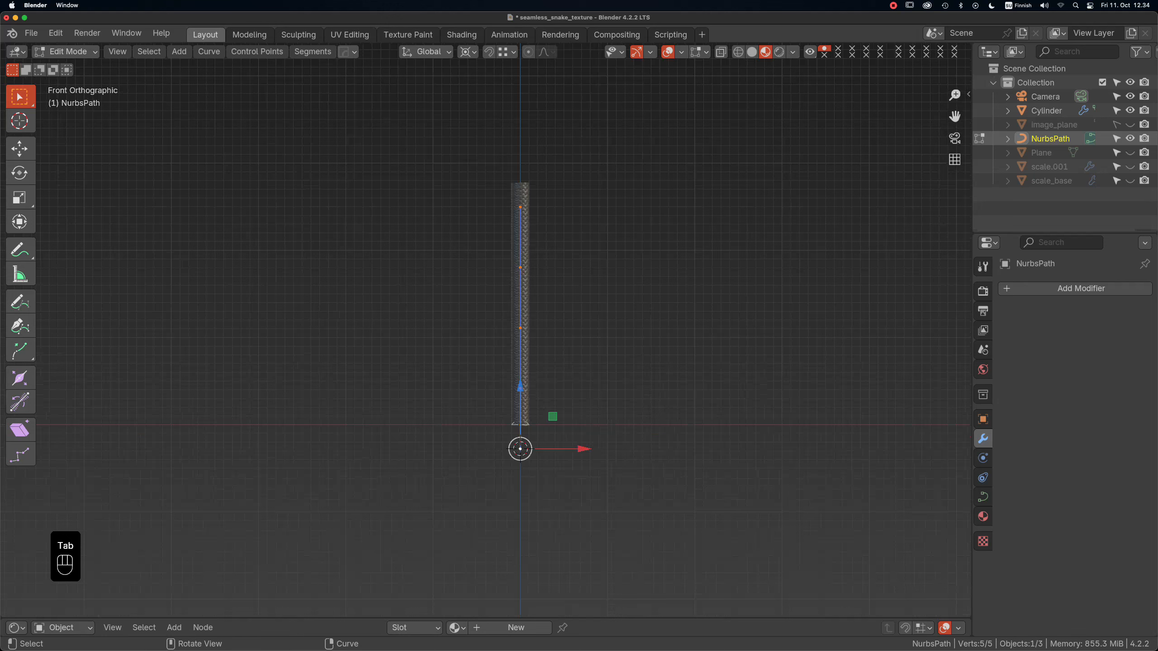
click(520, 267)
key(g)
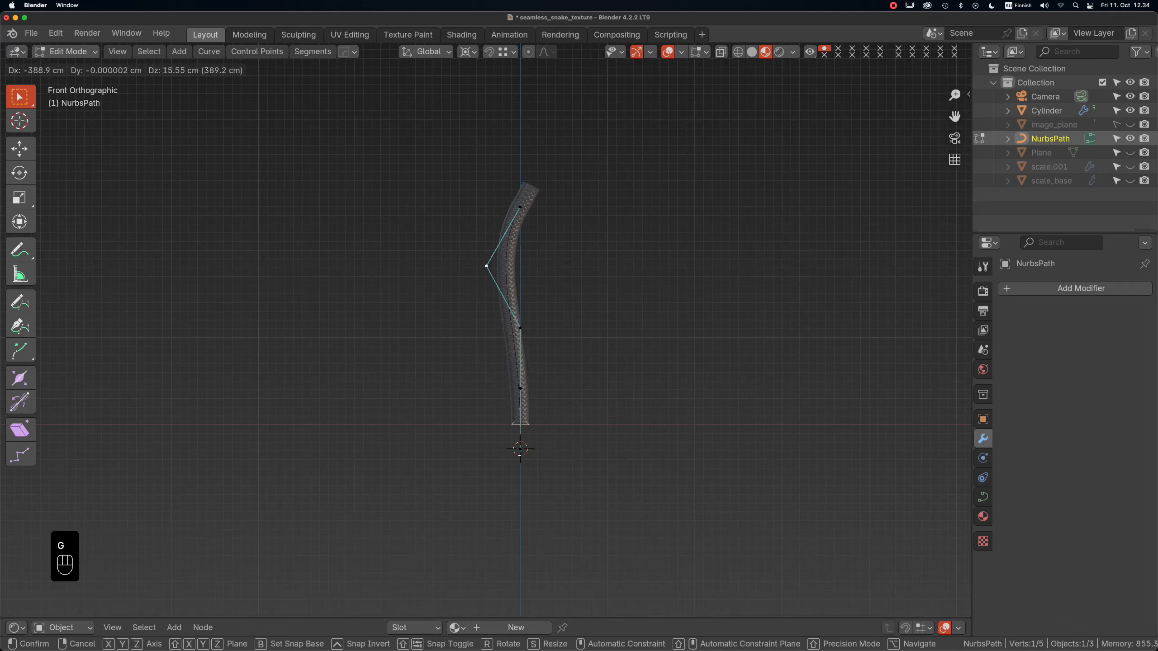
click(485, 265)
key(g)
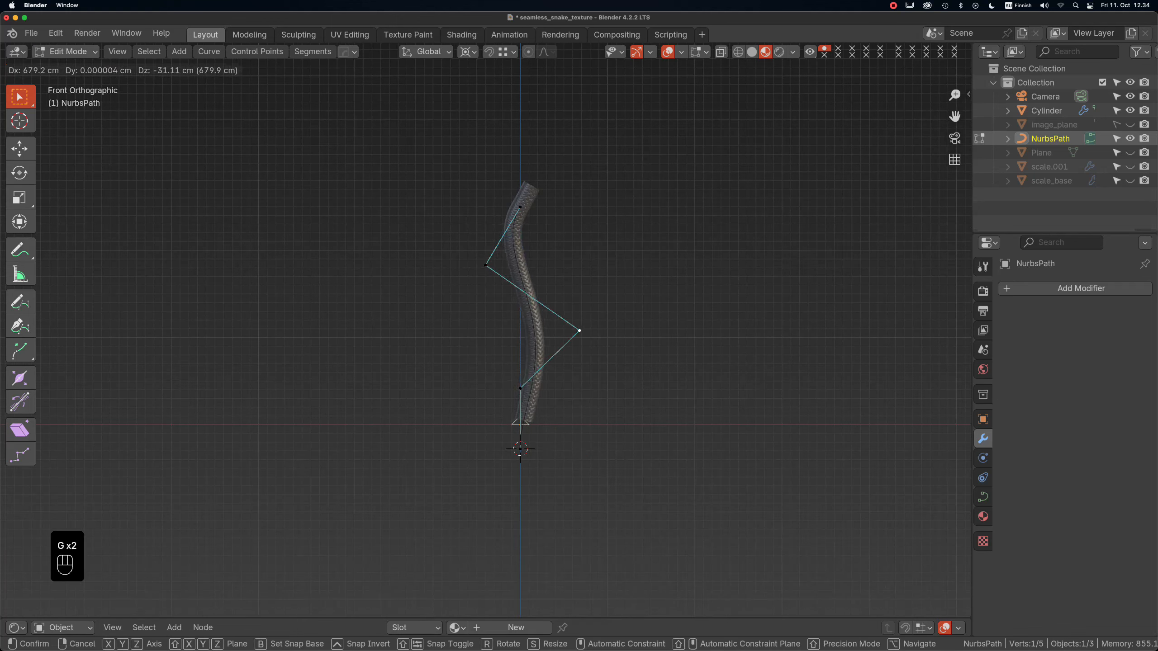
click(615, 348)
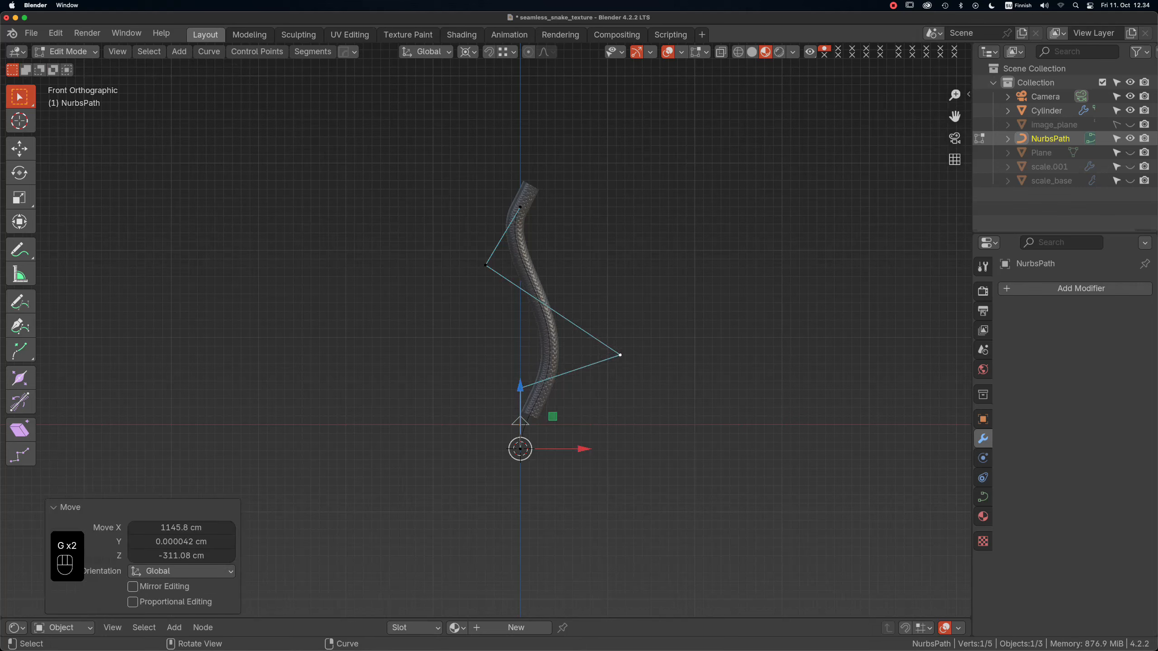
Taper the snake's upper end by shrinking the path's topmost control point radius by a factor of about 0.311.
alt+drag(615, 348, 697, 356)
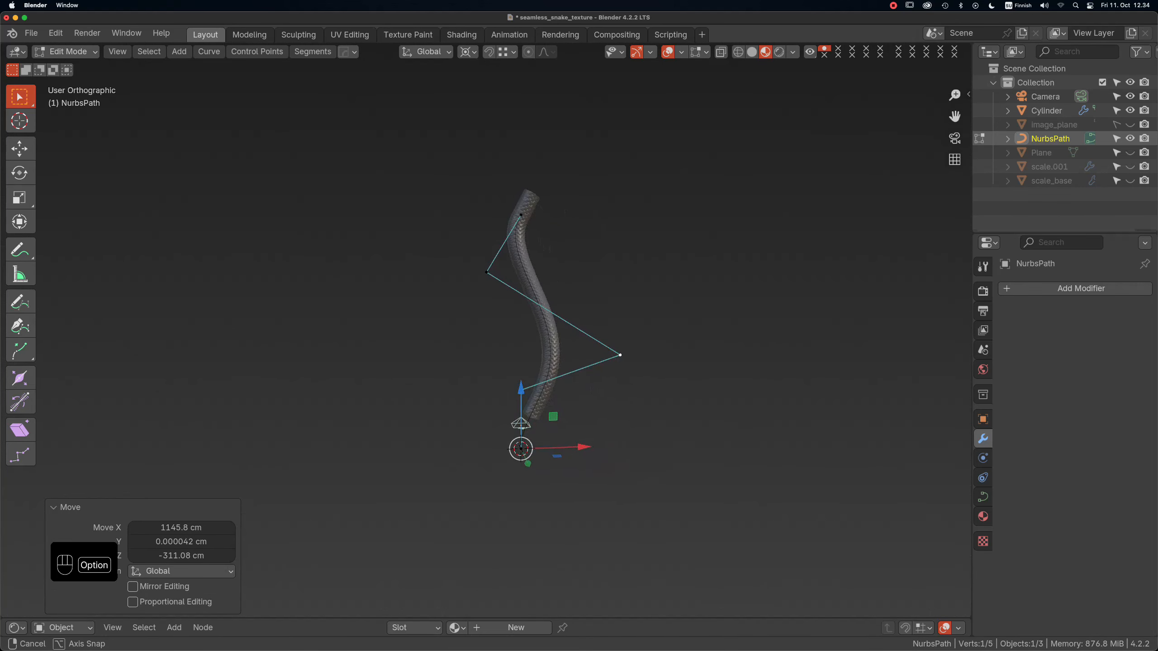
key(KP_1)
scroll(508, 198, up, 3)
click(527, 212)
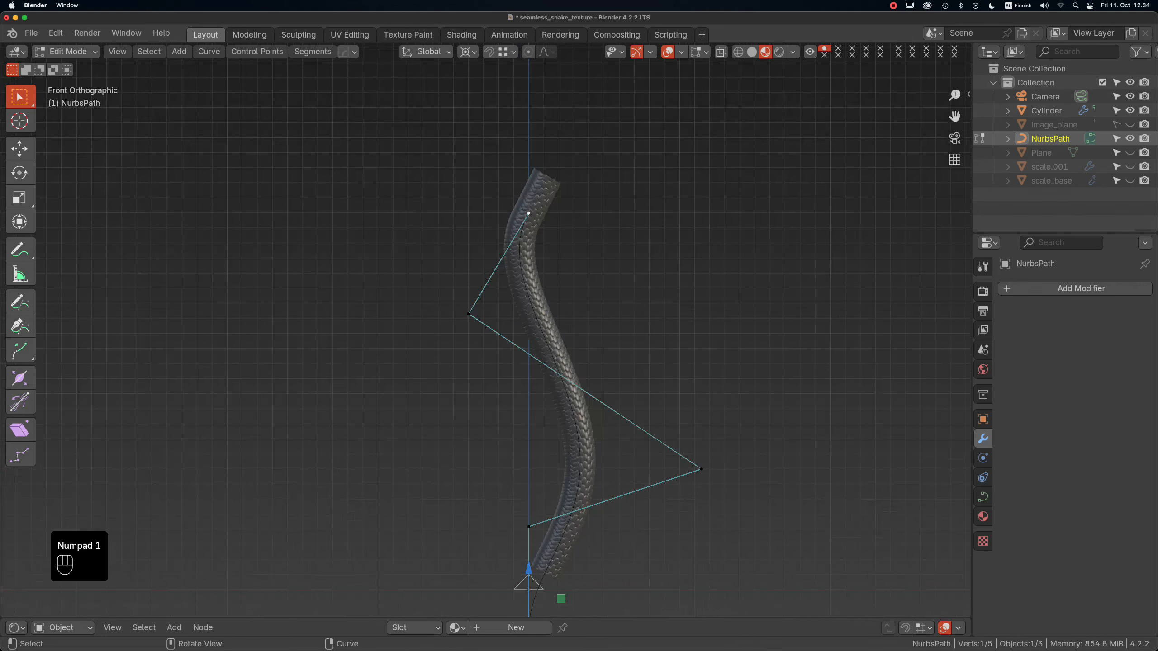
key(alt)
key(alt+d)
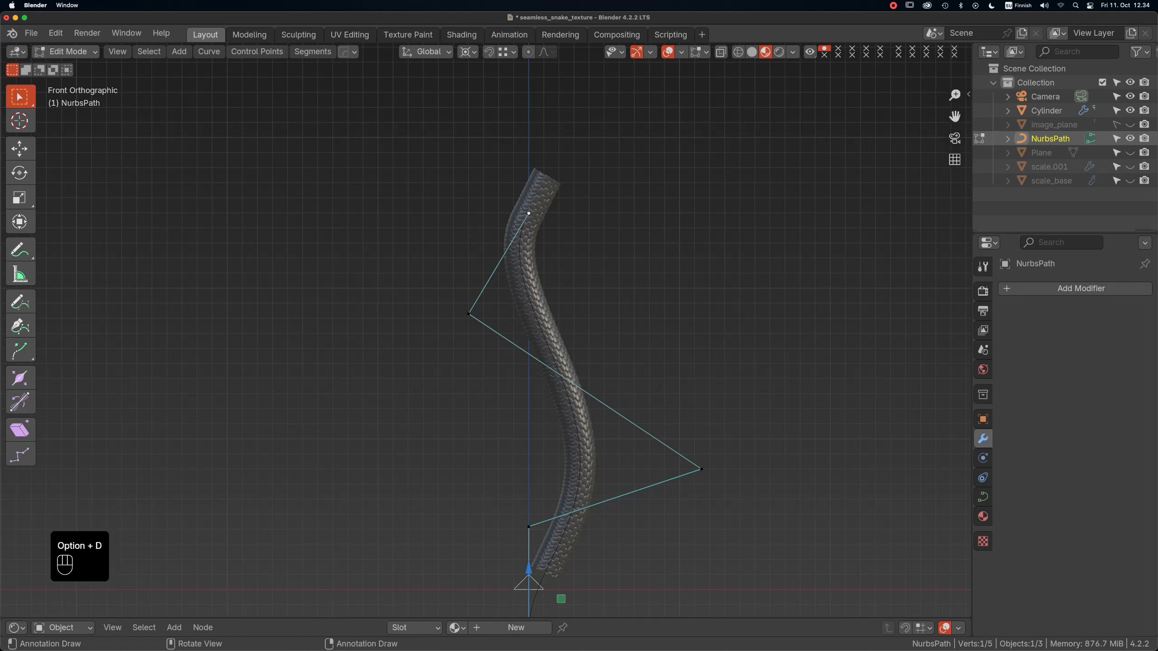
key(alt)
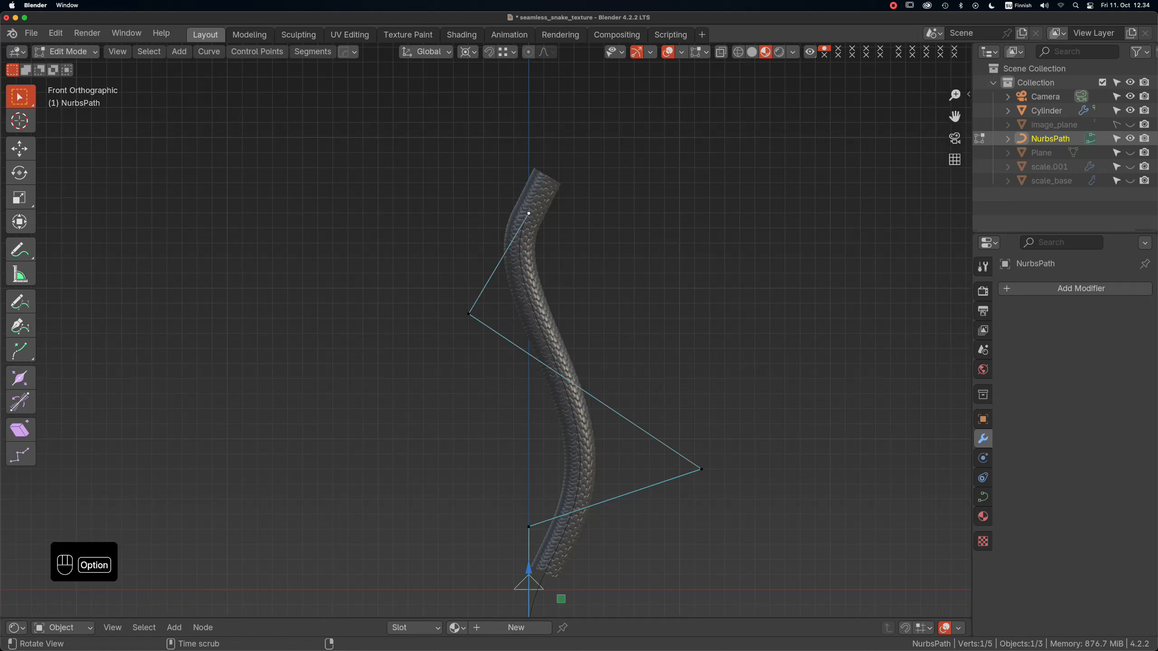
key(alt+s)
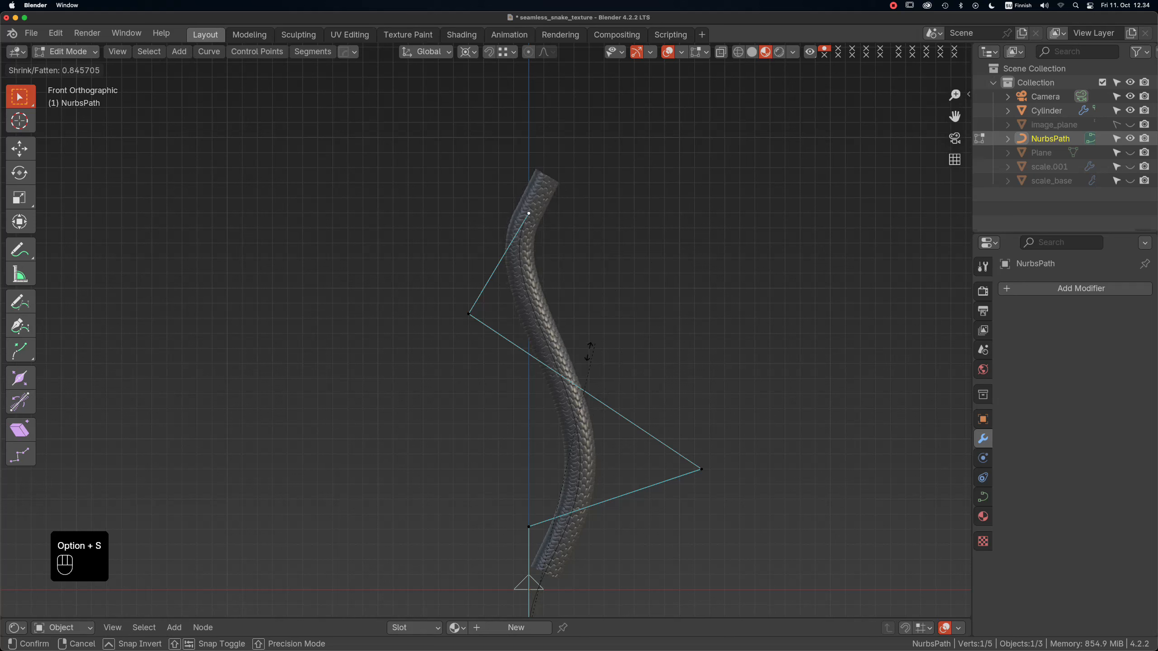
click(518, 522)
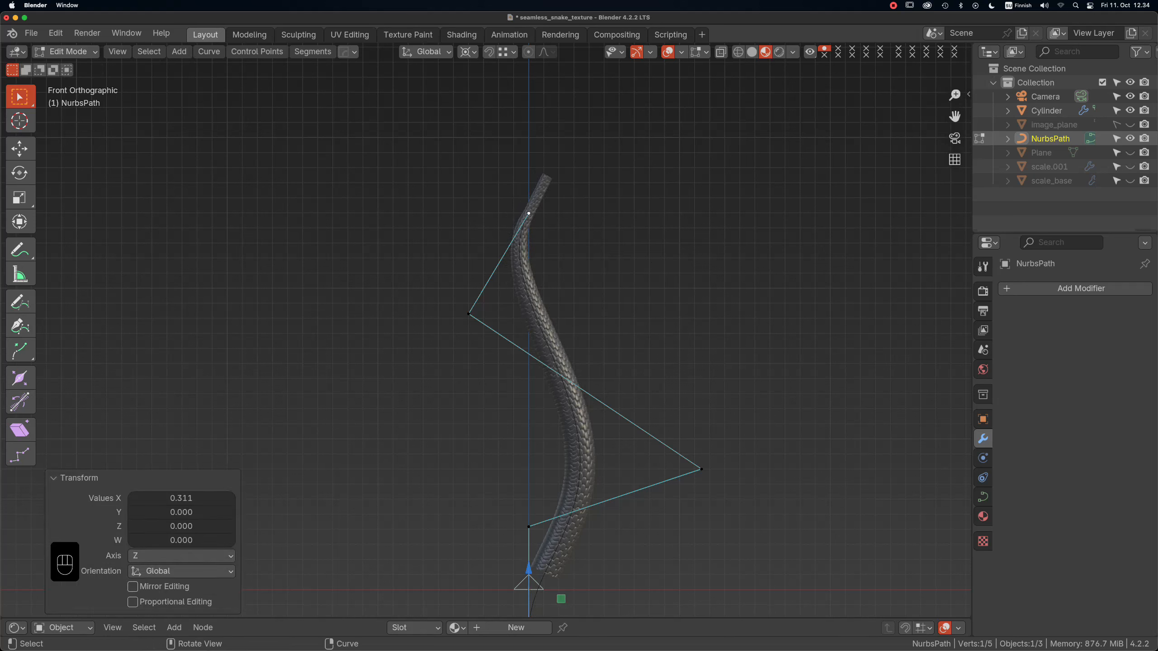